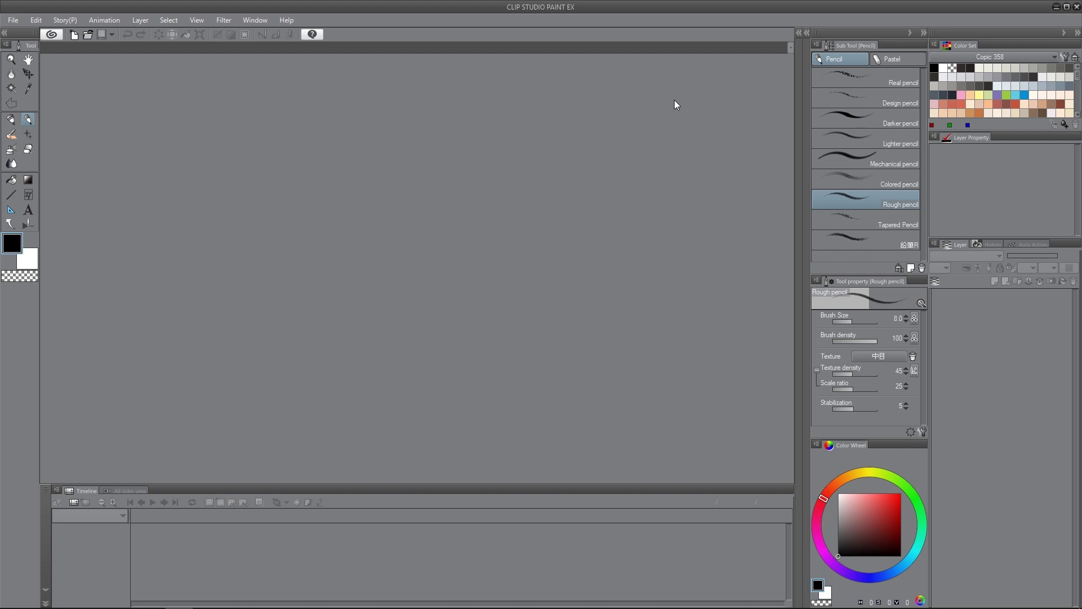
# - Open the settings for a new document
pyautogui.click(13, 19)
pyautogui.click(46, 35)
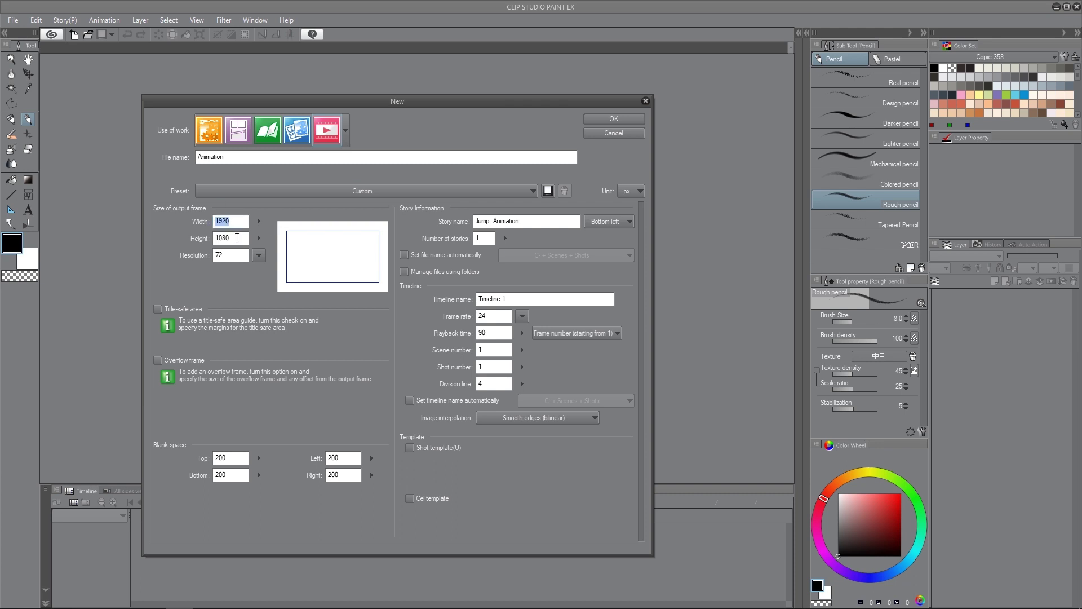
# - Try output frame sizes of 1280 × 720 px and 854 × 480 px for the new animation
pyautogui.doubleClick(239, 238)
pyautogui.doubleClick(227, 220)
pyautogui.write('1280')
pyautogui.press('Tab')
pyautogui.write('7')
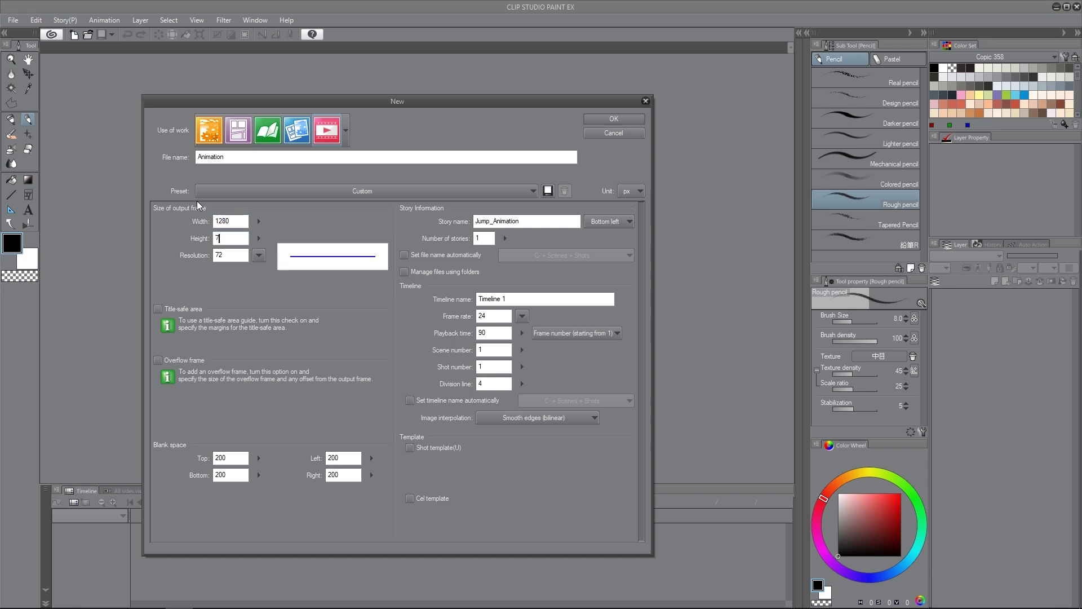
pyautogui.write('20')
pyautogui.hotkey('shift', 'Tab')
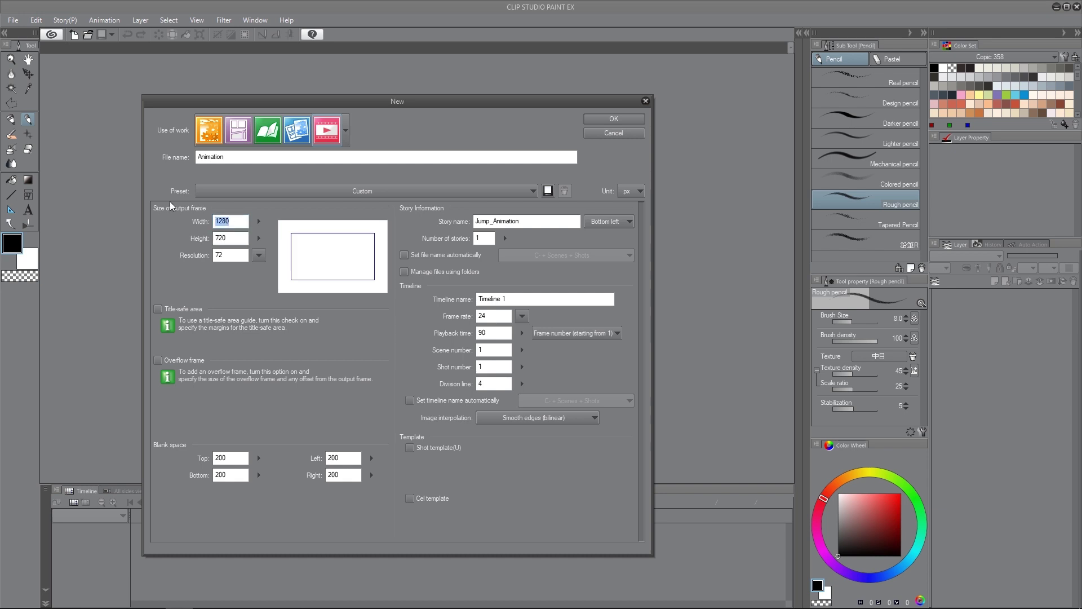
pyautogui.write('854')
pyautogui.press('Tab')
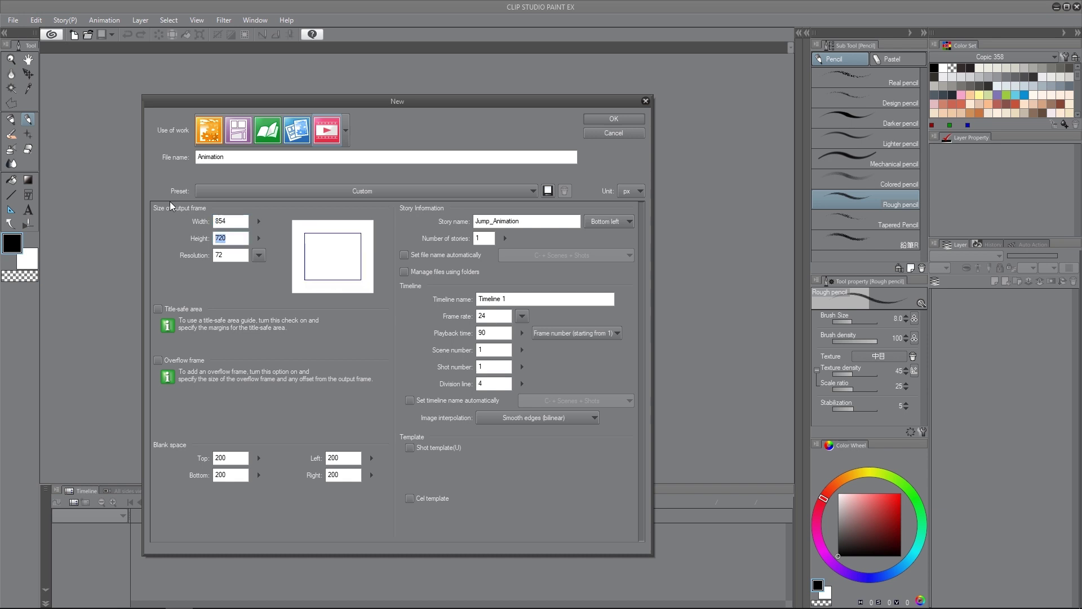
pyautogui.write('480')
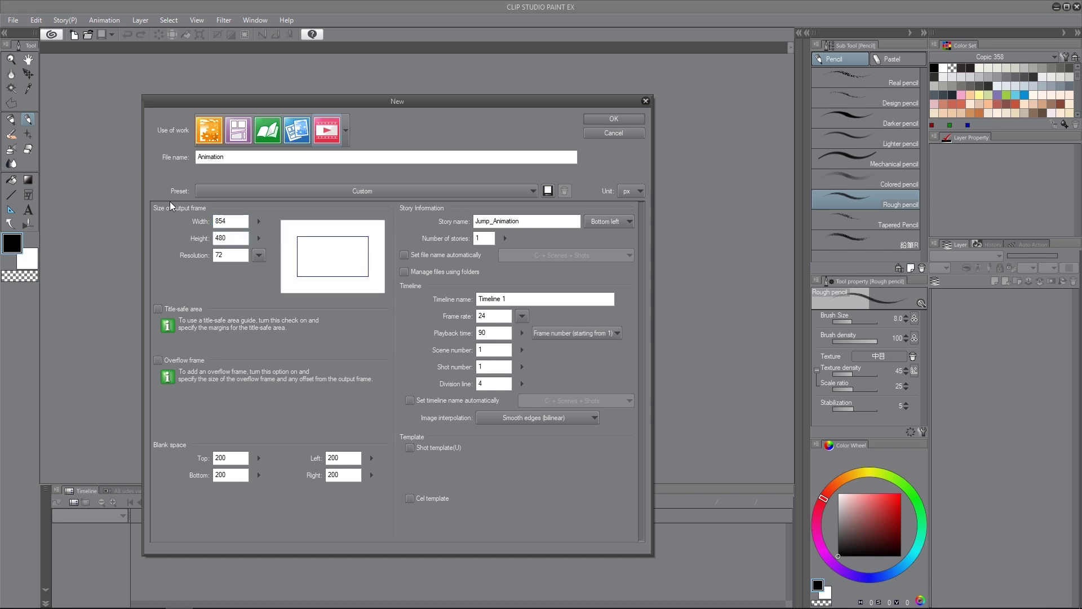
# - Set the output frame size to 1920 px wide and 1080 px high
pyautogui.hotkey('shift', 'Tab')
pyautogui.write('1920')
pyautogui.press('Tab')
pyautogui.write('1080')
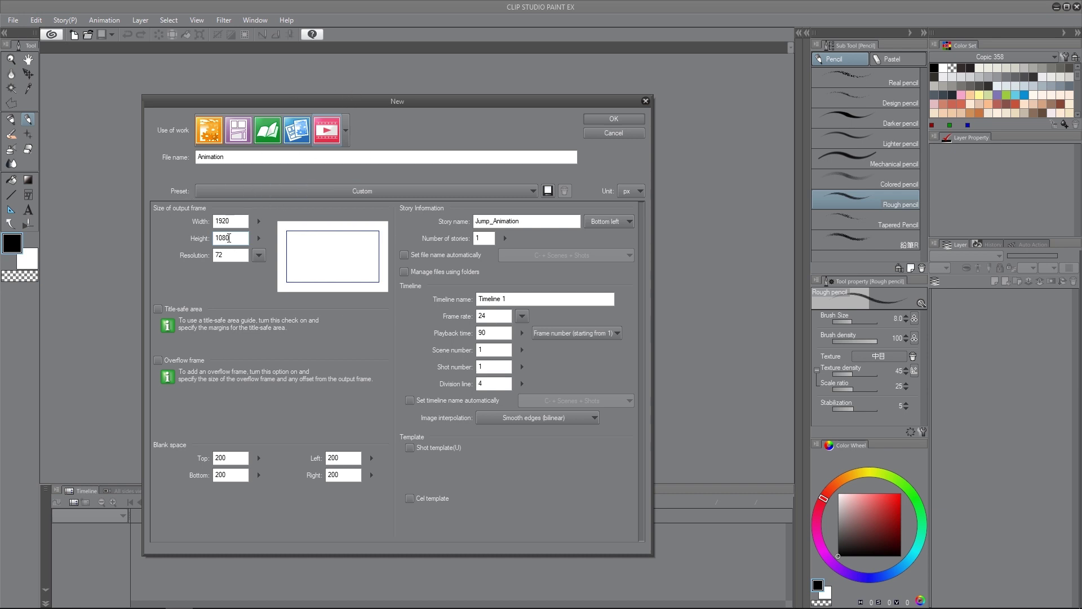
# - Name the file "Jump Animation" and create the animation document
pyautogui.click(232, 253)
pyautogui.click(496, 315)
pyautogui.click(199, 133)
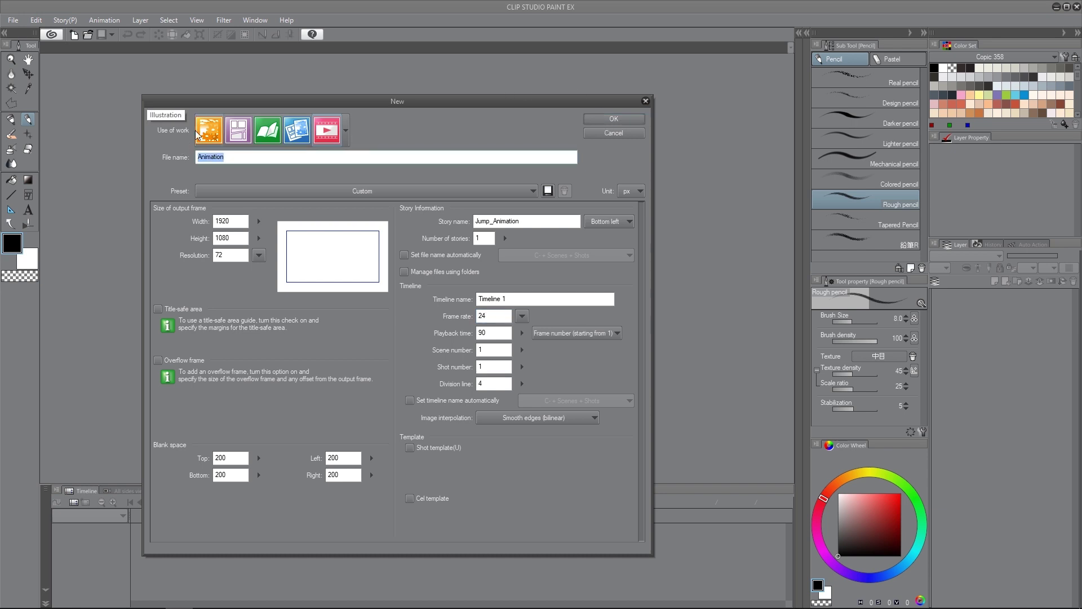
pyautogui.moveTo(376, 103); pyautogui.dragTo(384, 105)
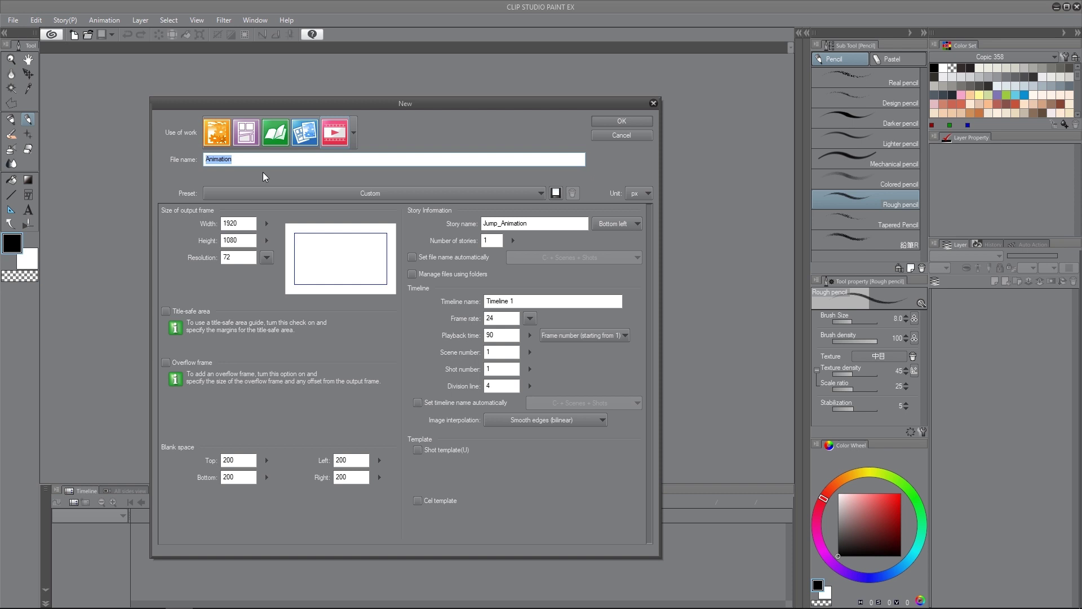
pyautogui.write('Jump An')
pyautogui.click(620, 122)
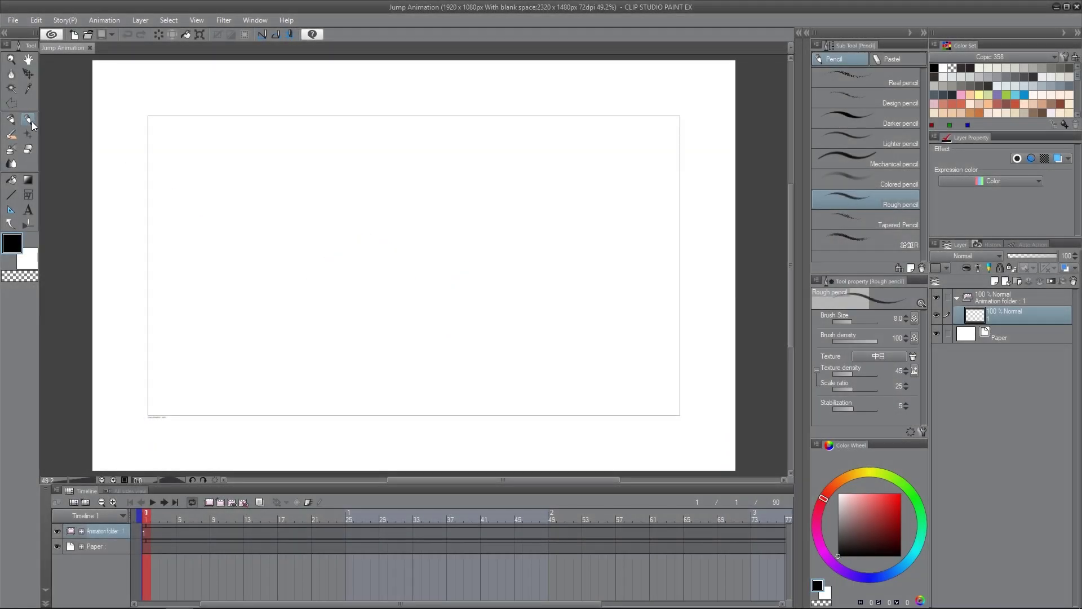
# - Set the rough pencil's brush size to 15 and draw a small standing stick figure in the lower-left area of the frame
pyautogui.click(905, 316)
pyautogui.moveTo(253, 300)
pyautogui.mouseDown()
pyautogui.moveTo(263, 301)
pyautogui.moveTo(253, 369)
pyautogui.mouseUp()
pyautogui.moveTo(254, 330)
pyautogui.mouseDown()
pyautogui.moveTo(263, 364)
pyautogui.moveTo(239, 327)
pyautogui.moveTo(272, 329)
pyautogui.mouseUp()
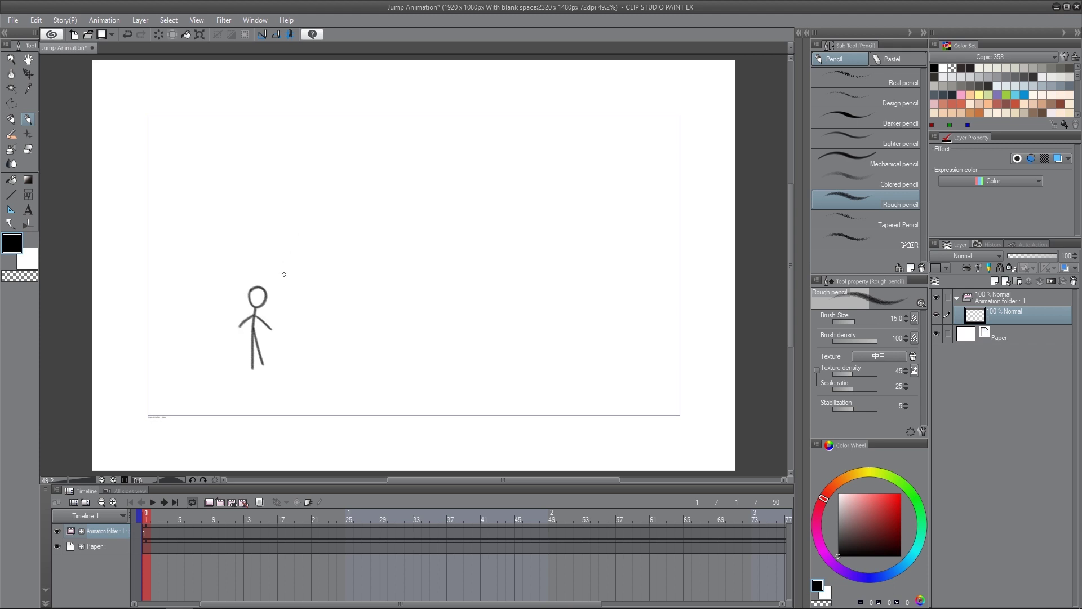
pyautogui.hotkey('ctrl', 'z')
pyautogui.hotkey('ctrl', 'z')
pyautogui.hotkey('ctrl', 'z')
pyautogui.hotkey('ctrl', 'z')
pyautogui.moveTo(256, 307); pyautogui.dragTo(253, 372)
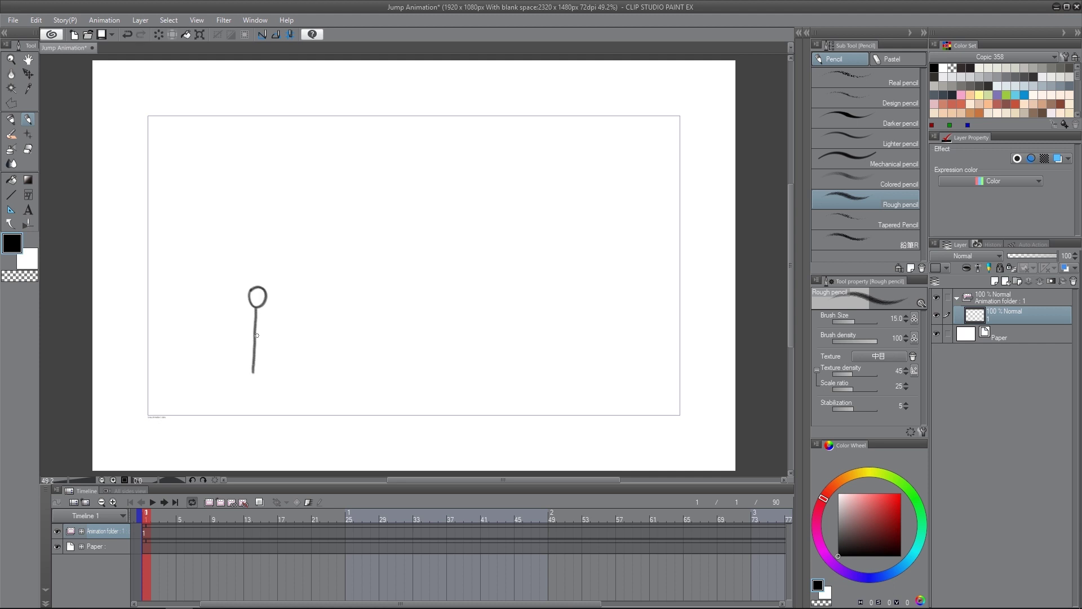
pyautogui.moveTo(254, 330)
pyautogui.mouseDown()
pyautogui.moveTo(262, 371)
pyautogui.moveTo(237, 332)
pyautogui.moveTo(273, 332)
pyautogui.mouseUp()
# - Add a new animation cel at frame 3 and turn on onion skin
pyautogui.click(164, 532)
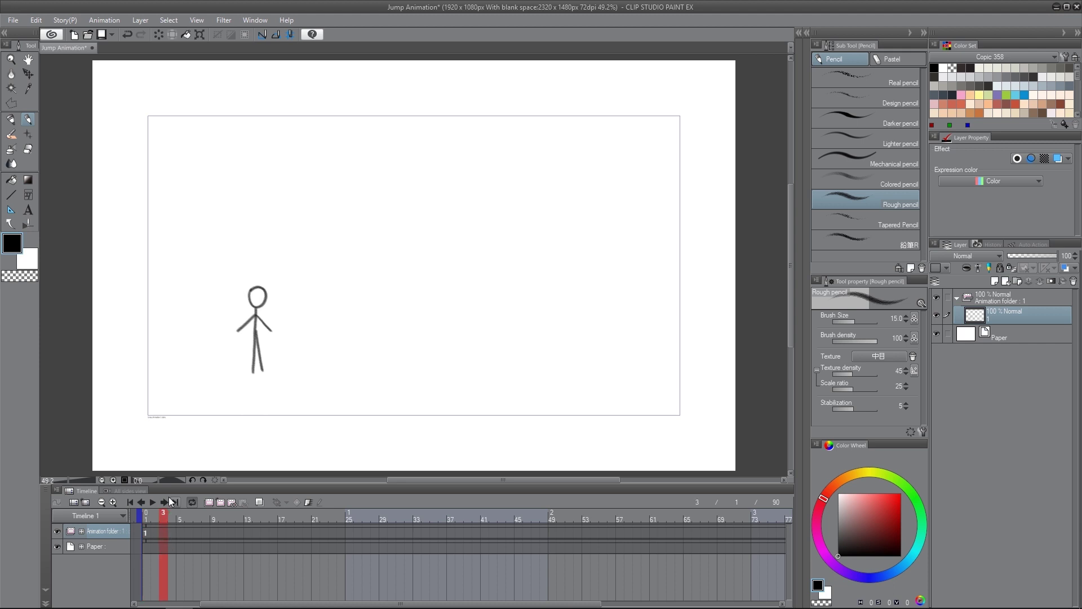
pyautogui.click(224, 500)
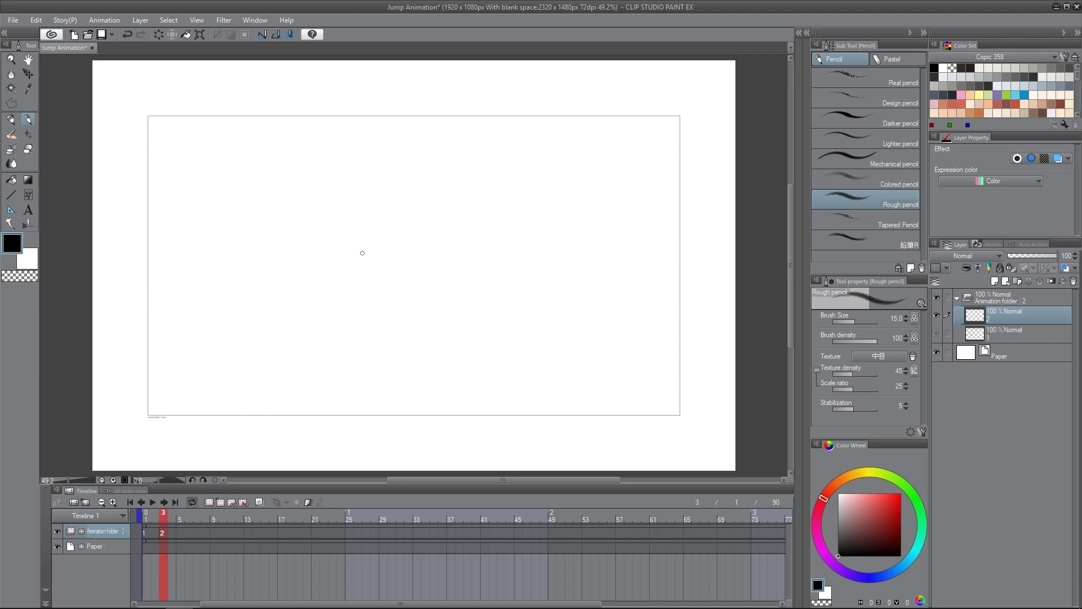
pyautogui.click(260, 502)
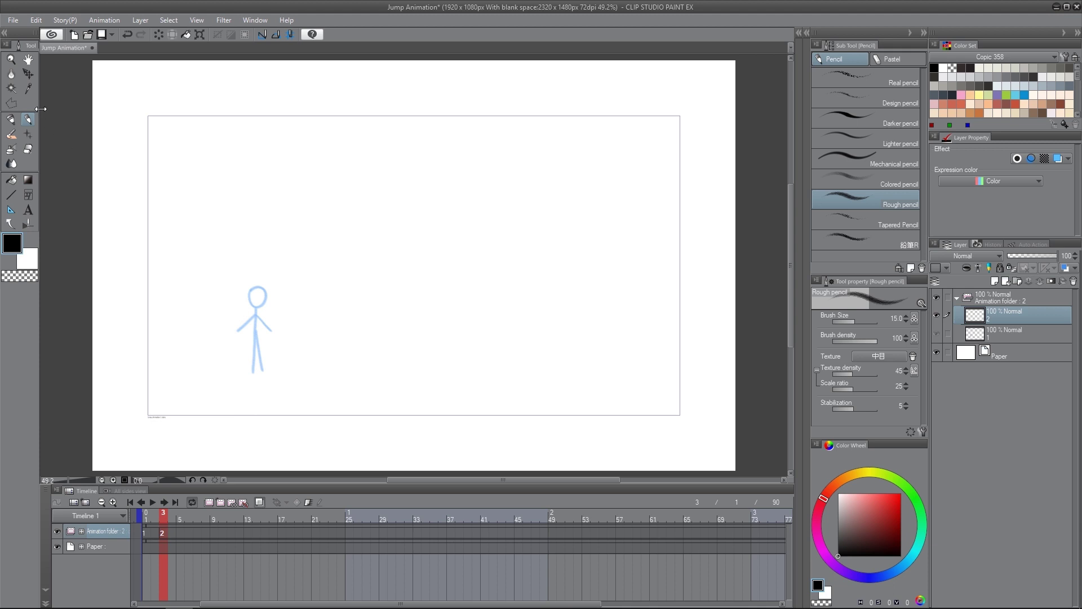
# - Write the label "Antic" in the upper-left corner of the frame on the frame 3 cel
pyautogui.moveTo(166, 126)
pyautogui.mouseDown()
pyautogui.moveTo(157, 150)
pyautogui.moveTo(173, 140)
pyautogui.mouseUp()
pyautogui.moveTo(176, 138); pyautogui.dragTo(188, 150)
pyautogui.moveTo(192, 130)
pyautogui.mouseDown()
pyautogui.moveTo(192, 150)
pyautogui.moveTo(196, 139)
pyautogui.mouseUp()
pyautogui.moveTo(199, 138); pyautogui.dragTo(212, 150)
pyautogui.click(197, 130)
# - Draw the stick figure crouching at the standing figure's spot, leaning forward with bent knees and arms stretched back
pyautogui.moveTo(266, 319)
pyautogui.mouseDown()
pyautogui.moveTo(243, 350)
pyautogui.moveTo(266, 350)
pyautogui.moveTo(250, 363)
pyautogui.moveTo(247, 350)
pyautogui.moveTo(263, 367)
pyautogui.mouseUp()
pyautogui.hotkey('ctrl', 'z')
pyautogui.hotkey('ctrl', 'z')
pyautogui.hotkey('ctrl', 'z')
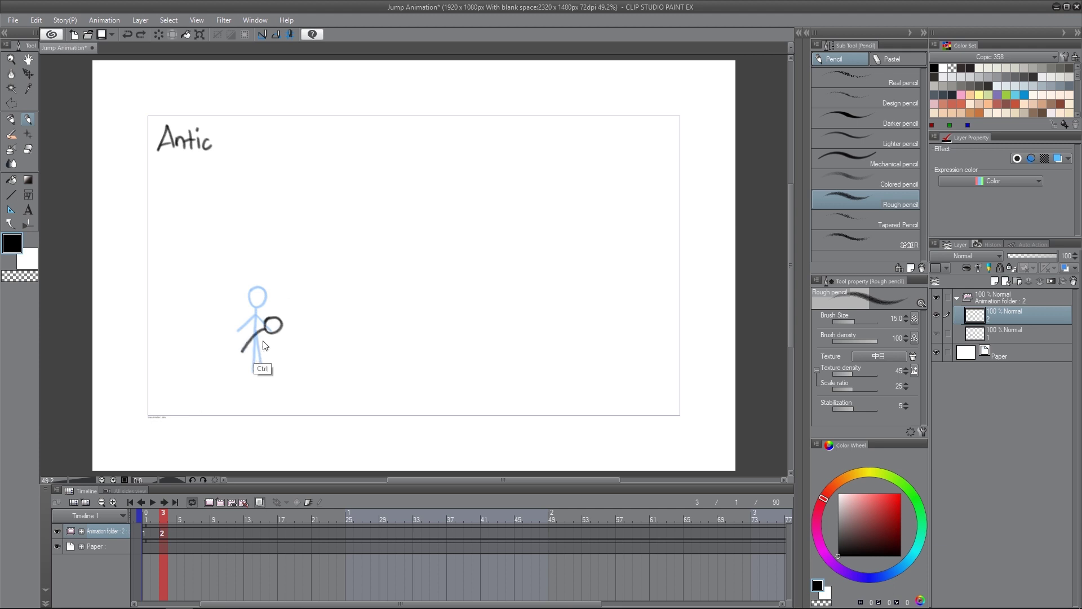
pyautogui.moveTo(266, 328)
pyautogui.mouseDown()
pyautogui.moveTo(248, 340)
pyautogui.moveTo(261, 351)
pyautogui.moveTo(252, 369)
pyautogui.moveTo(272, 352)
pyautogui.moveTo(251, 371)
pyautogui.moveTo(265, 368)
pyautogui.mouseUp()
pyautogui.moveTo(258, 330); pyautogui.dragTo(229, 328)
# - Add a new animation cel at frame 5 and write the label "Take" in the frame's upper-left corner
pyautogui.click(180, 519)
pyautogui.click(220, 502)
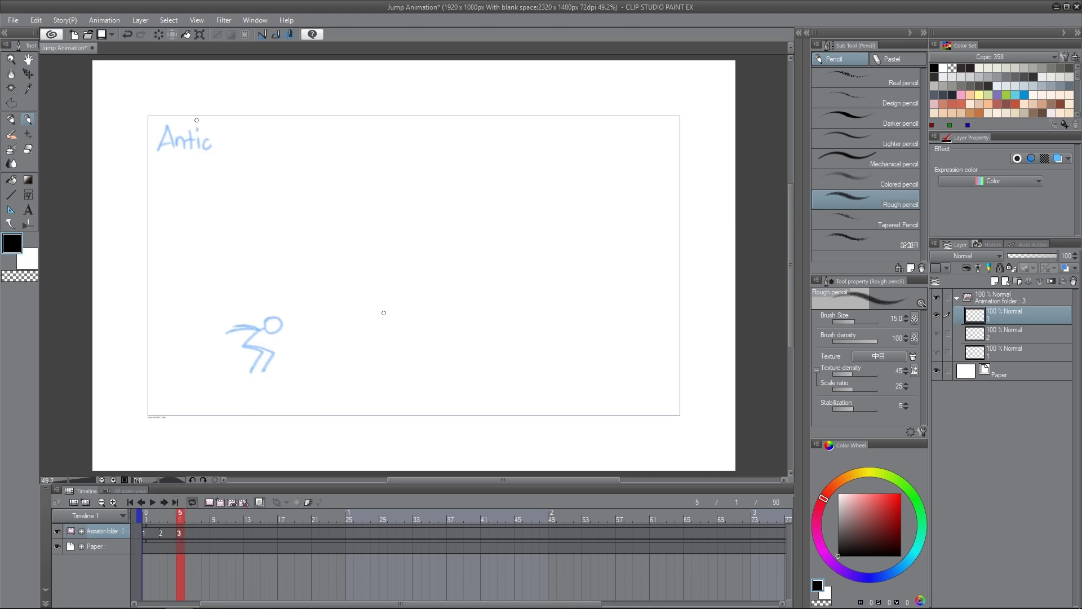
pyautogui.moveTo(165, 129); pyautogui.dragTo(165, 149)
pyautogui.moveTo(160, 130)
pyautogui.mouseDown()
pyautogui.moveTo(177, 129)
pyautogui.moveTo(184, 148)
pyautogui.mouseUp()
pyautogui.moveTo(188, 128)
pyautogui.mouseDown()
pyautogui.moveTo(189, 149)
pyautogui.moveTo(190, 140)
pyautogui.mouseUp()
pyautogui.moveTo(191, 140); pyautogui.dragTo(199, 149)
pyautogui.moveTo(200, 141); pyautogui.dragTo(210, 147)
# - Draw the stick figure in mid-air near the frame's upper centre, with knees bent and arms raised
pyautogui.moveTo(388, 191)
pyautogui.mouseDown()
pyautogui.moveTo(401, 193)
pyautogui.moveTo(387, 188)
pyautogui.moveTo(390, 257)
pyautogui.moveTo(415, 233)
pyautogui.moveTo(400, 249)
pyautogui.moveTo(394, 166)
pyautogui.moveTo(389, 227)
pyautogui.moveTo(401, 265)
pyautogui.mouseUp()
pyautogui.hotkey('ctrl', 'z')
pyautogui.hotkey('ctrl', 'z')
pyautogui.hotkey('ctrl', 'z')
pyautogui.hotkey('ctrl', 'z')
pyautogui.hotkey('ctrl', 'z')
pyautogui.moveTo(390, 204)
pyautogui.mouseDown()
pyautogui.moveTo(393, 171)
pyautogui.moveTo(407, 172)
pyautogui.moveTo(388, 204)
pyautogui.mouseUp()
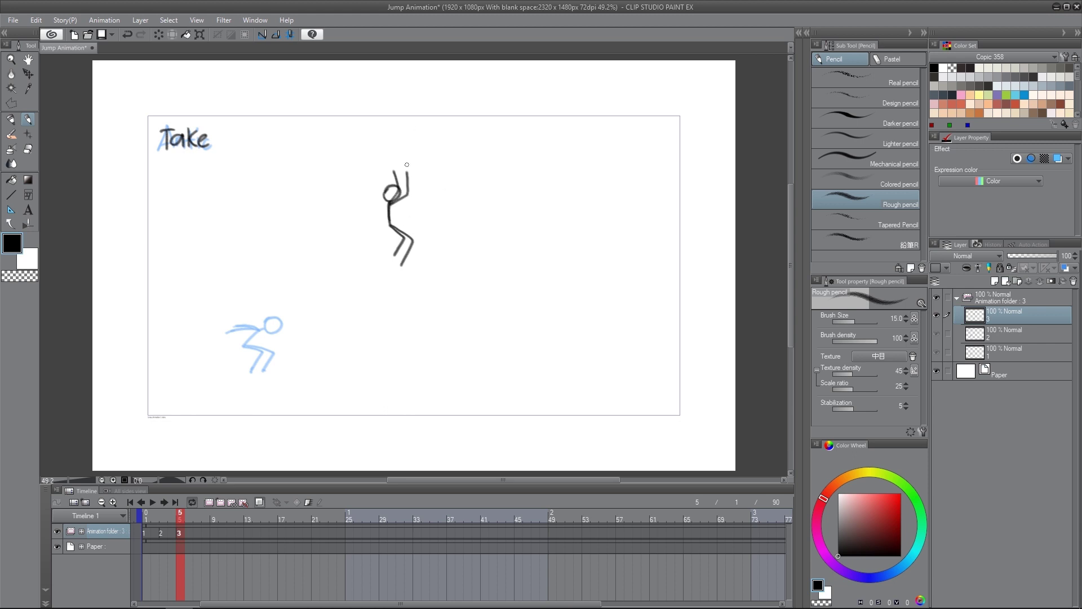
# - Add a new animation cel at frame 7 and write the label "Rest" in the frame's upper-left corner
pyautogui.click(199, 531)
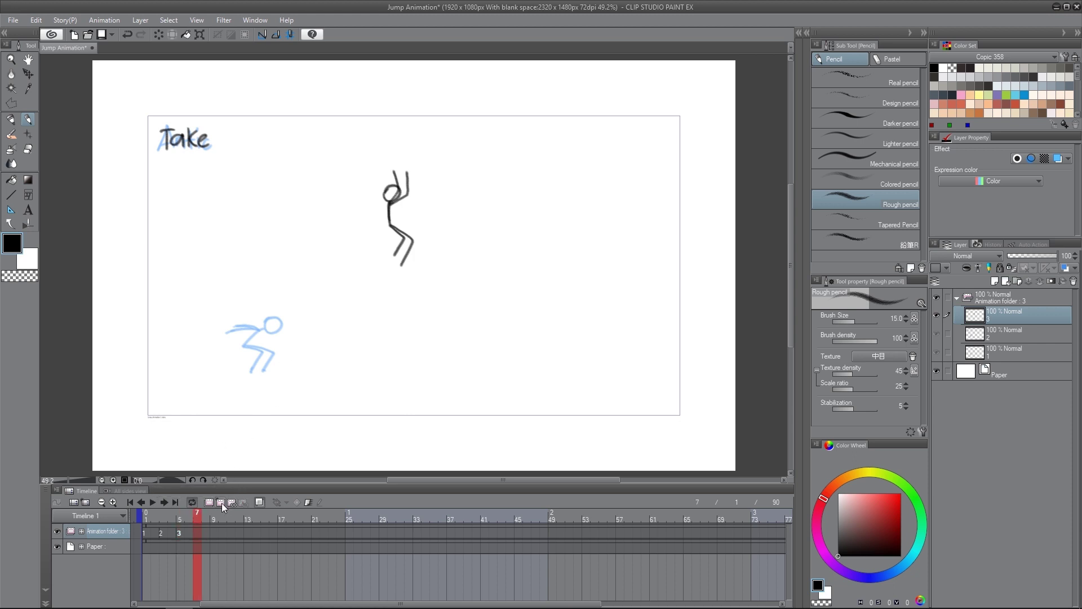
pyautogui.click(221, 502)
pyautogui.moveTo(166, 136)
pyautogui.mouseDown()
pyautogui.moveTo(165, 150)
pyautogui.moveTo(195, 150)
pyautogui.mouseUp()
pyautogui.moveTo(190, 139); pyautogui.dragTo(208, 135)
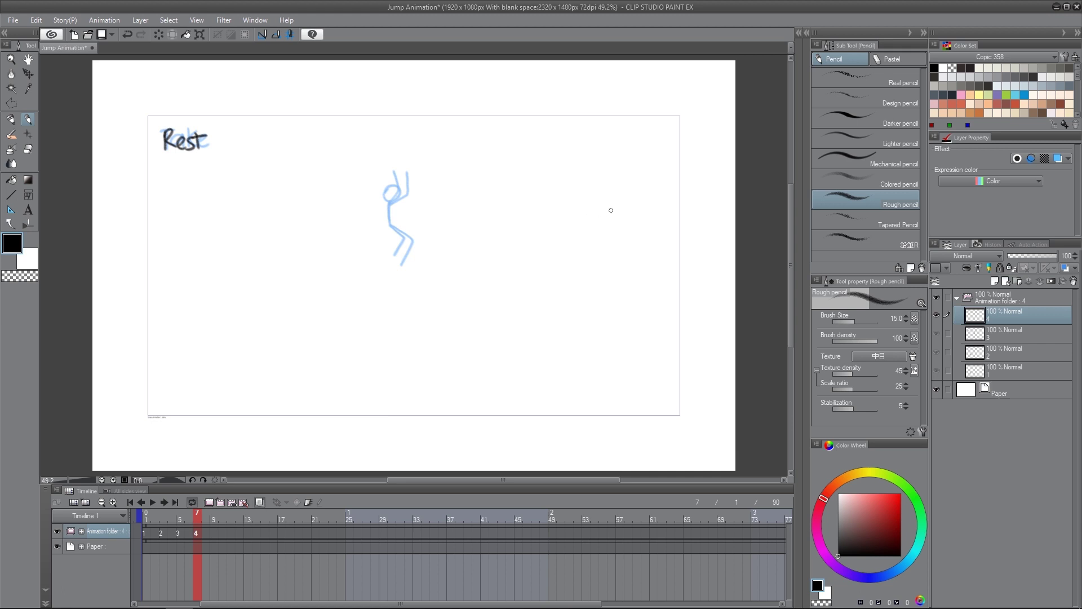
# - Draw the stick figure landing in the lower-right area of the frame, crouched with arms trailing back
pyautogui.moveTo(505, 299)
pyautogui.mouseDown()
pyautogui.moveTo(523, 306)
pyautogui.moveTo(504, 300)
pyautogui.moveTo(488, 327)
pyautogui.moveTo(490, 358)
pyautogui.moveTo(503, 332)
pyautogui.moveTo(506, 359)
pyautogui.mouseUp()
pyautogui.moveTo(501, 309); pyautogui.dragTo(473, 324)
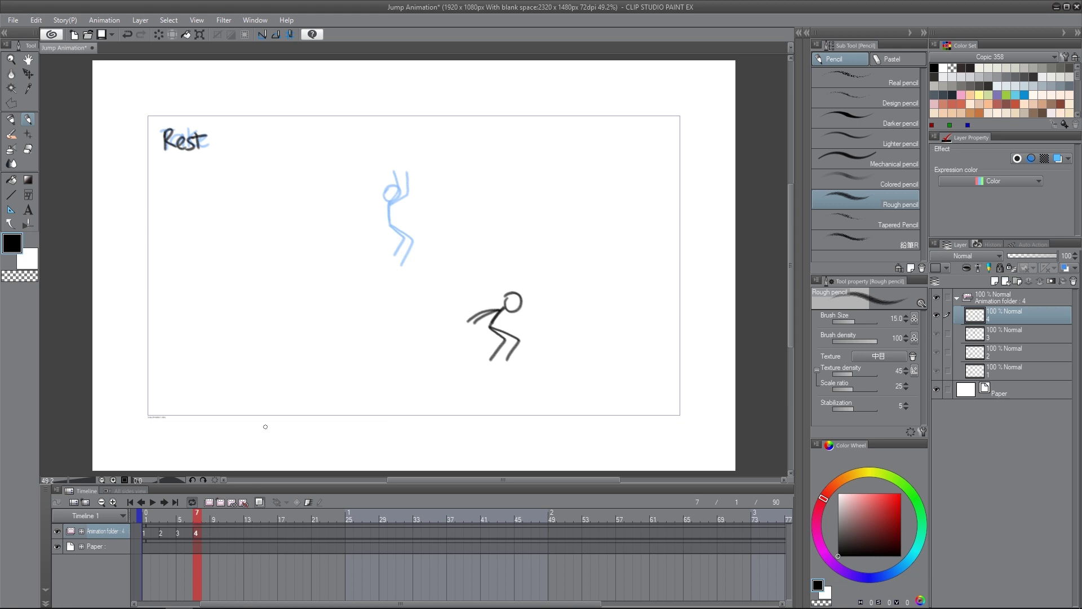
pyautogui.moveTo(194, 513)
pyautogui.mouseDown()
pyautogui.moveTo(184, 515)
pyautogui.moveTo(197, 515)
pyautogui.mouseUp()
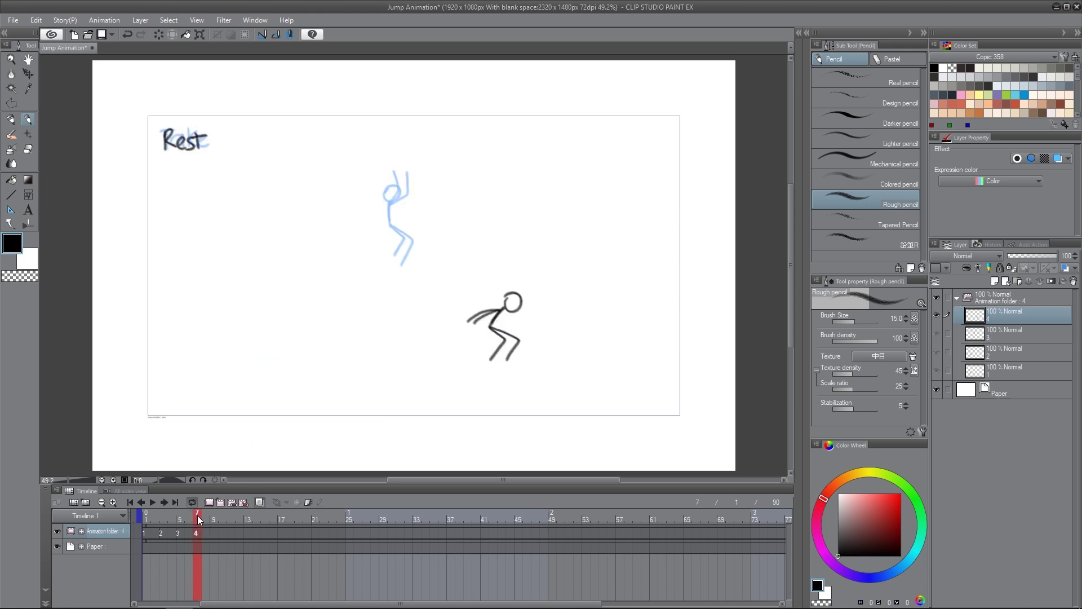
# - Try to move the whole "Rest" drawing slightly down and to the right
pyautogui.click(28, 73)
pyautogui.moveTo(519, 314); pyautogui.dragTo(524, 319)
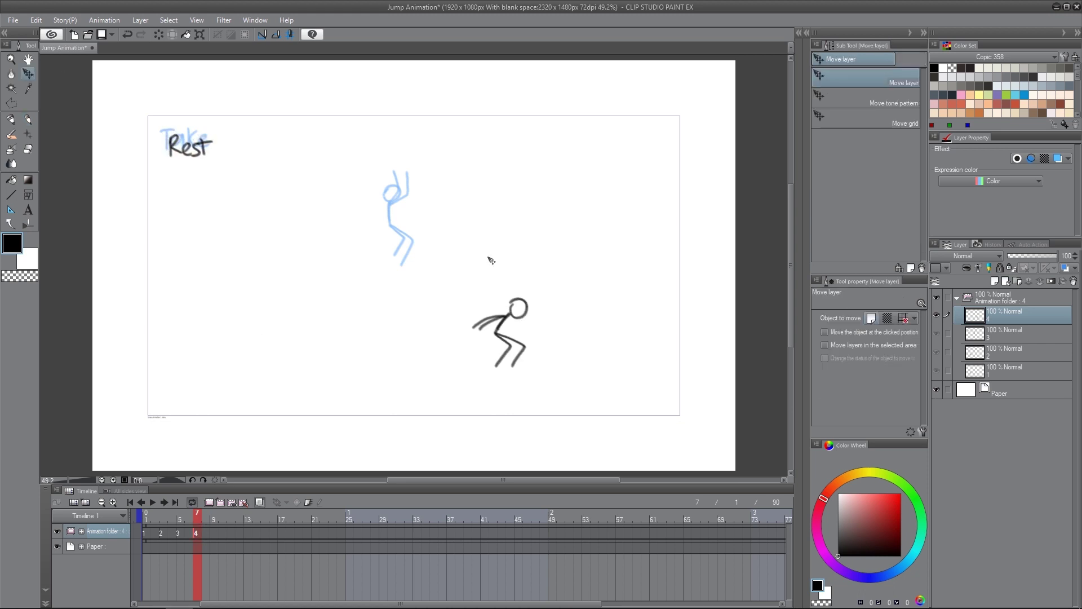
pyautogui.hotkey('ctrl', 'z')
# - Select the landing figure with a polyline selection, shift it slightly down, scale it to 90% and deselect
pyautogui.press('m')
pyautogui.click(453, 363)
pyautogui.click(454, 287)
pyautogui.click(528, 256)
pyautogui.click(567, 298)
pyautogui.click(533, 380)
pyautogui.doubleClick(477, 387)
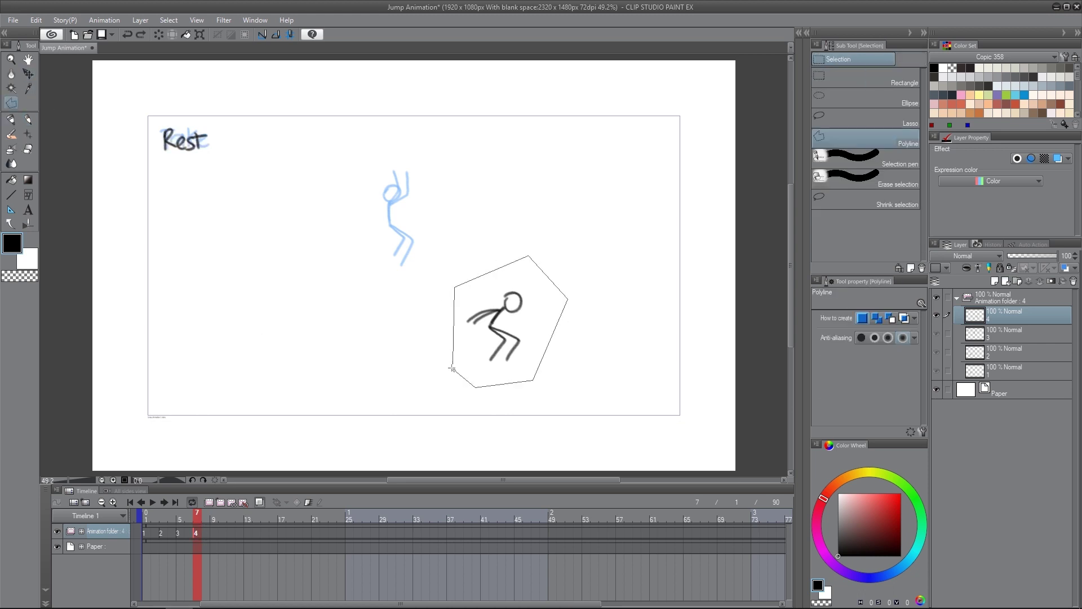
pyautogui.hotkey('ctrl', 't')
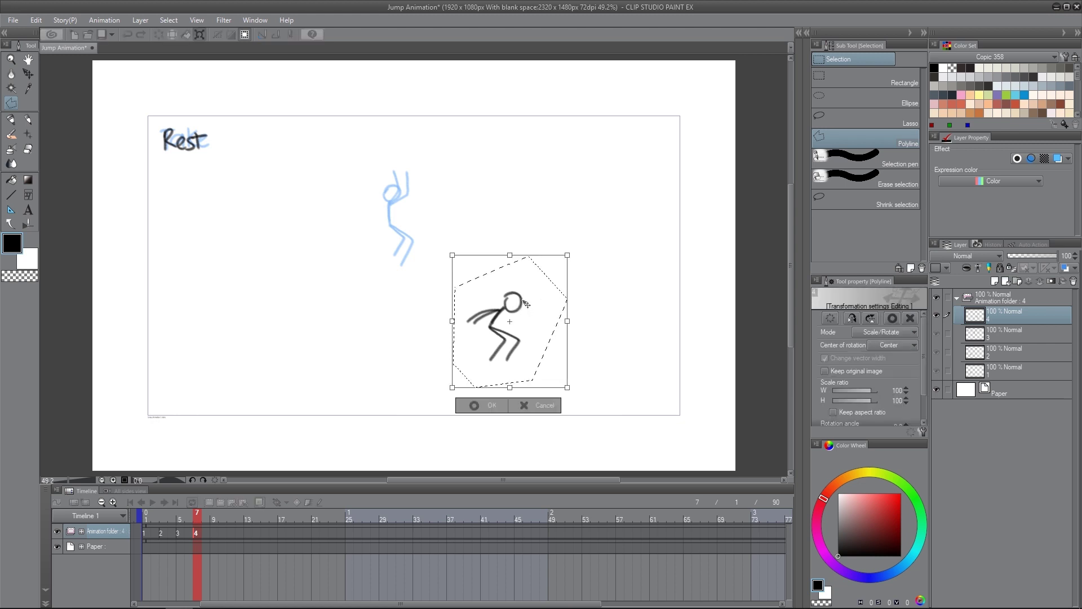
pyautogui.moveTo(527, 308); pyautogui.dragTo(532, 314)
pyautogui.moveTo(572, 262); pyautogui.dragTo(551, 303)
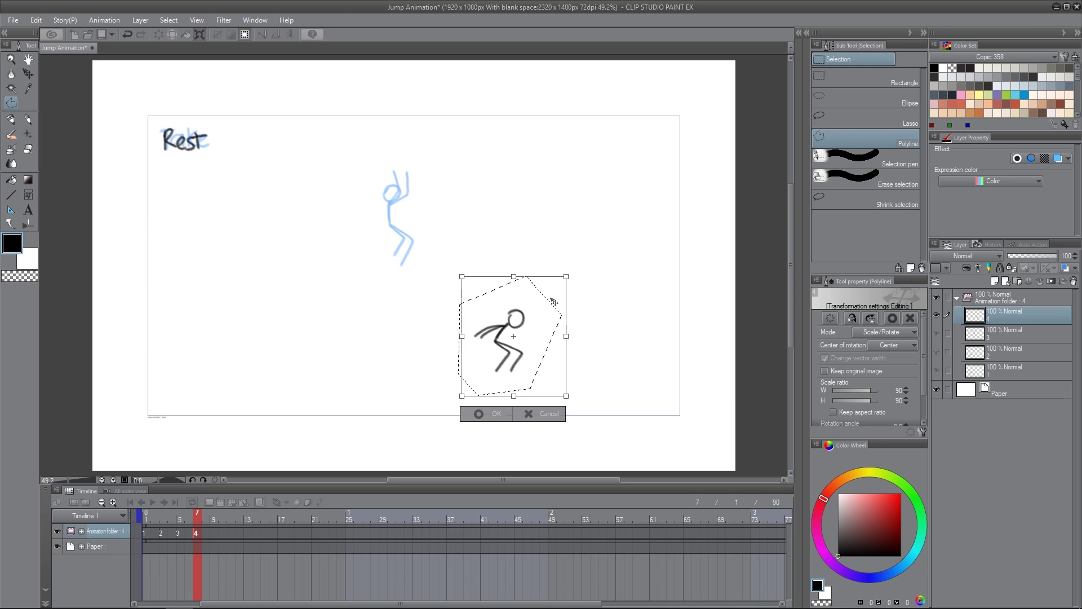
pyautogui.press('Return')
pyautogui.hotkey('ctrl', 'd')
# - Show the rulers and place a horizontal guide just below the landing figure's feet on frame 7
pyautogui.click(191, 515)
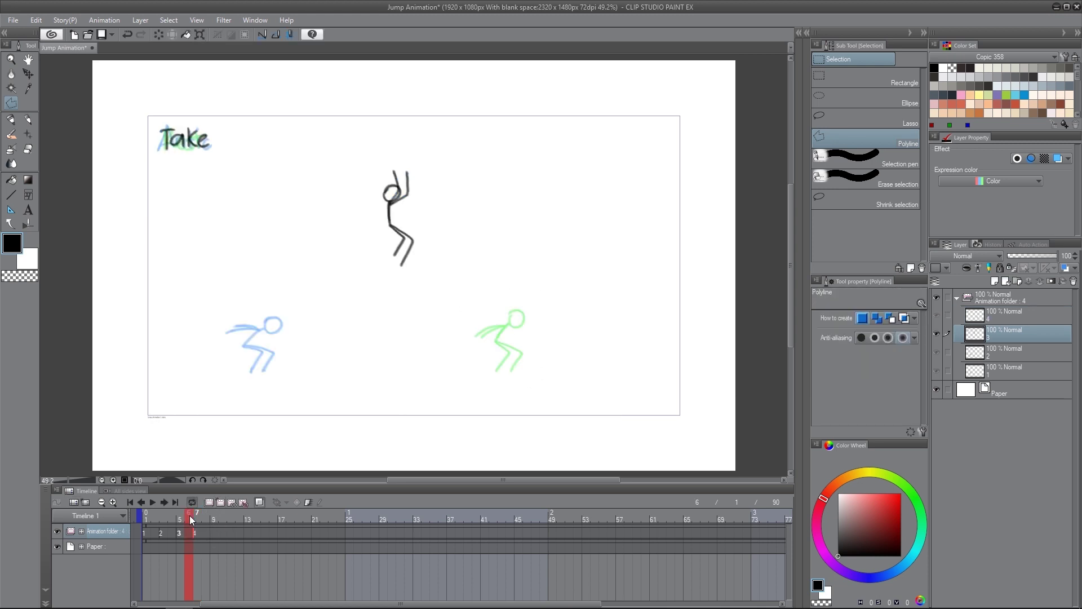
pyautogui.click(192, 515)
pyautogui.hotkey('ctrl', 'r')
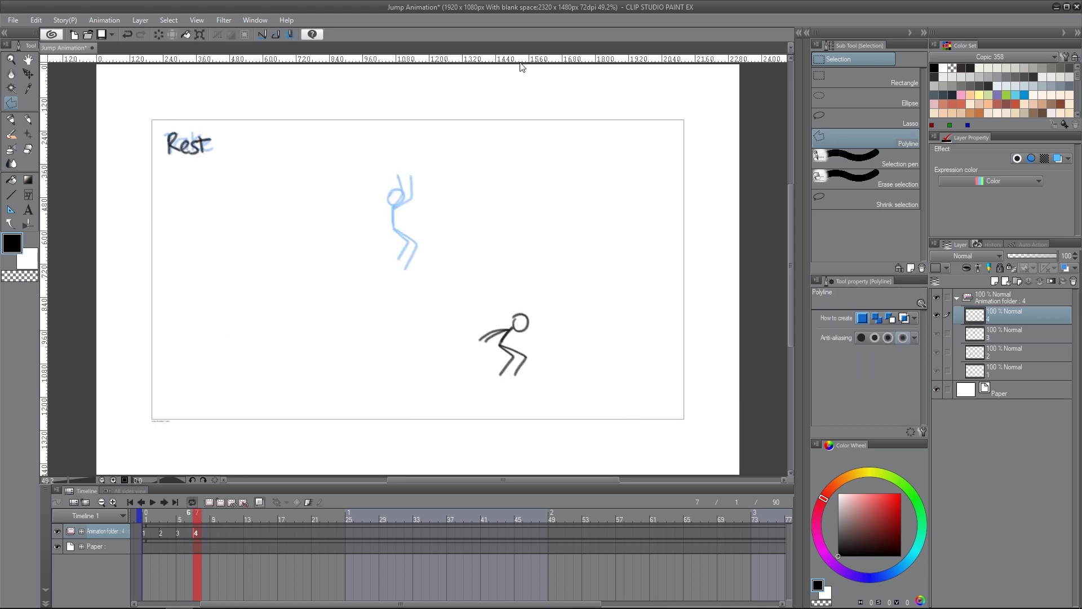
pyautogui.moveTo(521, 63); pyautogui.dragTo(599, 382)
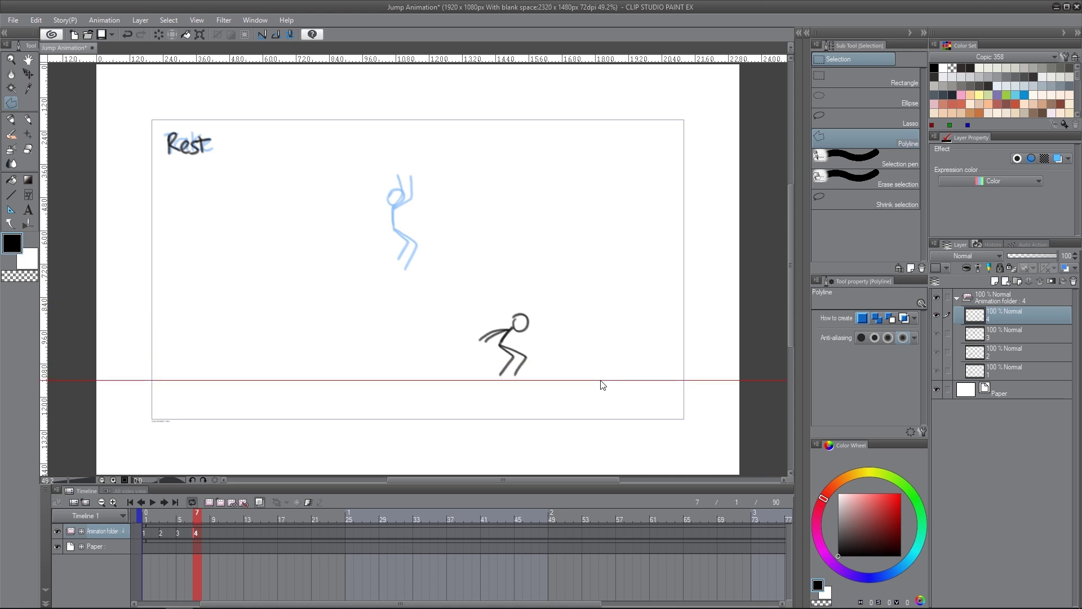
# - Compare the earlier poses with the ground guide and move the "Rest" cel's drawing slightly down and right towards it
pyautogui.click(188, 517)
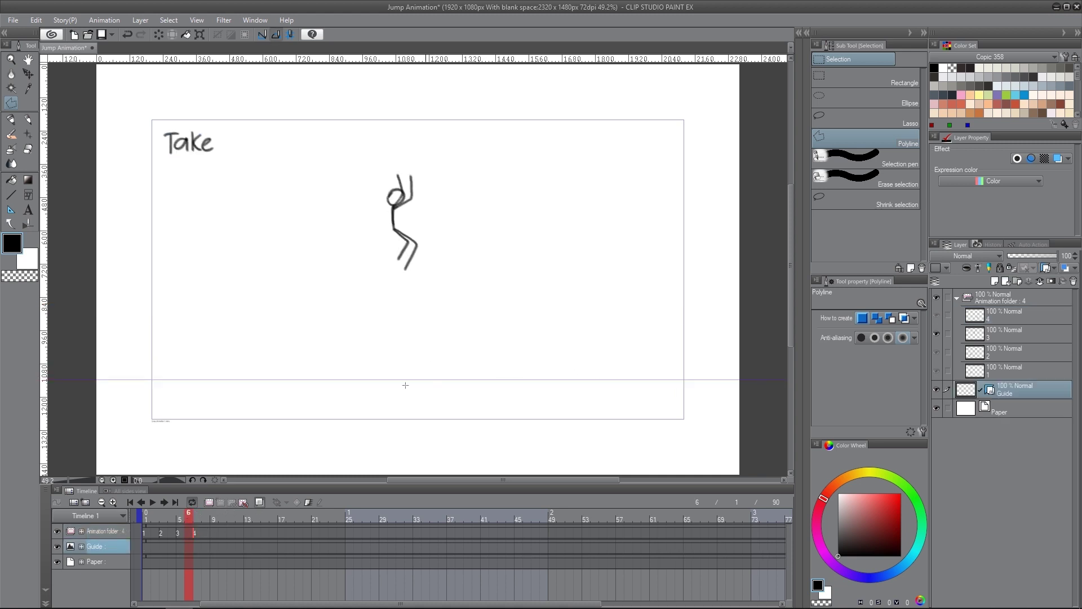
pyautogui.click(172, 514)
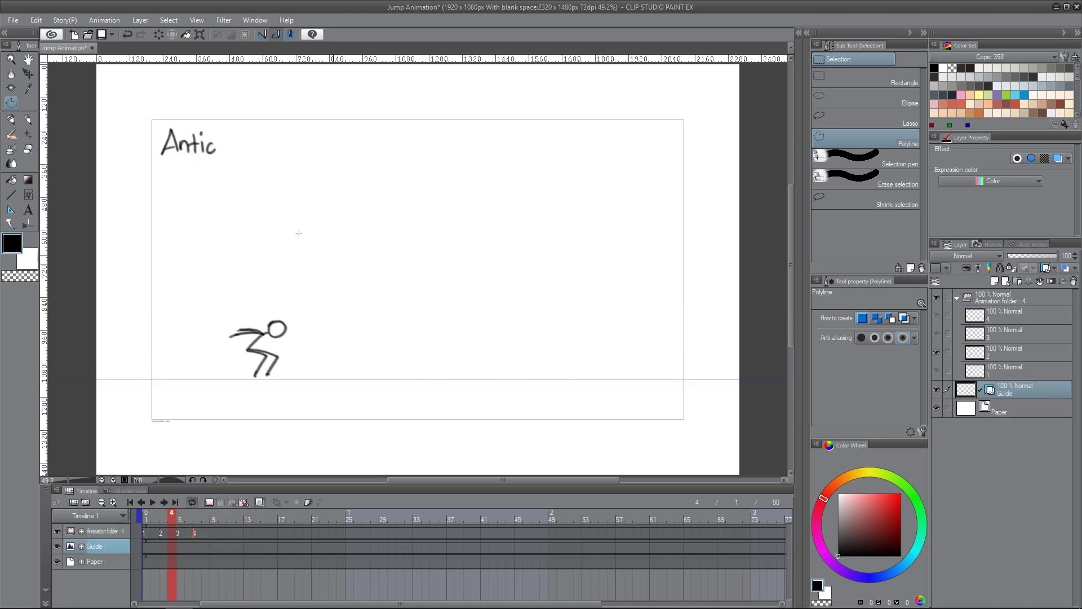
pyautogui.click(195, 518)
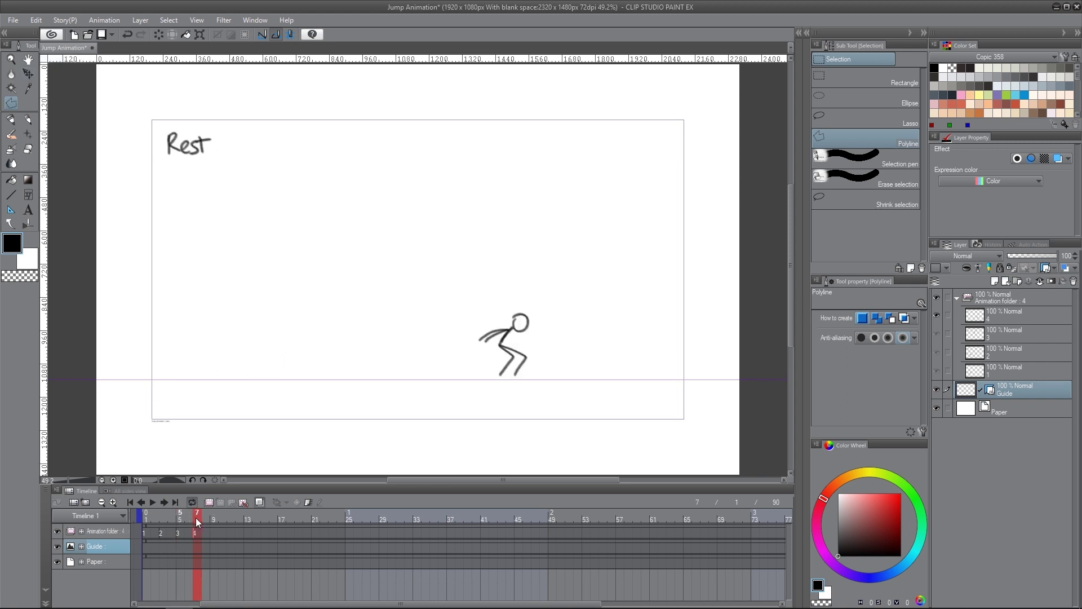
pyautogui.click(1004, 316)
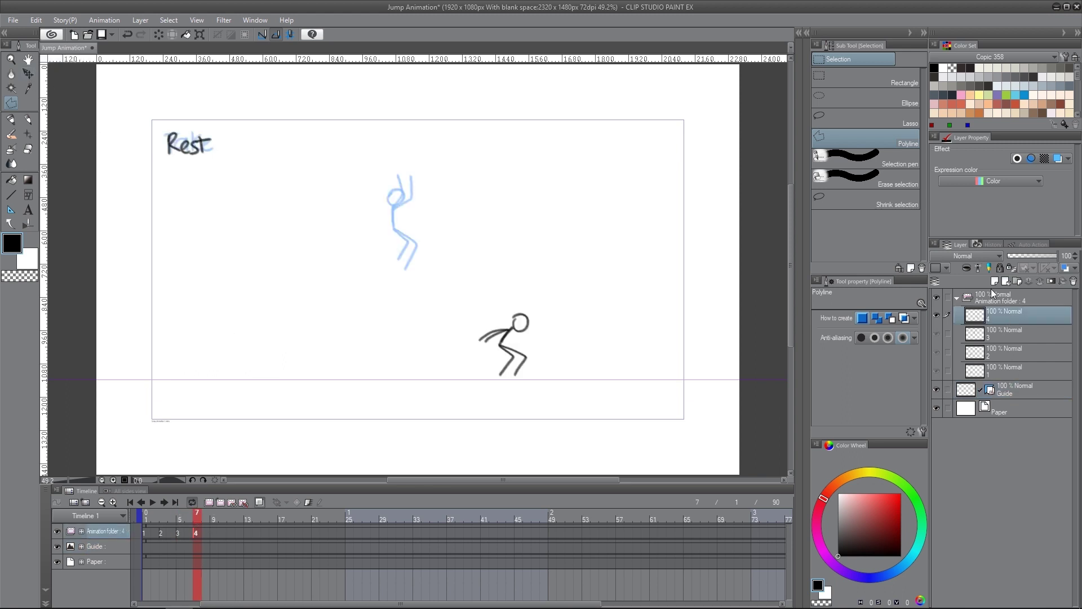
pyautogui.click(28, 73)
pyautogui.moveTo(528, 336); pyautogui.dragTo(531, 339)
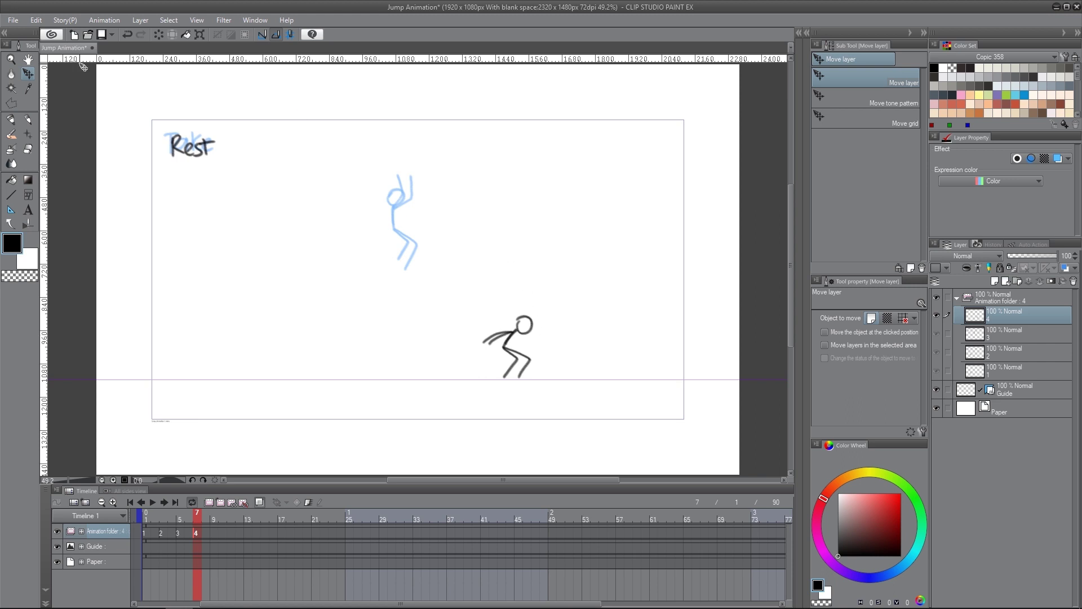
# - Hide the guide layer, go to frame 4 and turn off onion skin
pyautogui.click(937, 389)
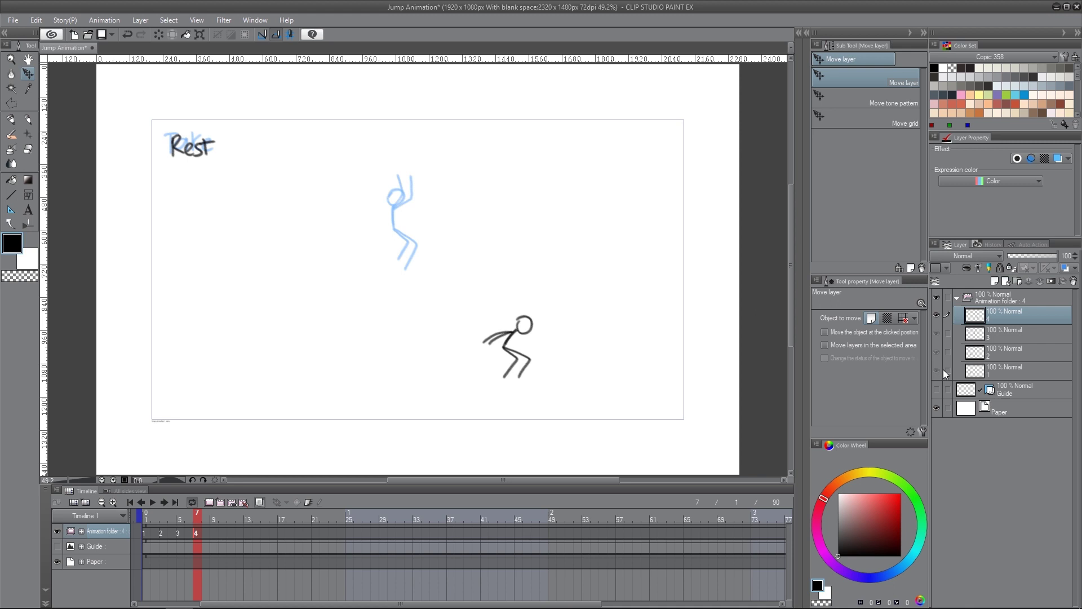
pyautogui.moveTo(198, 515); pyautogui.dragTo(171, 513)
pyautogui.click(260, 502)
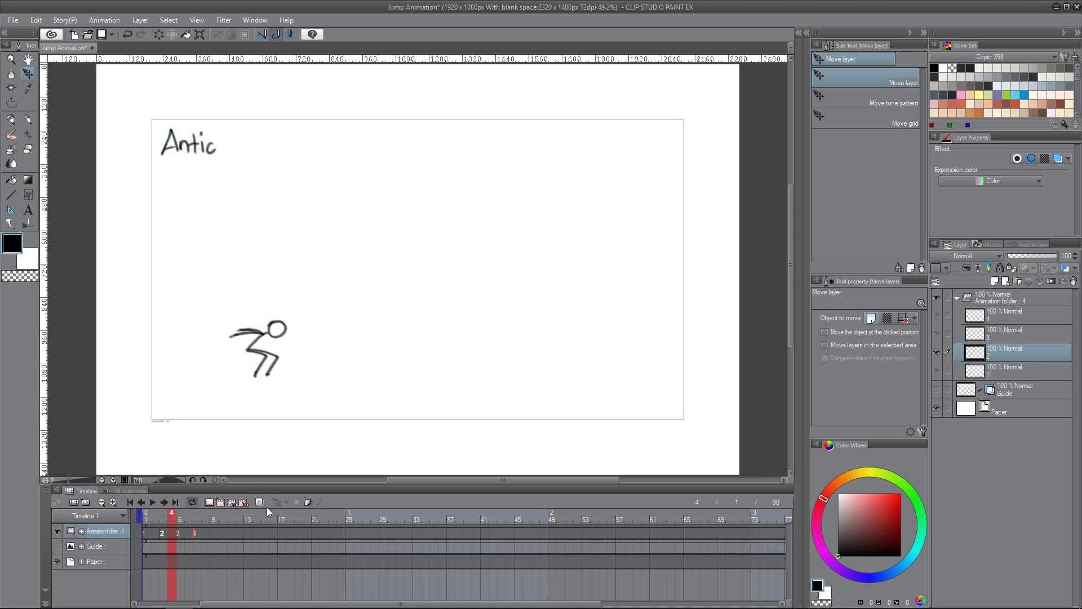
# - On frame 3's "Antic" cel, write "P" below the crouching figure and "Crouched" beside the title with the Rough pencil
pyautogui.click(157, 515)
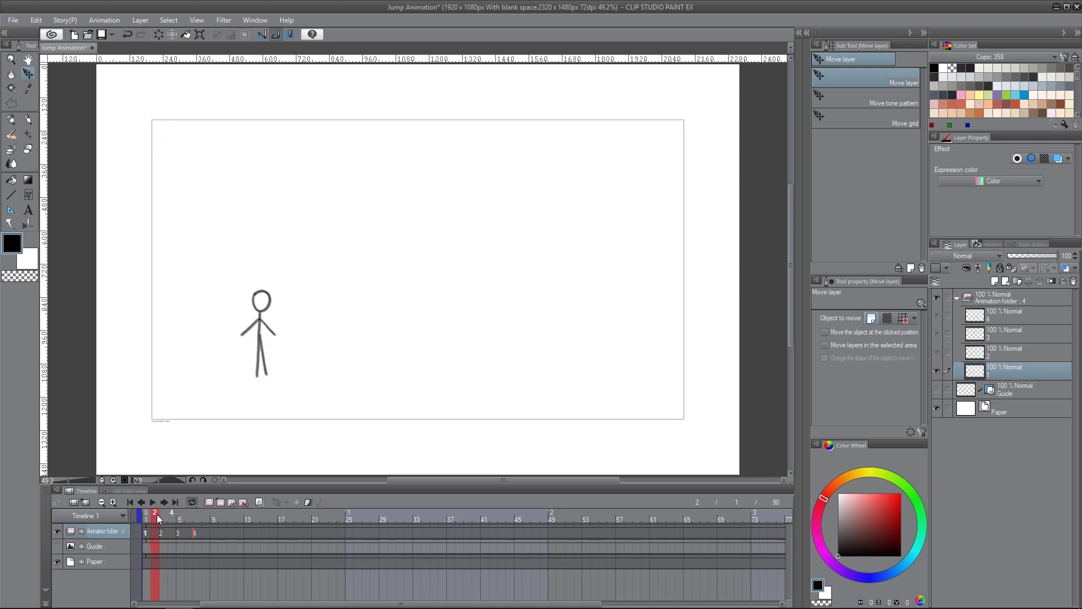
pyautogui.moveTo(157, 515); pyautogui.dragTo(205, 517)
pyautogui.moveTo(167, 514); pyautogui.dragTo(195, 515)
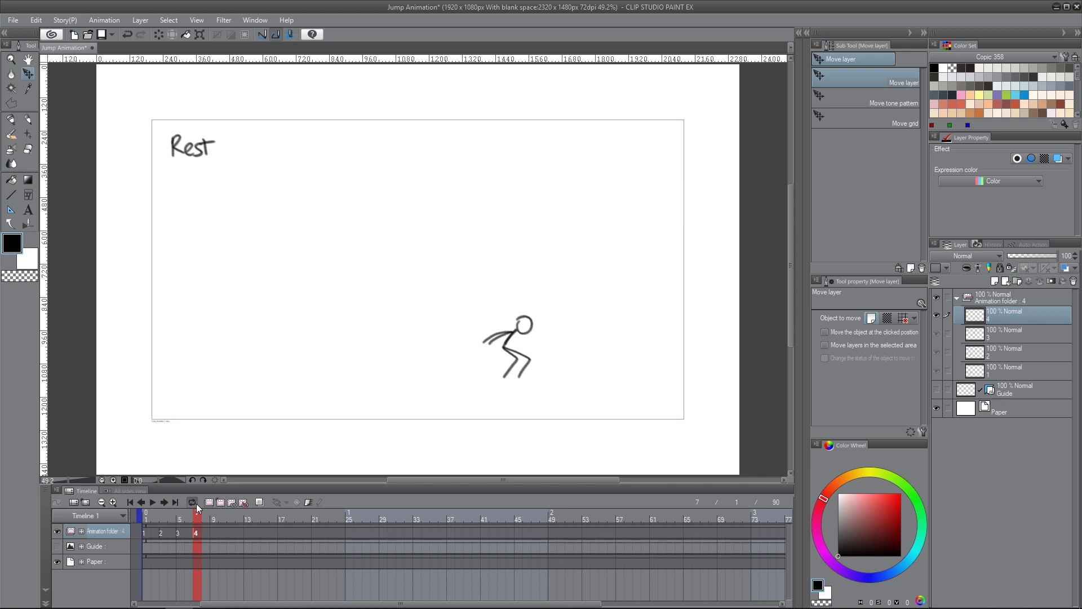
pyautogui.click(151, 502)
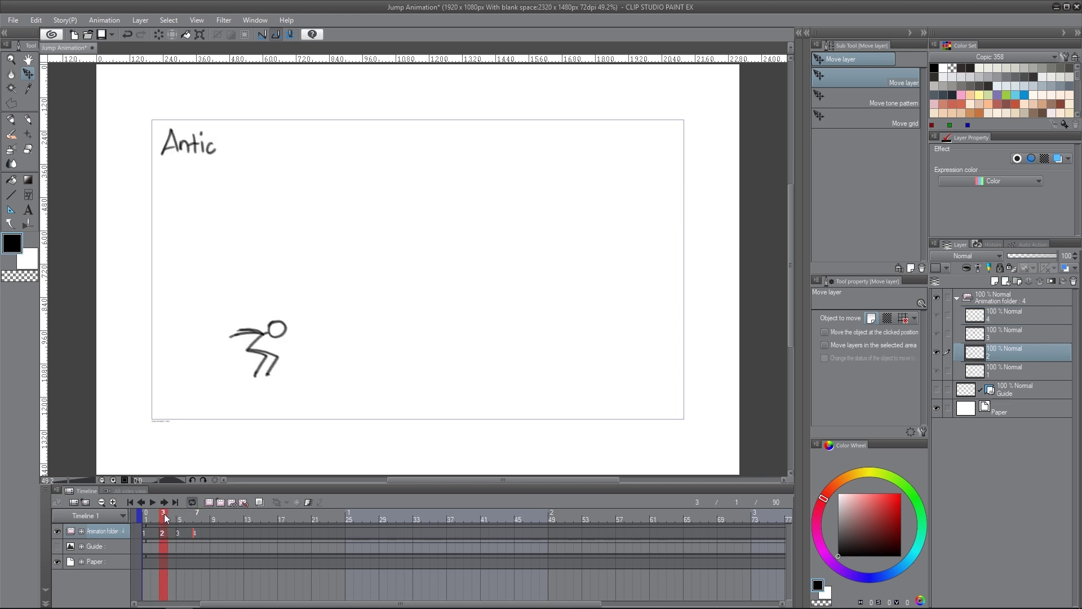
pyautogui.moveTo(190, 515); pyautogui.dragTo(166, 518)
pyautogui.click(31, 120)
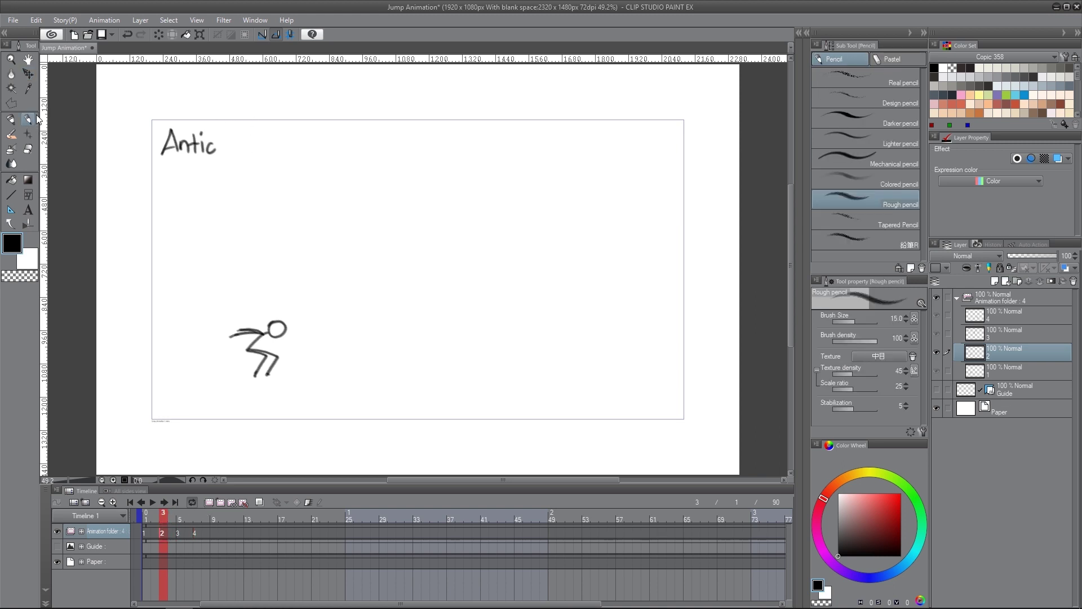
pyautogui.moveTo(259, 389); pyautogui.dragTo(258, 403)
pyautogui.moveTo(265, 136)
pyautogui.mouseDown()
pyautogui.moveTo(265, 153)
pyautogui.moveTo(277, 140)
pyautogui.moveTo(302, 151)
pyautogui.moveTo(342, 138)
pyautogui.moveTo(344, 150)
pyautogui.moveTo(314, 148)
pyautogui.mouseUp()
pyautogui.moveTo(319, 140); pyautogui.dragTo(320, 138)
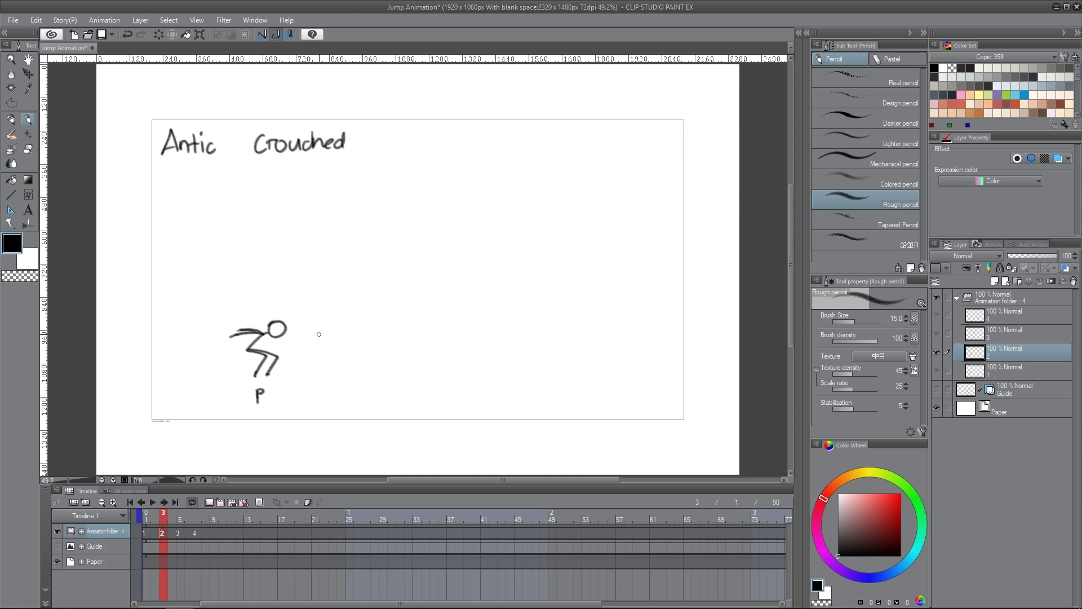
# - On frame 5's "Take" cel, write "P" below the airborne figure, turn on onion skin and write "Jumped" beside the title
pyautogui.click(180, 533)
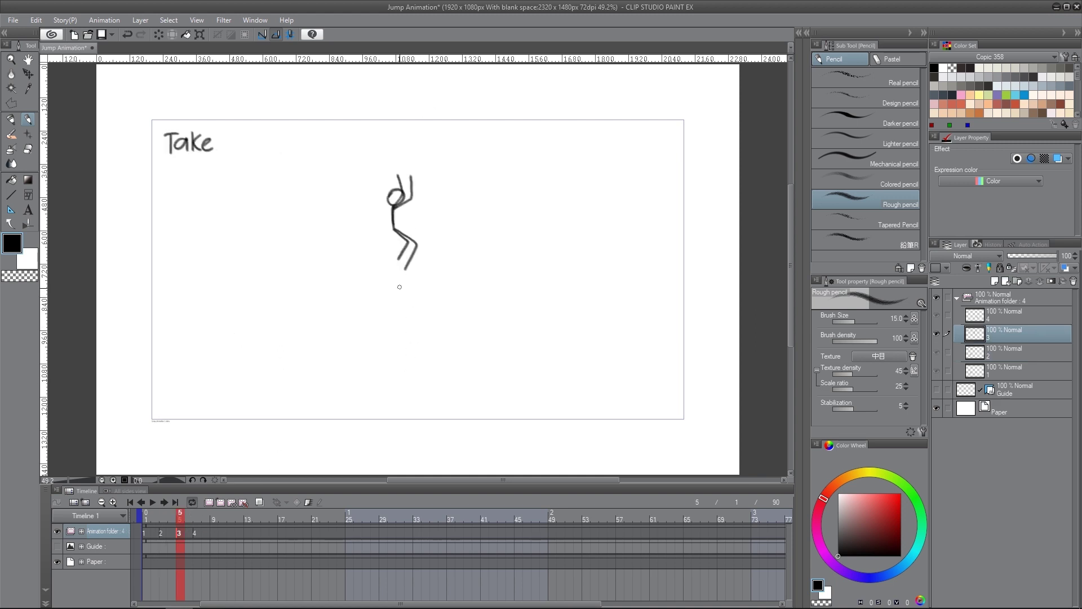
pyautogui.moveTo(399, 280); pyautogui.dragTo(401, 294)
pyautogui.moveTo(399, 281); pyautogui.dragTo(399, 289)
pyautogui.click(261, 501)
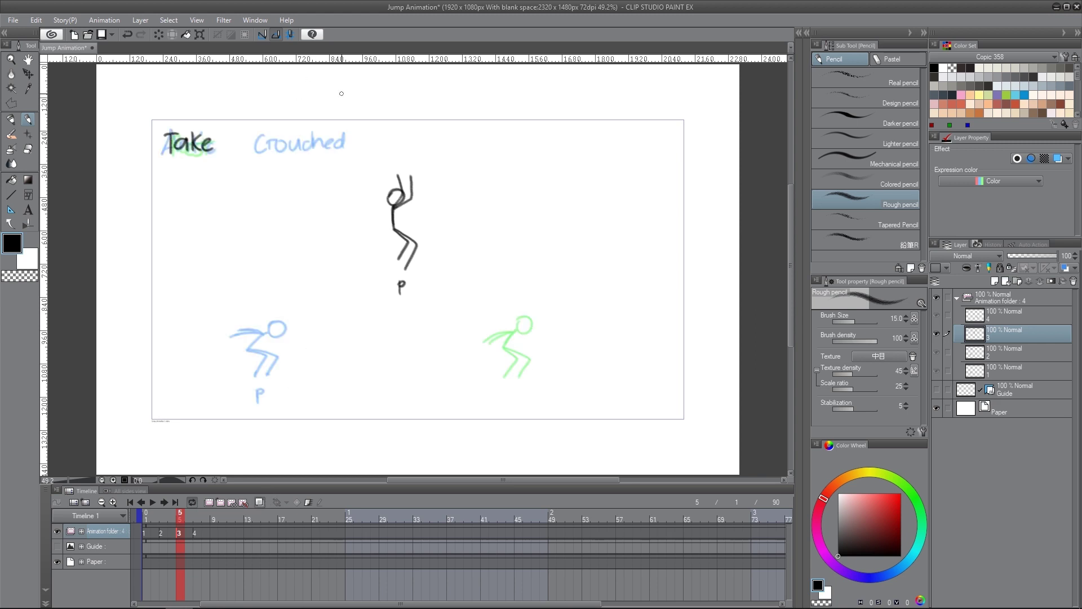
pyautogui.moveTo(265, 134)
pyautogui.mouseDown()
pyautogui.moveTo(255, 149)
pyautogui.moveTo(289, 141)
pyautogui.moveTo(303, 153)
pyautogui.mouseUp()
pyautogui.moveTo(302, 142); pyautogui.dragTo(321, 145)
pyautogui.moveTo(329, 131); pyautogui.dragTo(328, 148)
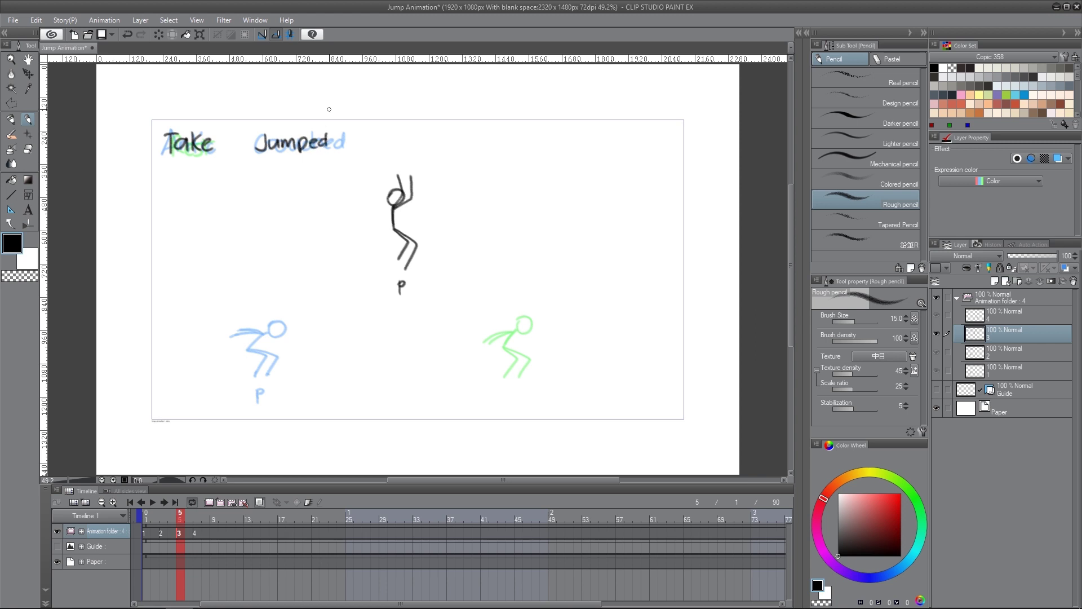
# - On frame 7's "Rest" cel, write "P" below the landing figure and "Landed" beside the title
pyautogui.click(197, 532)
pyautogui.moveTo(516, 390); pyautogui.dragTo(517, 389)
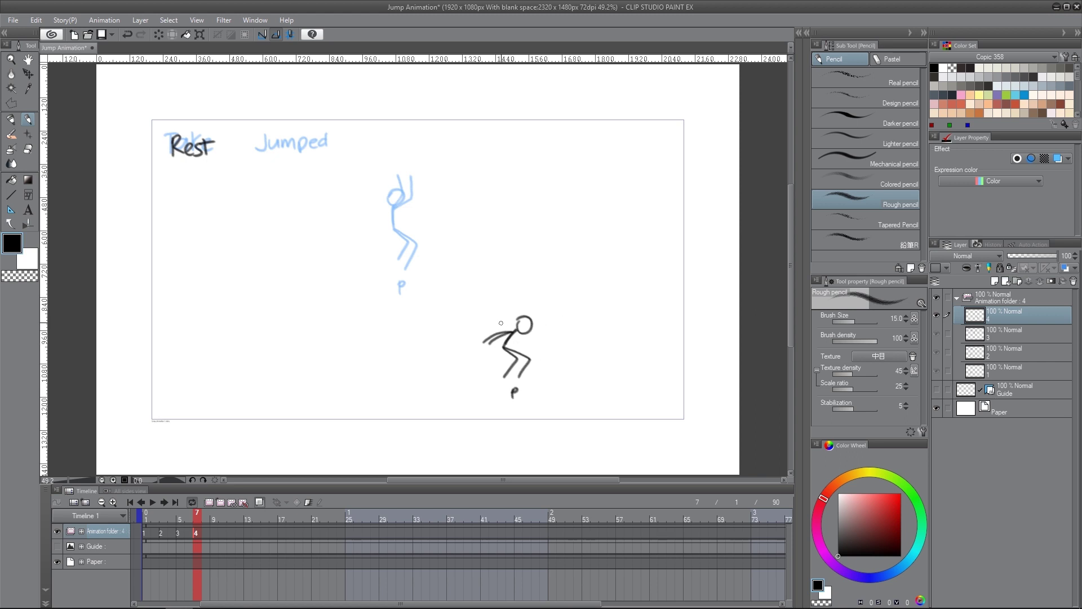
pyautogui.moveTo(260, 133)
pyautogui.mouseDown()
pyautogui.moveTo(273, 151)
pyautogui.moveTo(285, 144)
pyautogui.mouseUp()
pyautogui.moveTo(285, 149); pyautogui.dragTo(294, 148)
pyautogui.moveTo(301, 142); pyautogui.dragTo(316, 149)
pyautogui.moveTo(325, 141); pyautogui.dragTo(328, 150)
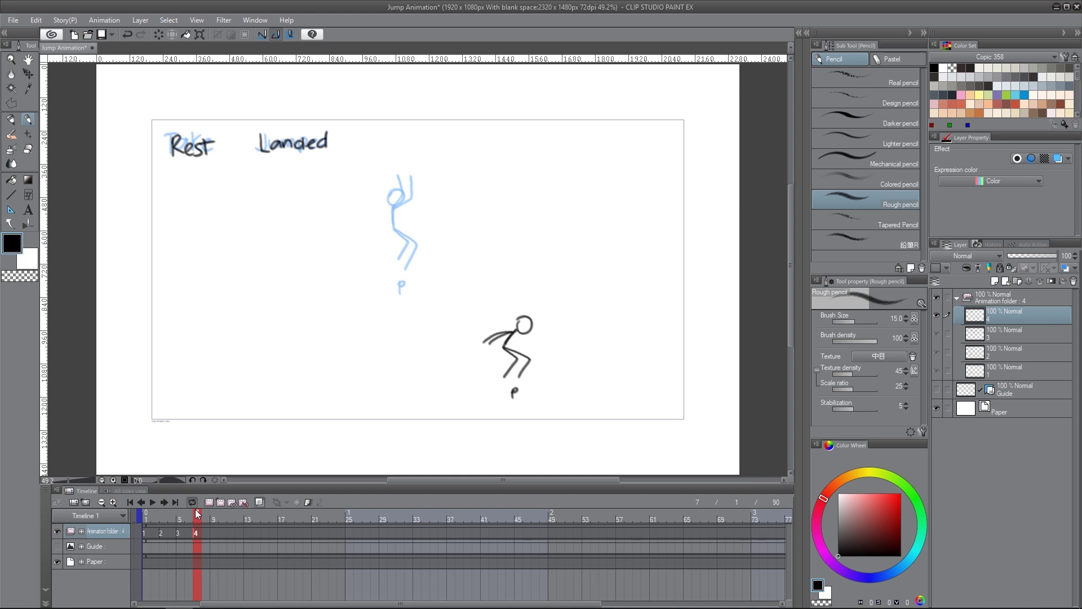
# - Add a new animation cel on frame 2, between the standing pose and the "Antic" pose
pyautogui.moveTo(202, 518); pyautogui.dragTo(161, 518)
pyautogui.click(158, 535)
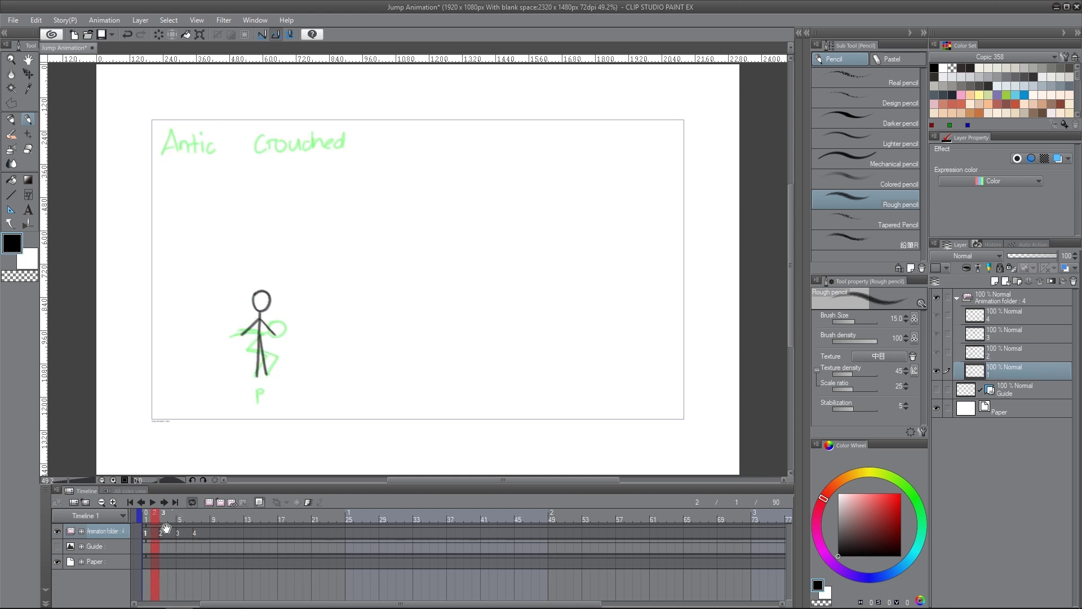
pyautogui.click(218, 503)
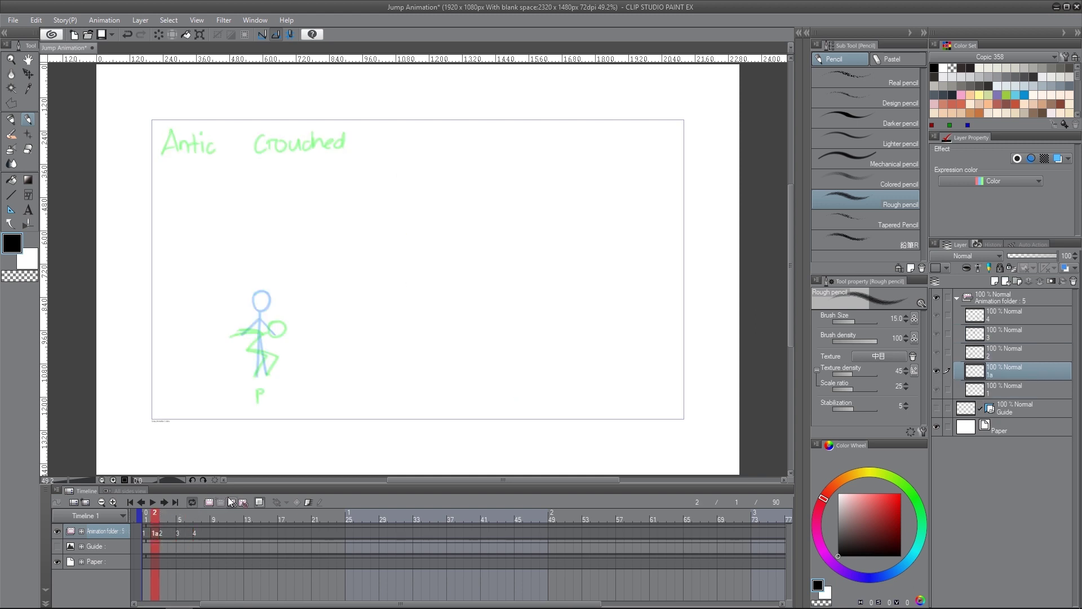
pyautogui.click(155, 518)
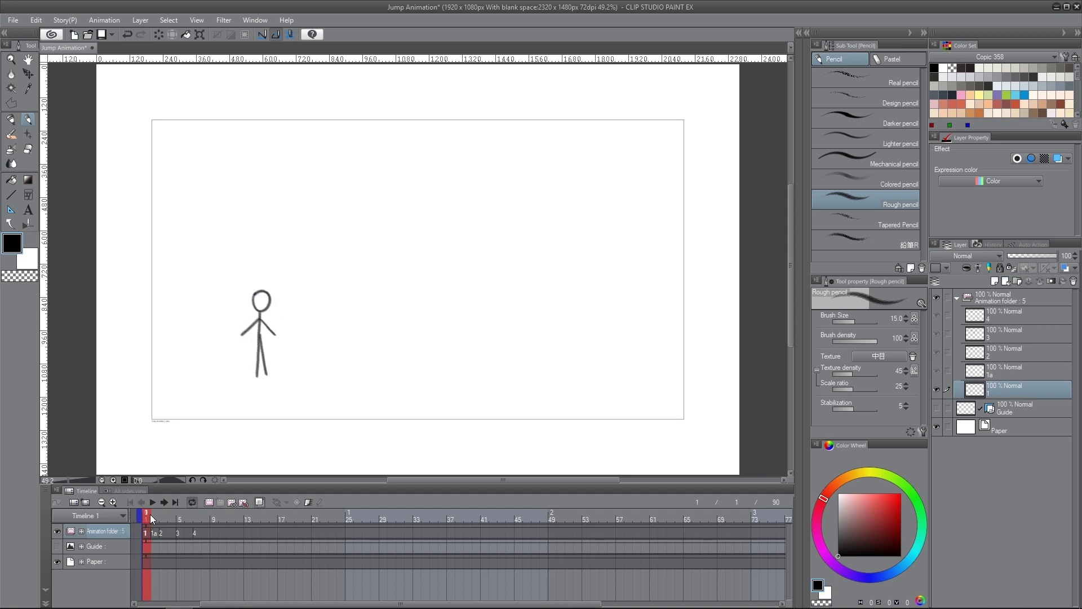
pyautogui.click(161, 514)
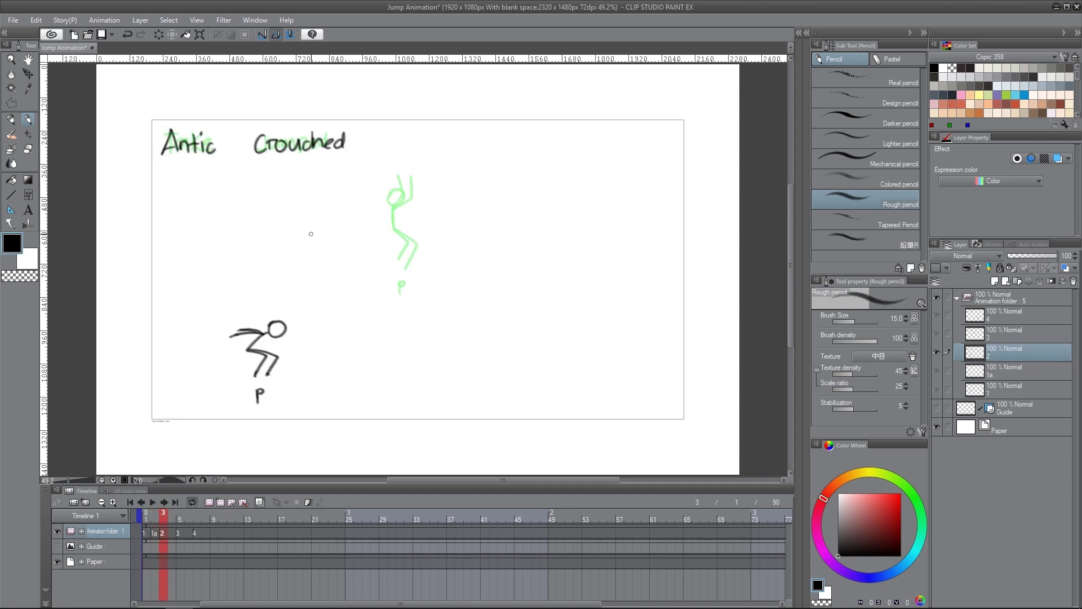
pyautogui.click(154, 531)
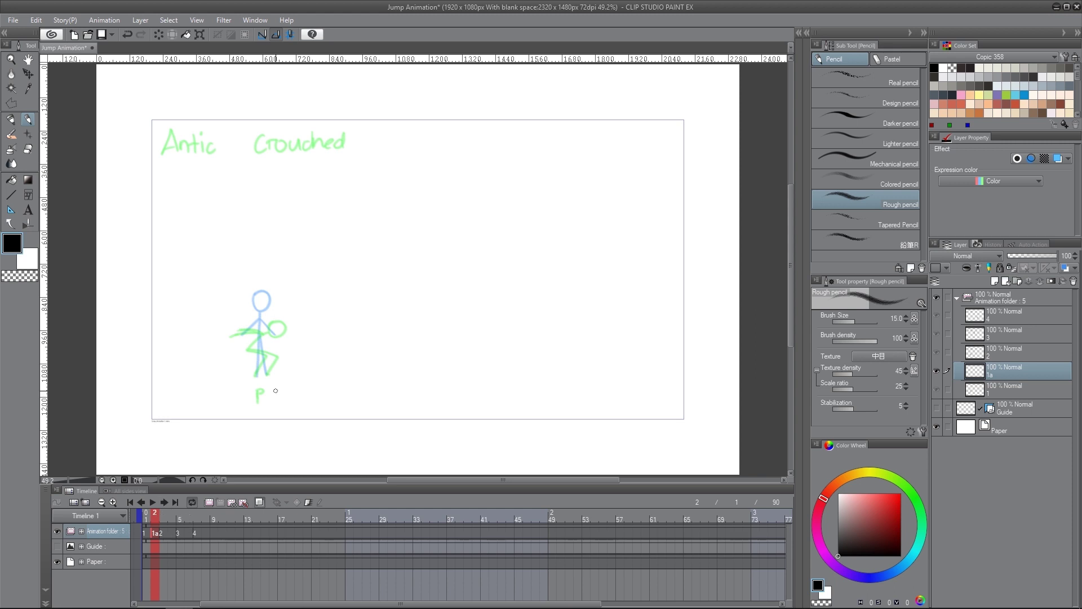
# - On frame 2's cel, write "F" below the onion-skinned figures and "About to Crouch" along the top of the canvas
pyautogui.moveTo(254, 390)
pyautogui.mouseDown()
pyautogui.moveTo(256, 403)
pyautogui.moveTo(264, 388)
pyautogui.mouseUp()
pyautogui.moveTo(255, 396); pyautogui.dragTo(261, 395)
pyautogui.click(163, 501)
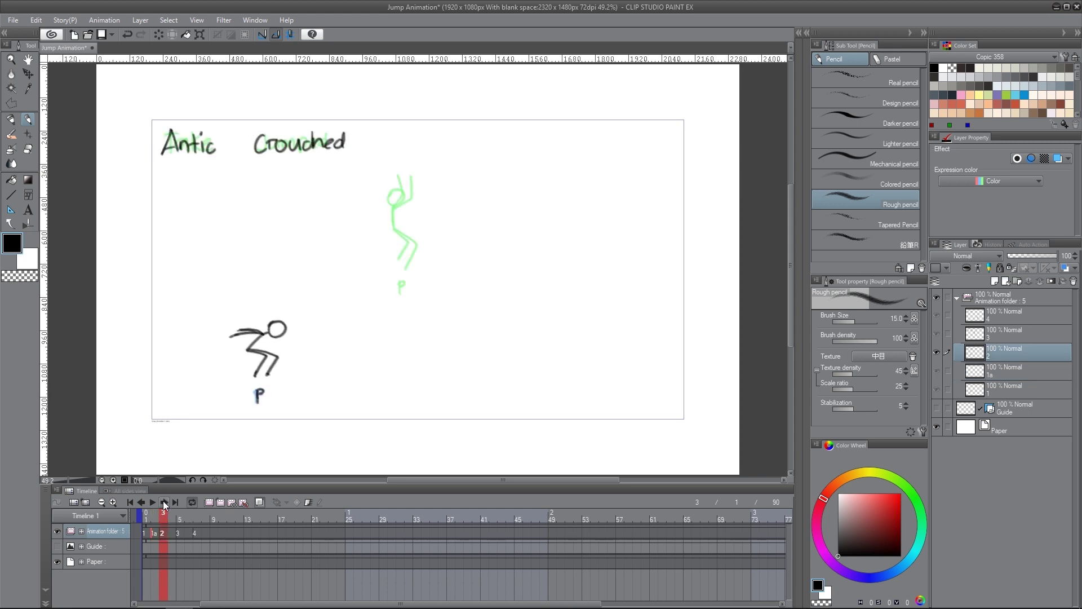
pyautogui.click(154, 530)
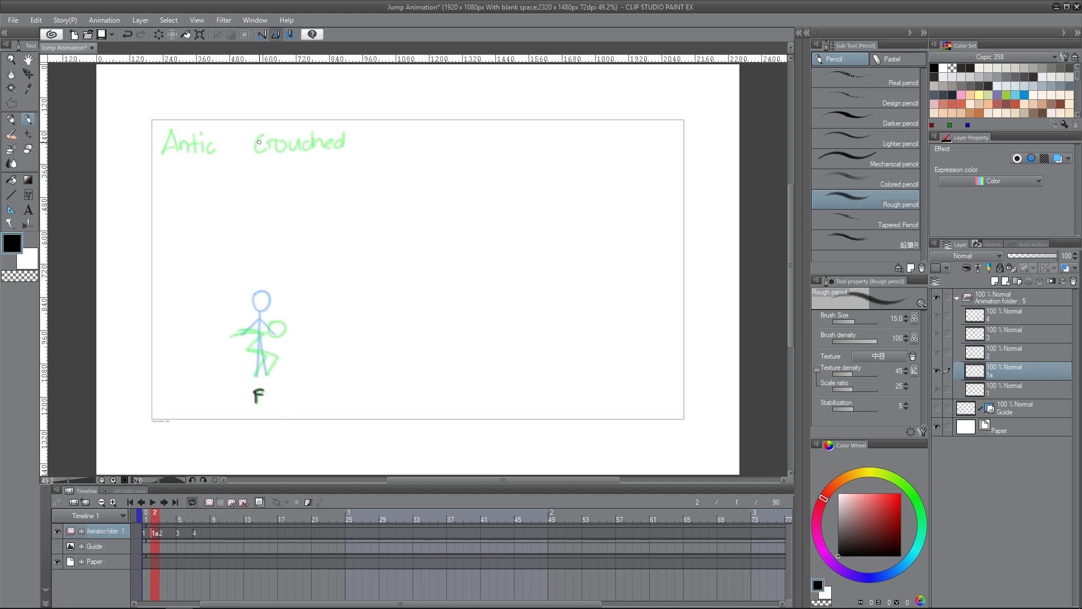
pyautogui.moveTo(261, 134)
pyautogui.mouseDown()
pyautogui.moveTo(253, 155)
pyautogui.moveTo(268, 151)
pyautogui.mouseUp()
pyautogui.moveTo(255, 148); pyautogui.dragTo(310, 153)
pyautogui.moveTo(302, 146); pyautogui.dragTo(343, 146)
pyautogui.moveTo(341, 145); pyautogui.dragTo(377, 143)
pyautogui.moveTo(383, 142); pyautogui.dragTo(402, 142)
pyautogui.moveTo(411, 142); pyautogui.dragTo(415, 151)
pyautogui.moveTo(415, 145); pyautogui.dragTo(418, 138)
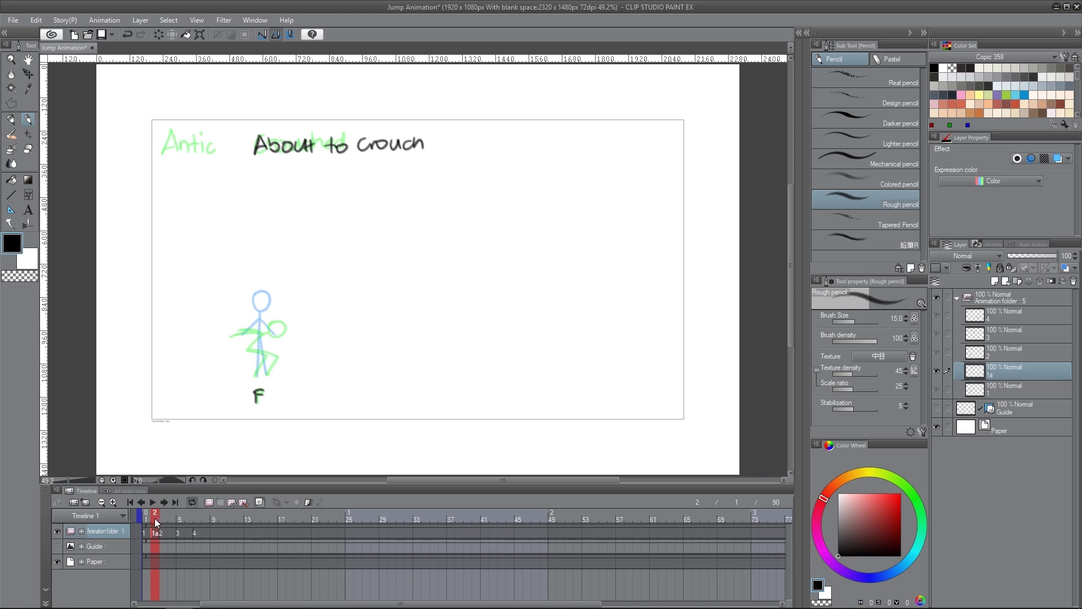
# - Draw a slightly bent, forward-leaning stick figure on frame 2, between the standing and crouching onion-skin poses
pyautogui.moveTo(154, 518); pyautogui.dragTo(159, 518)
pyautogui.moveTo(268, 298); pyautogui.dragTo(257, 376)
pyautogui.moveTo(257, 338); pyautogui.dragTo(269, 376)
pyautogui.moveTo(262, 315)
pyautogui.mouseDown()
pyautogui.moveTo(244, 336)
pyautogui.moveTo(264, 324)
pyautogui.moveTo(264, 342)
pyautogui.mouseUp()
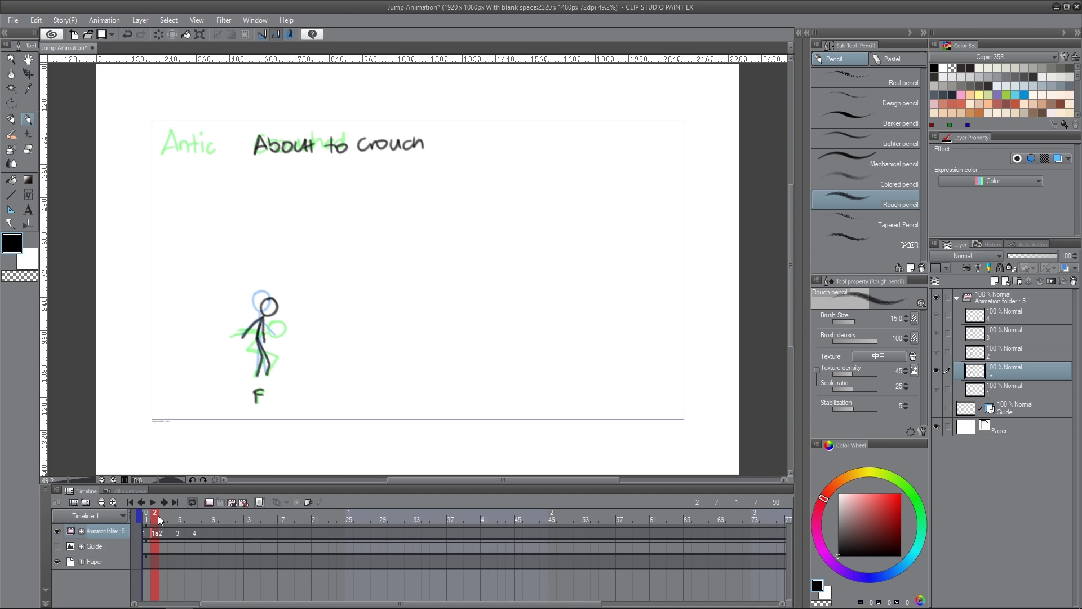
# - Add a new animation cel on frame 4, between the "Crouched" and "Jumped" poses
pyautogui.moveTo(158, 515)
pyautogui.mouseDown()
pyautogui.moveTo(147, 514)
pyautogui.moveTo(179, 513)
pyautogui.mouseUp()
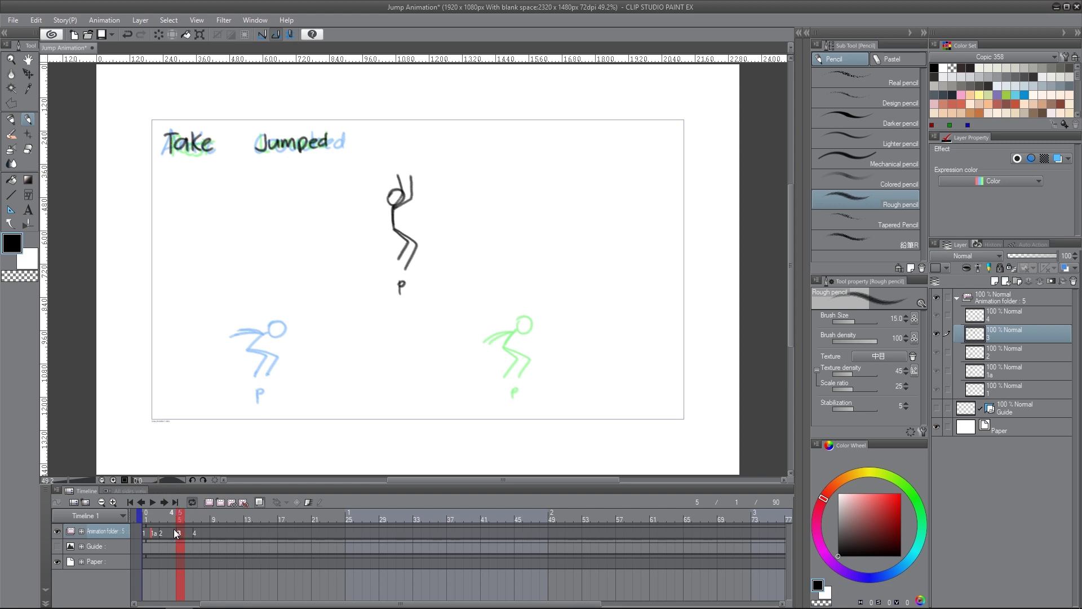
pyautogui.click(173, 529)
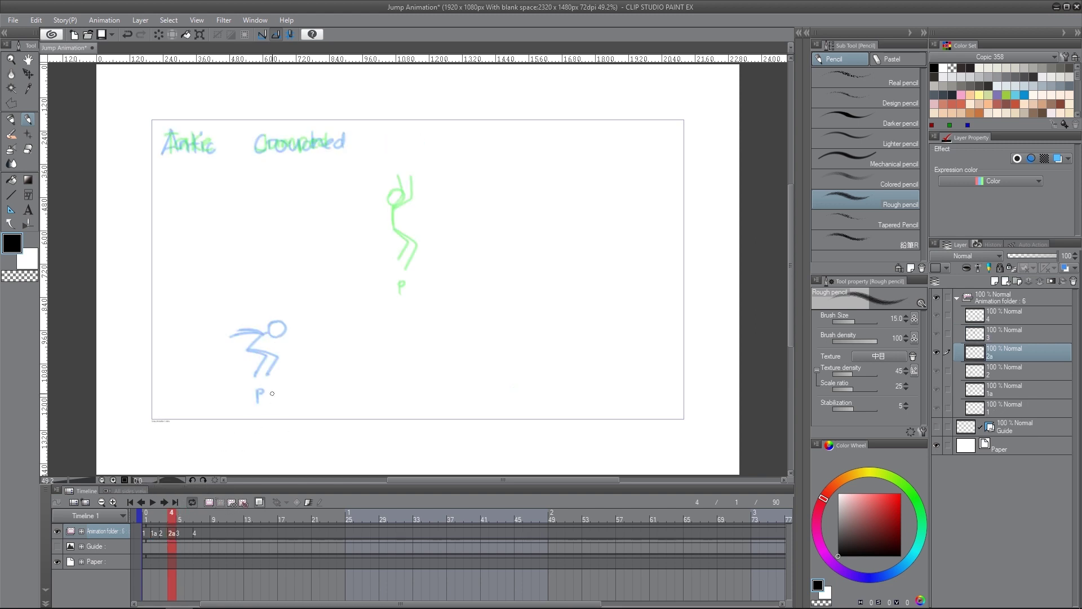
pyautogui.click(180, 515)
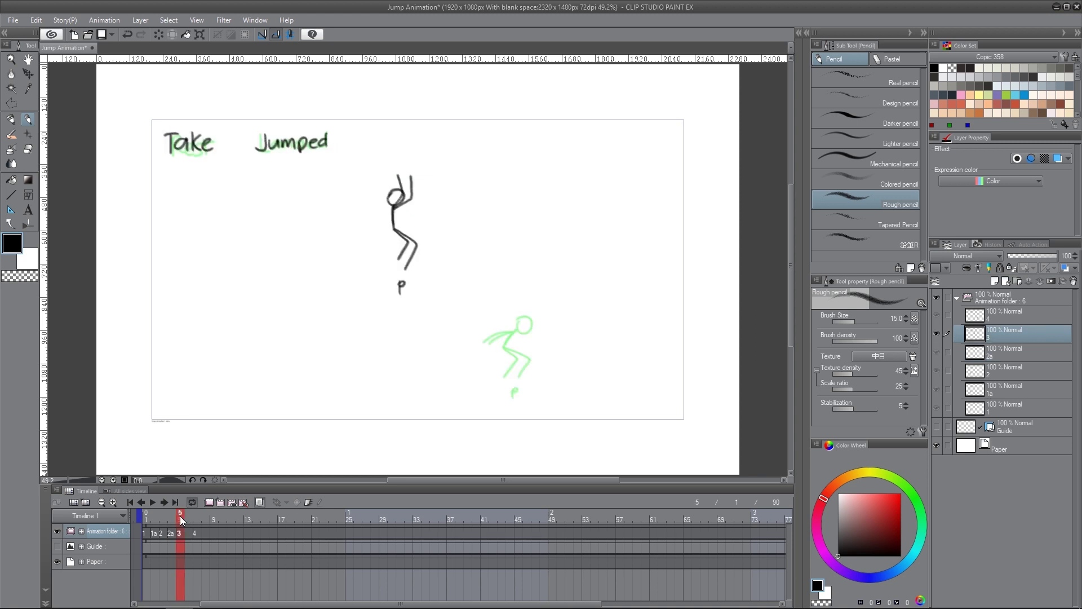
pyautogui.click(172, 516)
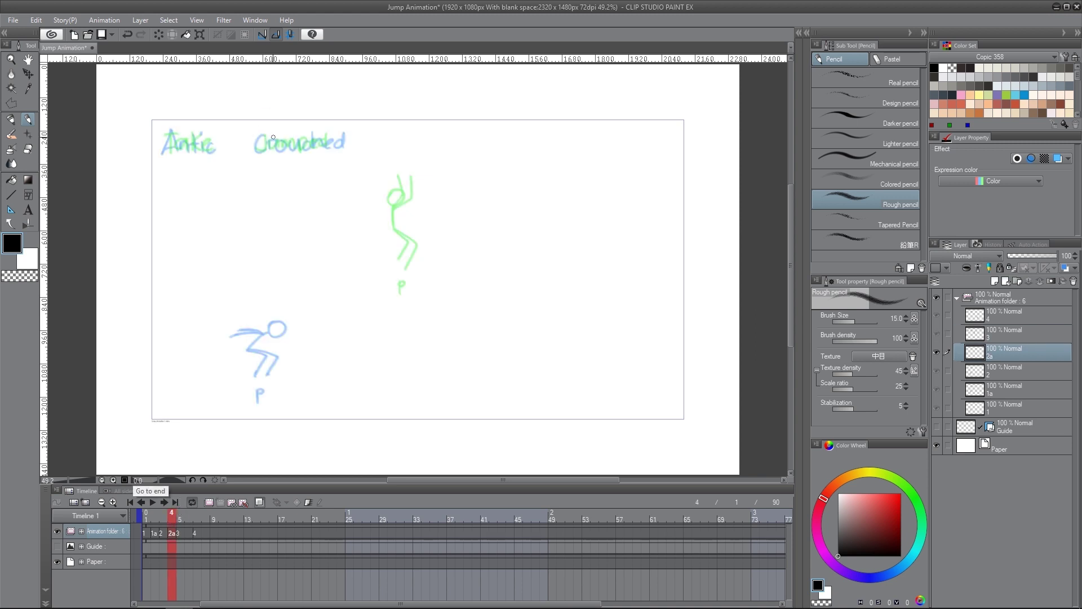
# - On frame 4's cel, write "About to Jump" at the top and "F" beside the onion-skinned "P", undoing the stray curve
pyautogui.moveTo(255, 151); pyautogui.dragTo(263, 146)
pyautogui.moveTo(267, 134)
pyautogui.mouseDown()
pyautogui.moveTo(276, 146)
pyautogui.moveTo(383, 148)
pyautogui.mouseUp()
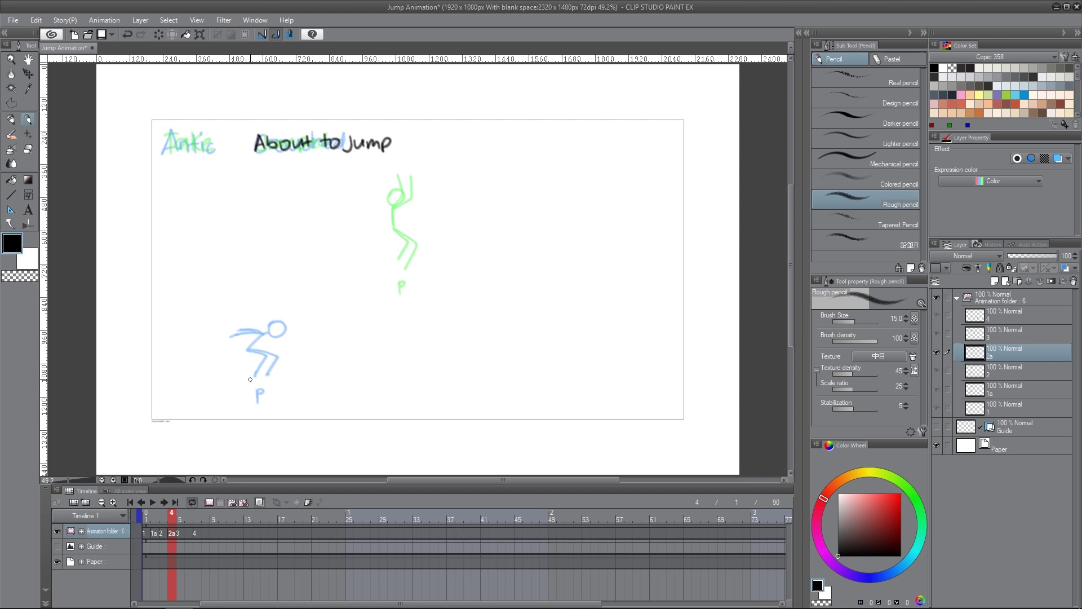
pyautogui.moveTo(271, 389)
pyautogui.mouseDown()
pyautogui.moveTo(271, 402)
pyautogui.moveTo(279, 389)
pyautogui.mouseUp()
pyautogui.moveTo(271, 395)
pyautogui.mouseDown()
pyautogui.moveTo(348, 355)
pyautogui.moveTo(410, 301)
pyautogui.mouseUp()
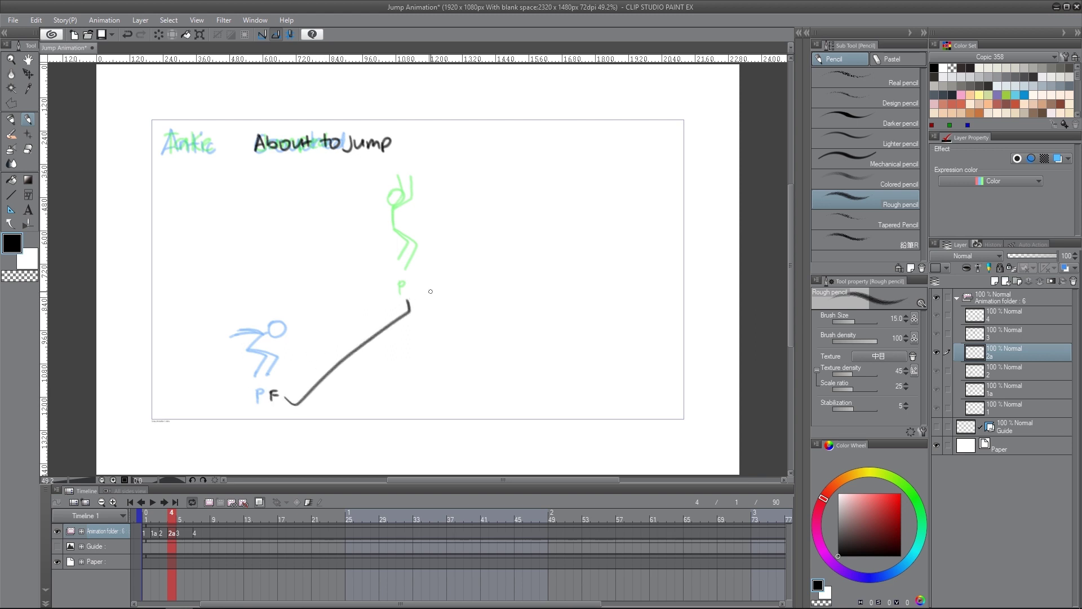
pyautogui.hotkey('ctrl', 'z')
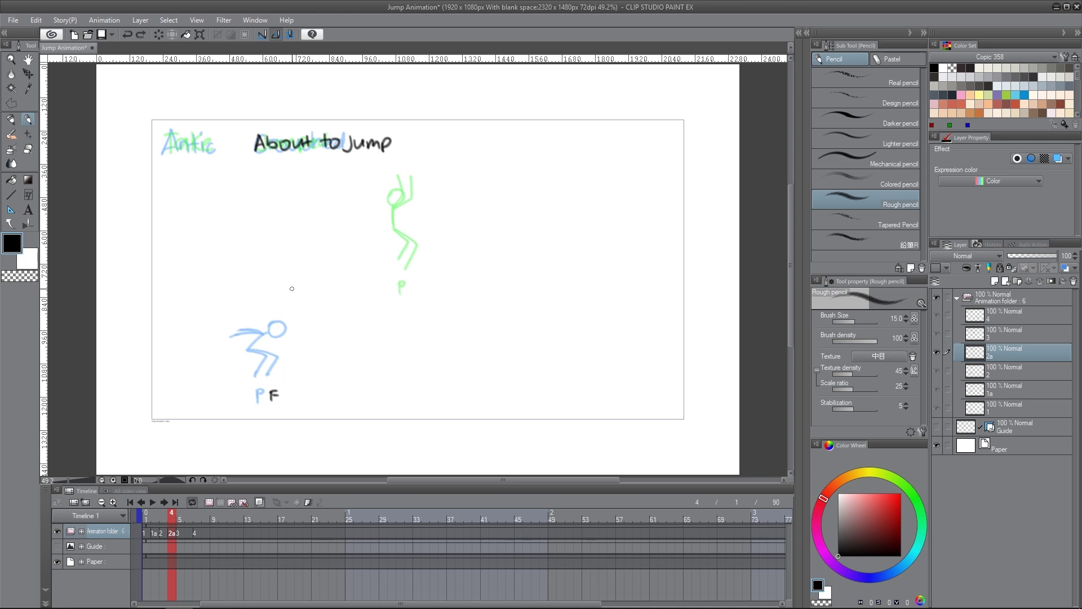
# - Draw a stick figure stretching forward from the crouching figure's feet with its arms bent upward on frame 4
pyautogui.moveTo(287, 310)
pyautogui.mouseDown()
pyautogui.moveTo(295, 294)
pyautogui.moveTo(254, 376)
pyautogui.mouseUp()
pyautogui.moveTo(280, 333); pyautogui.dragTo(266, 377)
pyautogui.moveTo(285, 318); pyautogui.dragTo(315, 302)
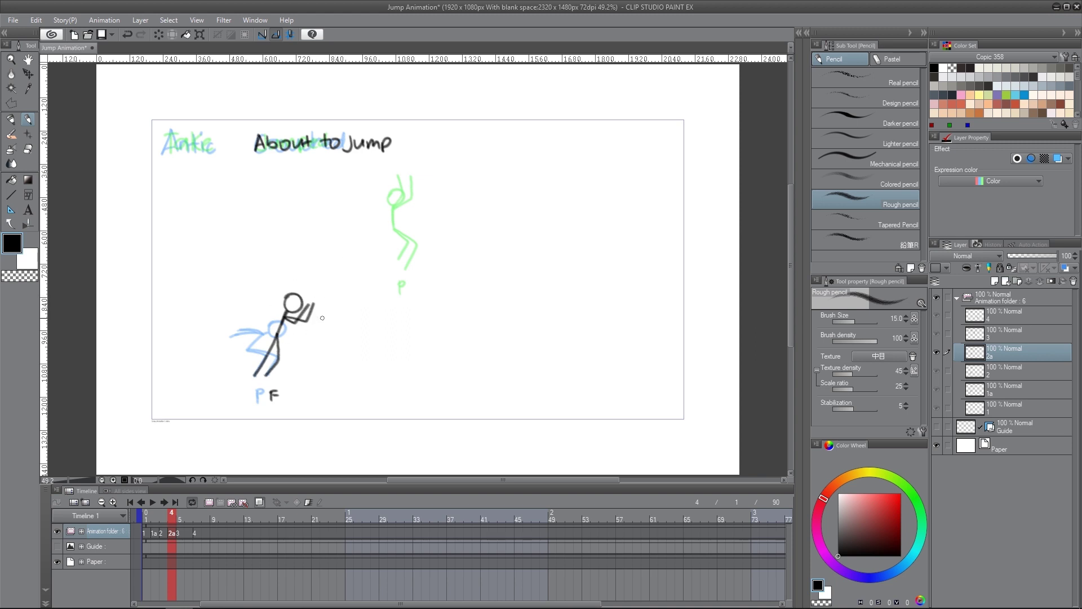
pyautogui.moveTo(315, 335)
pyautogui.mouseDown()
pyautogui.moveTo(351, 286)
pyautogui.moveTo(353, 298)
pyautogui.mouseUp()
pyautogui.hotkey('ctrl', 'z')
pyautogui.hotkey('ctrl', 'z')
# - Add a new animation cel on frame 6, between the "Jumped" and "Landed" poses
pyautogui.click(197, 533)
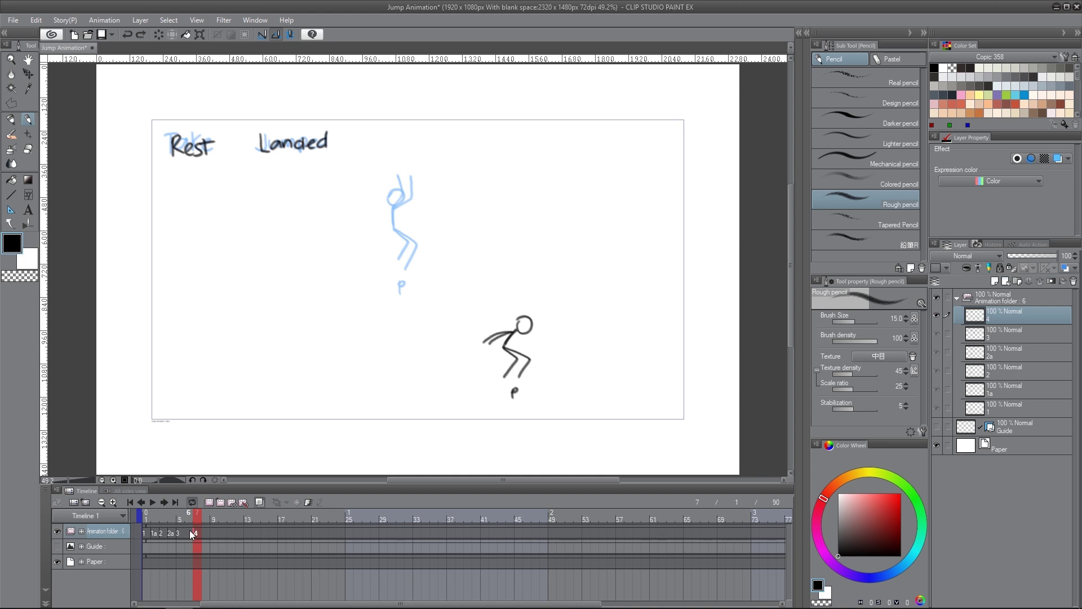
pyautogui.click(189, 531)
pyautogui.click(220, 503)
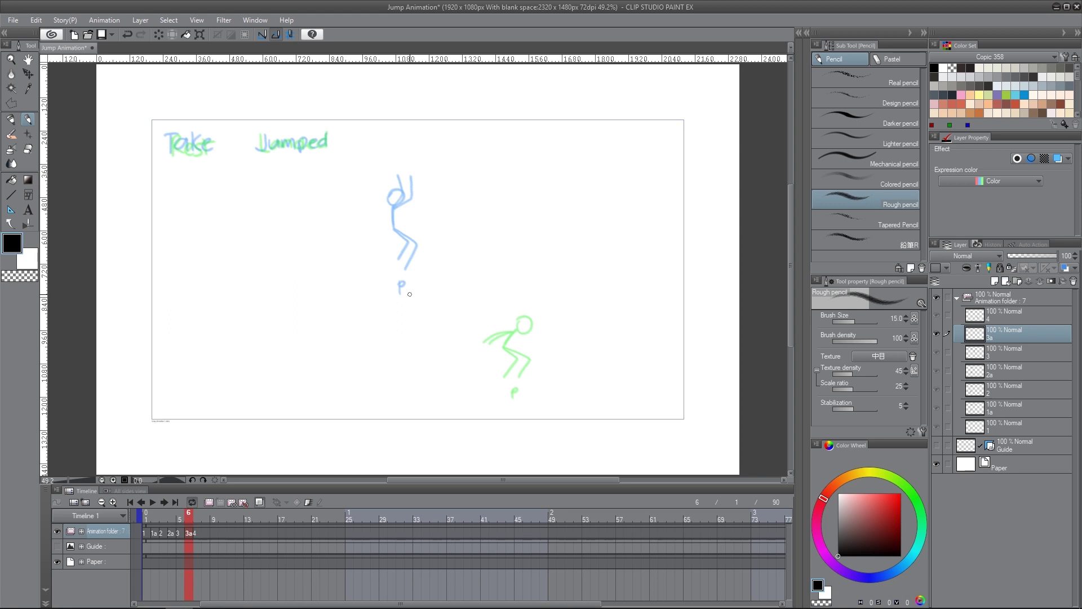
# - On frame 6's cel, write "F" below the onion-skinned airborne figure and "About to Land" along the top
pyautogui.moveTo(410, 293)
pyautogui.mouseDown()
pyautogui.moveTo(410, 302)
pyautogui.moveTo(415, 294)
pyautogui.mouseUp()
pyautogui.moveTo(411, 300)
pyautogui.mouseDown()
pyautogui.moveTo(421, 350)
pyautogui.moveTo(504, 391)
pyautogui.mouseUp()
pyautogui.hotkey('ctrl', 'z')
pyautogui.click(196, 515)
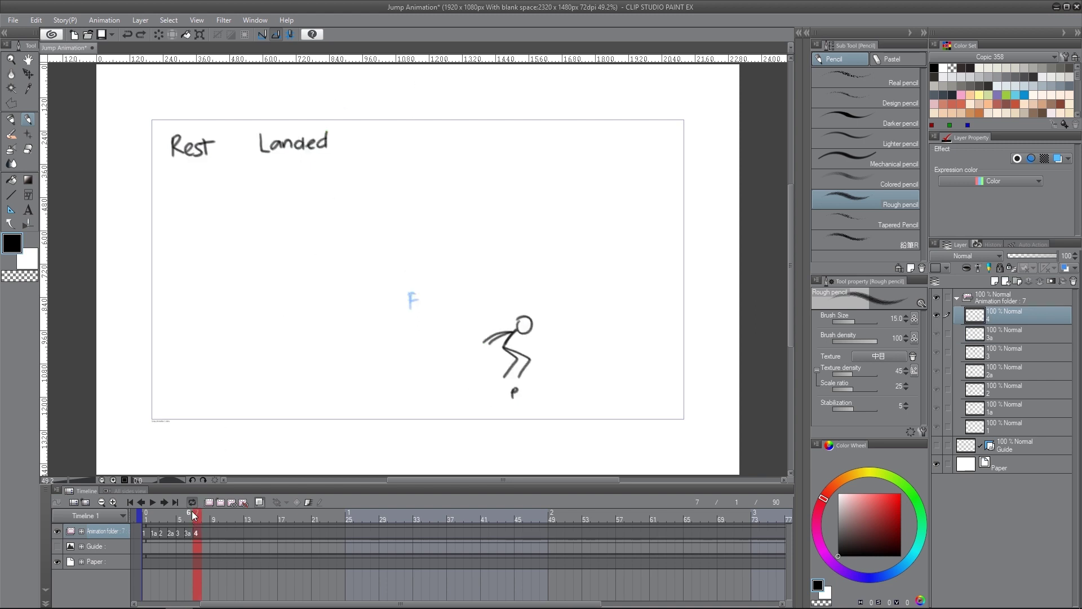
pyautogui.click(189, 515)
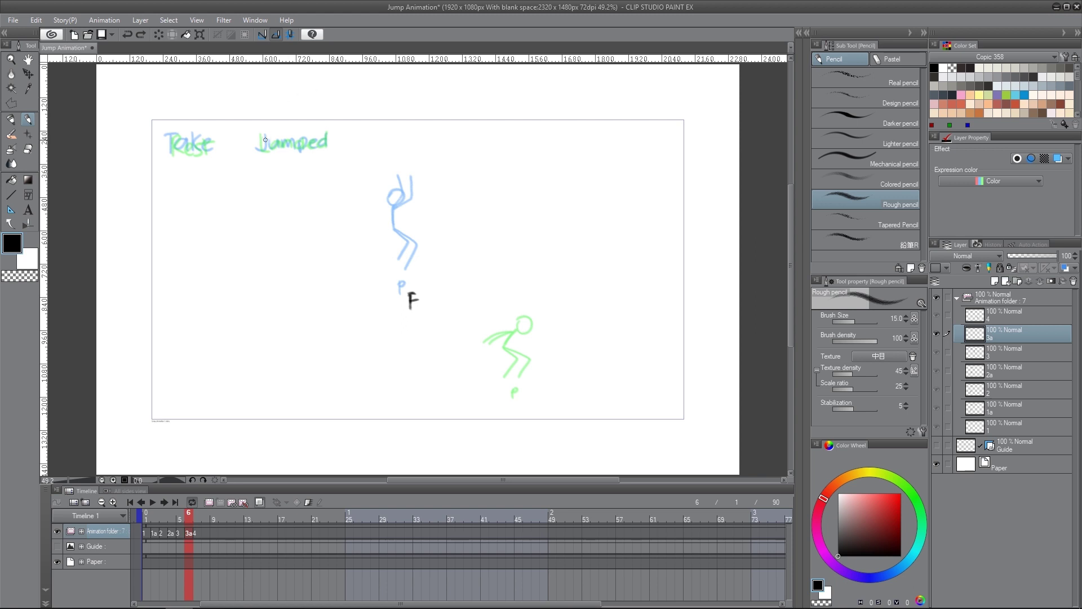
pyautogui.moveTo(259, 152)
pyautogui.mouseDown()
pyautogui.moveTo(264, 136)
pyautogui.moveTo(266, 145)
pyautogui.moveTo(304, 148)
pyautogui.moveTo(308, 135)
pyautogui.moveTo(327, 147)
pyautogui.mouseUp()
pyautogui.moveTo(324, 139); pyautogui.dragTo(335, 139)
pyautogui.moveTo(341, 136); pyautogui.dragTo(372, 147)
pyautogui.moveTo(380, 139); pyautogui.dragTo(403, 144)
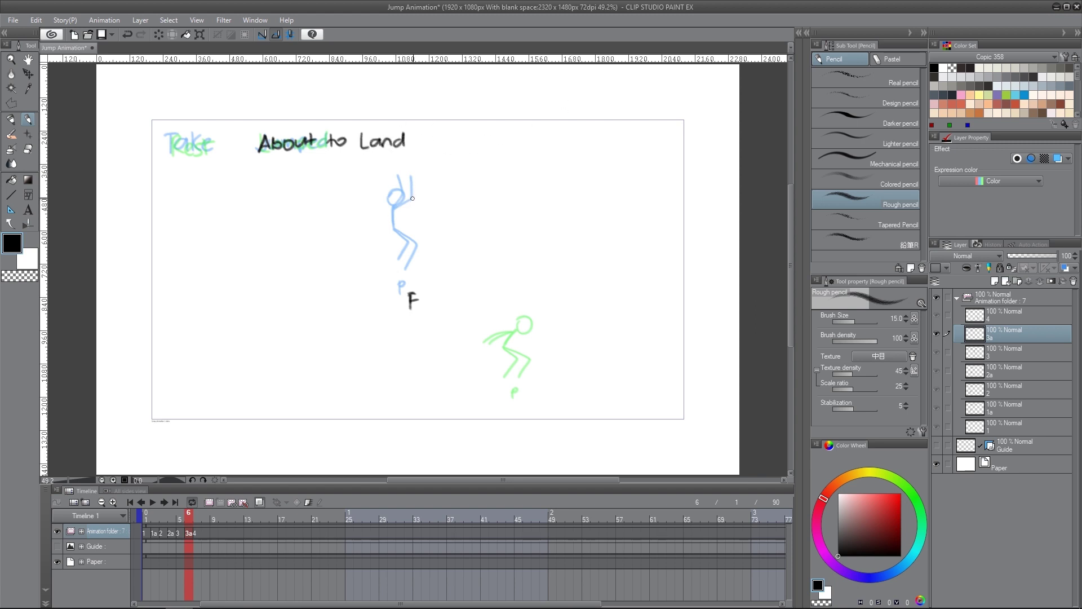
# - Draw an airborne stick figure extending one leg downward on frame 6, just right of the onion-skinned jump pose
pyautogui.moveTo(413, 193)
pyautogui.mouseDown()
pyautogui.moveTo(412, 225)
pyautogui.moveTo(428, 276)
pyautogui.mouseUp()
pyautogui.moveTo(417, 237); pyautogui.dragTo(430, 257)
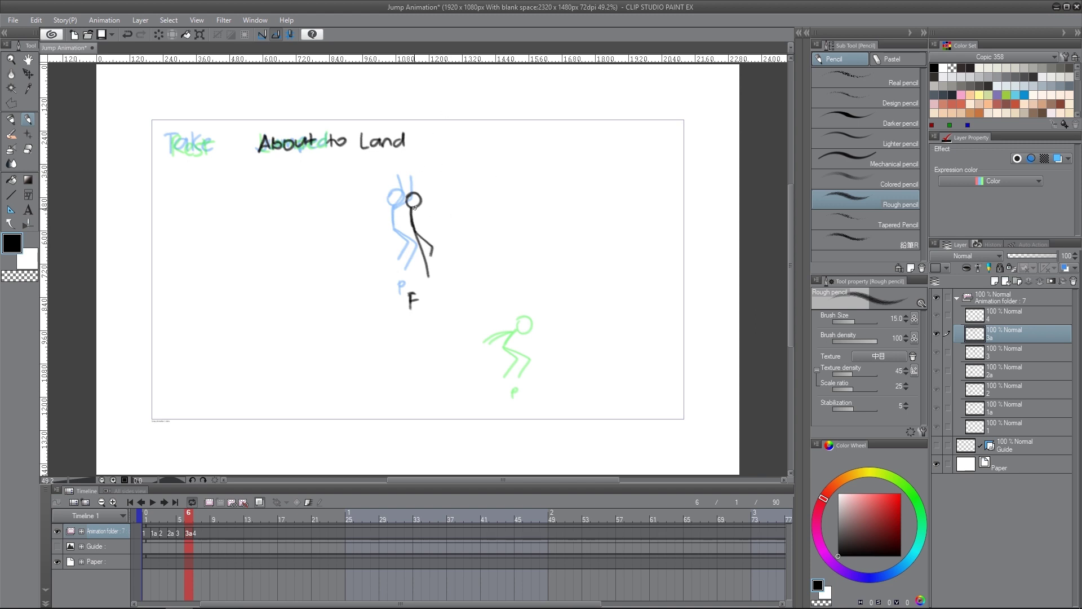
pyautogui.moveTo(411, 210)
pyautogui.mouseDown()
pyautogui.moveTo(411, 172)
pyautogui.moveTo(420, 179)
pyautogui.mouseUp()
# - Turn off onion skin and scrub the timeline from frame 1 to frame 4 to review the new poses
pyautogui.moveTo(189, 516); pyautogui.dragTo(146, 516)
pyautogui.click(260, 501)
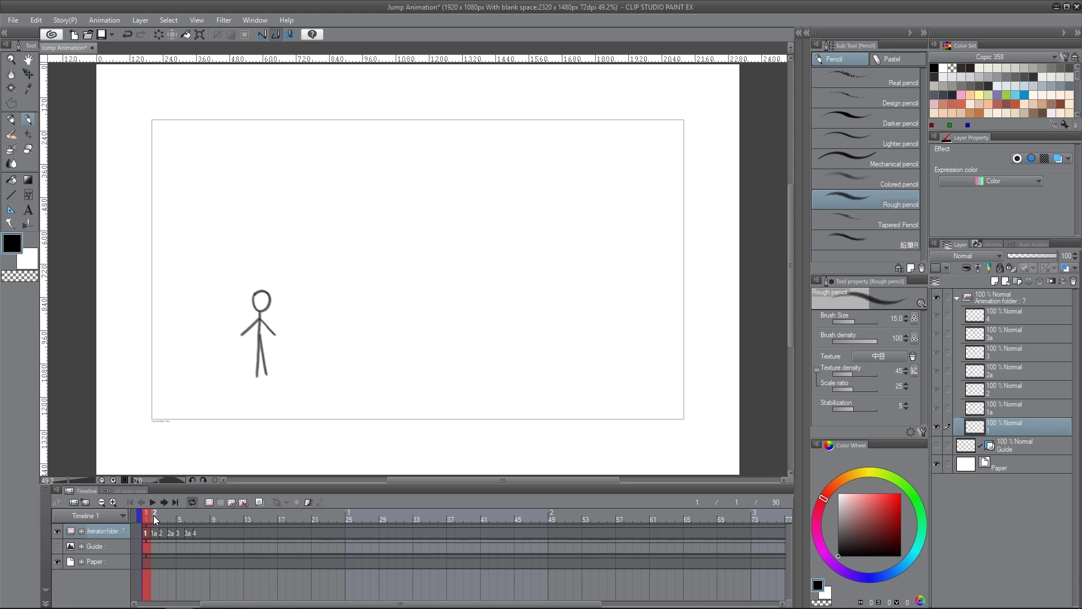
pyautogui.moveTo(164, 522)
pyautogui.mouseDown()
pyautogui.moveTo(201, 516)
pyautogui.moveTo(138, 507)
pyautogui.moveTo(211, 510)
pyautogui.moveTo(153, 516)
pyautogui.moveTo(195, 521)
pyautogui.moveTo(164, 522)
pyautogui.mouseUp()
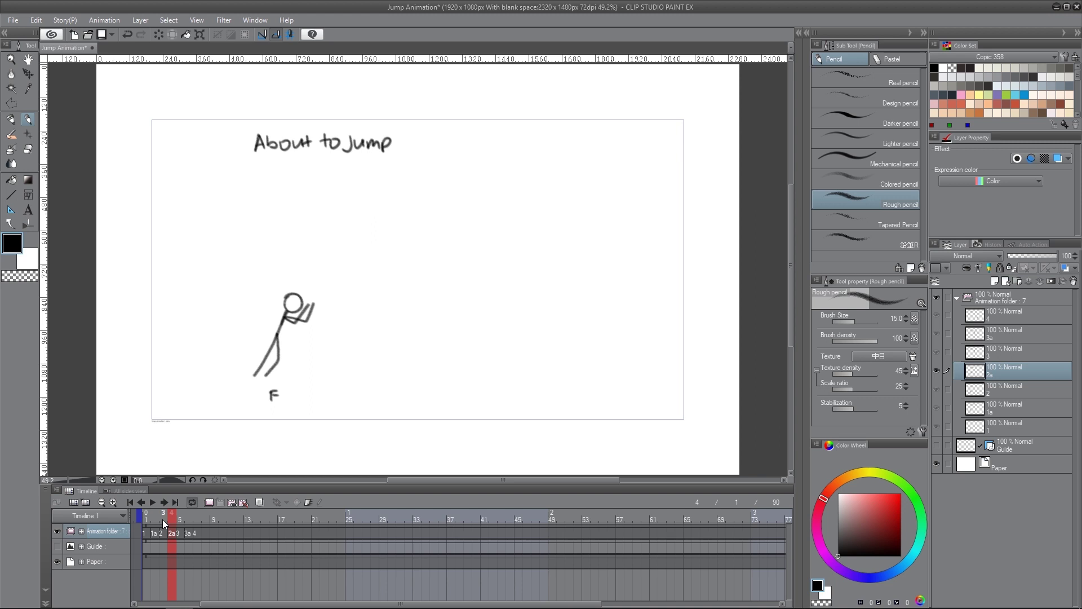
# - Scrub the timeline across frames 2 to 7, comparing the "About to Land" pose with the "Landed" pose
pyautogui.moveTo(174, 512)
pyautogui.mouseDown()
pyautogui.moveTo(147, 516)
pyautogui.moveTo(203, 518)
pyautogui.moveTo(154, 514)
pyautogui.mouseUp()
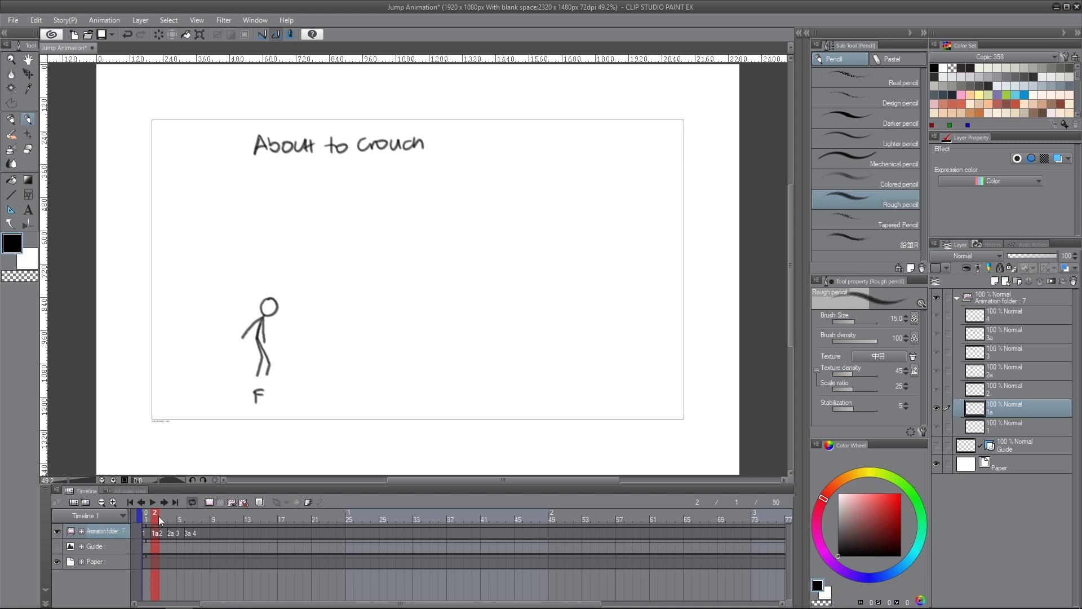
pyautogui.moveTo(155, 514); pyautogui.dragTo(188, 516)
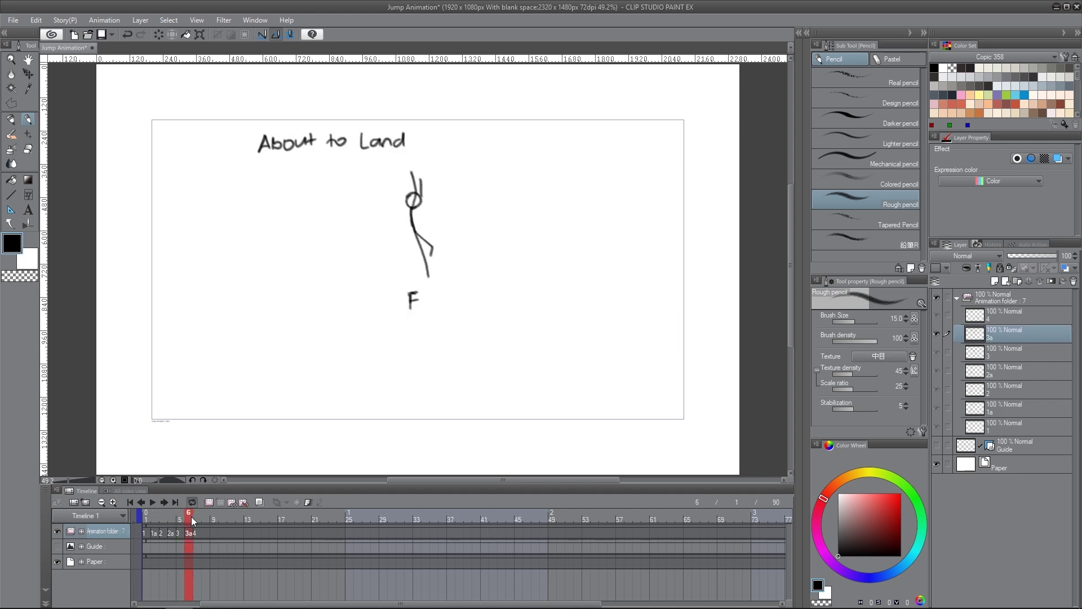
pyautogui.moveTo(186, 517)
pyautogui.mouseDown()
pyautogui.moveTo(163, 515)
pyautogui.moveTo(196, 517)
pyautogui.mouseUp()
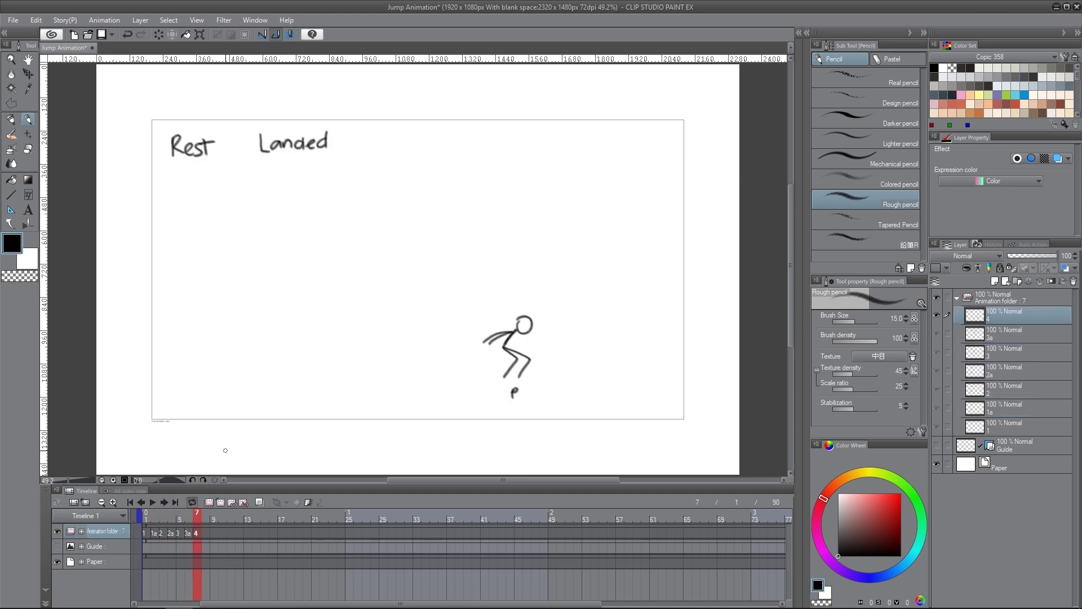
pyautogui.moveTo(195, 515)
pyautogui.mouseDown()
pyautogui.moveTo(180, 515)
pyautogui.moveTo(191, 516)
pyautogui.mouseUp()
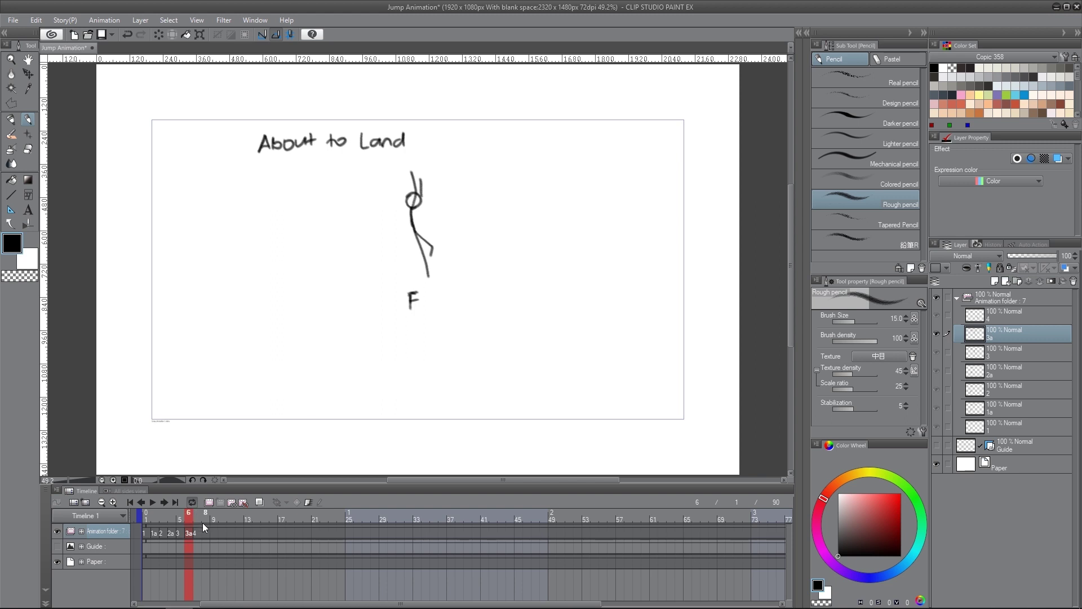
pyautogui.moveTo(196, 516)
pyautogui.mouseDown()
pyautogui.moveTo(181, 512)
pyautogui.moveTo(198, 514)
pyautogui.mouseUp()
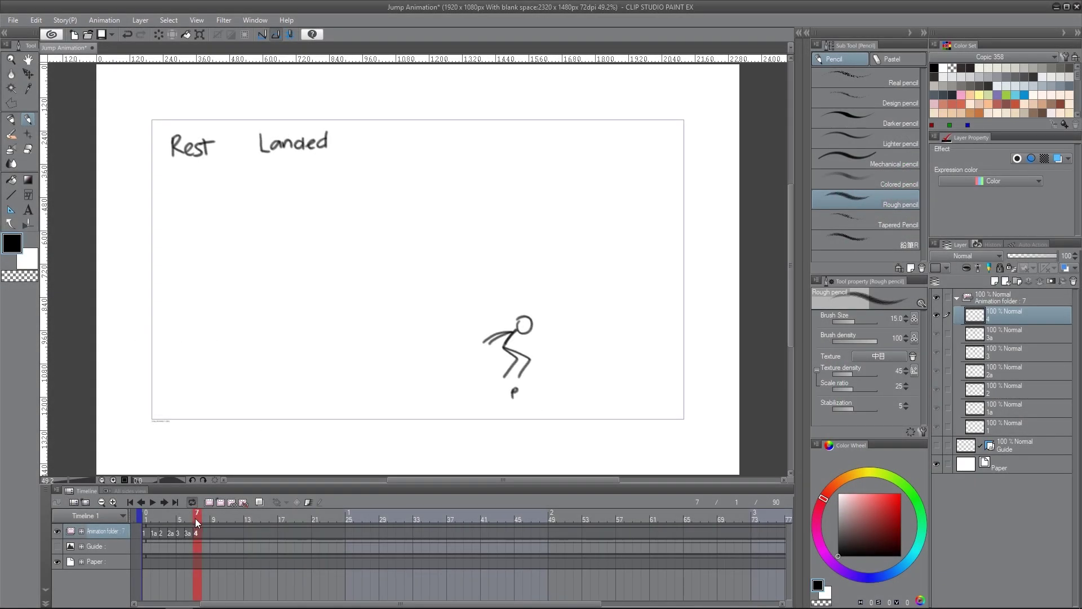
pyautogui.moveTo(195, 518); pyautogui.dragTo(194, 520)
pyautogui.click(185, 517)
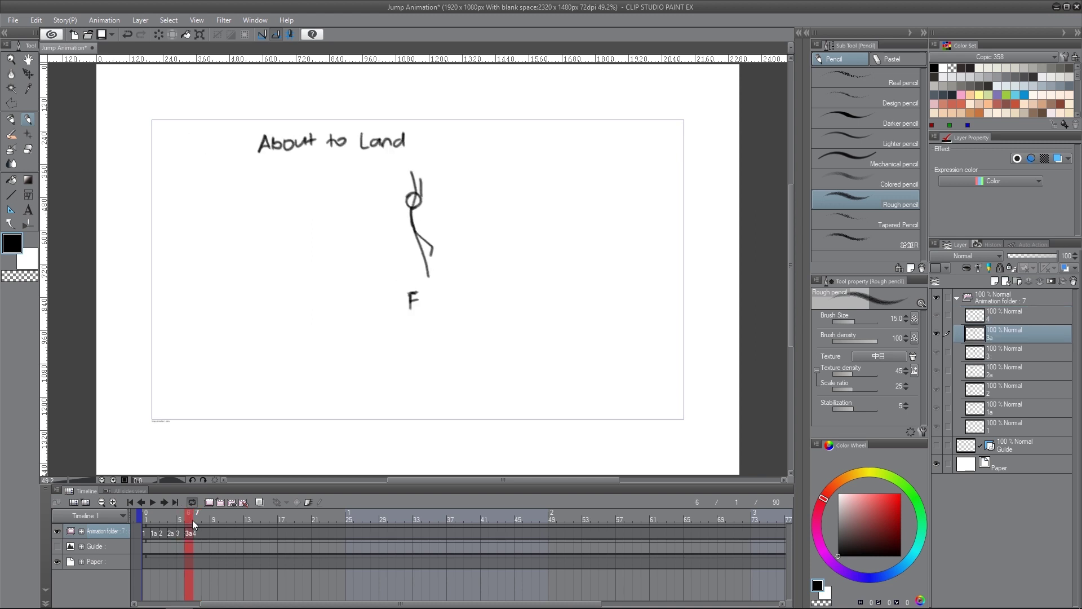
pyautogui.click(197, 514)
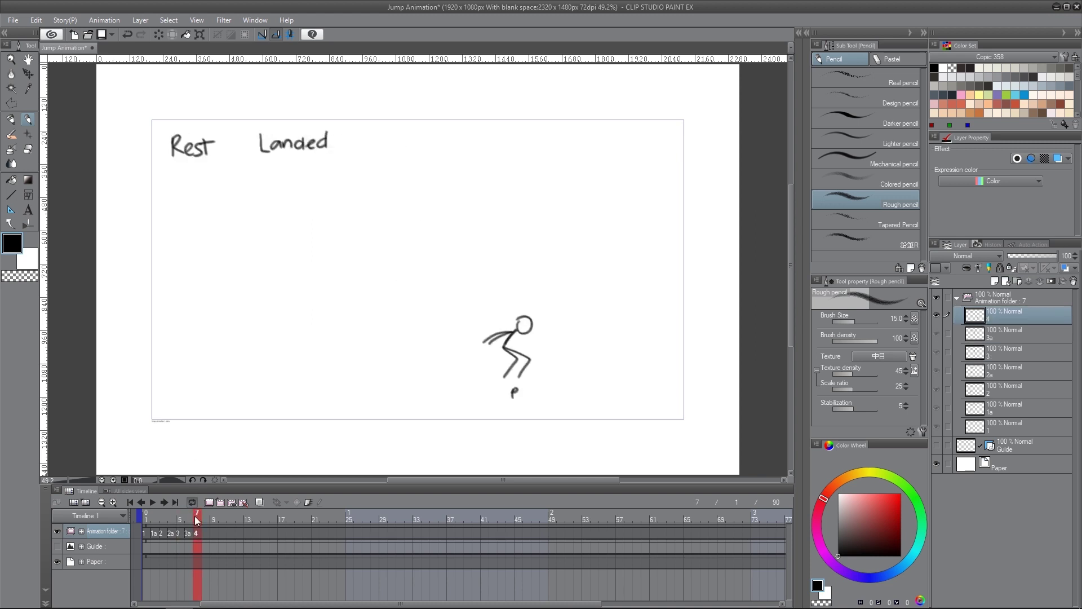
pyautogui.click(188, 516)
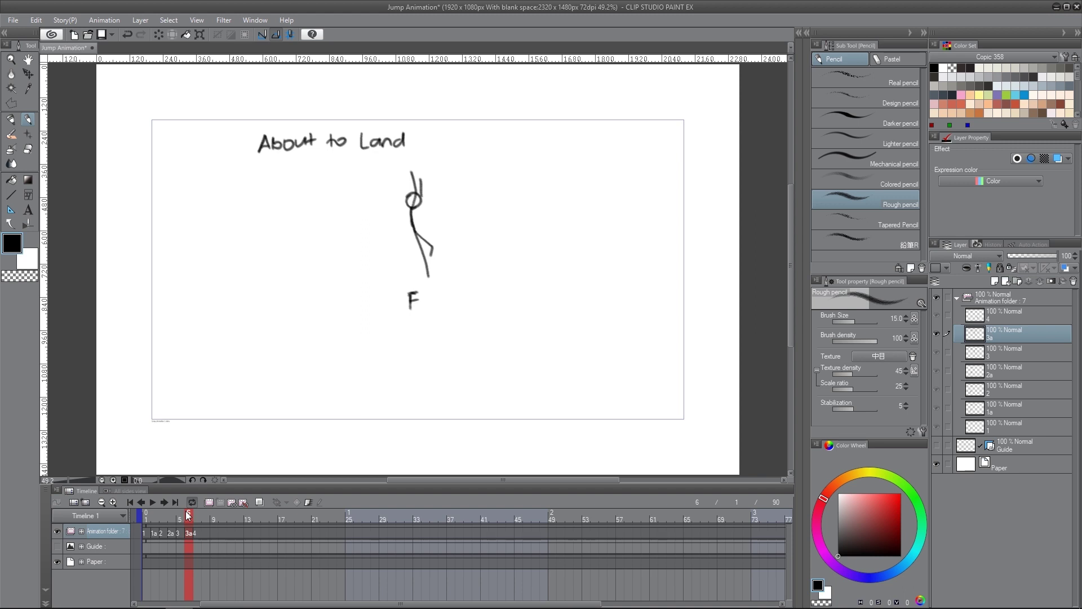
pyautogui.moveTo(188, 515); pyautogui.dragTo(196, 514)
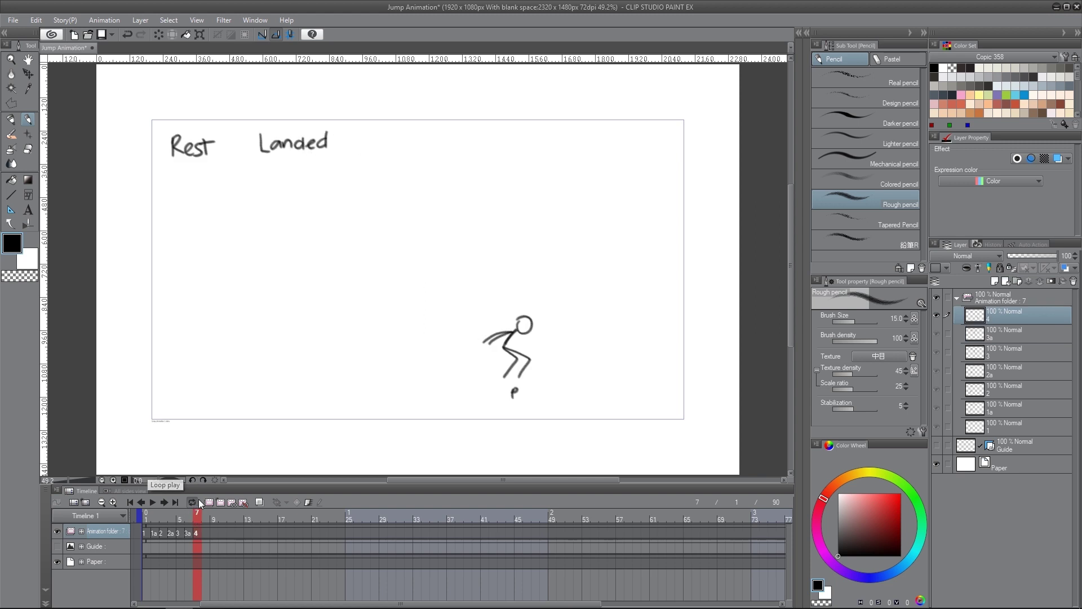
pyautogui.click(190, 518)
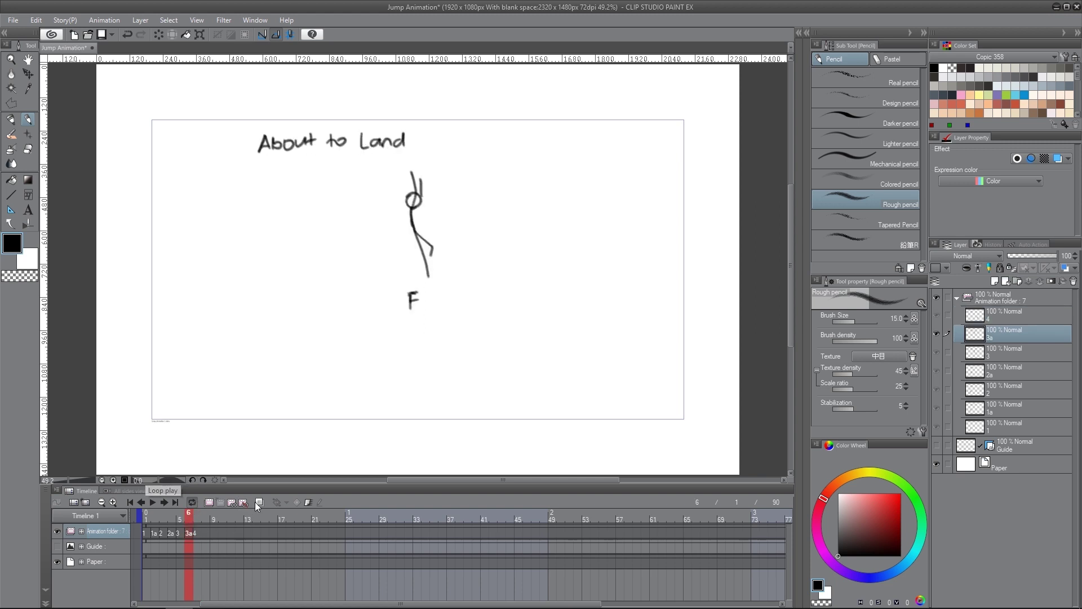
# - Turn on onion skin for frame 6 and switch to the Rough pencil
pyautogui.click(192, 504)
pyautogui.click(26, 121)
# - Sketch brackets on frame 6 linking the "F" pose to the landing pose, marking "P" and a circled "Overshoot" note between them
pyautogui.moveTo(406, 314)
pyautogui.mouseDown()
pyautogui.moveTo(396, 319)
pyautogui.moveTo(469, 411)
pyautogui.moveTo(492, 399)
pyautogui.mouseUp()
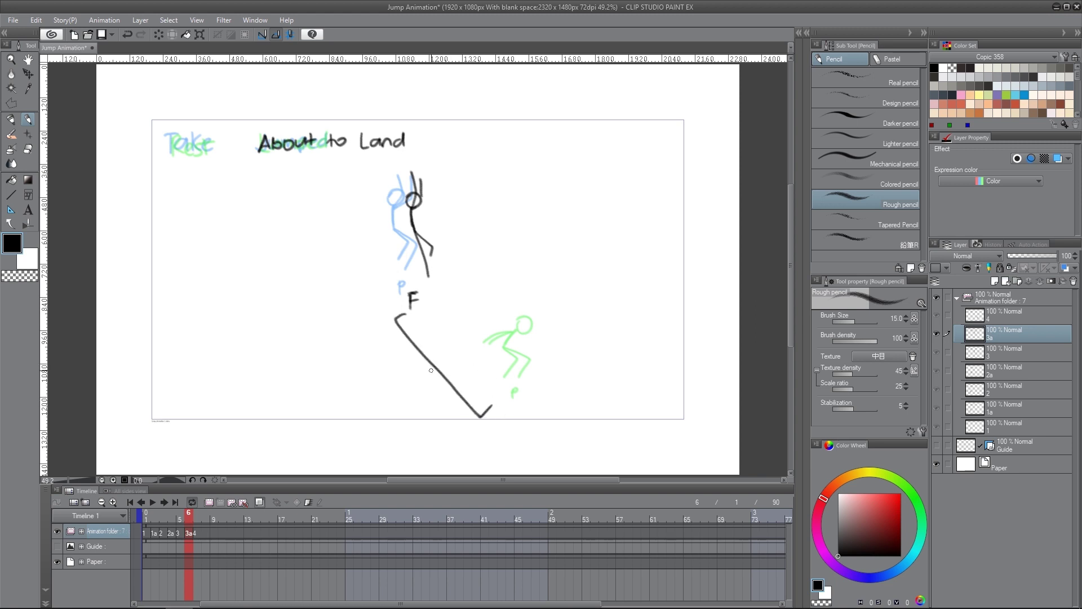
pyautogui.moveTo(438, 356); pyautogui.dragTo(418, 381)
pyautogui.press('e')
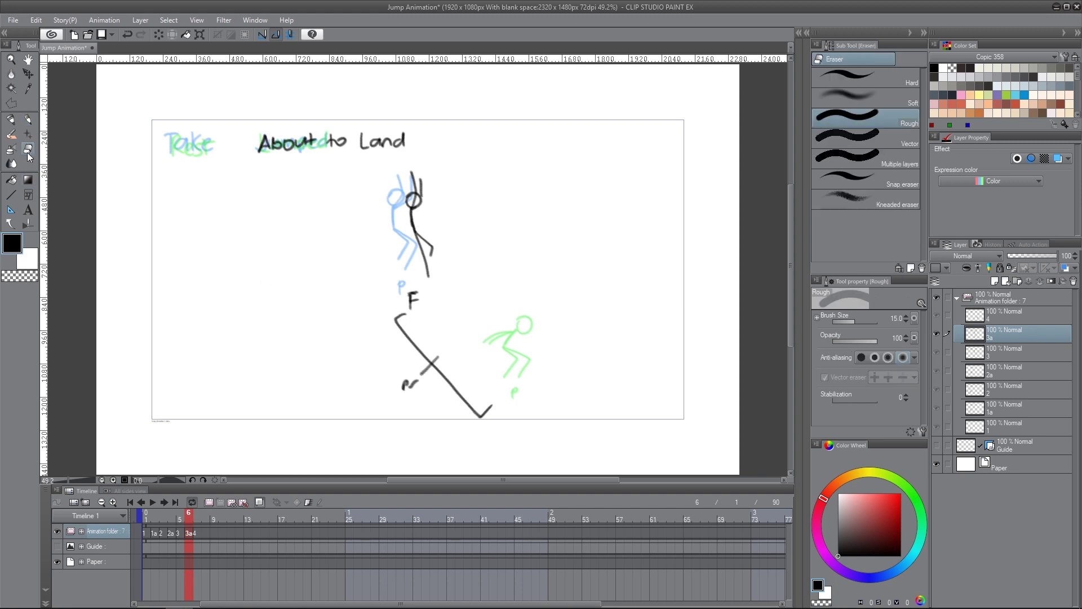
pyautogui.moveTo(406, 376)
pyautogui.mouseDown()
pyautogui.moveTo(451, 345)
pyautogui.moveTo(429, 381)
pyautogui.moveTo(393, 339)
pyautogui.moveTo(428, 359)
pyautogui.moveTo(453, 333)
pyautogui.mouseUp()
pyautogui.click(28, 119)
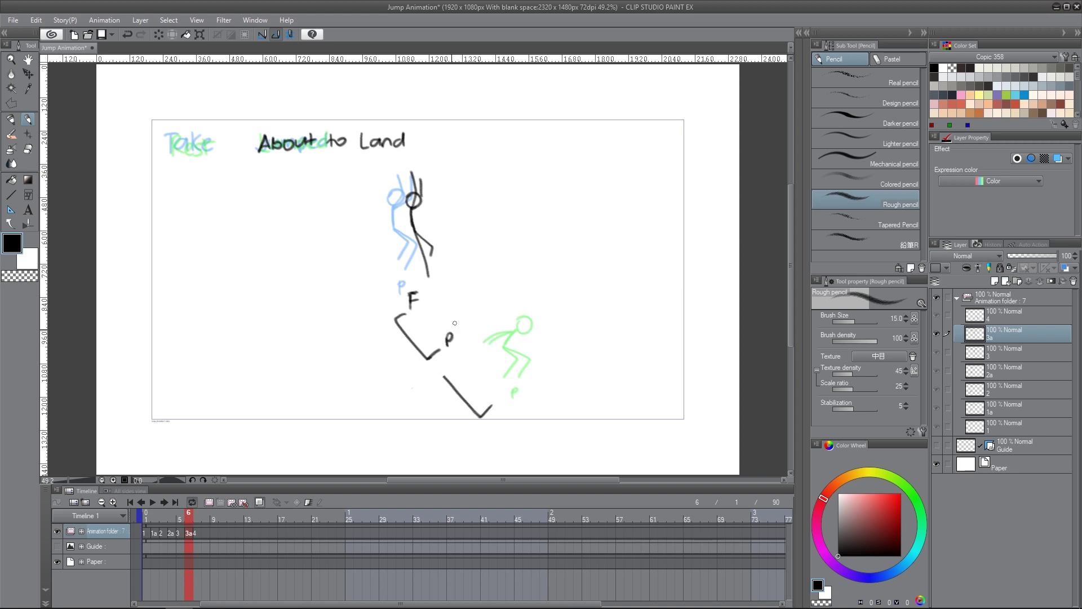
pyautogui.moveTo(444, 376)
pyautogui.mouseDown()
pyautogui.moveTo(476, 357)
pyautogui.moveTo(471, 372)
pyautogui.moveTo(472, 350)
pyautogui.moveTo(491, 349)
pyautogui.moveTo(507, 305)
pyautogui.moveTo(556, 299)
pyautogui.mouseUp()
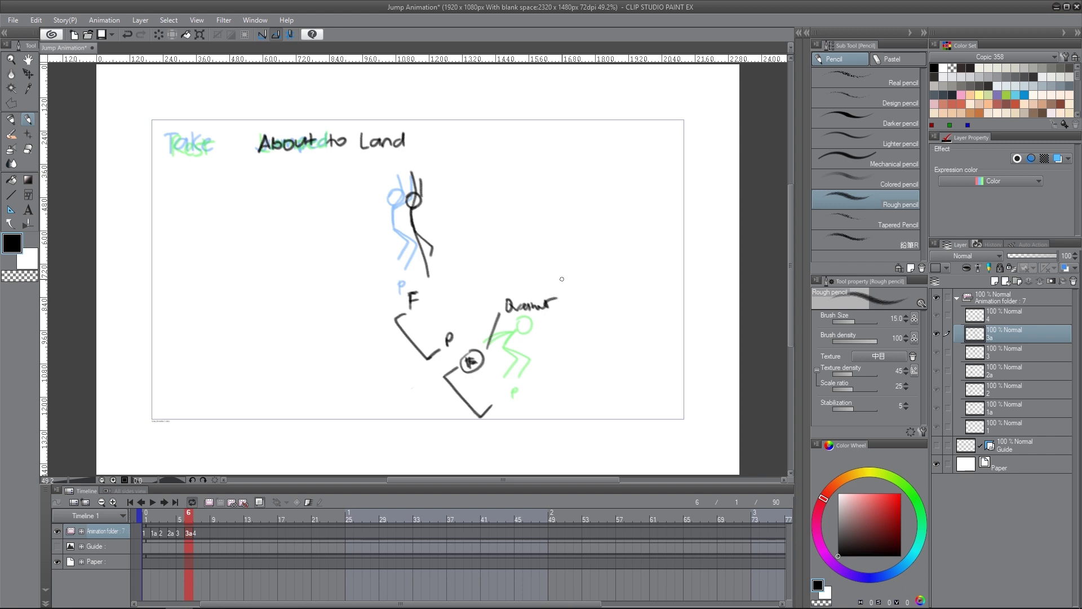
pyautogui.moveTo(455, 325); pyautogui.dragTo(485, 241)
pyautogui.moveTo(495, 348); pyautogui.dragTo(565, 322)
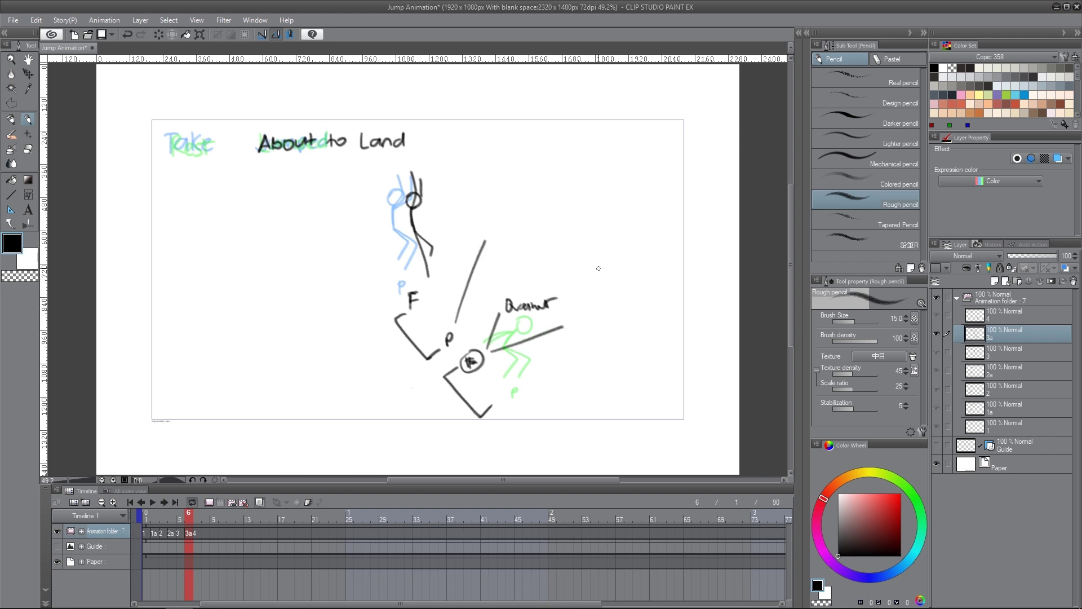
# - Undo all the bracket and note strokes on frame 6, keeping the "About to Land" figure and its "F"
pyautogui.hotkey('ctrl', 'z')
pyautogui.hotkey('ctrl', 'z')
pyautogui.hotkey('ctrl', 'z')
pyautogui.hotkey('ctrl', 'z')
pyautogui.hotkey('ctrl', 'z')
pyautogui.hotkey('ctrl', 'z')
pyautogui.hotkey('ctrl', 'z')
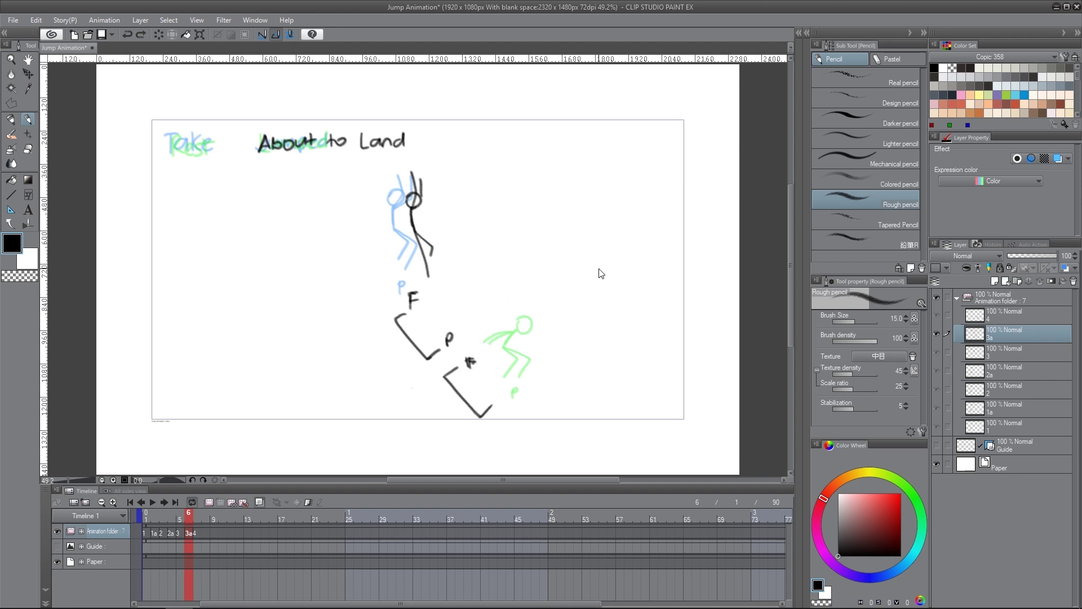
pyautogui.hotkey('ctrl', 'z')
pyautogui.hotkey('ctrl', 'z')
pyautogui.hotkey('ctrl', 'z')
pyautogui.hotkey('ctrl', 'z')
pyautogui.hotkey('ctrl', 'z')
pyautogui.hotkey('ctrl', 'z')
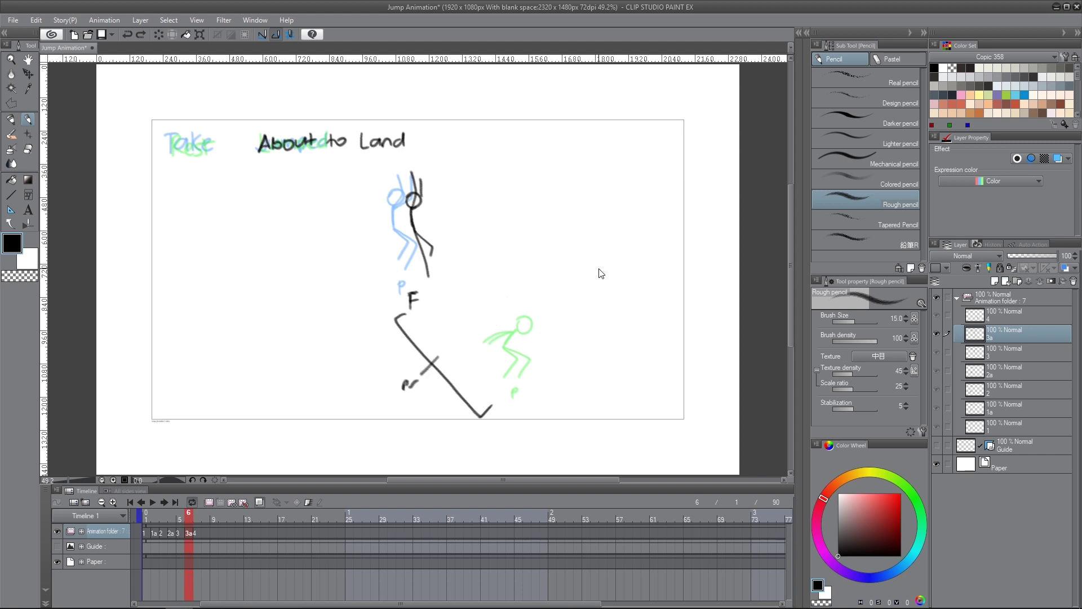
pyautogui.hotkey('ctrl', 'z')
pyautogui.hotkey('ctrl', 'z')
pyautogui.hotkey('ctrl', 'z')
pyautogui.hotkey('ctrl', 'z')
pyautogui.hotkey('ctrl', 'z')
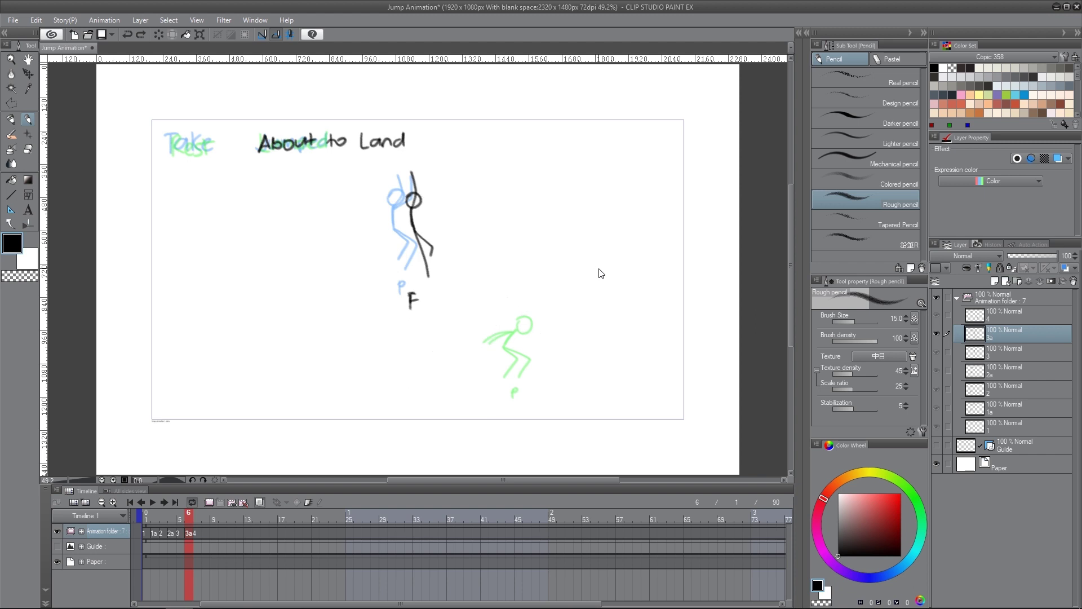
pyautogui.hotkey('ctrl', 'z')
pyautogui.hotkey('ctrl', 'y')
pyautogui.hotkey('ctrl', 'y')
# - Move the landed pose's cel from frame 7 to frame 9 and add a new animation cel on frame 7
pyautogui.click(199, 522)
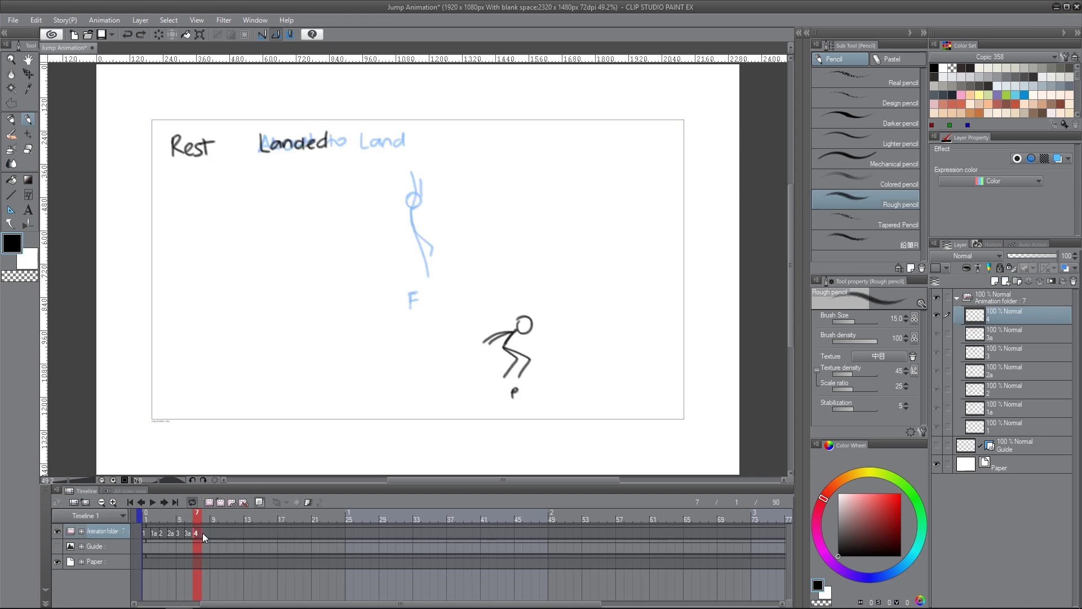
pyautogui.moveTo(211, 532); pyautogui.dragTo(213, 533)
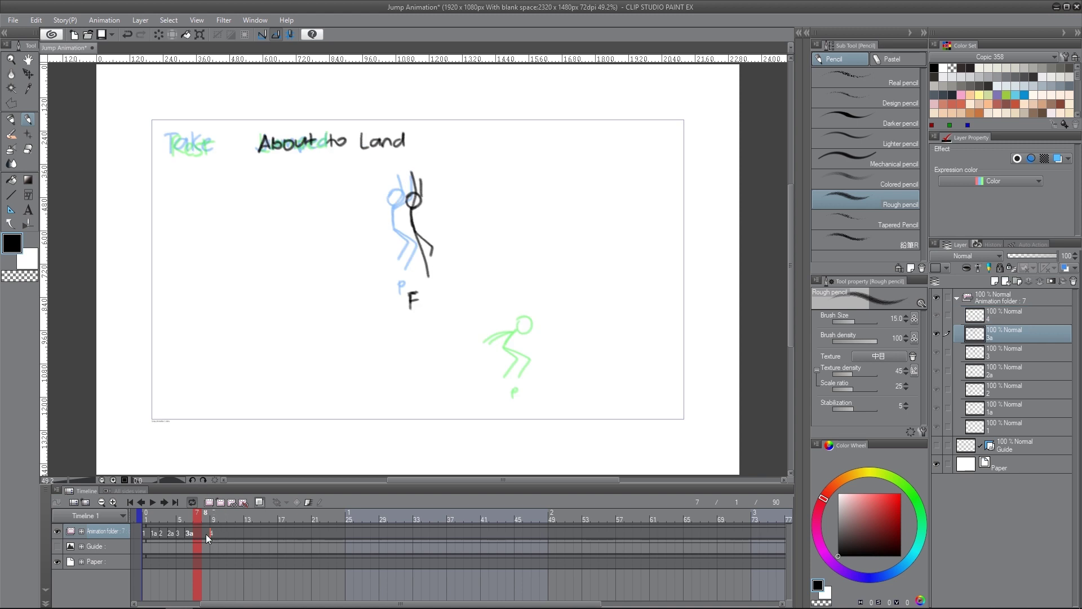
pyautogui.click(204, 534)
pyautogui.click(197, 532)
pyautogui.click(204, 532)
pyautogui.click(197, 532)
pyautogui.click(208, 502)
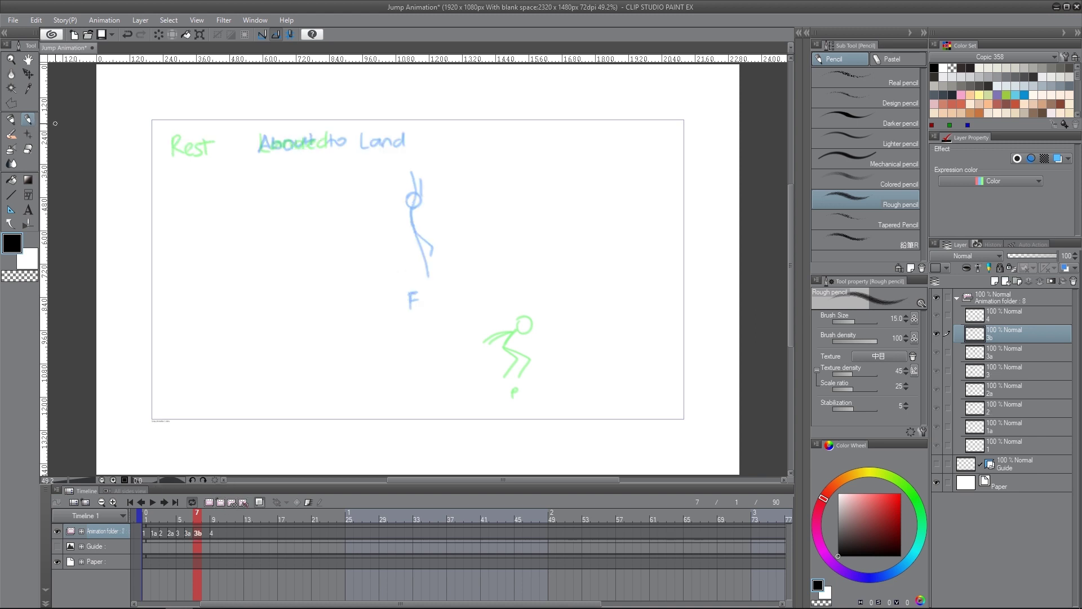
# - On frame 7's cel, write "Landed" along the top and trace the onion-skinned "About to Land" figure
pyautogui.click(192, 513)
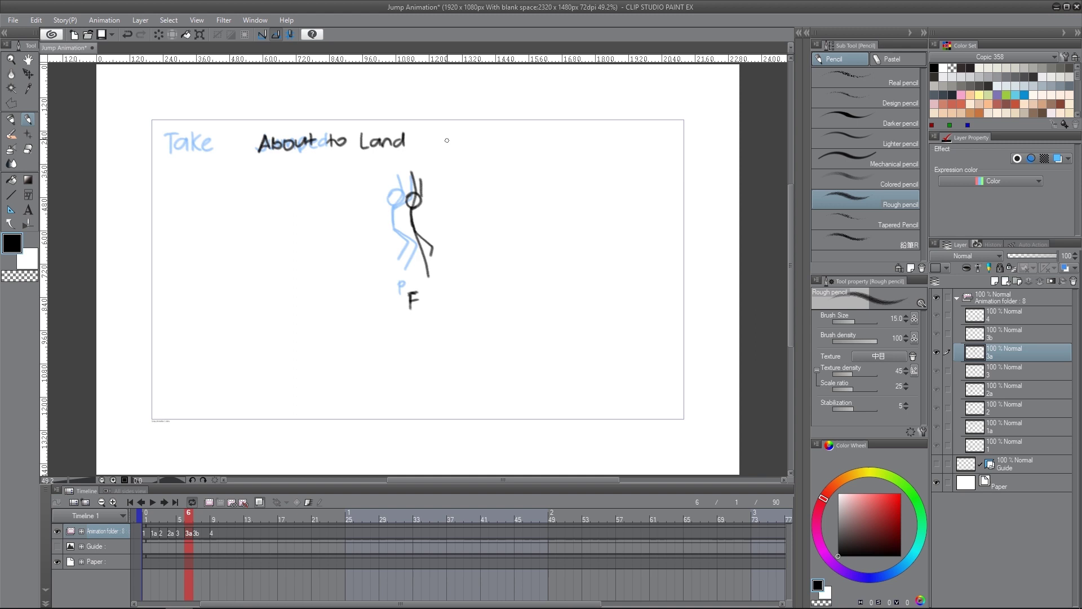
pyautogui.click(198, 532)
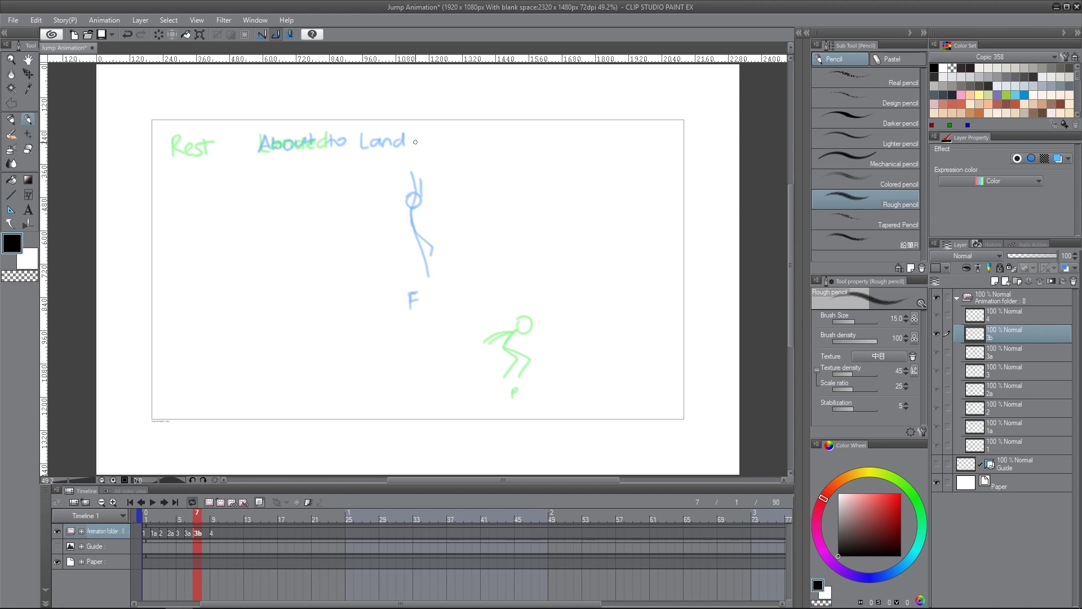
pyautogui.moveTo(262, 139)
pyautogui.mouseDown()
pyautogui.moveTo(276, 153)
pyautogui.moveTo(314, 149)
pyautogui.moveTo(326, 133)
pyautogui.mouseUp()
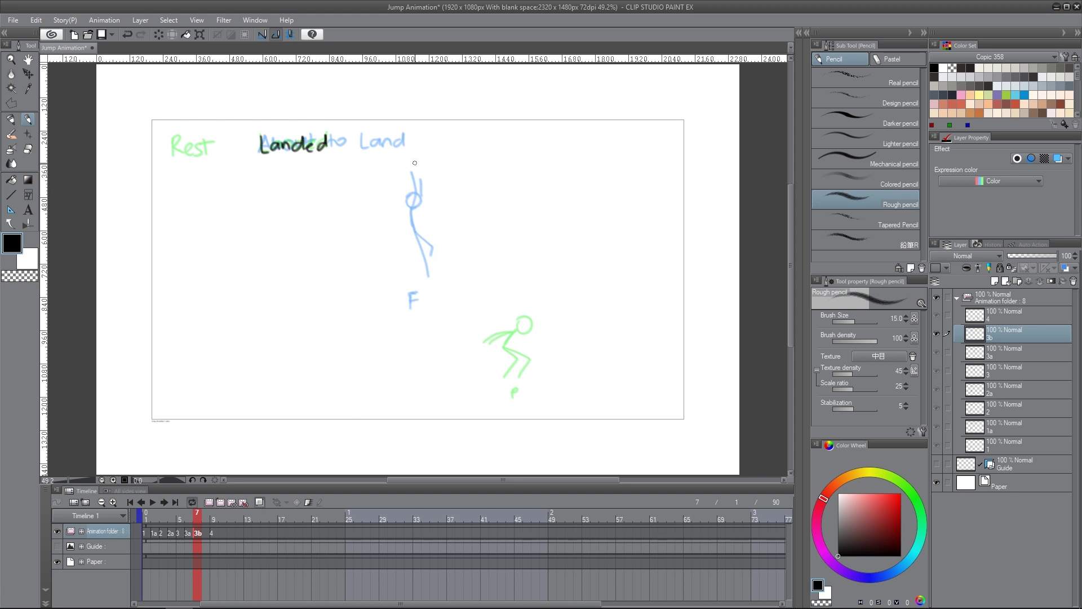
pyautogui.moveTo(413, 191)
pyautogui.mouseDown()
pyautogui.moveTo(407, 203)
pyautogui.moveTo(416, 191)
pyautogui.moveTo(431, 274)
pyautogui.mouseUp()
pyautogui.moveTo(419, 232)
pyautogui.mouseDown()
pyautogui.moveTo(436, 241)
pyautogui.moveTo(433, 258)
pyautogui.mouseUp()
pyautogui.moveTo(413, 207)
pyautogui.mouseDown()
pyautogui.moveTo(406, 169)
pyautogui.moveTo(417, 171)
pyautogui.mouseUp()
# - Move the traced figure down to the onion-skinned landing spot using a polyline selection, and write "P" beneath its foot
pyautogui.click(11, 102)
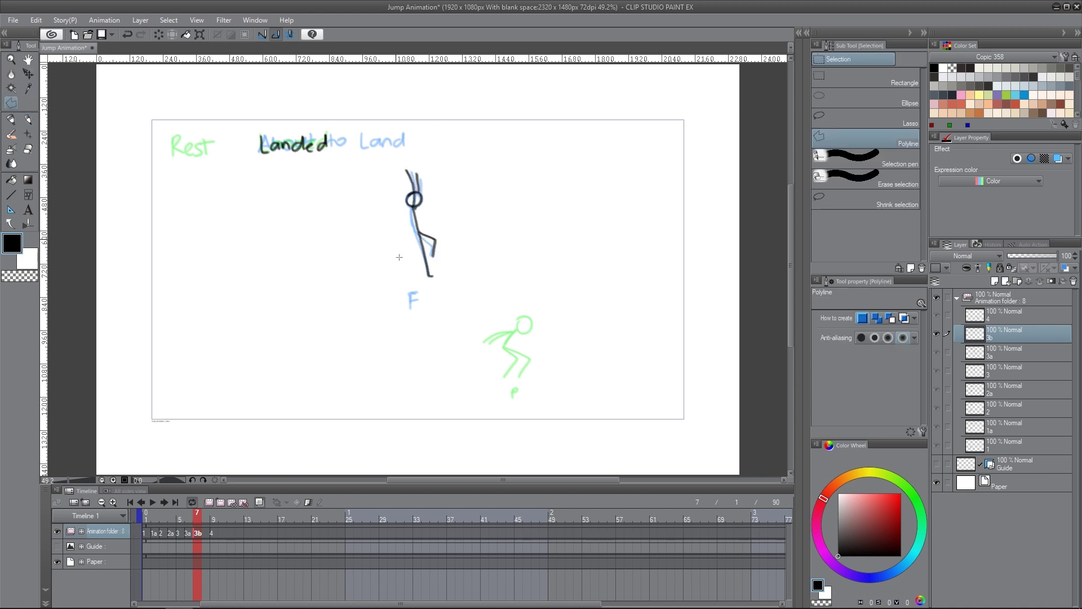
pyautogui.click(403, 282)
pyautogui.click(388, 185)
pyautogui.click(407, 147)
pyautogui.click(446, 165)
pyautogui.click(467, 229)
pyautogui.click(444, 295)
pyautogui.click(420, 301)
pyautogui.click(403, 282)
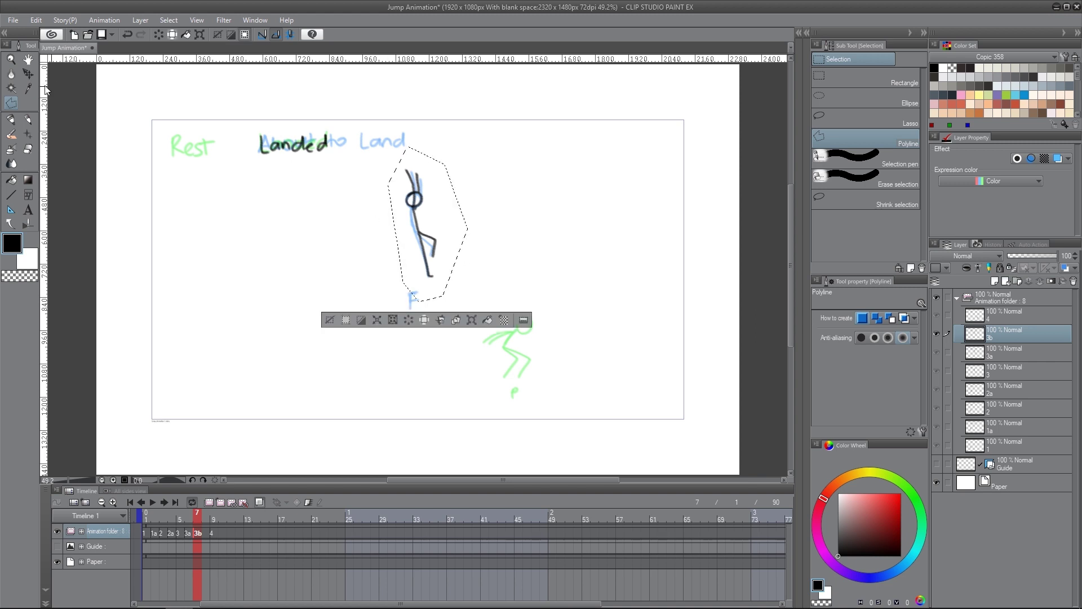
pyautogui.click(28, 74)
pyautogui.moveTo(425, 211); pyautogui.dragTo(501, 313)
pyautogui.hotkey('ctrl', 'd')
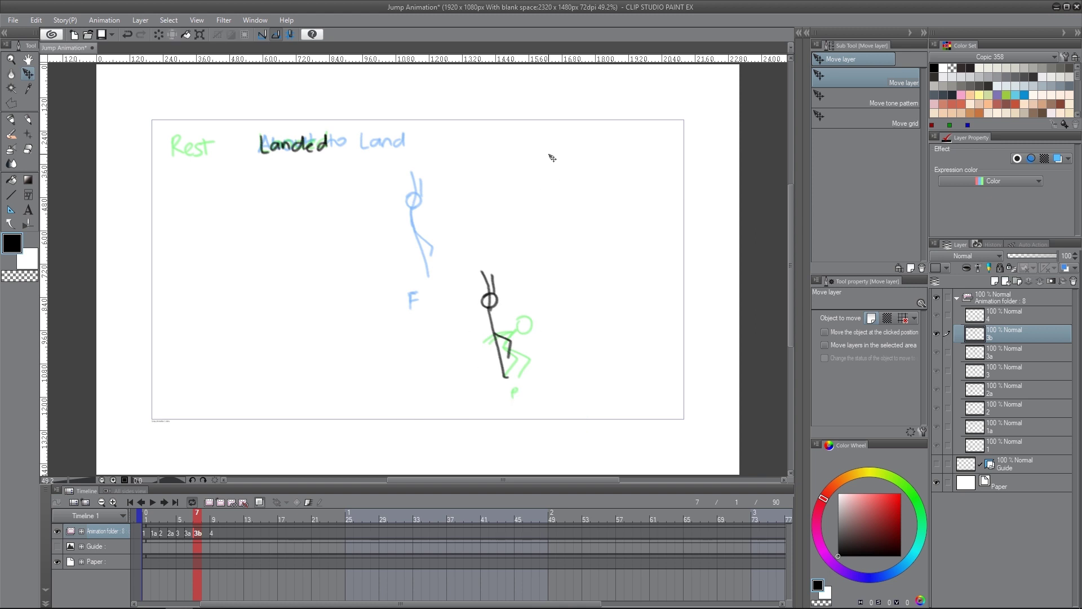
pyautogui.press('p')
pyautogui.moveTo(500, 383); pyautogui.dragTo(502, 390)
# - On frame 9, erase the "Landed" label and write "Finished the jump" in its place
pyautogui.click(213, 533)
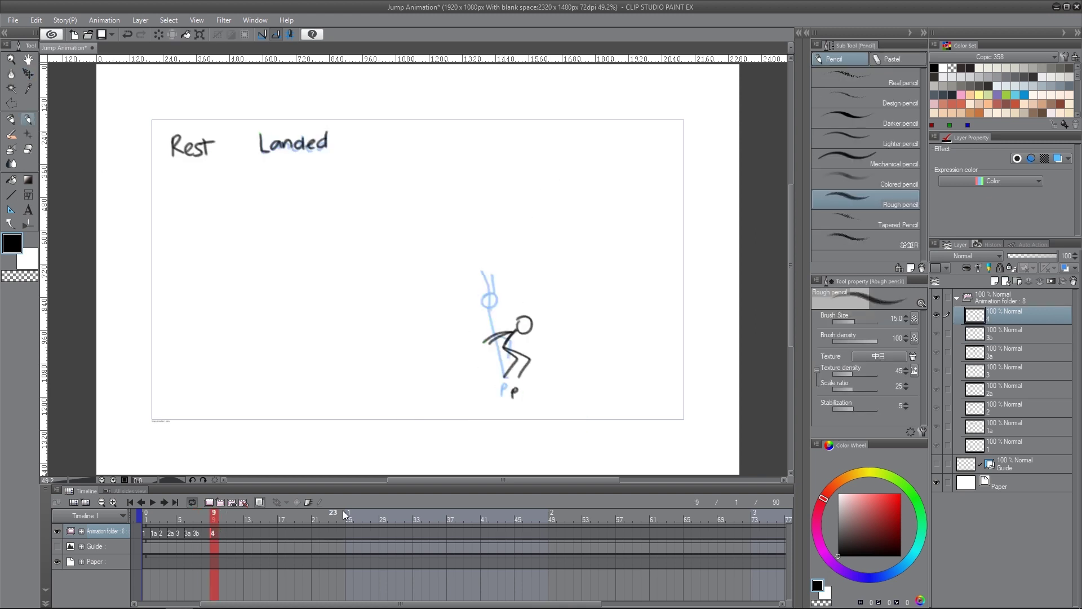
pyautogui.click(28, 150)
pyautogui.moveTo(260, 135)
pyautogui.mouseDown()
pyautogui.moveTo(268, 154)
pyautogui.moveTo(313, 125)
pyautogui.moveTo(297, 153)
pyautogui.moveTo(322, 147)
pyautogui.mouseUp()
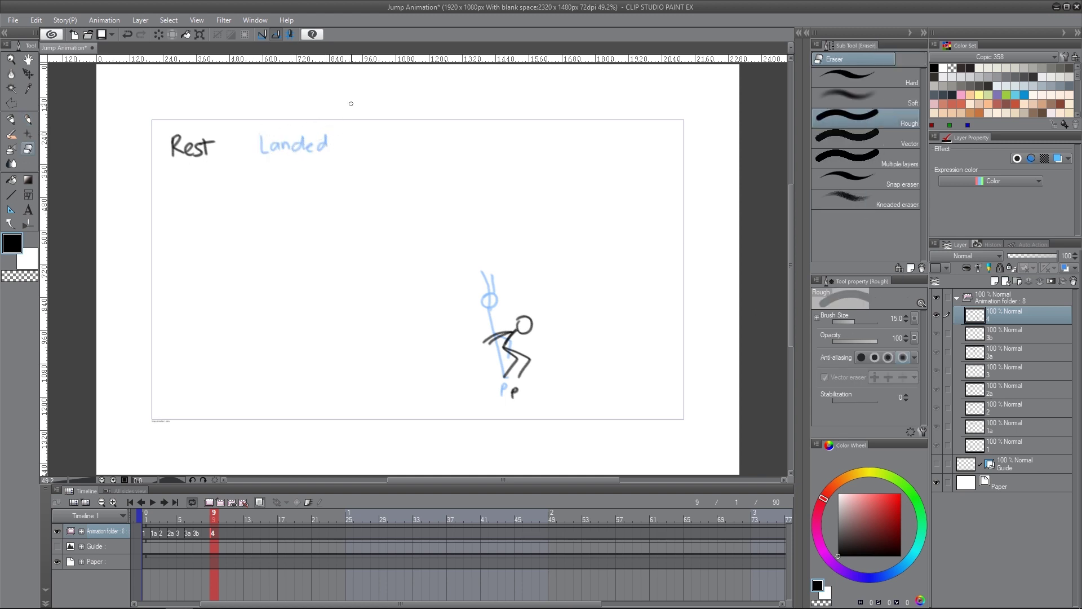
pyautogui.click(27, 119)
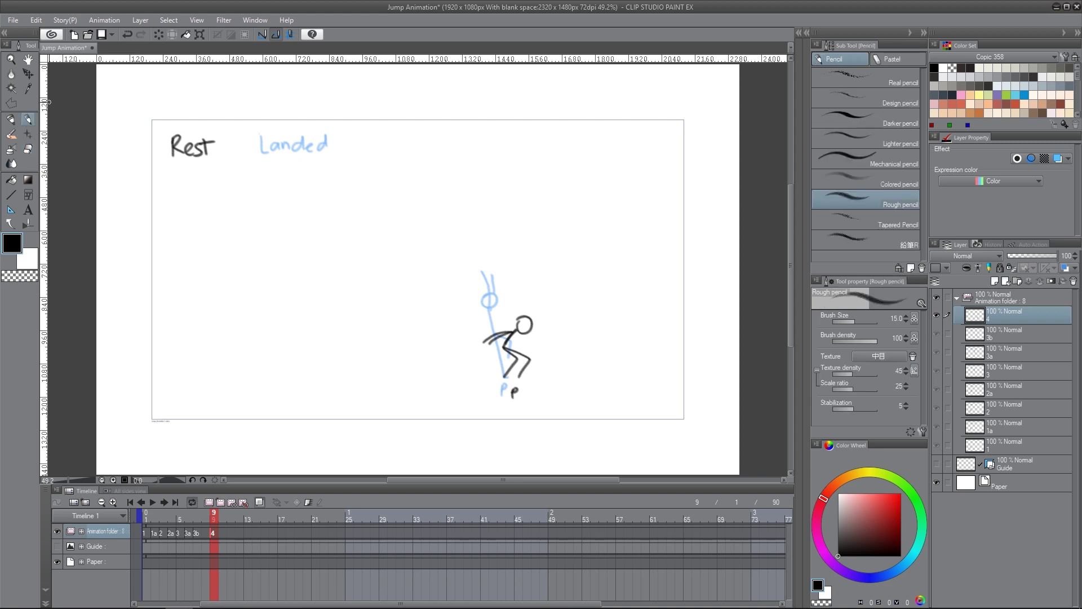
pyautogui.moveTo(260, 137); pyautogui.dragTo(264, 153)
pyautogui.moveTo(258, 137); pyautogui.dragTo(271, 145)
pyautogui.moveTo(273, 151)
pyautogui.mouseDown()
pyautogui.moveTo(282, 141)
pyautogui.moveTo(335, 148)
pyautogui.moveTo(339, 136)
pyautogui.moveTo(352, 151)
pyautogui.moveTo(360, 140)
pyautogui.mouseUp()
pyautogui.moveTo(356, 135)
pyautogui.mouseDown()
pyautogui.moveTo(369, 148)
pyautogui.moveTo(417, 140)
pyautogui.mouseUp()
pyautogui.moveTo(417, 140); pyautogui.dragTo(428, 153)
pyautogui.moveTo(428, 142); pyautogui.dragTo(438, 146)
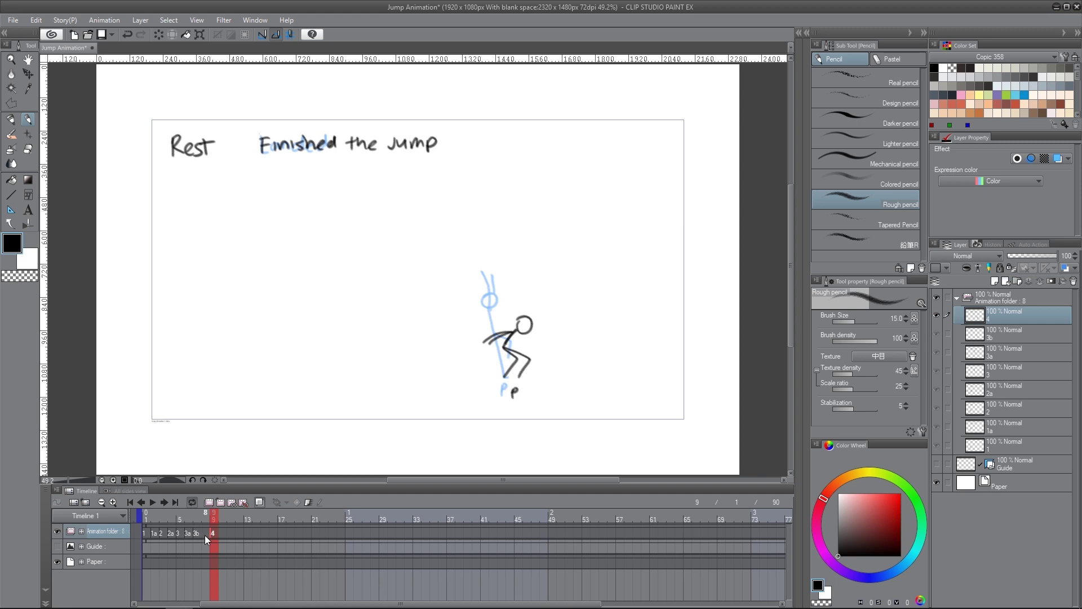
# - Write "F" beside the "P" under frame 9's figure and join the two letters with a bracket
pyautogui.moveTo(459, 390)
pyautogui.mouseDown()
pyautogui.moveTo(458, 400)
pyautogui.moveTo(465, 390)
pyautogui.mouseUp()
pyautogui.moveTo(458, 395); pyautogui.dragTo(512, 397)
# - Add a new animation cel on frame 8 and write "Overshoot" along the top
pyautogui.click(205, 533)
pyautogui.click(219, 504)
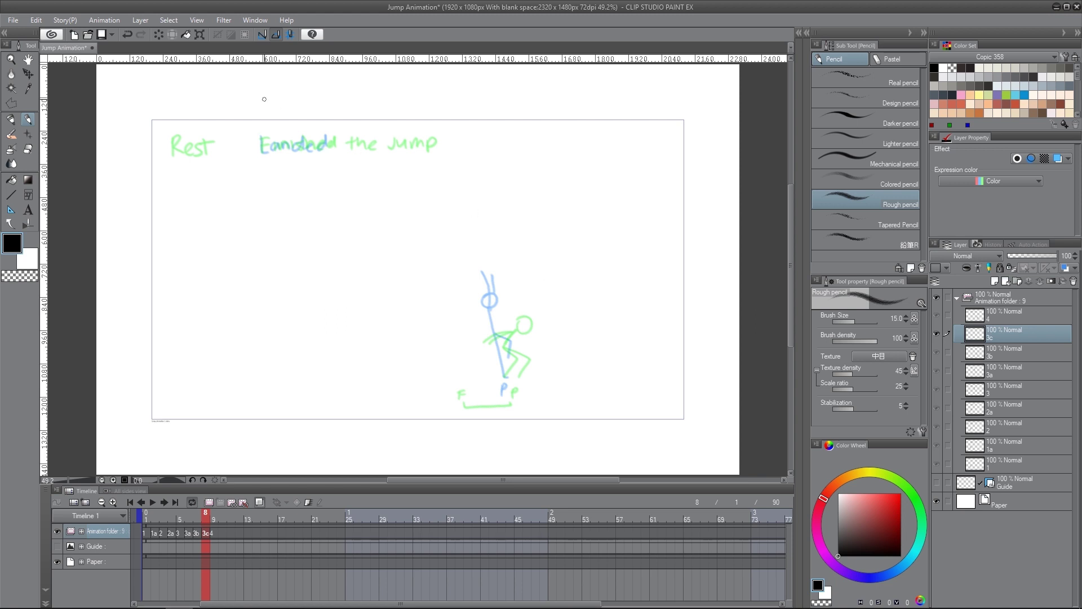
pyautogui.moveTo(266, 135)
pyautogui.mouseDown()
pyautogui.moveTo(260, 148)
pyautogui.moveTo(346, 133)
pyautogui.moveTo(346, 145)
pyautogui.mouseUp()
pyautogui.moveTo(340, 137); pyautogui.dragTo(357, 135)
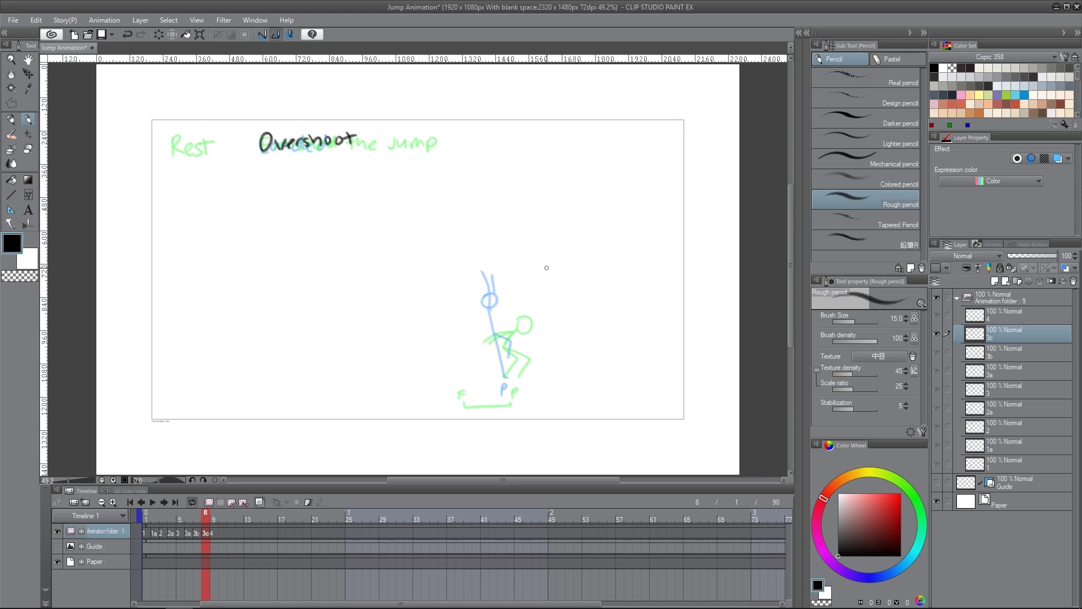
# - Sketch a downward motion arrow beside the onion-skinned landing figure on frame 8
pyautogui.click(214, 521)
pyautogui.click(206, 514)
pyautogui.moveTo(542, 283); pyautogui.dragTo(562, 326)
pyautogui.moveTo(552, 317)
pyautogui.mouseDown()
pyautogui.moveTo(562, 326)
pyautogui.moveTo(567, 315)
pyautogui.mouseUp()
# - Draw a lower crouching figure with arms swept back over frame 8's onion-skinned landing pose, and erase the motion arrow
pyautogui.moveTo(521, 330)
pyautogui.mouseDown()
pyautogui.moveTo(497, 353)
pyautogui.moveTo(520, 361)
pyautogui.moveTo(504, 375)
pyautogui.moveTo(515, 353)
pyautogui.moveTo(519, 379)
pyautogui.mouseUp()
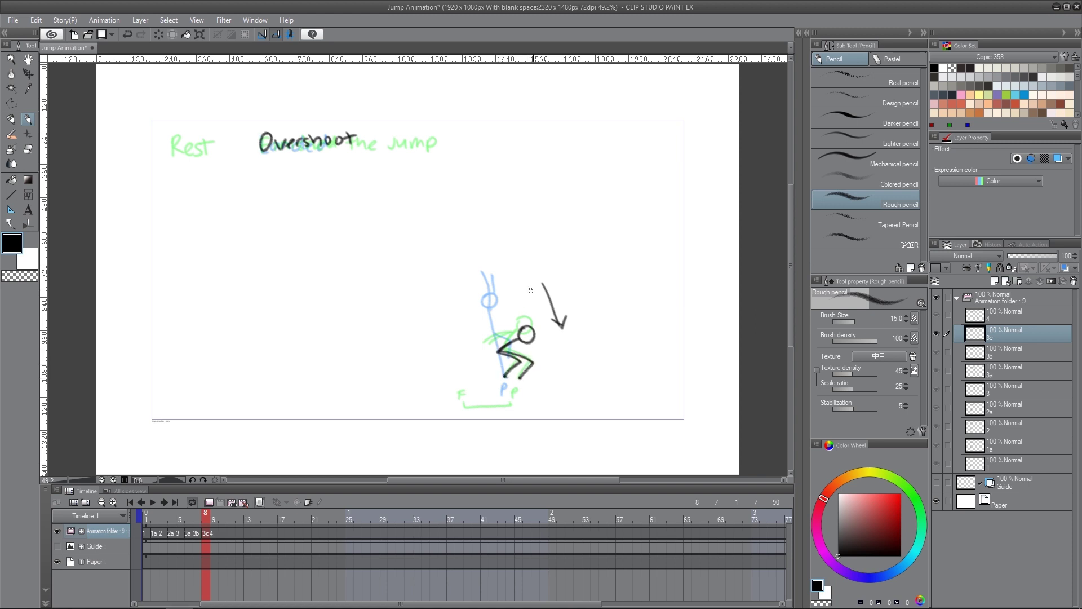
pyautogui.moveTo(512, 339)
pyautogui.mouseDown()
pyautogui.moveTo(487, 328)
pyautogui.moveTo(498, 323)
pyautogui.moveTo(484, 329)
pyautogui.mouseUp()
pyautogui.press('e')
pyautogui.moveTo(542, 284)
pyautogui.mouseDown()
pyautogui.moveTo(559, 331)
pyautogui.moveTo(548, 310)
pyautogui.moveTo(571, 305)
pyautogui.mouseUp()
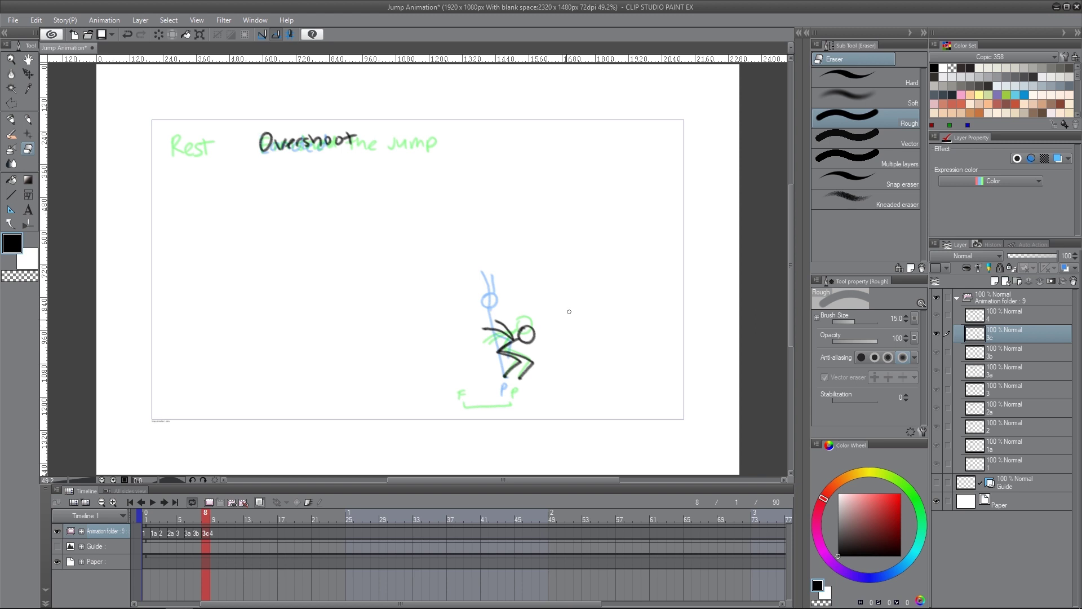
# - Erase the "F" and the bracket beneath the final landing figure on frame 9
pyautogui.press('Right')
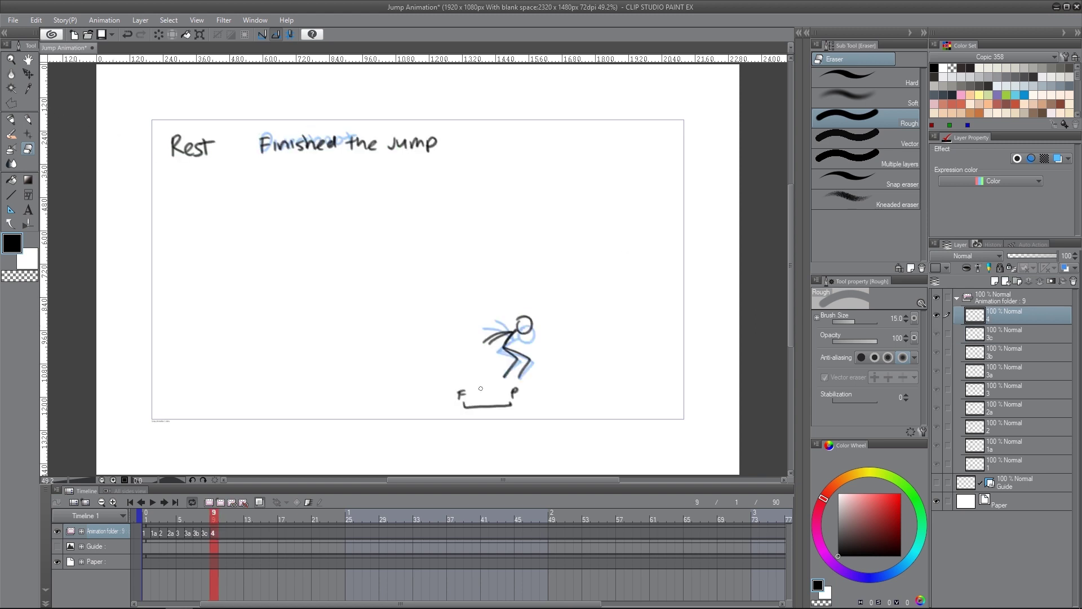
pyautogui.moveTo(454, 404); pyautogui.dragTo(510, 403)
pyautogui.moveTo(213, 519); pyautogui.dragTo(205, 515)
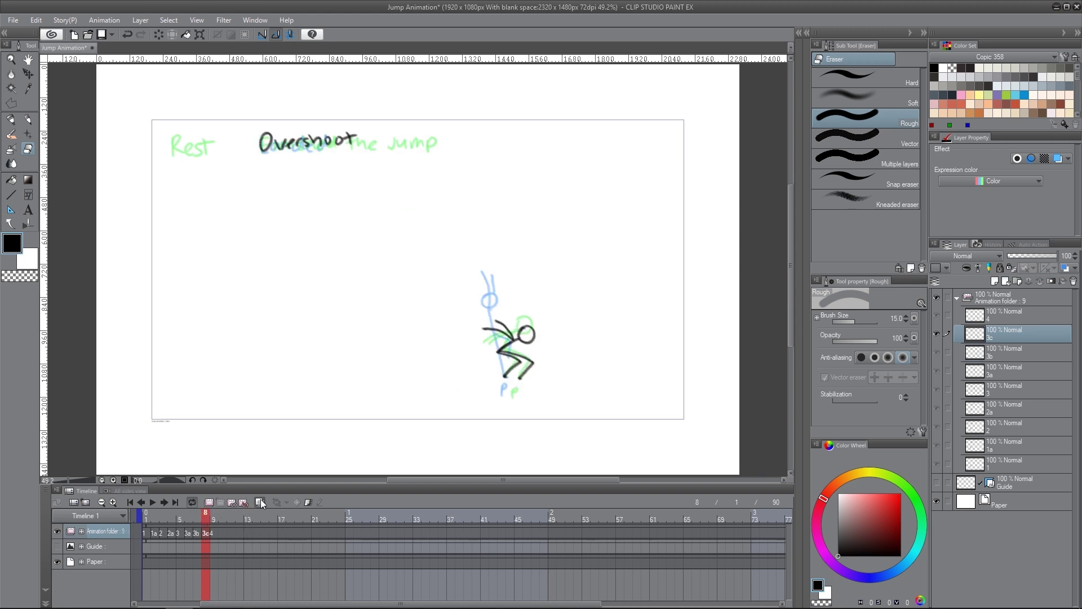
# - Turn off onion skinning and scrub through all the frames to review the jump back to frame 1
pyautogui.click(260, 501)
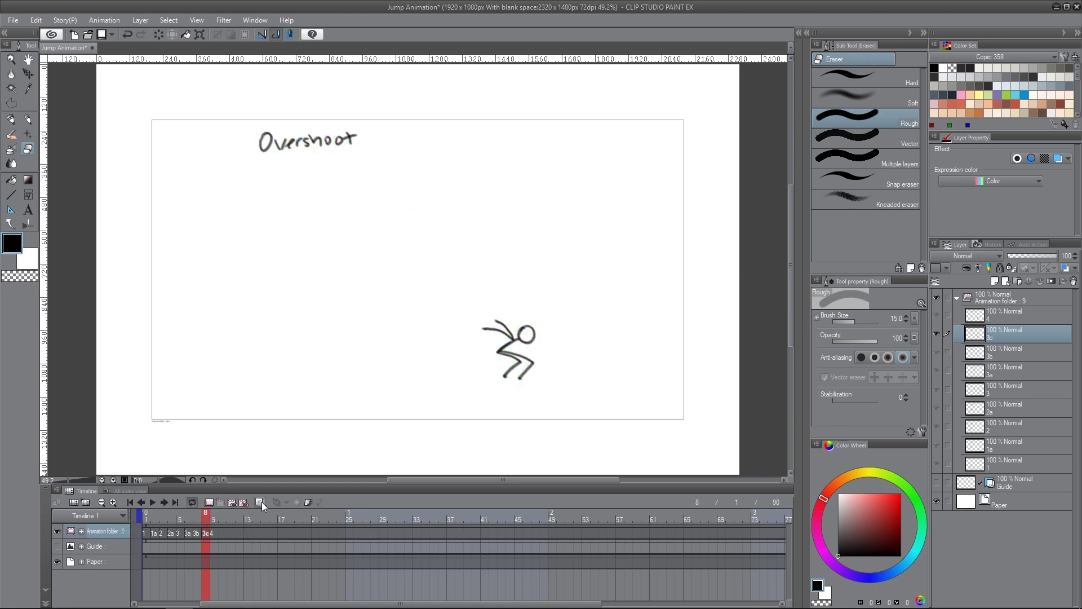
pyautogui.click(213, 519)
pyautogui.moveTo(213, 520)
pyautogui.mouseDown()
pyautogui.moveTo(147, 519)
pyautogui.moveTo(214, 508)
pyautogui.moveTo(169, 510)
pyautogui.moveTo(157, 513)
pyautogui.moveTo(218, 518)
pyautogui.moveTo(131, 525)
pyautogui.moveTo(227, 518)
pyautogui.moveTo(167, 516)
pyautogui.mouseUp()
pyautogui.moveTo(208, 519)
pyautogui.mouseDown()
pyautogui.moveTo(229, 515)
pyautogui.moveTo(157, 516)
pyautogui.moveTo(211, 514)
pyautogui.moveTo(183, 516)
pyautogui.moveTo(206, 504)
pyautogui.mouseUp()
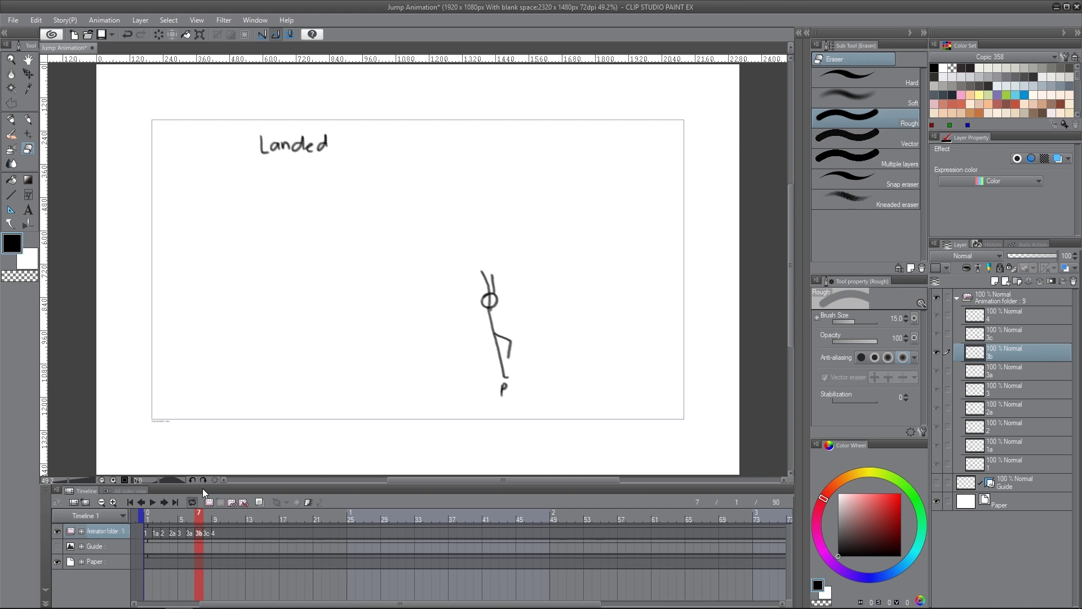
pyautogui.moveTo(201, 514); pyautogui.dragTo(146, 516)
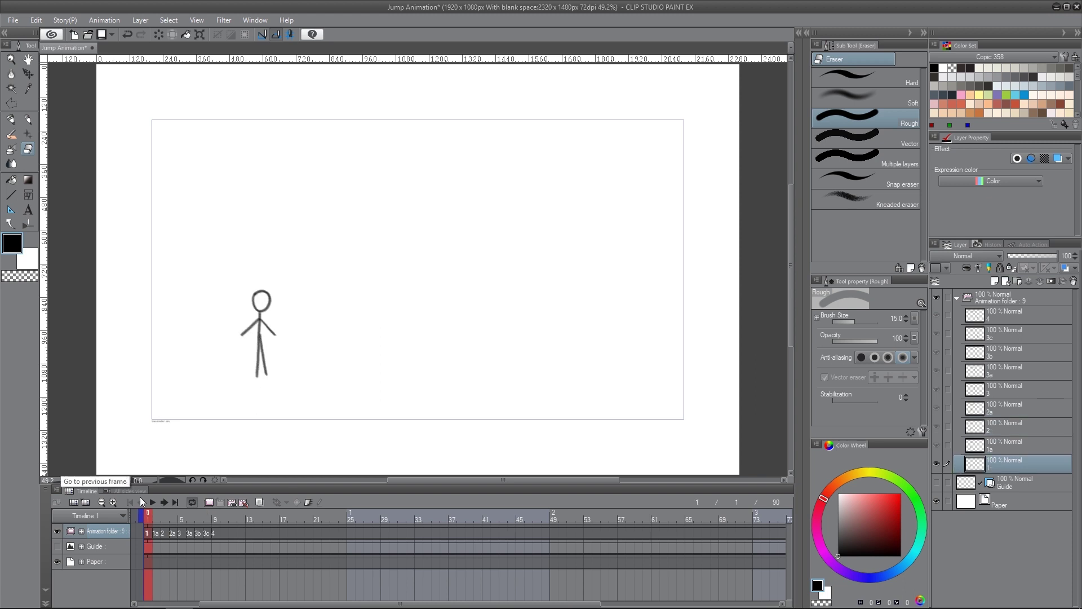
# - Write a circled "A1" above the standing figure on frame 1 with the Rough pencil
pyautogui.click(31, 119)
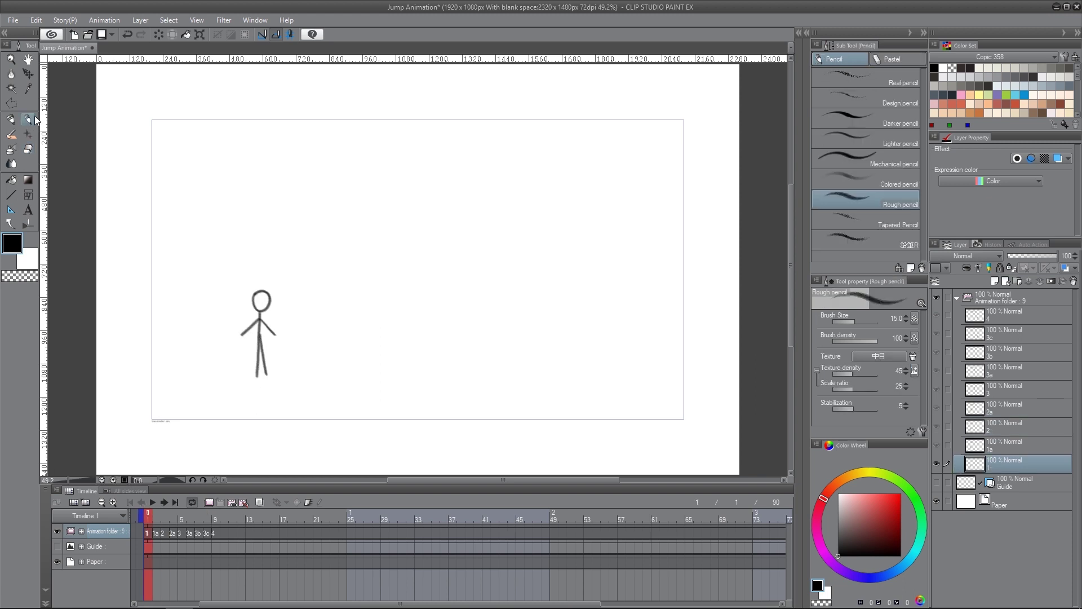
pyautogui.moveTo(153, 522); pyautogui.dragTo(147, 496)
pyautogui.moveTo(196, 167)
pyautogui.mouseDown()
pyautogui.moveTo(189, 186)
pyautogui.moveTo(204, 185)
pyautogui.mouseUp()
pyautogui.moveTo(192, 178); pyautogui.dragTo(216, 184)
pyautogui.moveTo(209, 184)
pyautogui.mouseDown()
pyautogui.moveTo(223, 181)
pyautogui.moveTo(194, 164)
pyautogui.mouseUp()
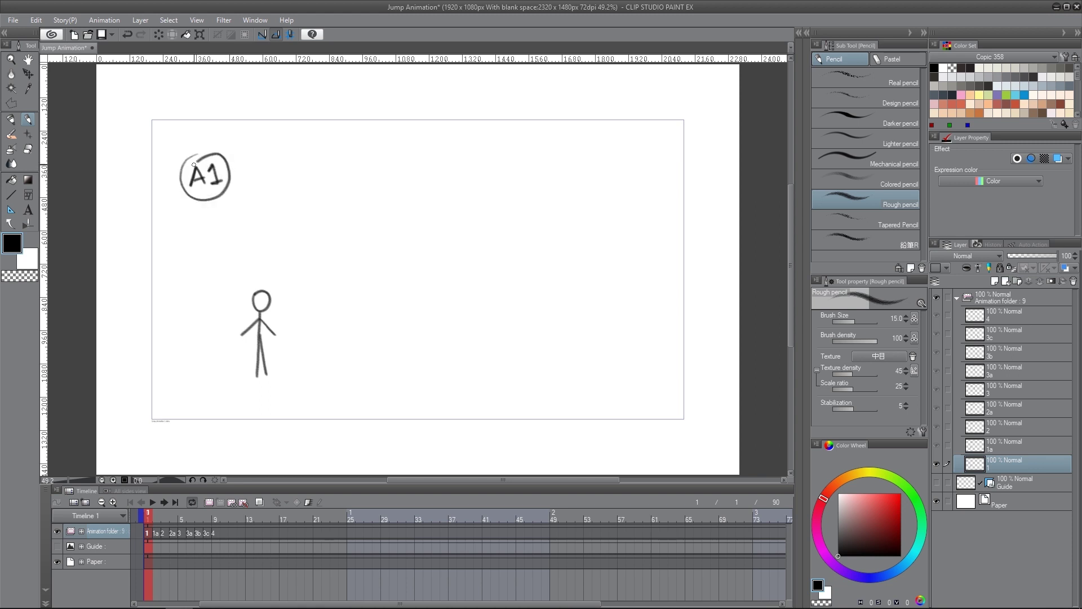
# - Turn onion skinning on and write a circled "A2" above the about-to-crouch figure on frame 2
pyautogui.click(157, 516)
pyautogui.click(257, 502)
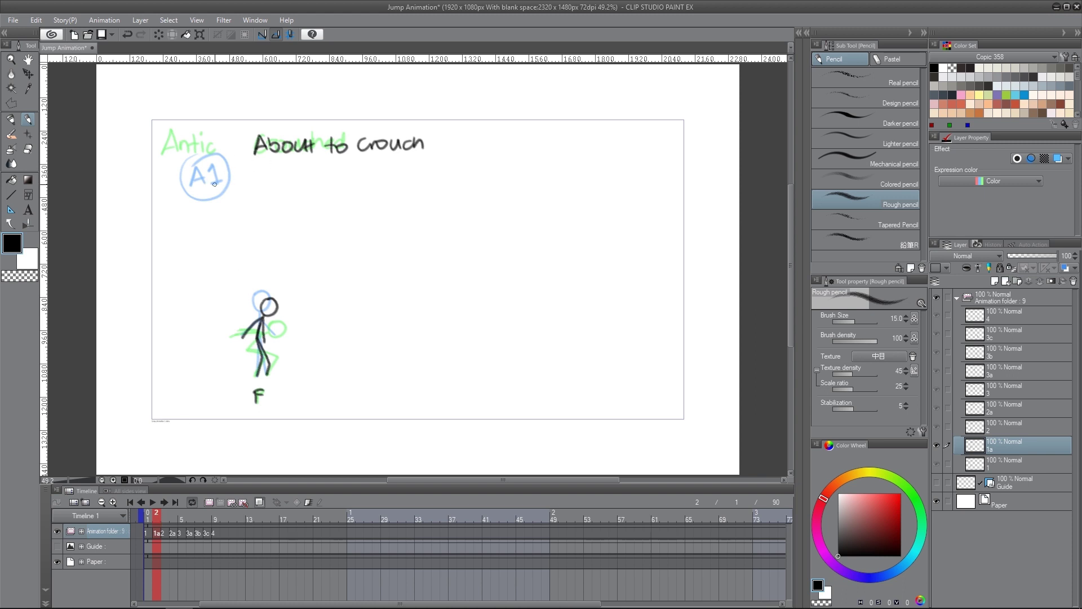
pyautogui.moveTo(213, 213)
pyautogui.mouseDown()
pyautogui.moveTo(206, 233)
pyautogui.moveTo(220, 230)
pyautogui.mouseUp()
pyautogui.moveTo(208, 224)
pyautogui.mouseDown()
pyautogui.moveTo(236, 226)
pyautogui.moveTo(192, 218)
pyautogui.moveTo(206, 236)
pyautogui.moveTo(222, 233)
pyautogui.mouseUp()
# - Label frames 3 and 4 with a circled "A3" and a circled "A4" below their titles
pyautogui.click(165, 520)
pyautogui.moveTo(208, 227)
pyautogui.mouseDown()
pyautogui.moveTo(230, 218)
pyautogui.moveTo(222, 231)
pyautogui.mouseUp()
pyautogui.moveTo(210, 199)
pyautogui.mouseDown()
pyautogui.moveTo(215, 243)
pyautogui.moveTo(204, 199)
pyautogui.moveTo(205, 238)
pyautogui.mouseUp()
pyautogui.click(171, 517)
pyautogui.moveTo(214, 213)
pyautogui.mouseDown()
pyautogui.moveTo(207, 235)
pyautogui.moveTo(233, 224)
pyautogui.mouseUp()
pyautogui.moveTo(230, 212)
pyautogui.mouseDown()
pyautogui.moveTo(193, 235)
pyautogui.moveTo(195, 209)
pyautogui.moveTo(221, 232)
pyautogui.mouseUp()
# - Label frames 5 and 6 with a circled "A5" and a circled "A6", tracing the onion-skinned label position
pyautogui.click(182, 517)
pyautogui.moveTo(208, 228); pyautogui.dragTo(222, 219)
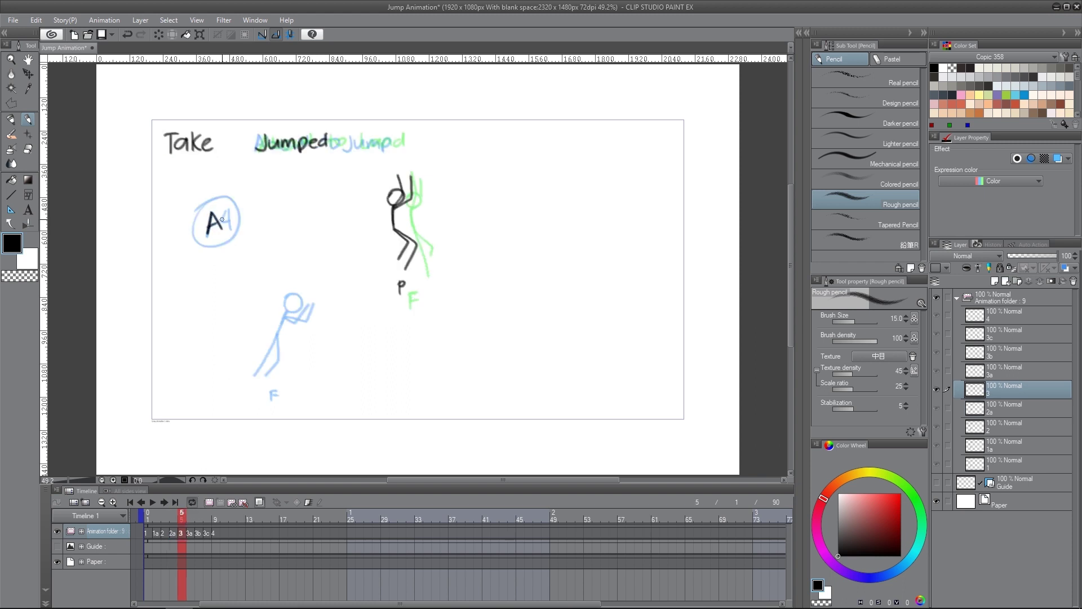
pyautogui.moveTo(231, 208); pyautogui.dragTo(223, 209)
pyautogui.moveTo(223, 209)
pyautogui.mouseDown()
pyautogui.moveTo(225, 222)
pyautogui.moveTo(197, 222)
pyautogui.moveTo(206, 197)
pyautogui.moveTo(221, 230)
pyautogui.mouseUp()
pyautogui.click(190, 517)
pyautogui.moveTo(210, 226)
pyautogui.mouseDown()
pyautogui.moveTo(225, 223)
pyautogui.moveTo(204, 197)
pyautogui.moveTo(206, 238)
pyautogui.moveTo(222, 229)
pyautogui.mouseUp()
# - Label frames 7, 8 and 9 with a circled "A7", "A8" and "A9" respectively
pyautogui.click(200, 513)
pyautogui.moveTo(206, 228); pyautogui.dragTo(231, 208)
pyautogui.moveTo(231, 209)
pyautogui.mouseDown()
pyautogui.moveTo(227, 228)
pyautogui.moveTo(194, 225)
pyautogui.moveTo(206, 237)
pyautogui.moveTo(223, 226)
pyautogui.mouseUp()
pyautogui.click(206, 521)
pyautogui.moveTo(207, 228)
pyautogui.mouseDown()
pyautogui.moveTo(230, 223)
pyautogui.moveTo(224, 207)
pyautogui.moveTo(237, 223)
pyautogui.moveTo(206, 235)
pyautogui.mouseUp()
pyautogui.click(216, 523)
pyautogui.moveTo(209, 212); pyautogui.dragTo(219, 221)
pyautogui.moveTo(228, 209)
pyautogui.mouseDown()
pyautogui.moveTo(228, 225)
pyautogui.moveTo(201, 213)
pyautogui.mouseUp()
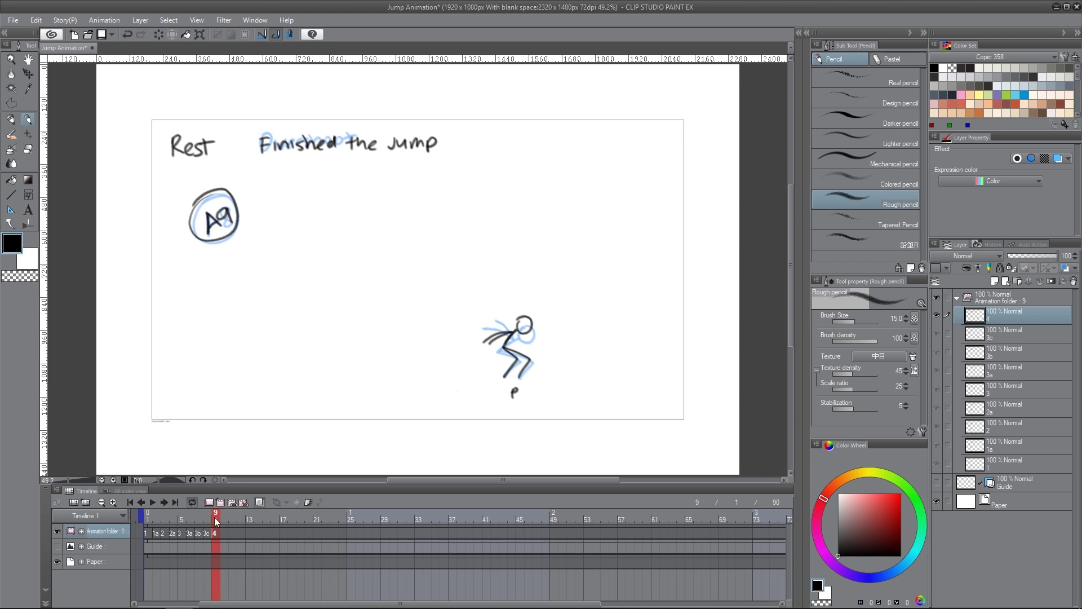
# - Rename the animation folder's cels in layer order, and check the numbered cels against the circled labels
pyautogui.moveTo(207, 515); pyautogui.dragTo(148, 515)
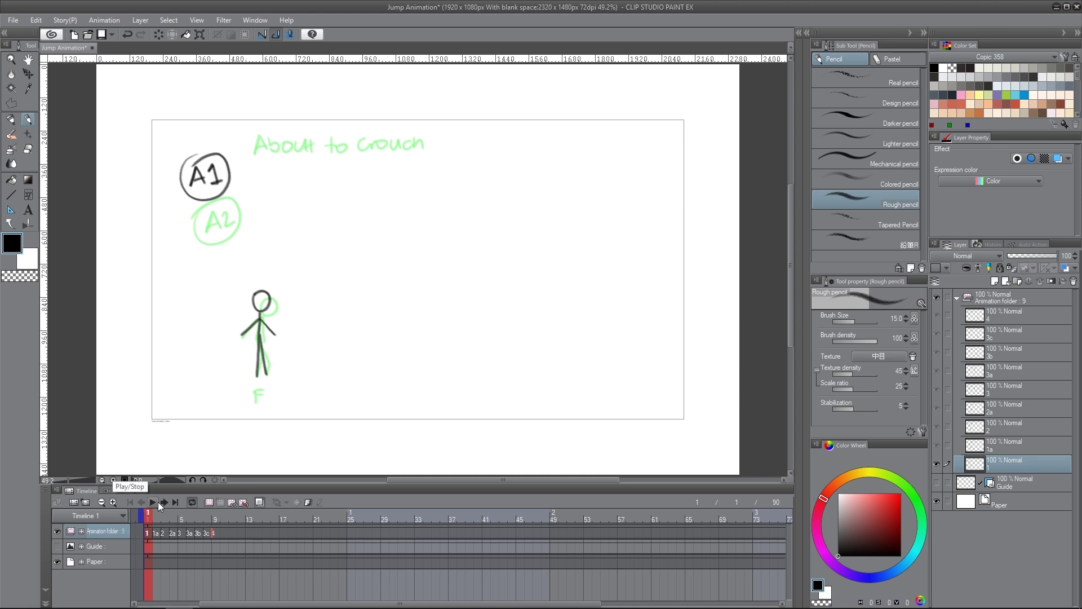
pyautogui.click(105, 20)
pyautogui.moveTo(136, 60)
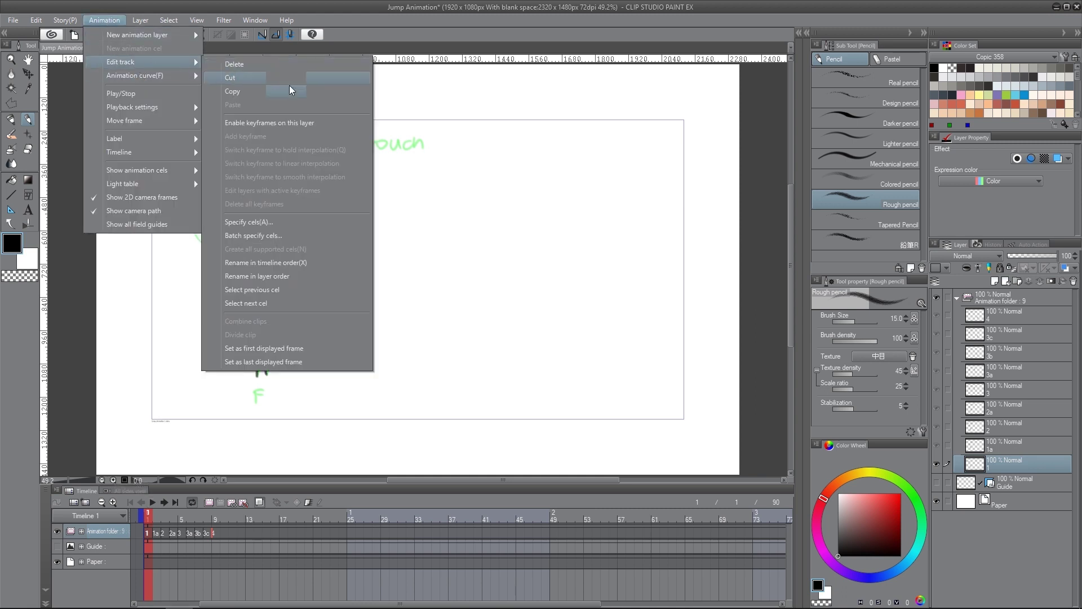
pyautogui.click(318, 276)
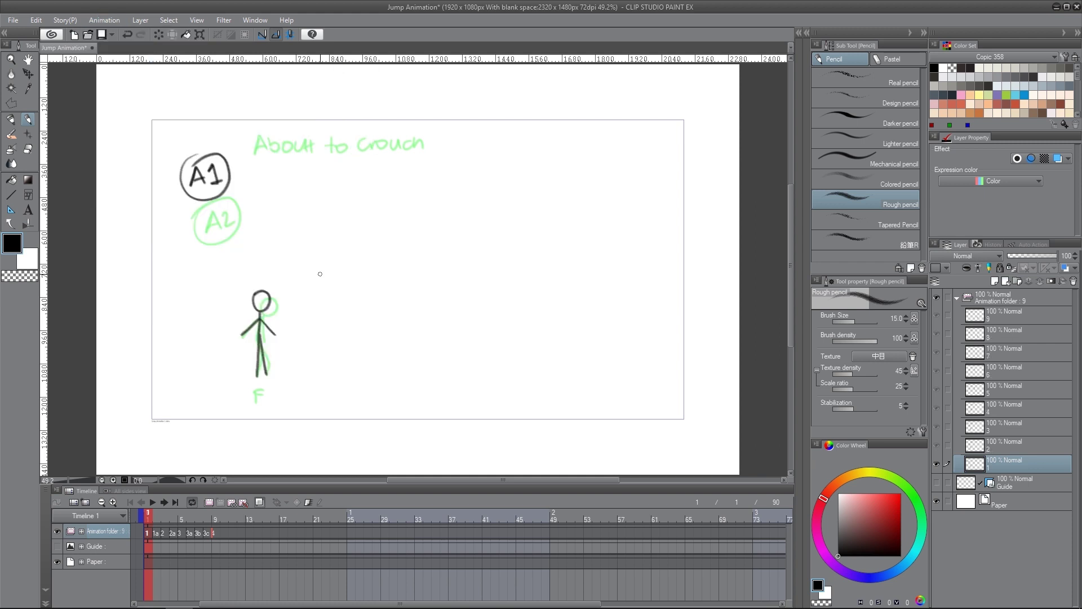
pyautogui.press('Right')
pyautogui.press('Left')
pyautogui.click(1012, 318)
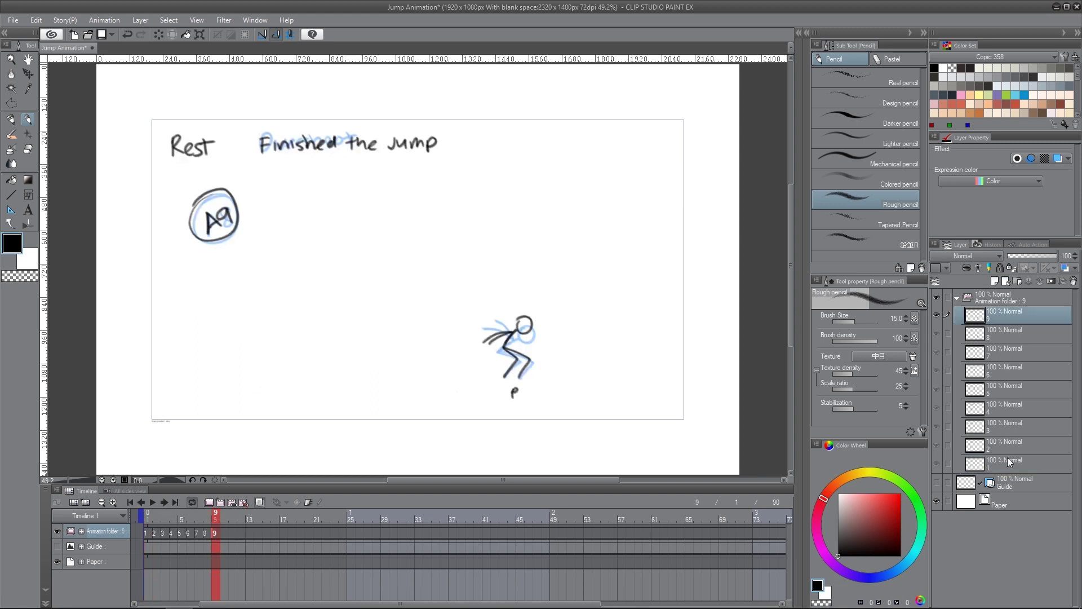
pyautogui.moveTo(214, 517)
pyautogui.mouseDown()
pyautogui.moveTo(158, 516)
pyautogui.moveTo(208, 513)
pyautogui.moveTo(168, 512)
pyautogui.moveTo(205, 511)
pyautogui.moveTo(180, 513)
pyautogui.mouseUp()
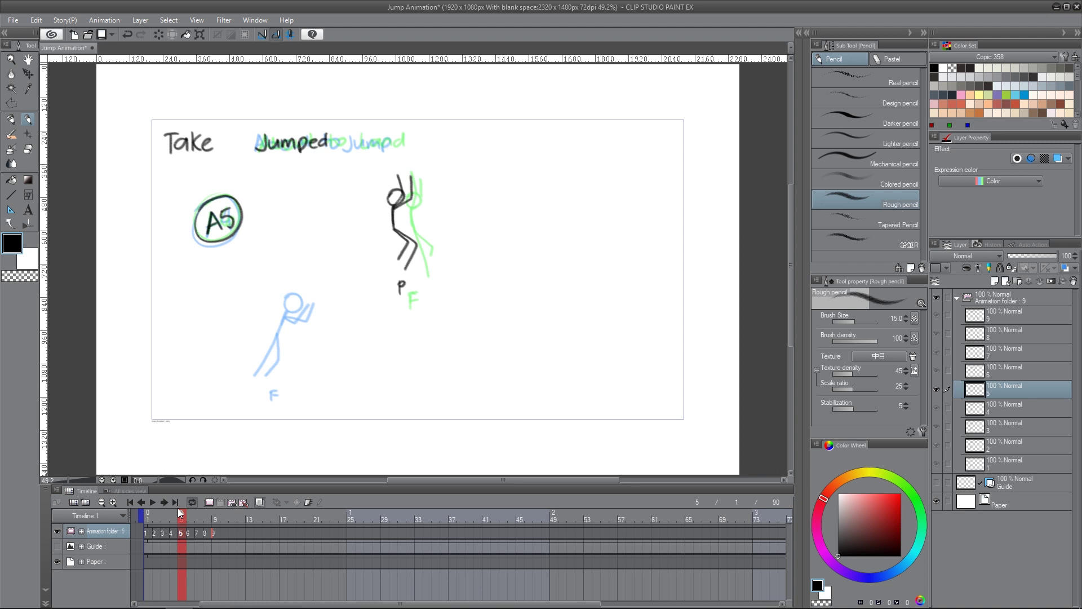
pyautogui.moveTo(166, 518); pyautogui.dragTo(145, 512)
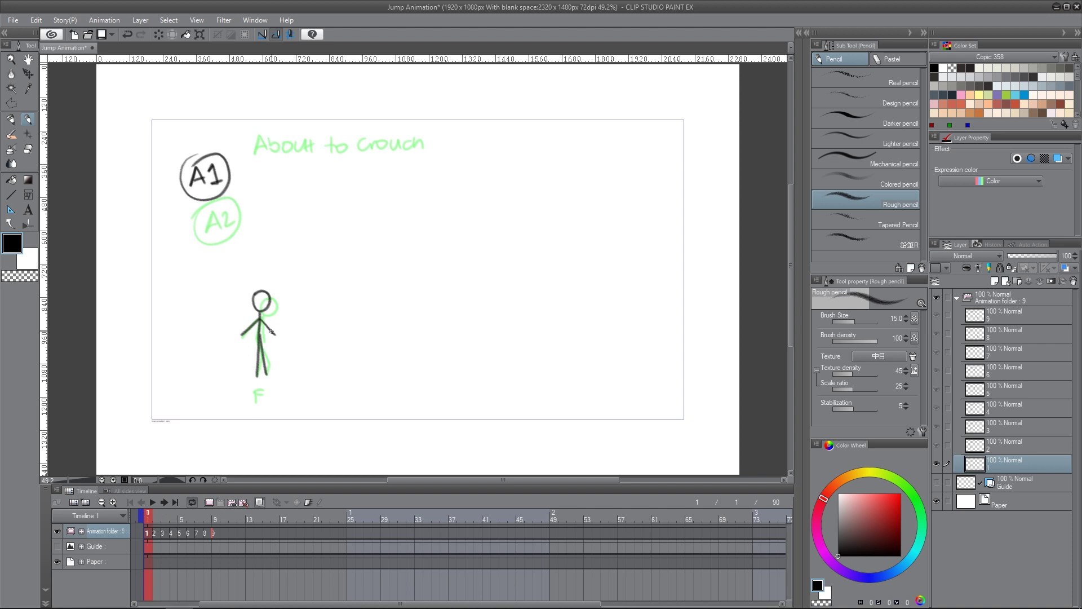
# - Move cels 3 through 9 together along the animation folder track so that cel 3 starts on frame 13
pyautogui.click(166, 532)
pyautogui.moveTo(179, 532); pyautogui.dragTo(216, 533)
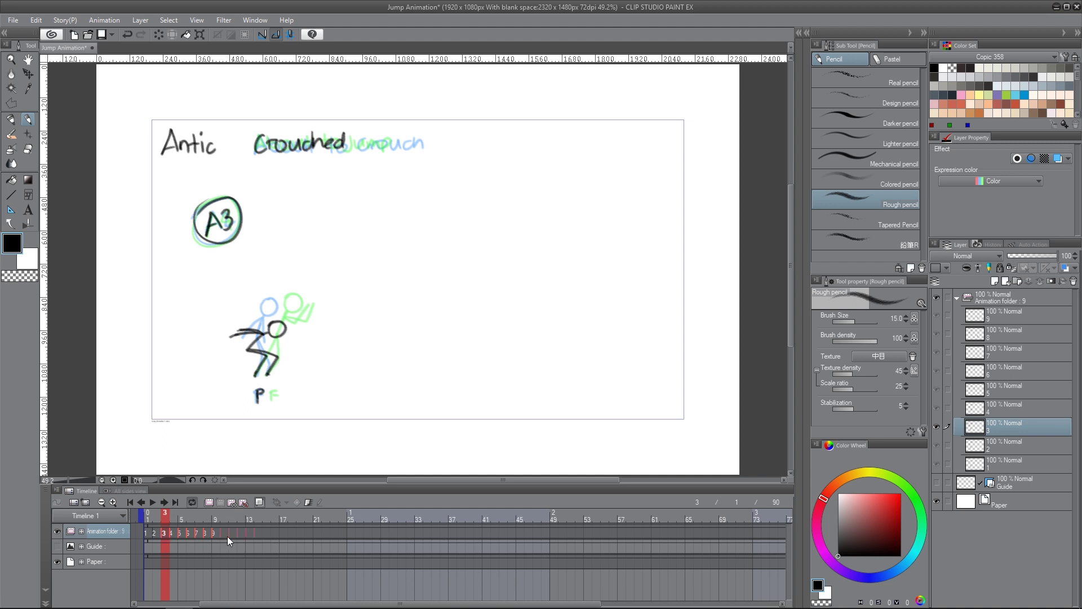
pyautogui.moveTo(232, 533); pyautogui.dragTo(241, 533)
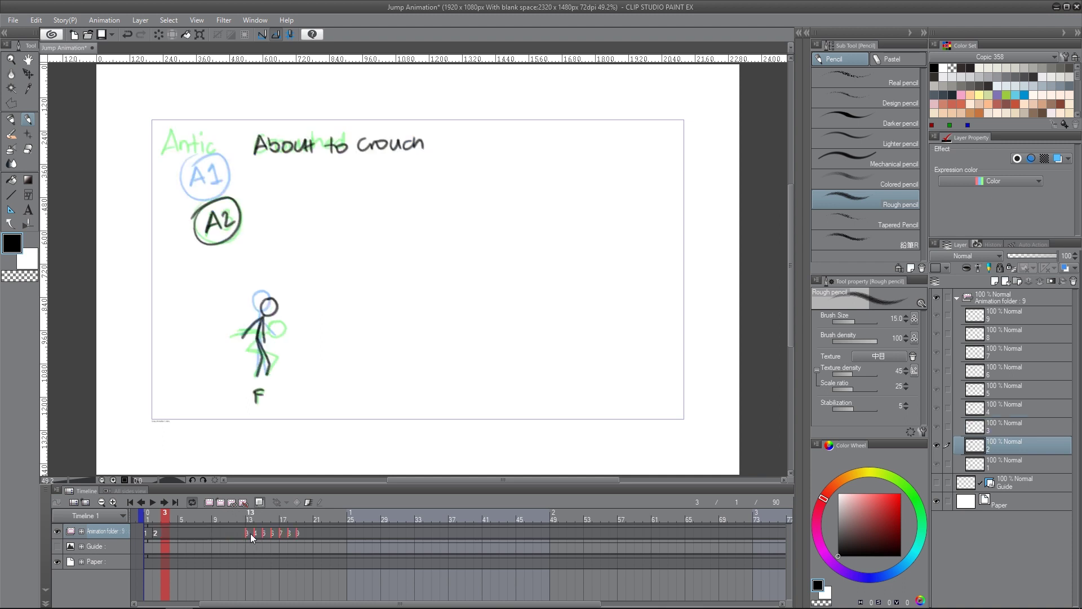
# - Move cel 2 along the animation folder track to frame 5
pyautogui.moveTo(172, 517); pyautogui.dragTo(151, 516)
pyautogui.click(157, 531)
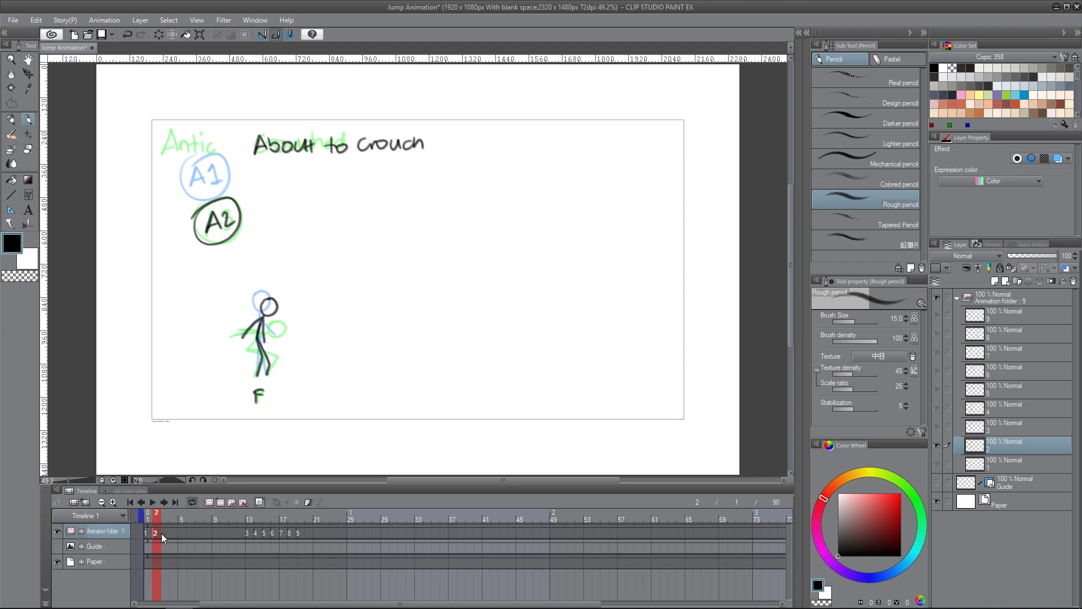
pyautogui.moveTo(181, 533); pyautogui.dragTo(184, 533)
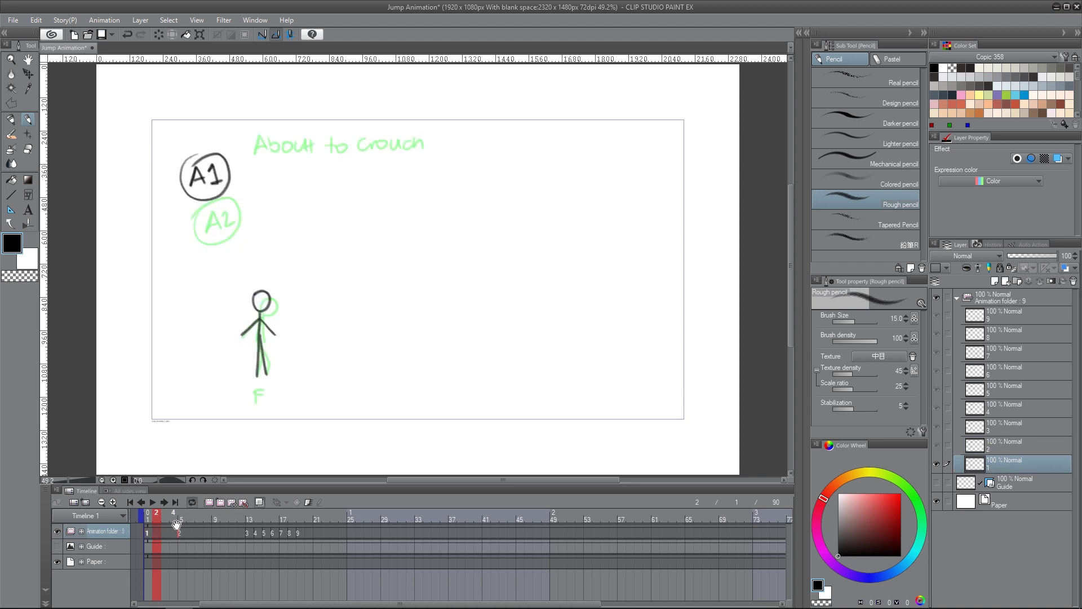
pyautogui.click(164, 532)
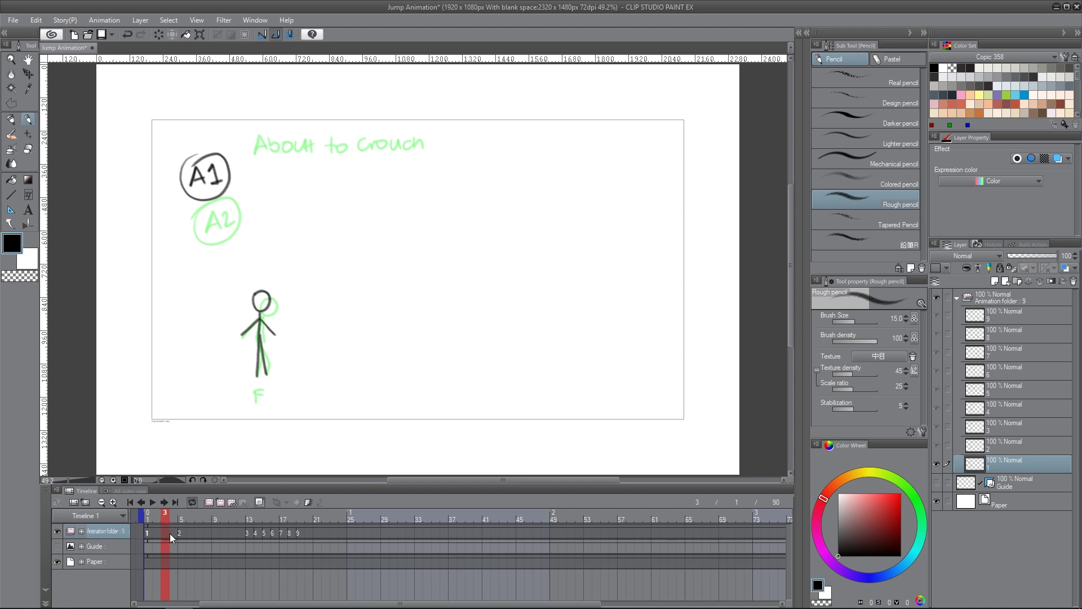
# - Move cels 4 through 9 together along the animation folder track so that cel 4 starts on frame 19
pyautogui.moveTo(161, 518); pyautogui.dragTo(255, 506)
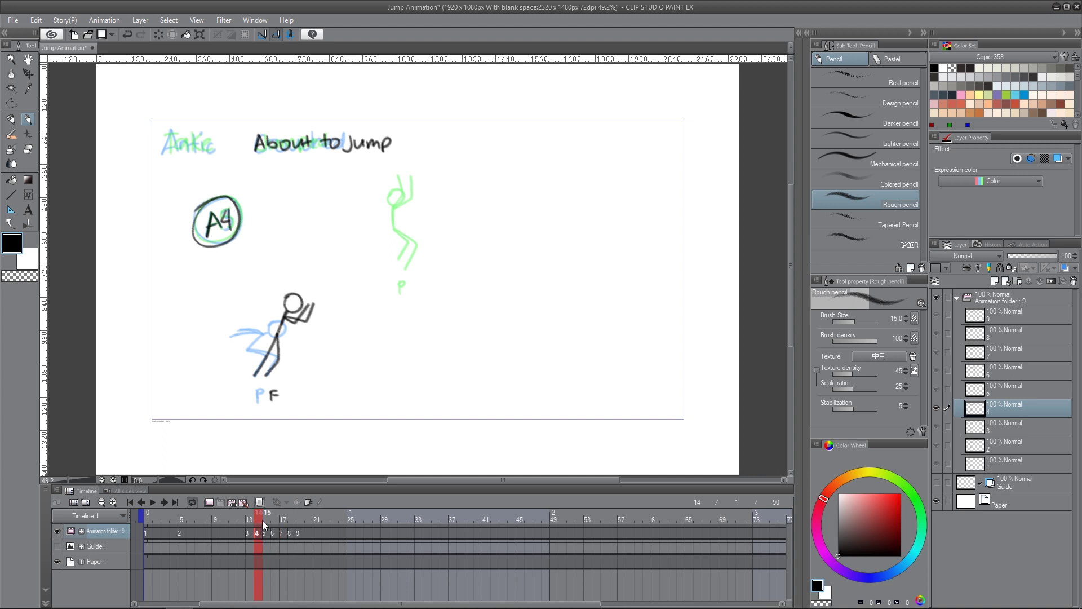
pyautogui.moveTo(269, 519); pyautogui.dragTo(260, 516)
pyautogui.keyDown('ctrl'); pyautogui.click(281, 535); pyautogui.keyUp('ctrl')
pyautogui.keyDown('ctrl'); pyautogui.click(290, 534); pyautogui.keyUp('ctrl')
pyautogui.keyDown('ctrl'); pyautogui.click(299, 535); pyautogui.keyUp('ctrl')
pyautogui.moveTo(301, 532); pyautogui.dragTo(303, 532)
pyautogui.click(265, 533)
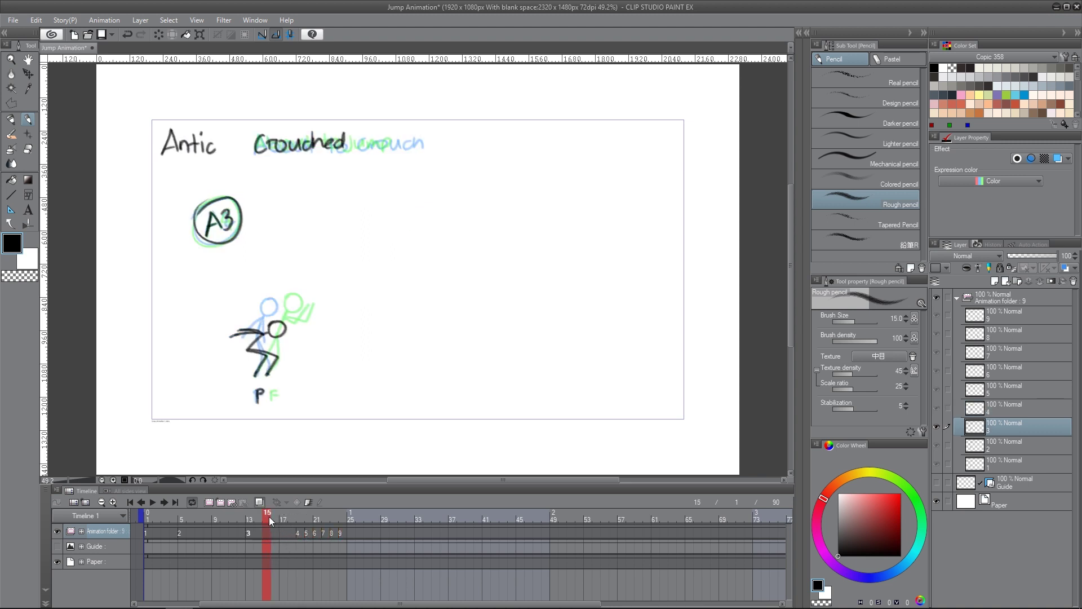
pyautogui.click(285, 532)
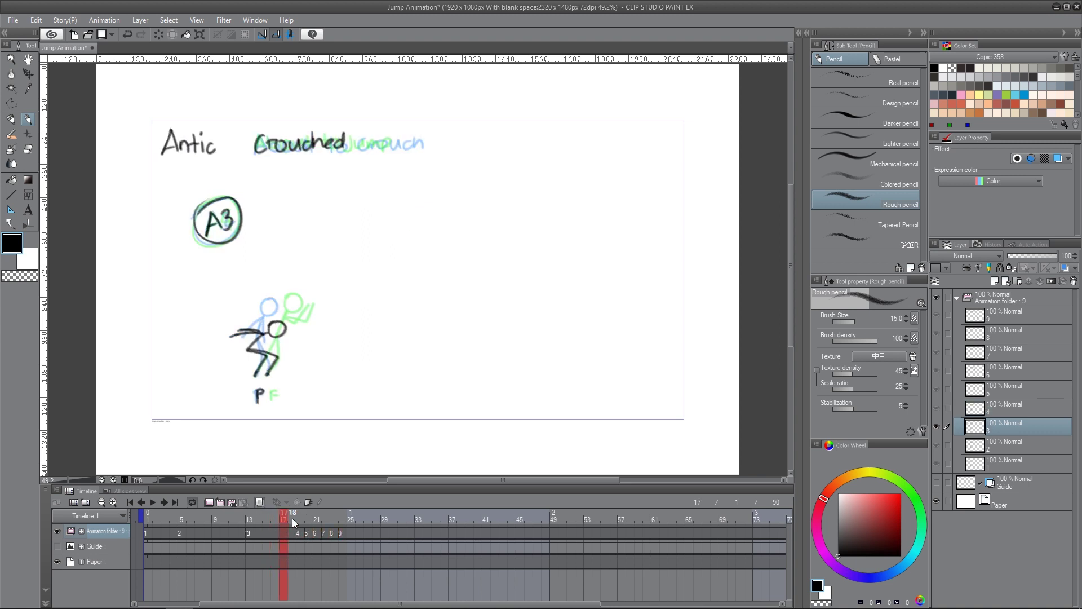
pyautogui.moveTo(294, 516)
pyautogui.mouseDown()
pyautogui.moveTo(272, 516)
pyautogui.moveTo(302, 516)
pyautogui.mouseUp()
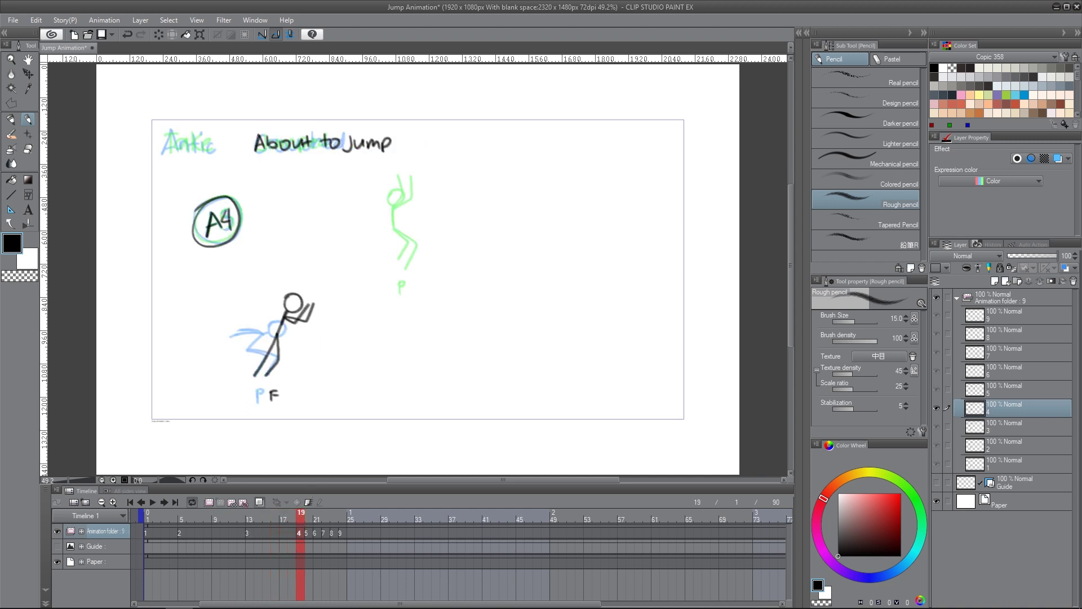
# - Move cels 5 through 9 together so that cel 5 starts on frame 27
pyautogui.click(311, 531)
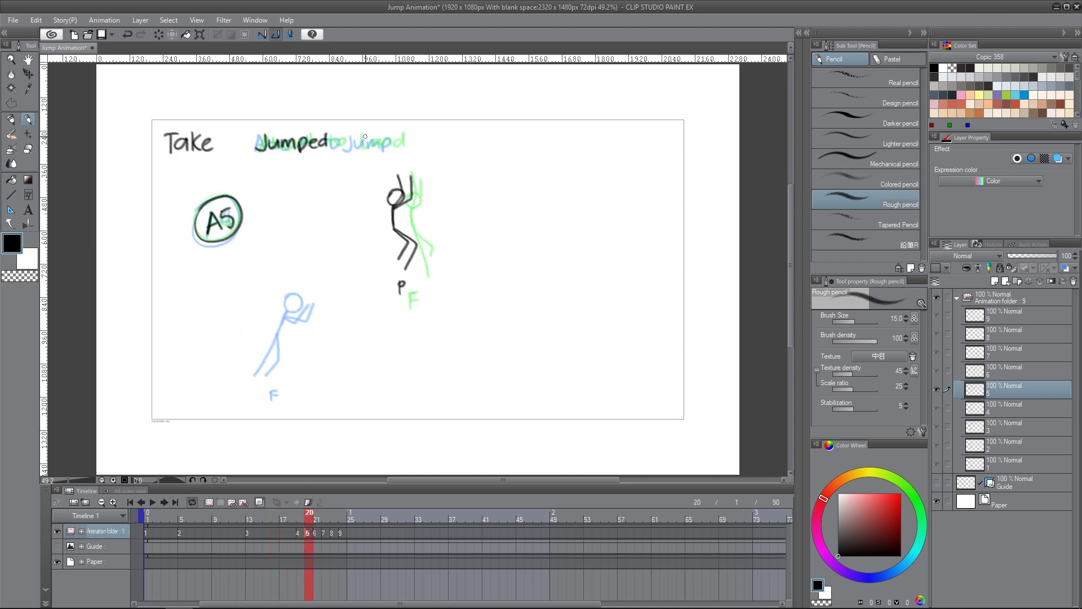
pyautogui.click(316, 533)
pyautogui.moveTo(349, 534); pyautogui.dragTo(370, 532)
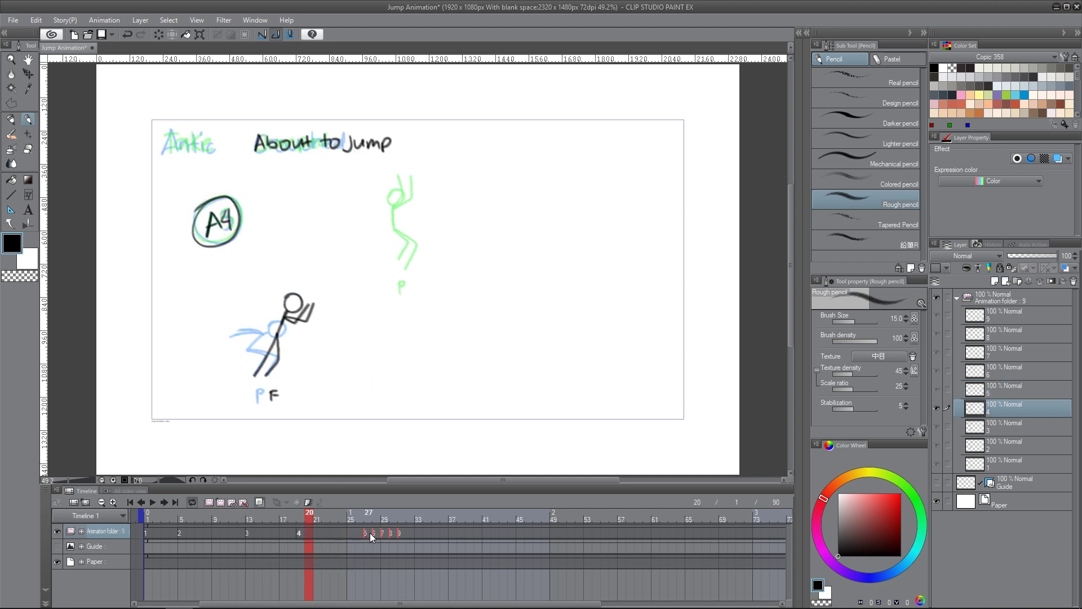
pyautogui.click(326, 533)
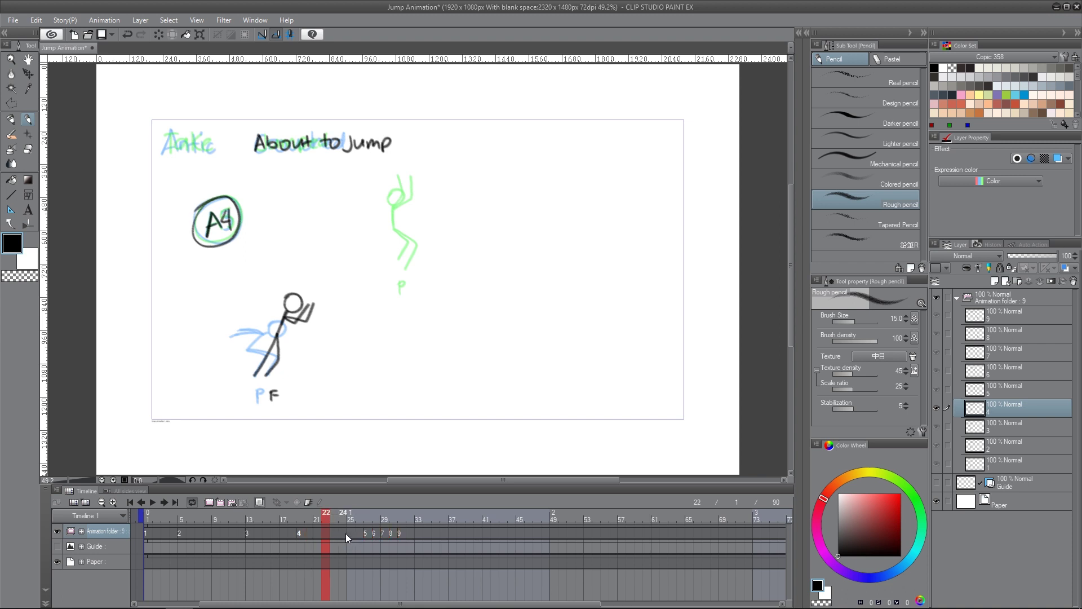
pyautogui.click(344, 533)
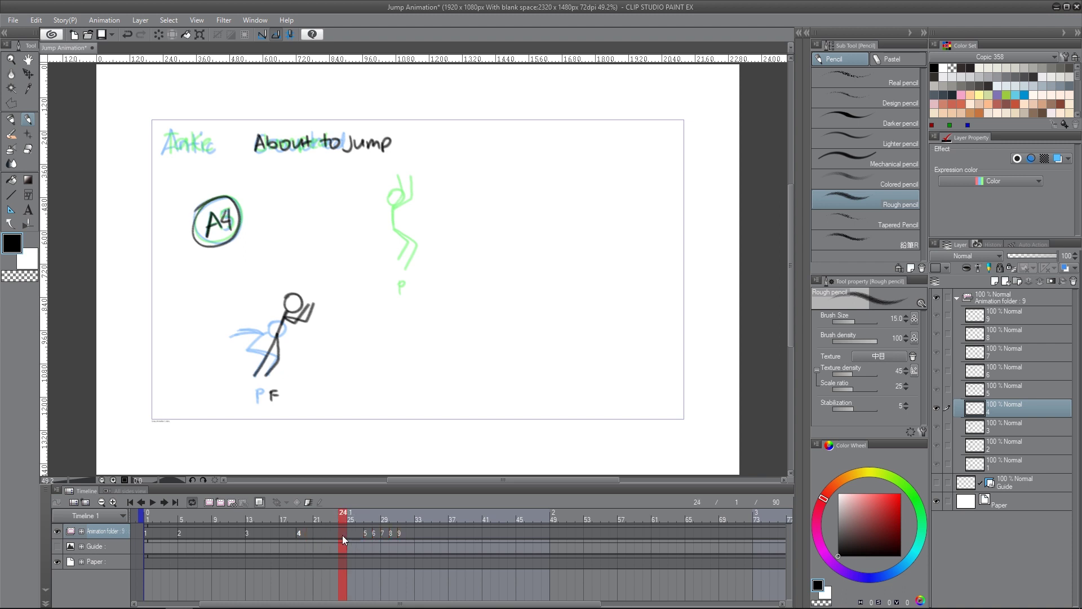
# - Count the frames held after cel 4 and shift cels 5 through 9 earlier so that cel 5 starts on frame 25
pyautogui.click(299, 533)
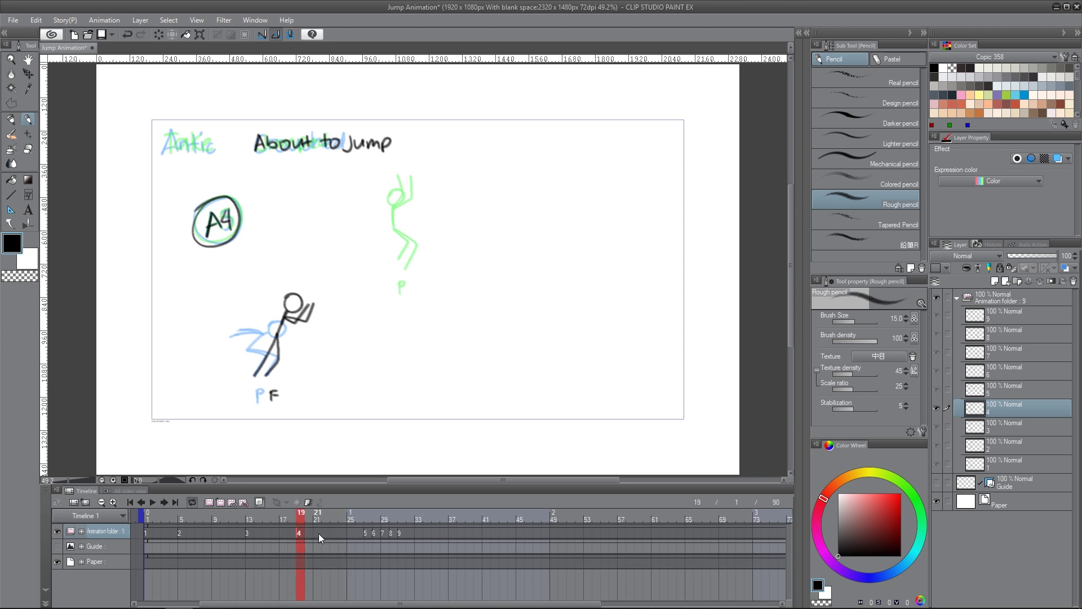
pyautogui.click(321, 535)
pyautogui.click(334, 534)
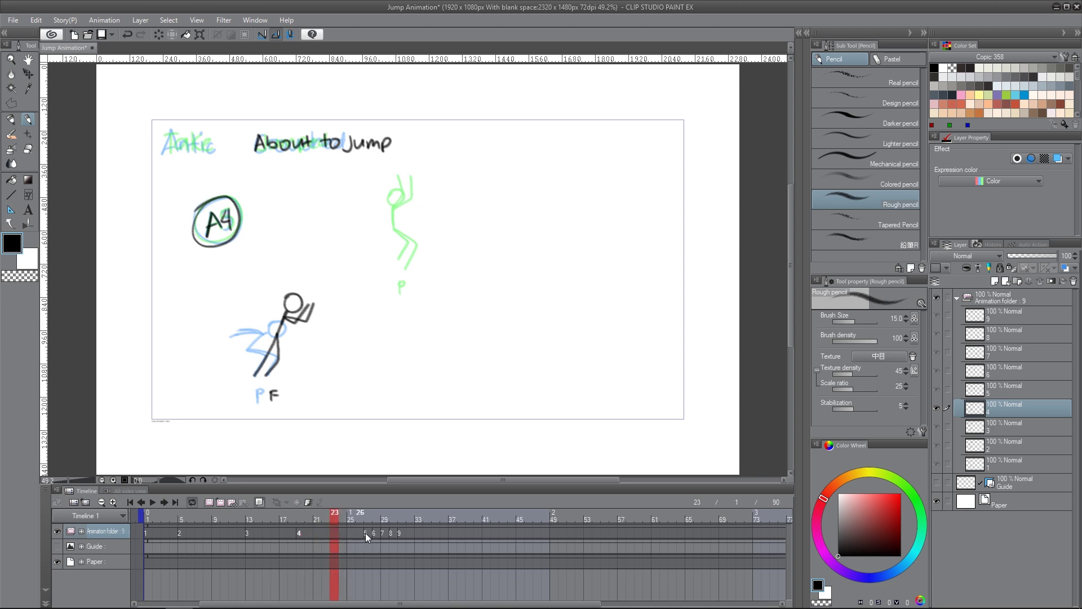
pyautogui.click(368, 532)
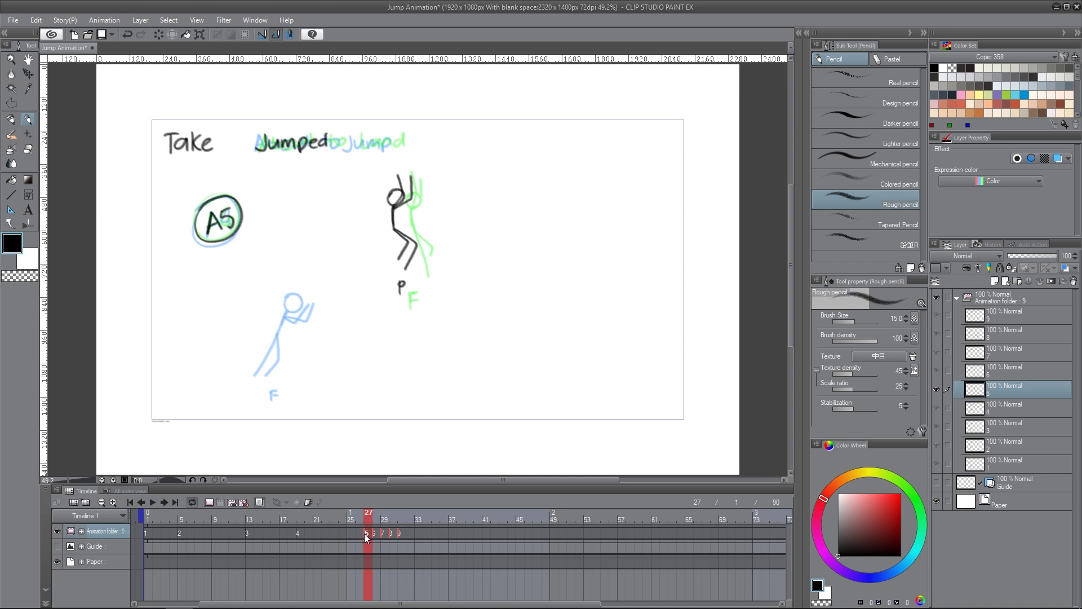
pyautogui.moveTo(364, 533); pyautogui.dragTo(320, 532)
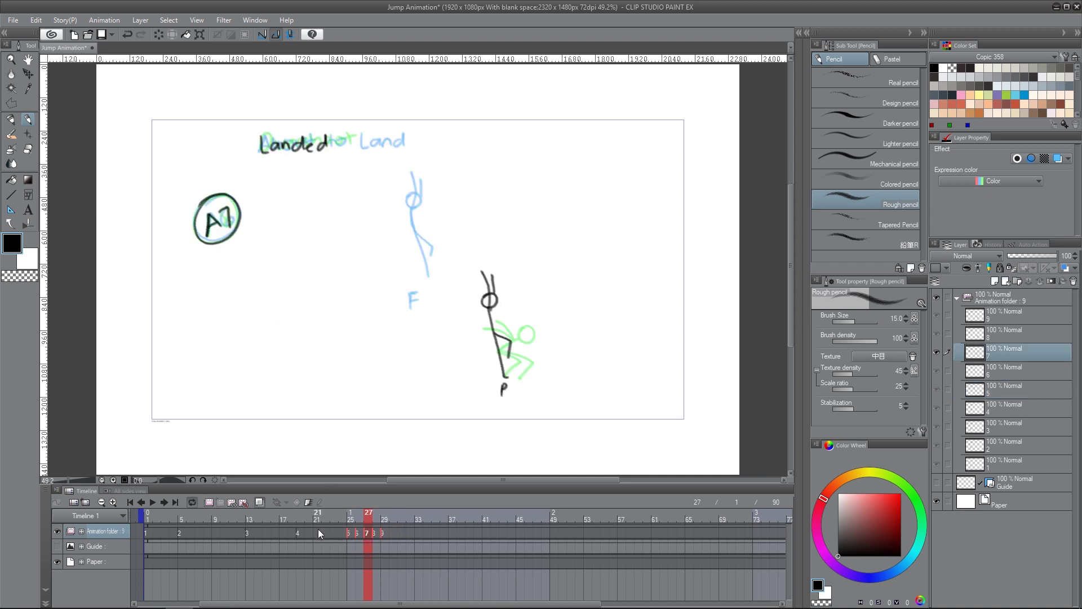
pyautogui.click(316, 532)
pyautogui.click(338, 532)
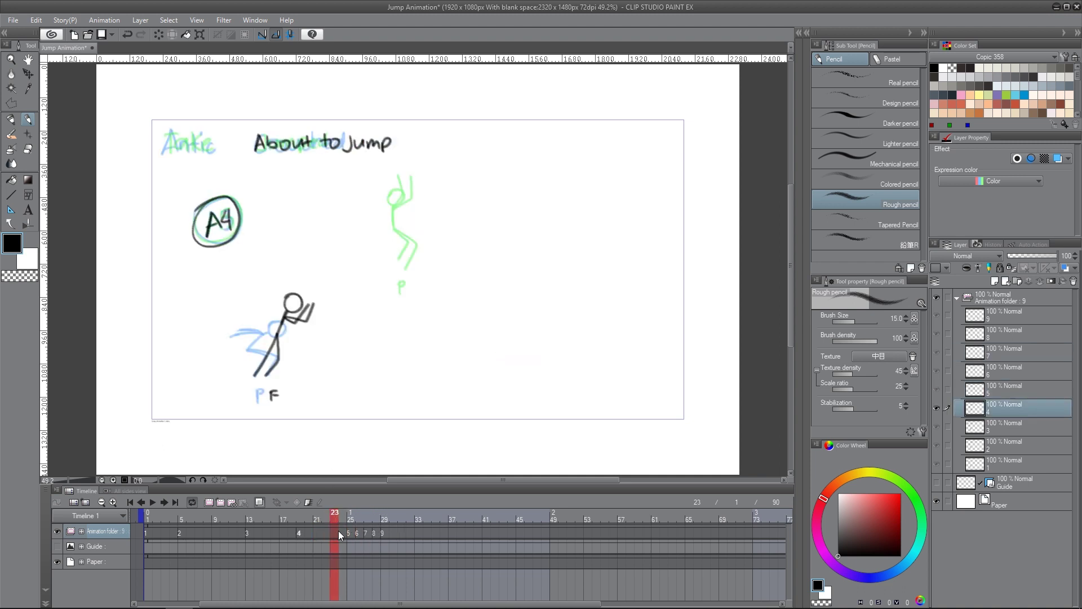
# - Move cels 6 through 9 together along the animation folder track so that cel 6 starts on frame 29
pyautogui.click(360, 519)
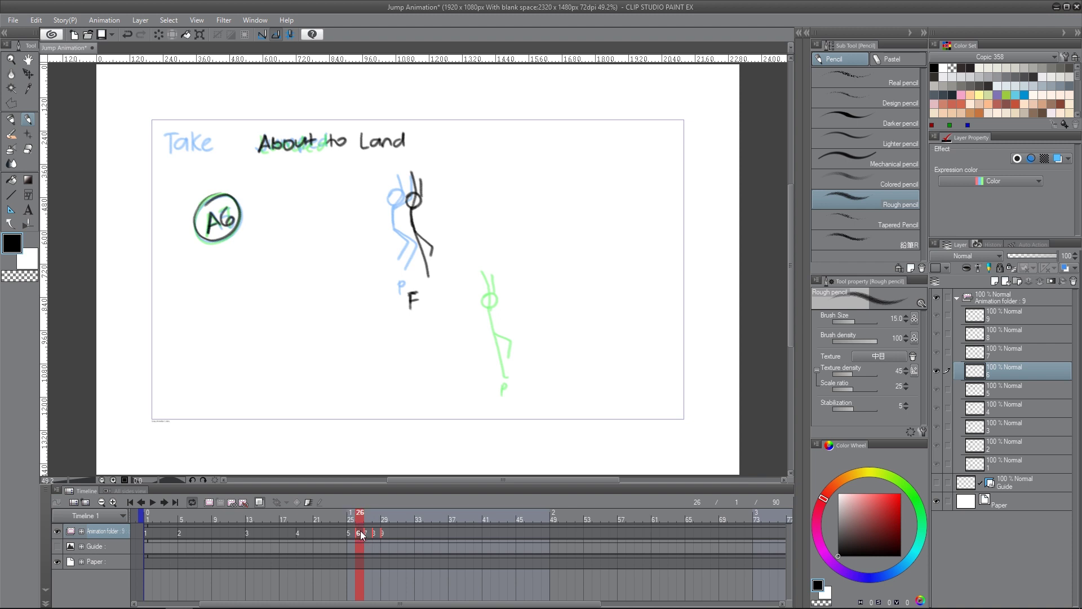
pyautogui.moveTo(387, 533); pyautogui.dragTo(387, 534)
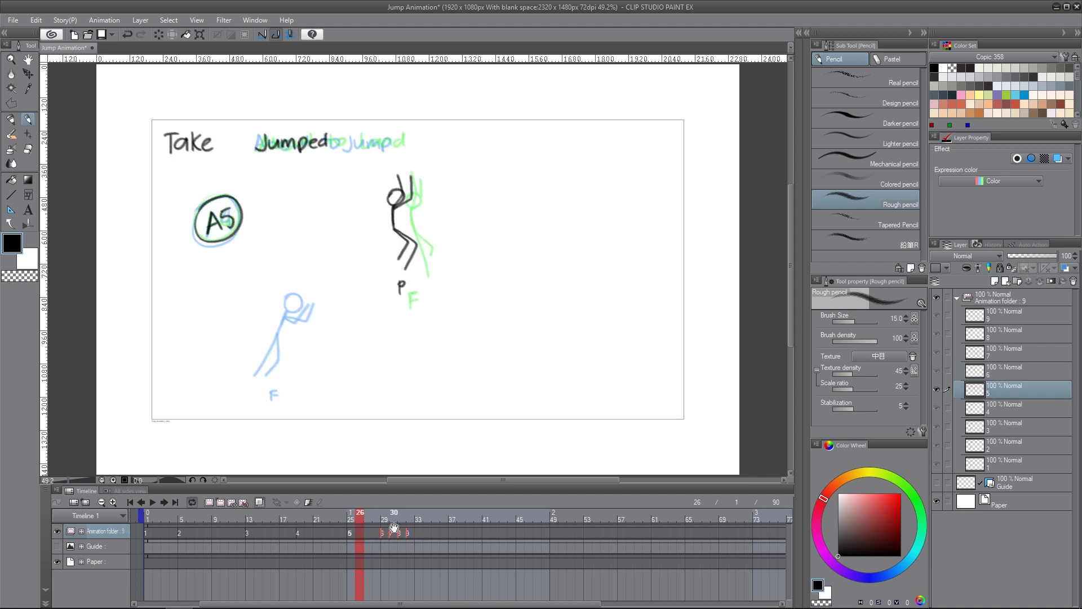
pyautogui.click(370, 532)
# - Move cels 7 through 9 so that cel 7 starts on frame 33, and cels 8 and 9 so that cel 8 starts on frame 37
pyautogui.click(393, 533)
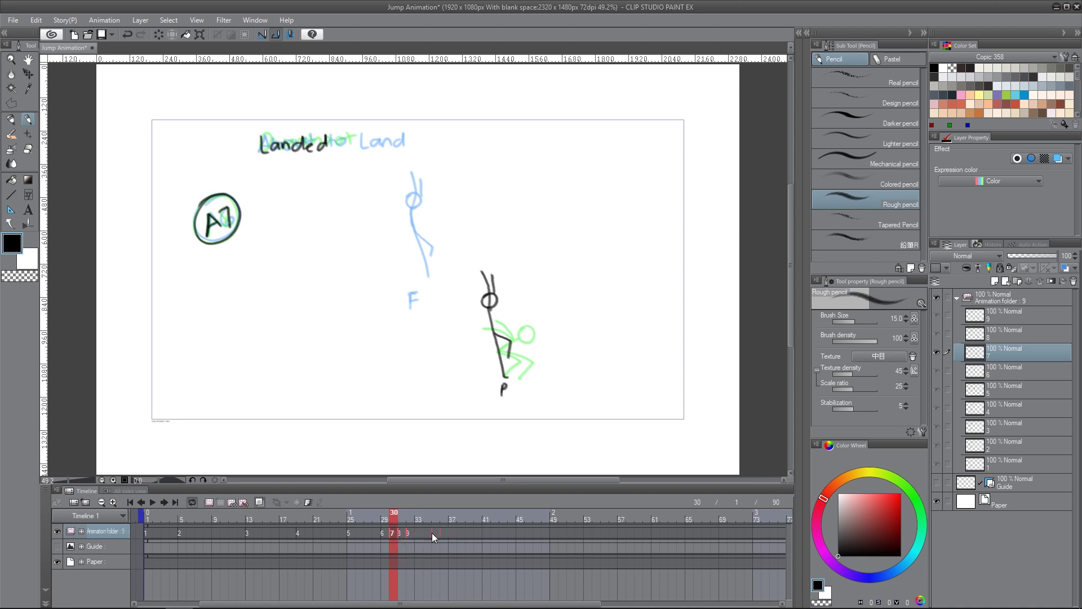
pyautogui.moveTo(417, 533)
pyautogui.mouseDown()
pyautogui.moveTo(404, 517)
pyautogui.moveTo(436, 528)
pyautogui.mouseUp()
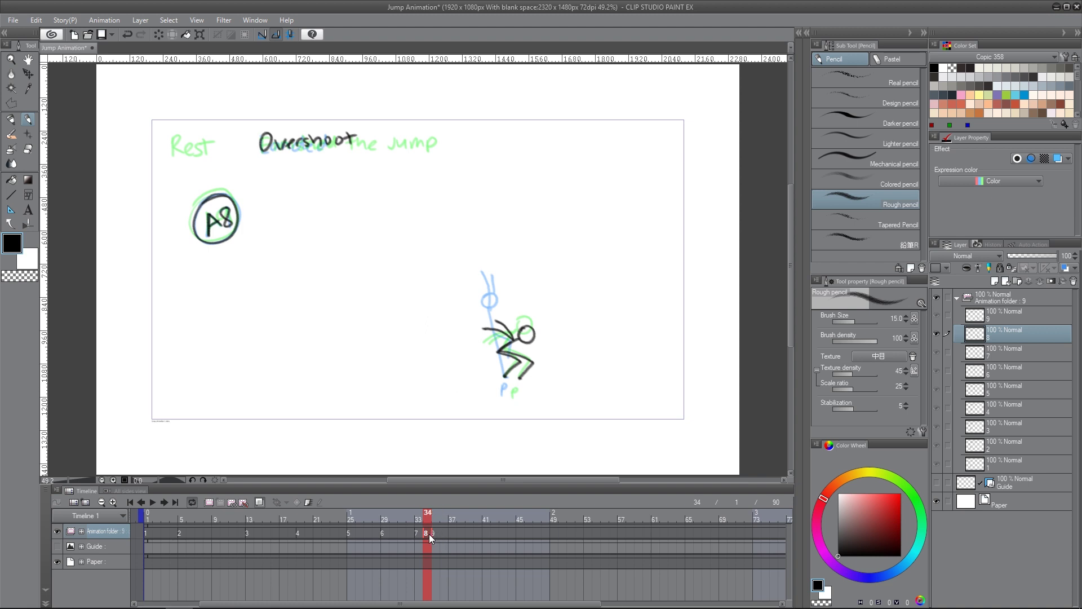
pyautogui.moveTo(453, 532); pyautogui.dragTo(453, 532)
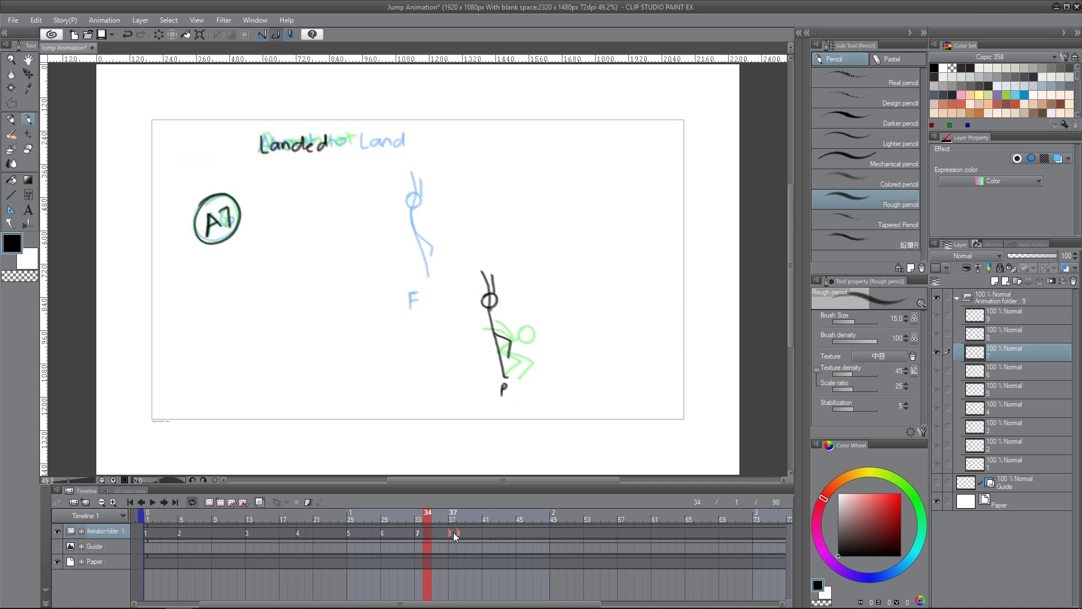
# - Move cel 9 along the animation folder track to frame 43 and check how long cel 8 is held
pyautogui.click(460, 530)
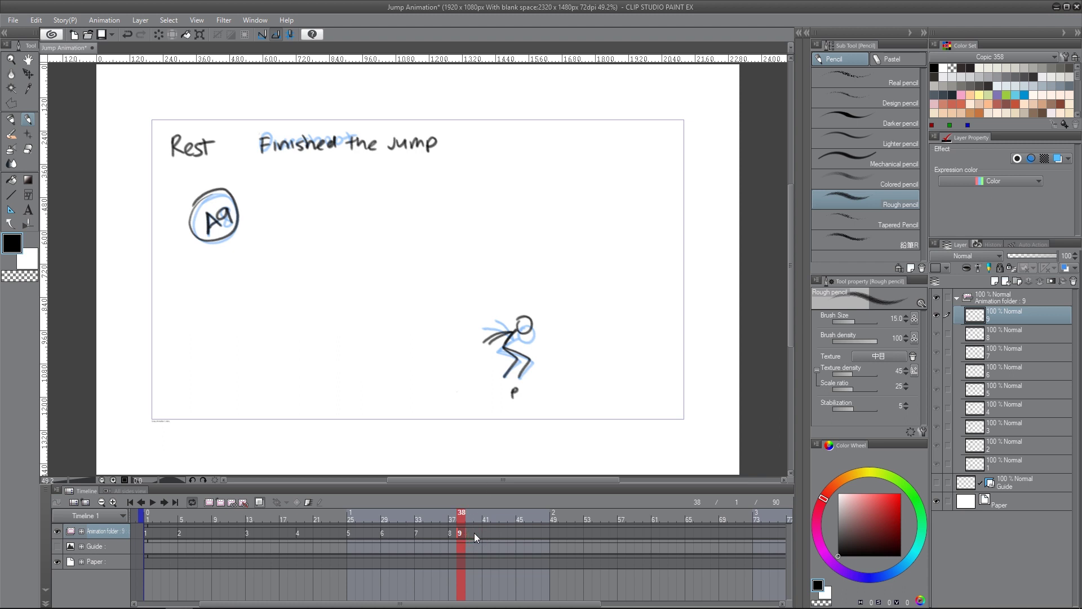
pyautogui.moveTo(502, 535); pyautogui.dragTo(503, 535)
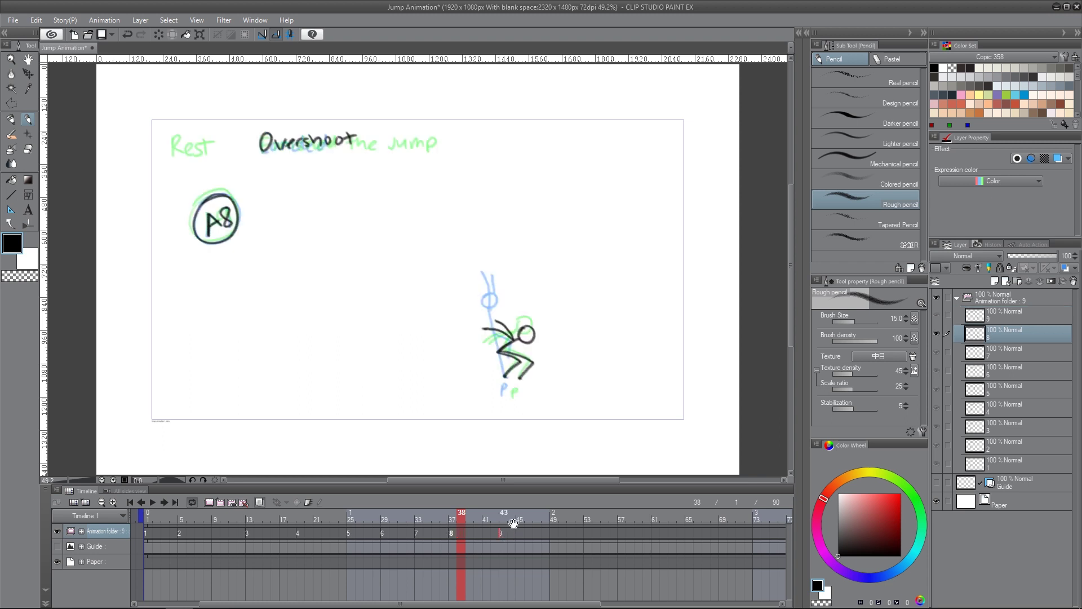
pyautogui.click(506, 524)
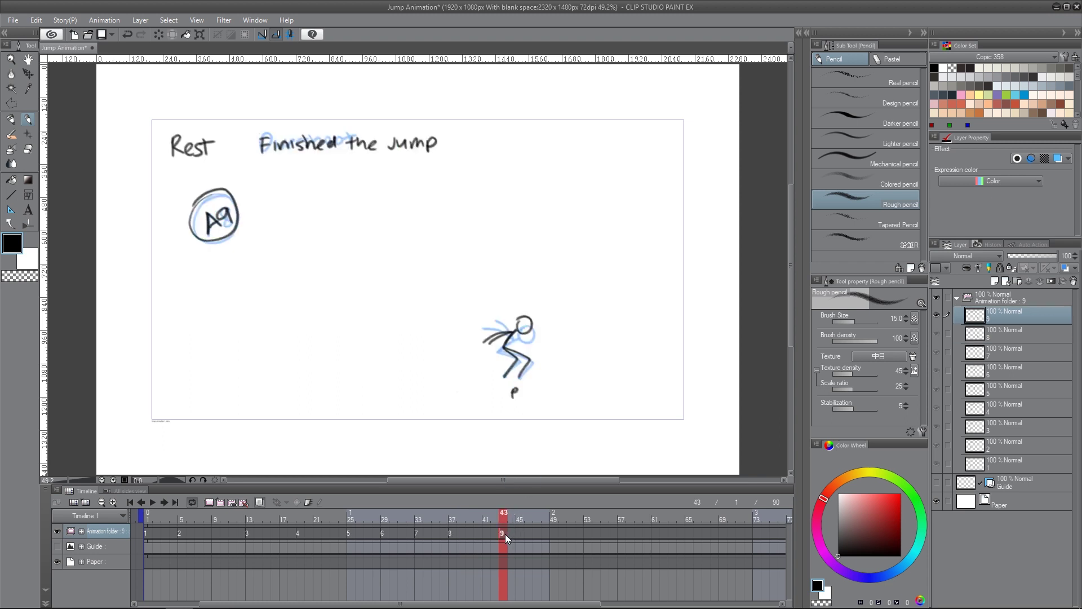
pyautogui.click(472, 515)
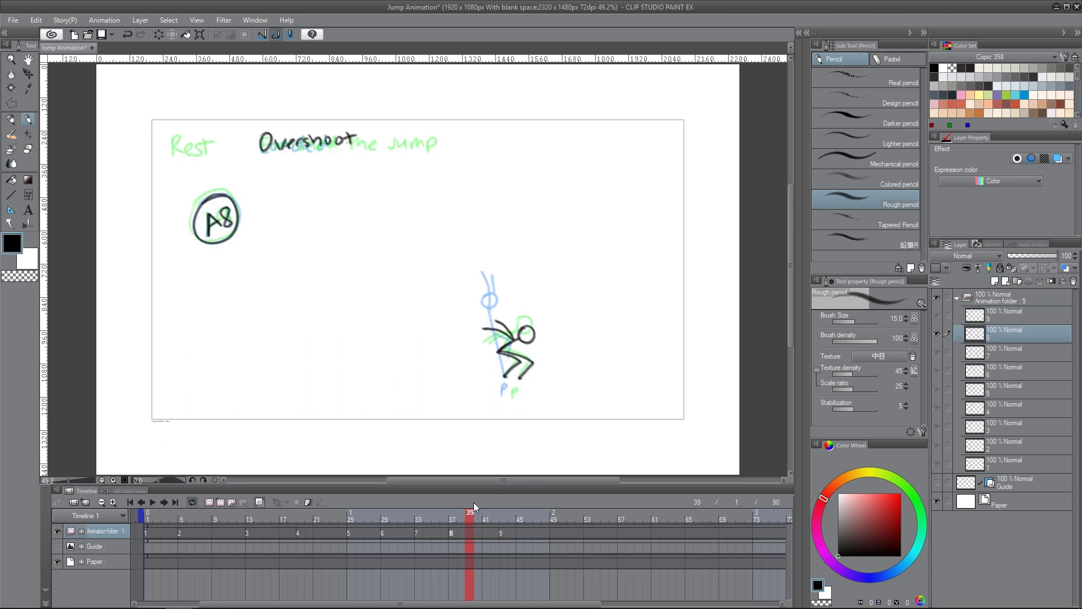
pyautogui.click(488, 531)
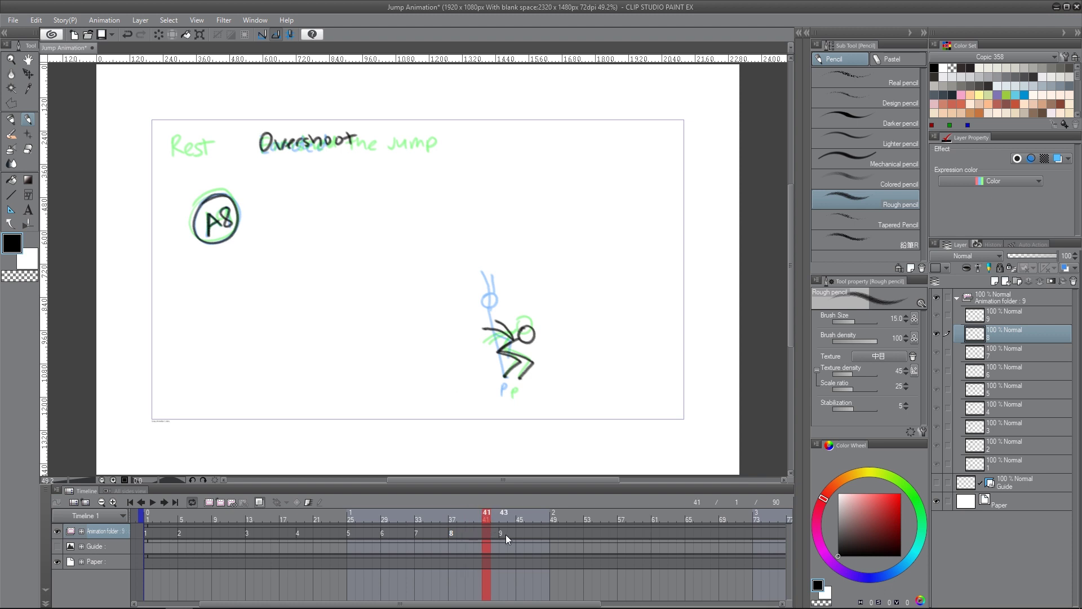
pyautogui.click(507, 522)
pyautogui.click(489, 512)
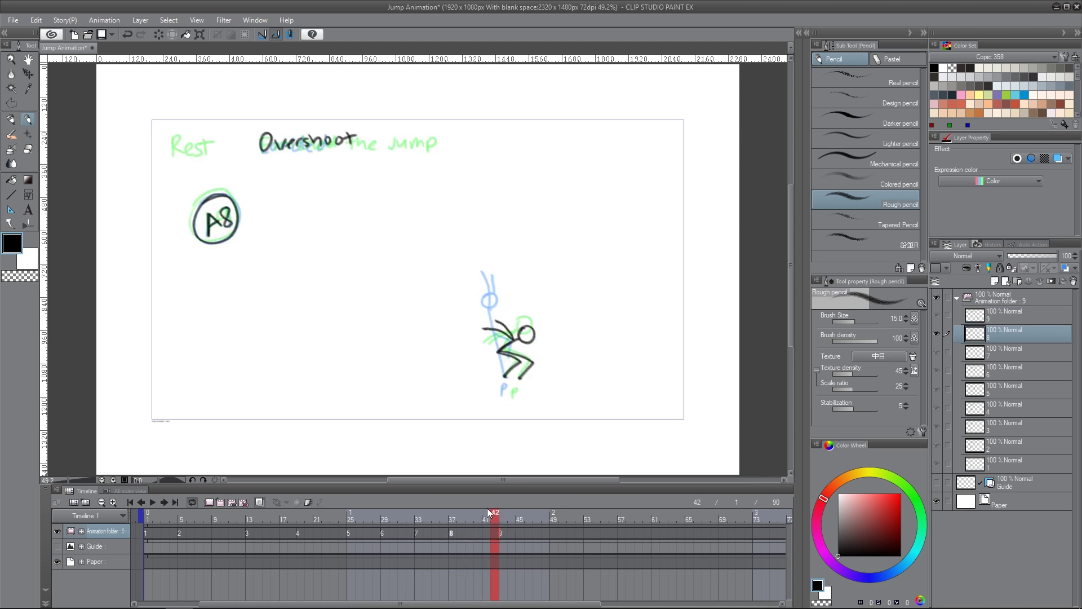
# - Shorten the timeline to end at frame 64, play the animation through and return to frame 1
pyautogui.moveTo(588, 605); pyautogui.dragTo(598, 604)
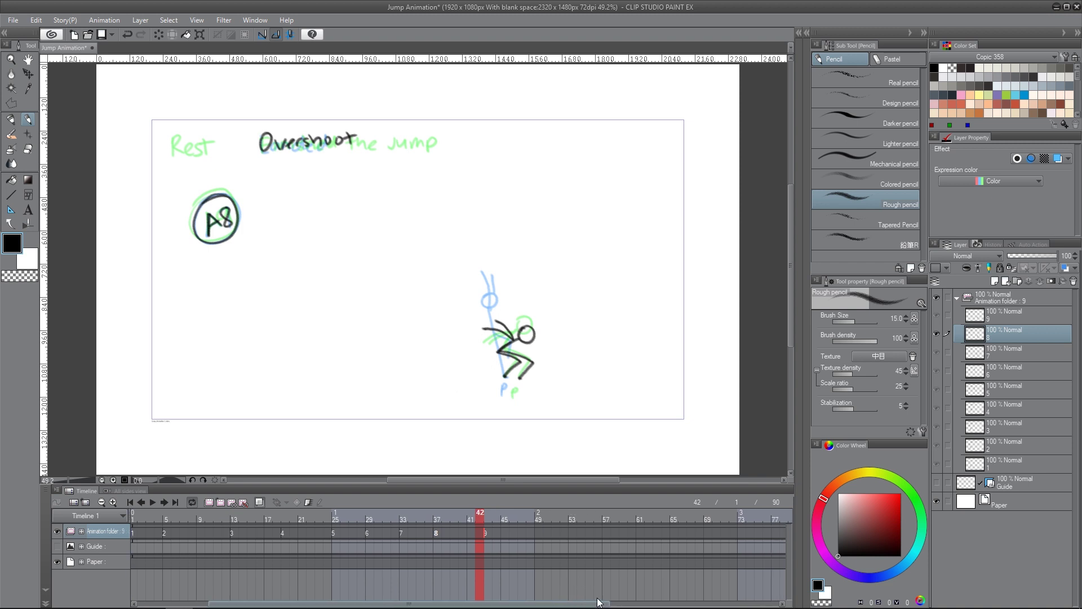
pyautogui.moveTo(473, 516); pyautogui.dragTo(446, 527)
pyautogui.moveTo(542, 602); pyautogui.dragTo(651, 586)
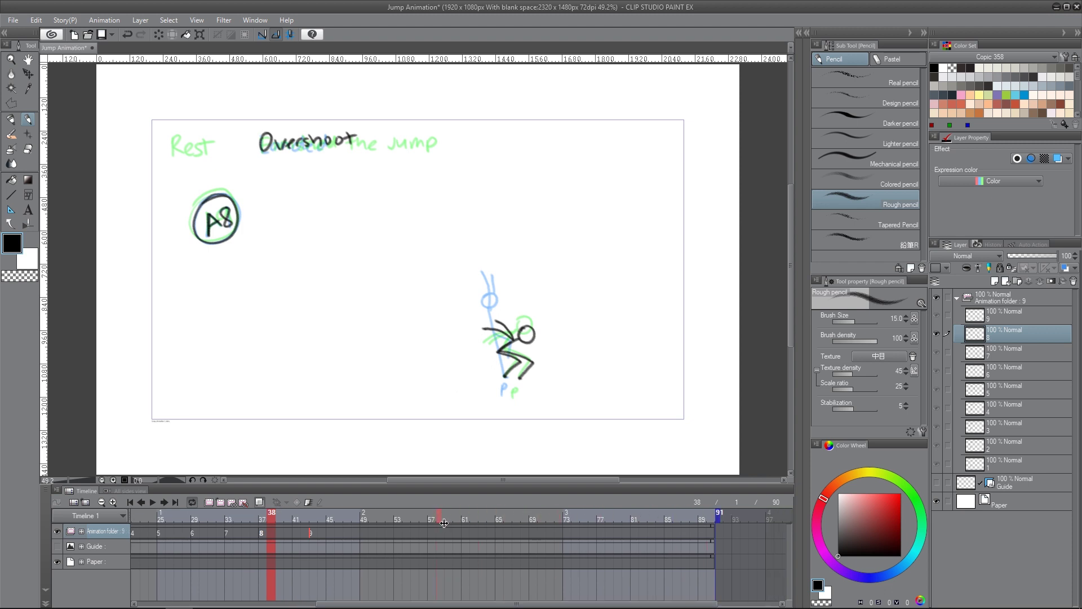
pyautogui.moveTo(500, 524); pyautogui.dragTo(499, 524)
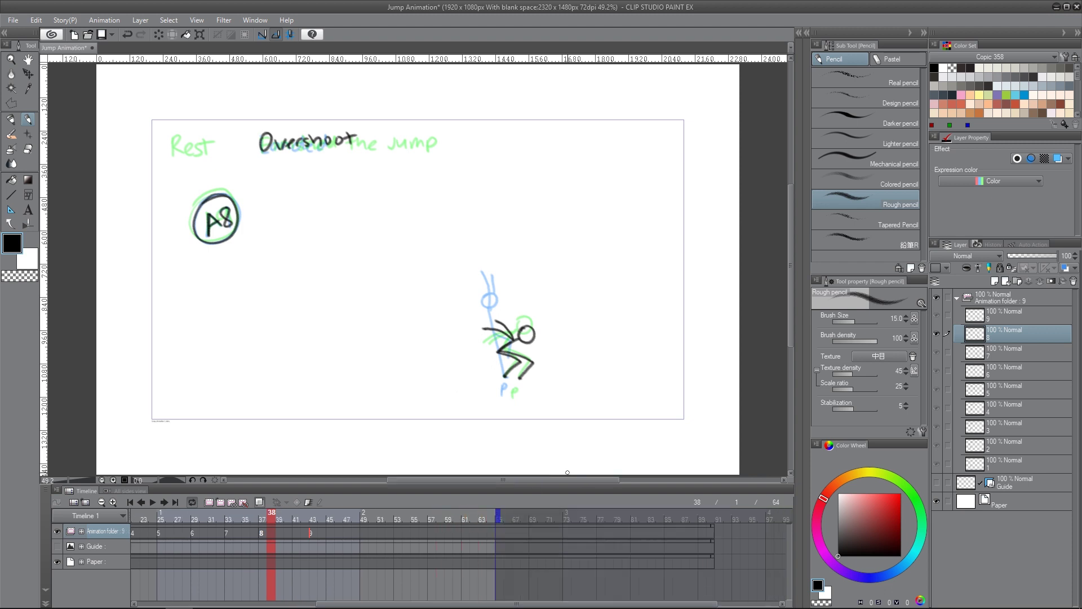
pyautogui.click(153, 501)
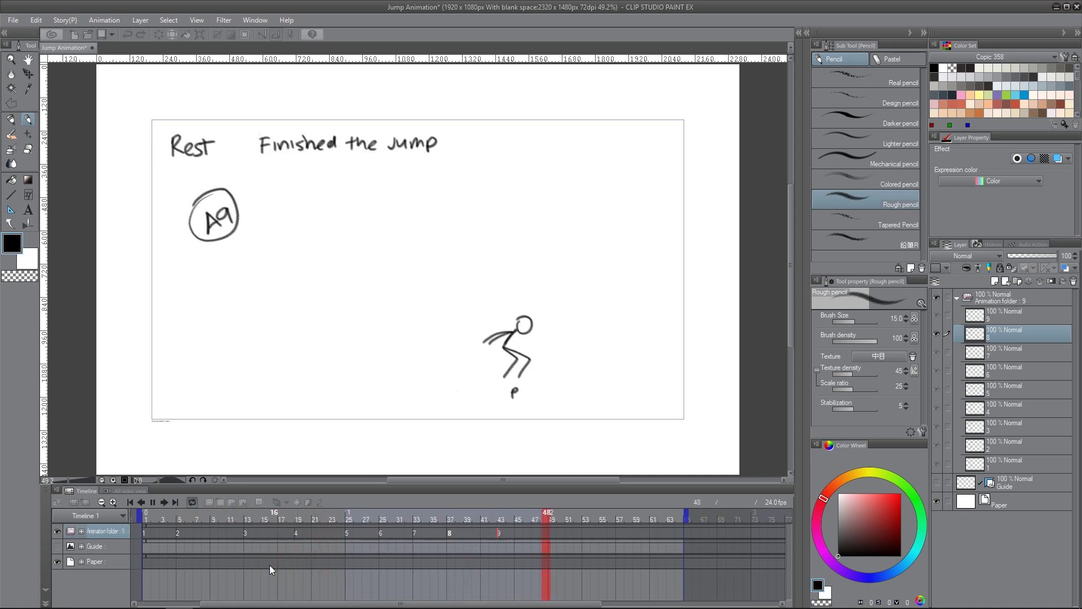
pyautogui.click(143, 521)
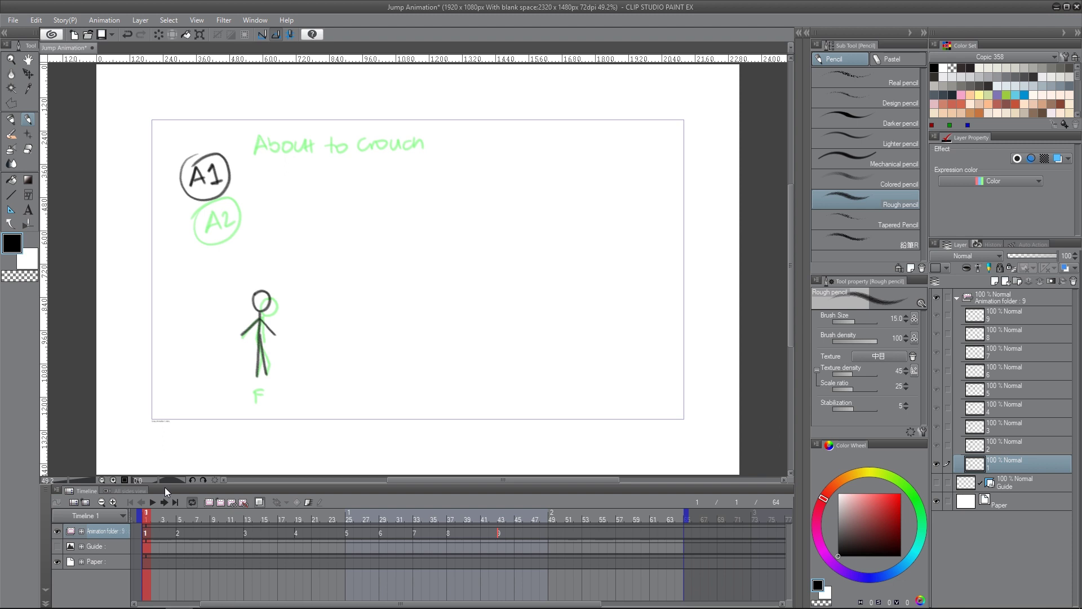
# - Add a new animation folder above the collapsed stick-figure folder and lower the stick-figure folder's opacity to 50%
pyautogui.click(957, 298)
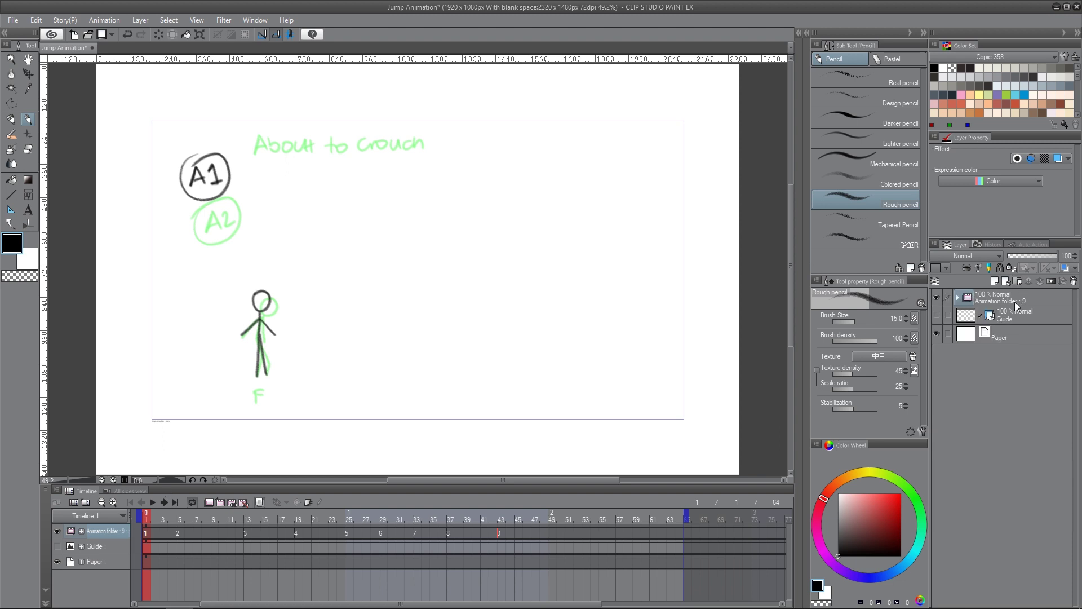
pyautogui.click(209, 502)
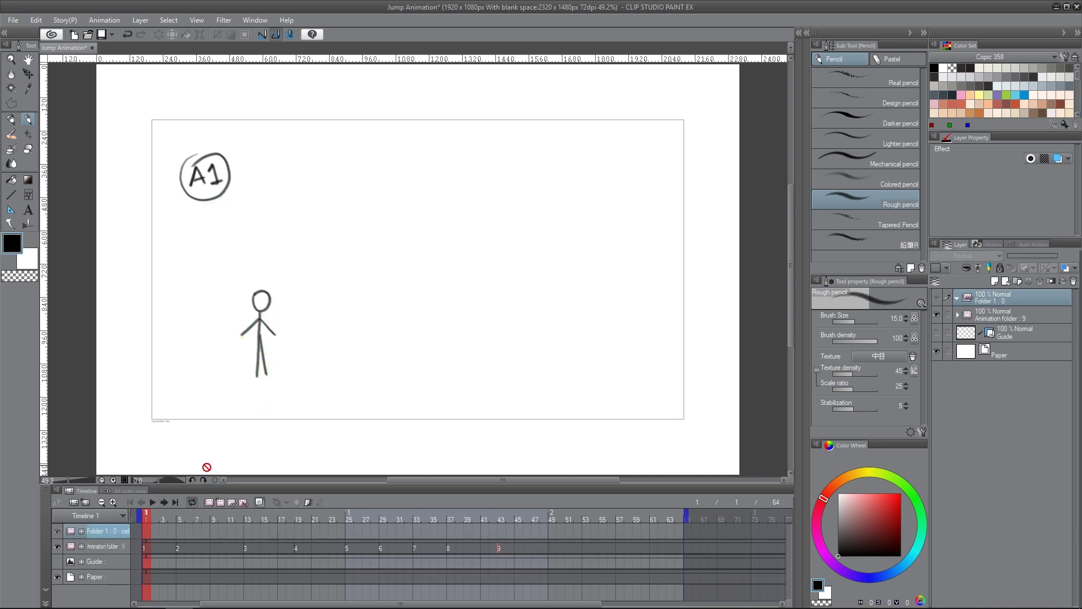
pyautogui.click(107, 546)
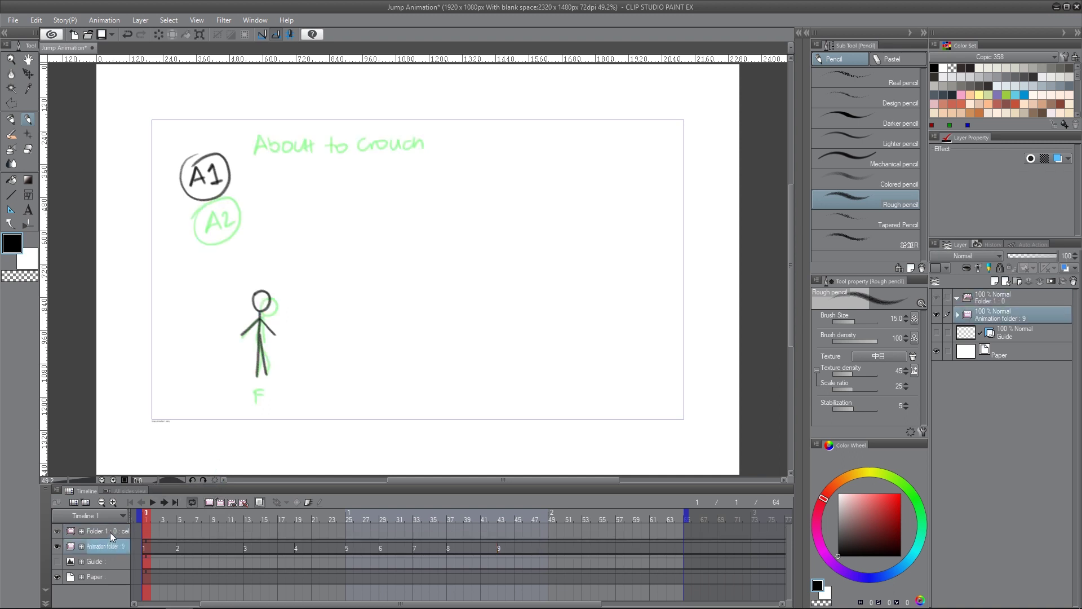
pyautogui.click(1035, 256)
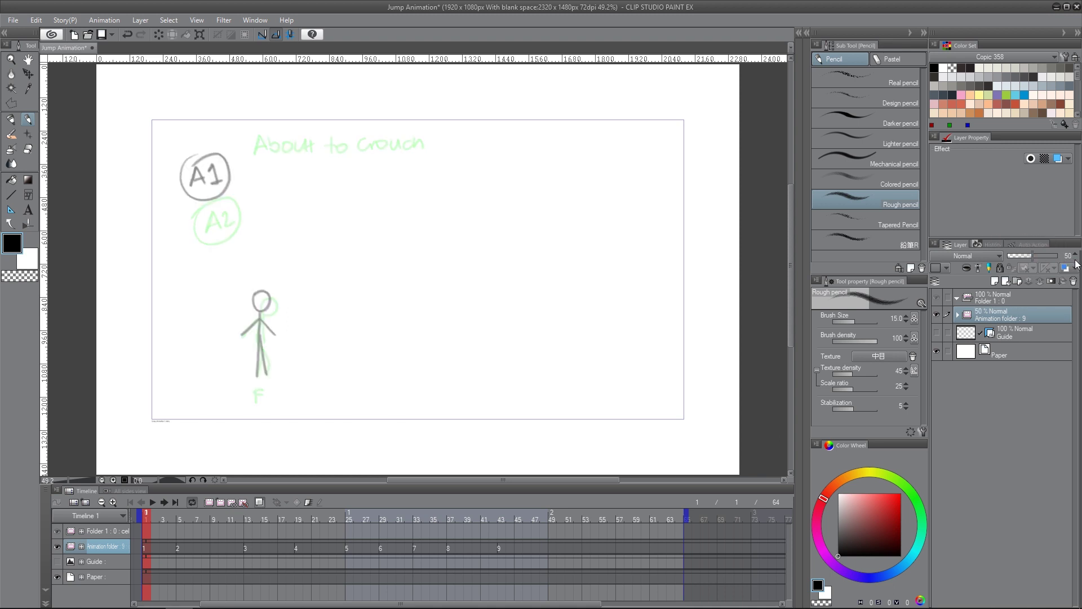
pyautogui.click(992, 297)
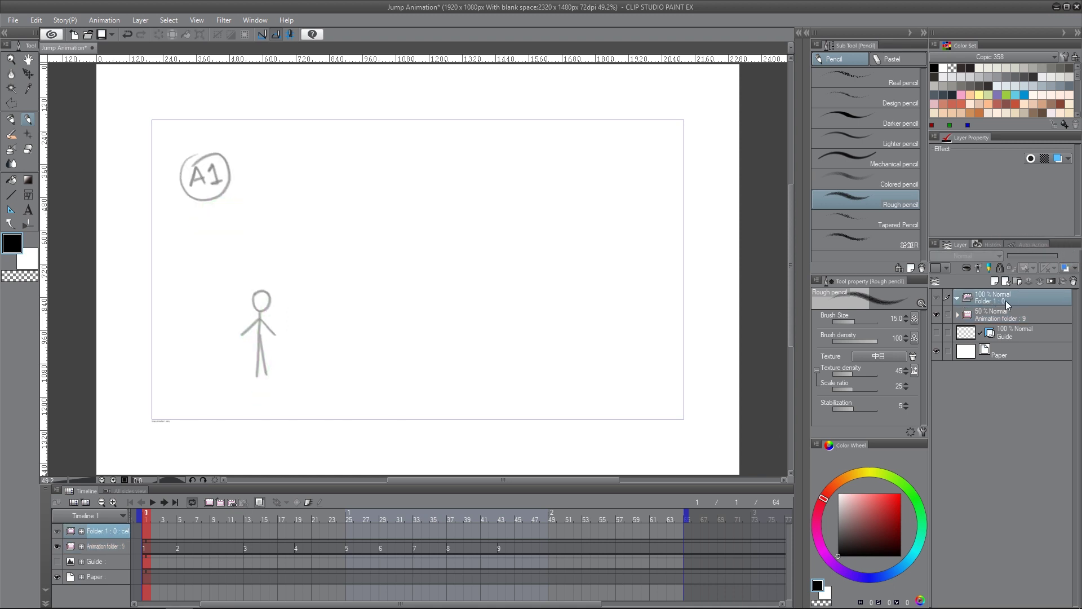
# - Add cel 1 on frame 1 of the new folder and sketch a side-view head and torso over A1 with an 8.0 pencil
pyautogui.click(221, 502)
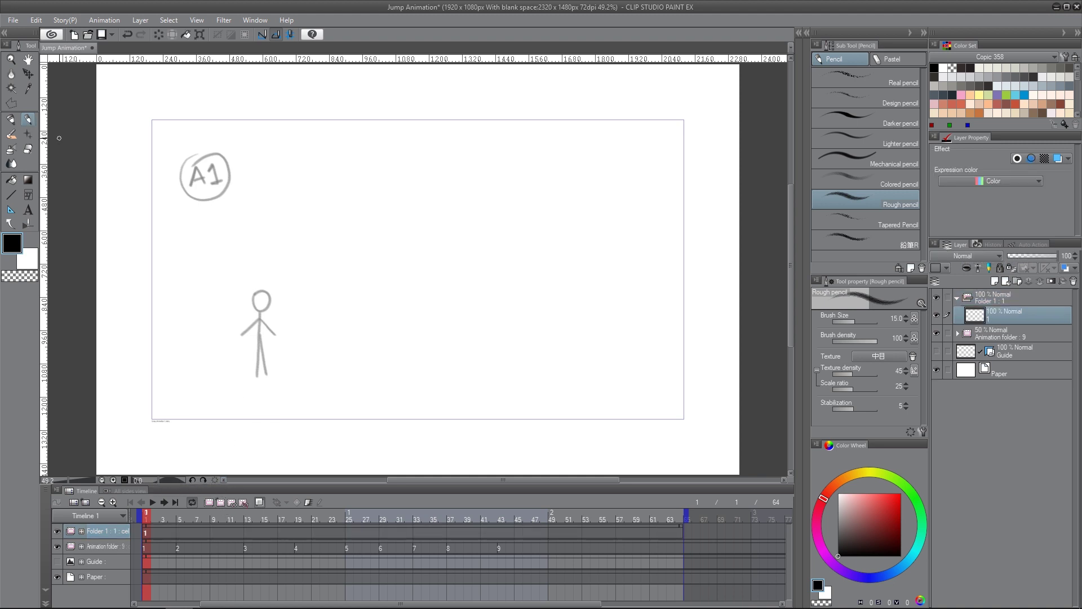
pyautogui.press('Right')
pyautogui.press('Left')
pyautogui.scroll(3, 375, 273)
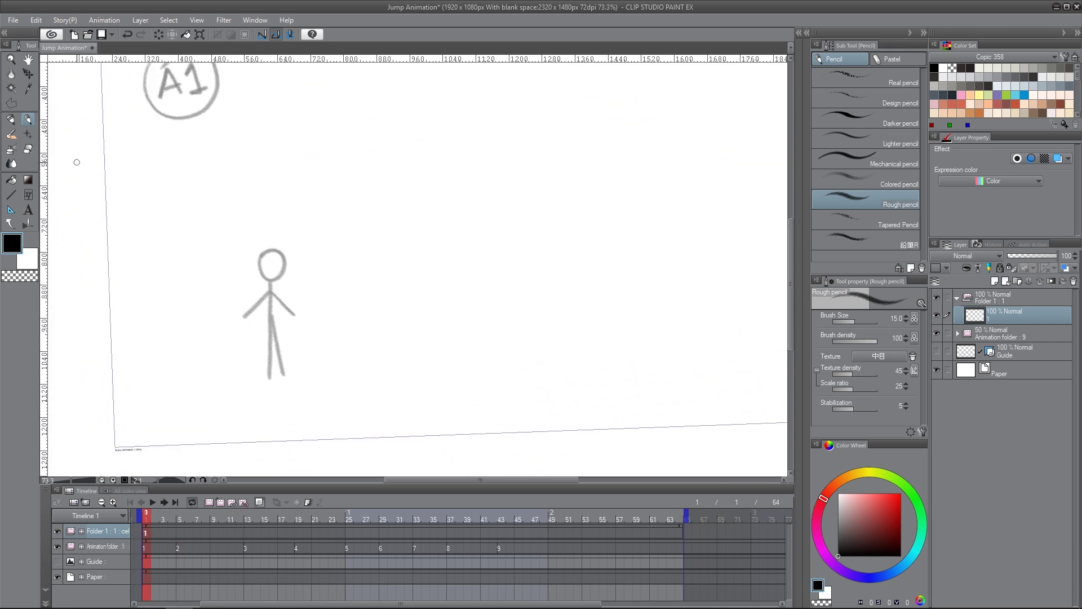
pyautogui.press('[')
pyautogui.press('[')
pyautogui.press('[')
pyautogui.moveTo(267, 226)
pyautogui.mouseDown()
pyautogui.moveTo(288, 232)
pyautogui.moveTo(283, 252)
pyautogui.moveTo(268, 252)
pyautogui.moveTo(271, 303)
pyautogui.mouseUp()
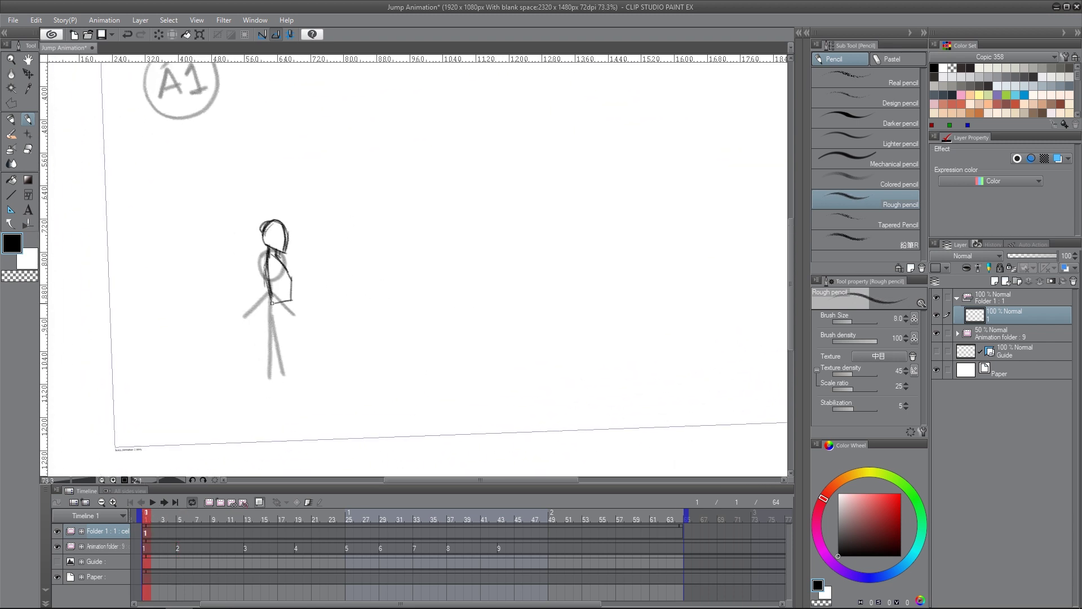
pyautogui.moveTo(282, 253); pyautogui.dragTo(292, 329)
pyautogui.moveTo(291, 274); pyautogui.dragTo(296, 289)
# - Sketch the standing figure's legs, feet and hanging arm below and beside the torso
pyautogui.moveTo(270, 321); pyautogui.dragTo(280, 381)
pyautogui.moveTo(290, 329)
pyautogui.mouseDown()
pyautogui.moveTo(293, 407)
pyautogui.moveTo(283, 431)
pyautogui.mouseUp()
pyautogui.moveTo(274, 371)
pyautogui.mouseDown()
pyautogui.moveTo(276, 442)
pyautogui.moveTo(301, 442)
pyautogui.mouseUp()
pyautogui.moveTo(291, 324)
pyautogui.mouseDown()
pyautogui.moveTo(297, 374)
pyautogui.moveTo(285, 430)
pyautogui.mouseUp()
pyautogui.moveTo(266, 255); pyautogui.dragTo(278, 302)
pyautogui.moveTo(265, 281); pyautogui.dragTo(274, 345)
pyautogui.hotkey('ctrl', 'z')
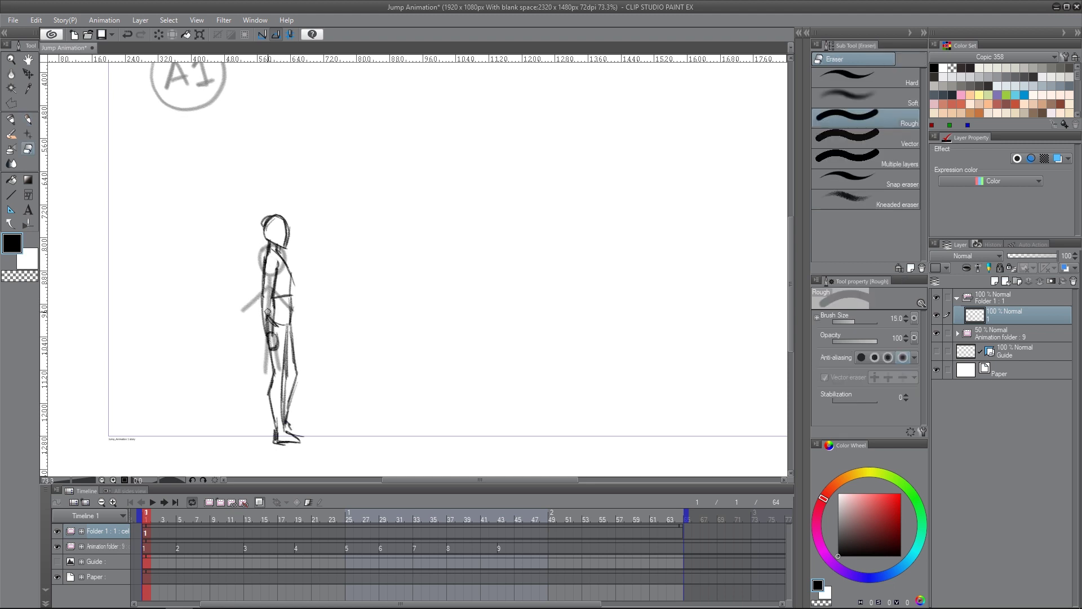
pyautogui.hotkey('ctrl', 'z')
pyautogui.moveTo(291, 302); pyautogui.dragTo(285, 389)
# - Scale down the standing figure and move it so its feet line up with the A1 stick figure's feet
pyautogui.press('k')
pyautogui.moveTo(309, 314)
pyautogui.mouseDown()
pyautogui.moveTo(309, 375)
pyautogui.moveTo(299, 310)
pyautogui.mouseUp()
pyautogui.hotkey('ctrl', 't')
pyautogui.press('Return')
pyautogui.scroll(-1, 430, 287)
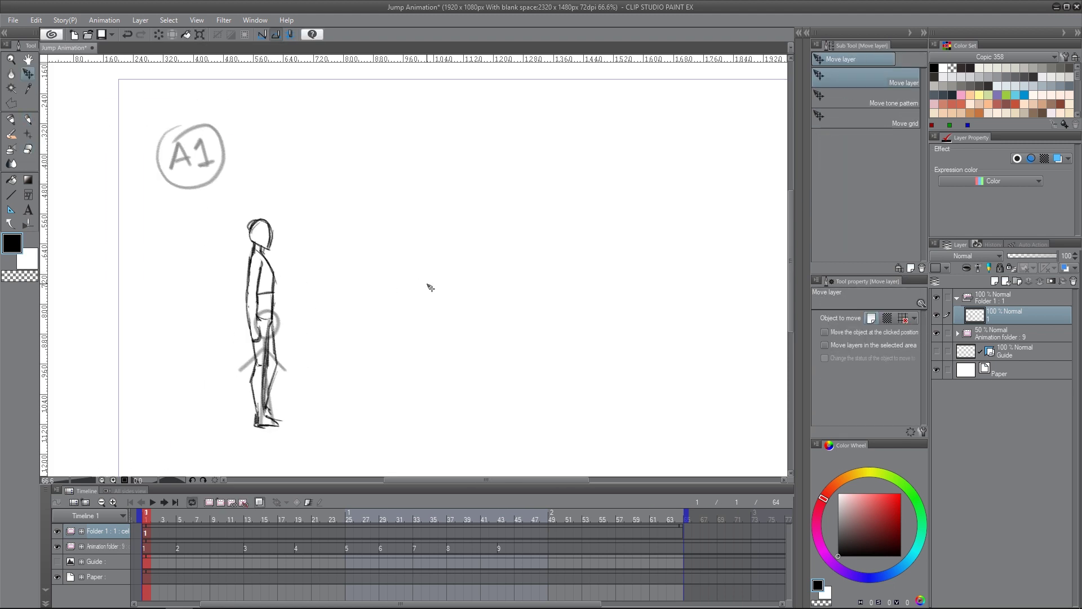
pyautogui.hotkey('ctrl', 't')
pyautogui.moveTo(279, 213); pyautogui.dragTo(279, 276)
pyautogui.click(225, 443)
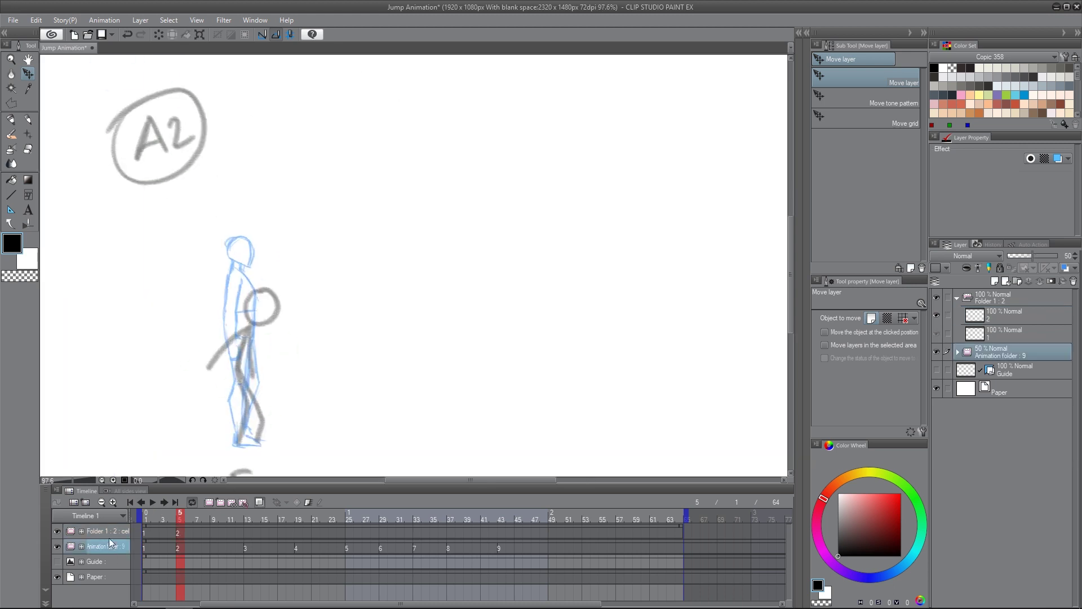
# - Lower the stick-figure folder's opacity to 20% and sketch the A2 body about to crouch on cel 2
pyautogui.click(1075, 260)
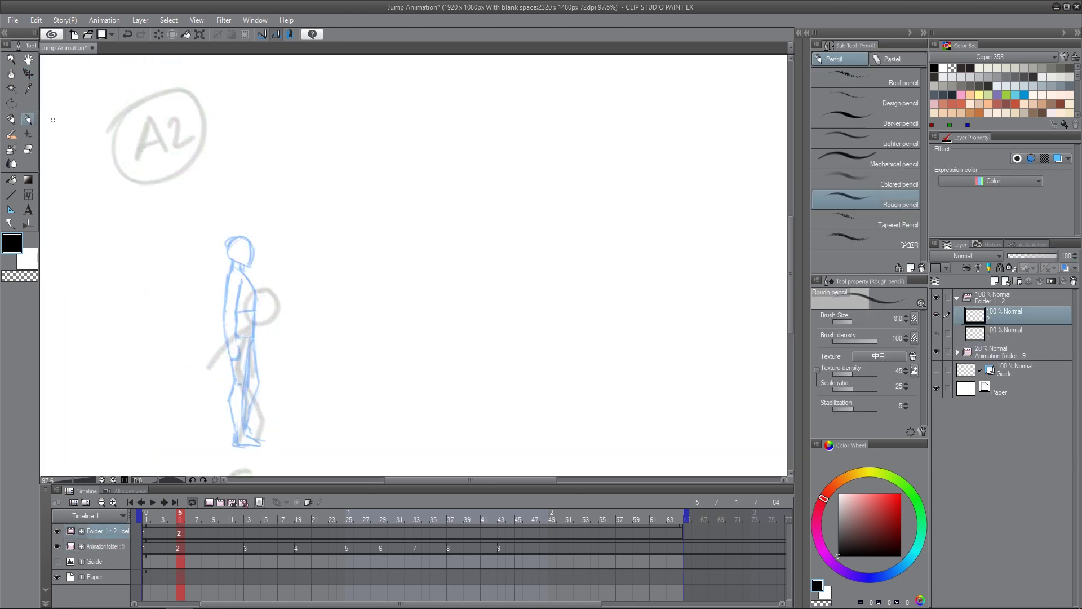
pyautogui.moveTo(314, 281)
pyautogui.mouseDown()
pyautogui.moveTo(337, 298)
pyautogui.moveTo(310, 325)
pyautogui.moveTo(278, 332)
pyautogui.mouseUp()
pyautogui.hotkey('ctrl', 'z')
pyautogui.hotkey('ctrl', 'z')
pyautogui.hotkey('ctrl', 'z')
pyautogui.moveTo(309, 248)
pyautogui.mouseDown()
pyautogui.moveTo(279, 344)
pyautogui.moveTo(286, 423)
pyautogui.mouseUp()
pyautogui.moveTo(282, 373); pyautogui.dragTo(293, 434)
pyautogui.moveTo(298, 332); pyautogui.dragTo(290, 437)
pyautogui.moveTo(290, 279)
pyautogui.mouseDown()
pyautogui.moveTo(272, 345)
pyautogui.moveTo(284, 292)
pyautogui.moveTo(276, 310)
pyautogui.moveTo(289, 327)
pyautogui.moveTo(300, 275)
pyautogui.moveTo(324, 333)
pyautogui.moveTo(314, 333)
pyautogui.moveTo(319, 351)
pyautogui.moveTo(282, 358)
pyautogui.moveTo(262, 391)
pyautogui.moveTo(307, 361)
pyautogui.moveTo(284, 368)
pyautogui.mouseUp()
pyautogui.press('e')
pyautogui.click(28, 119)
pyautogui.click(28, 149)
pyautogui.click(28, 119)
# - Add cel 3 on frame 13 and sketch the crouching body with bent legs over stick figure A3
pyautogui.click(248, 533)
pyautogui.click(220, 502)
pyautogui.click(28, 74)
pyautogui.click(28, 119)
pyautogui.moveTo(274, 342)
pyautogui.mouseDown()
pyautogui.moveTo(277, 379)
pyautogui.moveTo(308, 393)
pyautogui.mouseUp()
pyautogui.moveTo(256, 381)
pyautogui.mouseDown()
pyautogui.moveTo(306, 394)
pyautogui.moveTo(287, 396)
pyautogui.moveTo(274, 437)
pyautogui.mouseUp()
pyautogui.moveTo(274, 438); pyautogui.dragTo(303, 438)
pyautogui.hotkey('ctrl', 'z')
pyautogui.hotkey('ctrl', 'z')
pyautogui.hotkey('ctrl', 'z')
# - Transform the crouching drawing on cel 3 and redraw its foot and lower leg
pyautogui.hotkey('ctrl', 't')
pyautogui.moveTo(297, 367); pyautogui.dragTo(303, 365)
pyautogui.press('Return')
pyautogui.moveTo(275, 436); pyautogui.dragTo(302, 438)
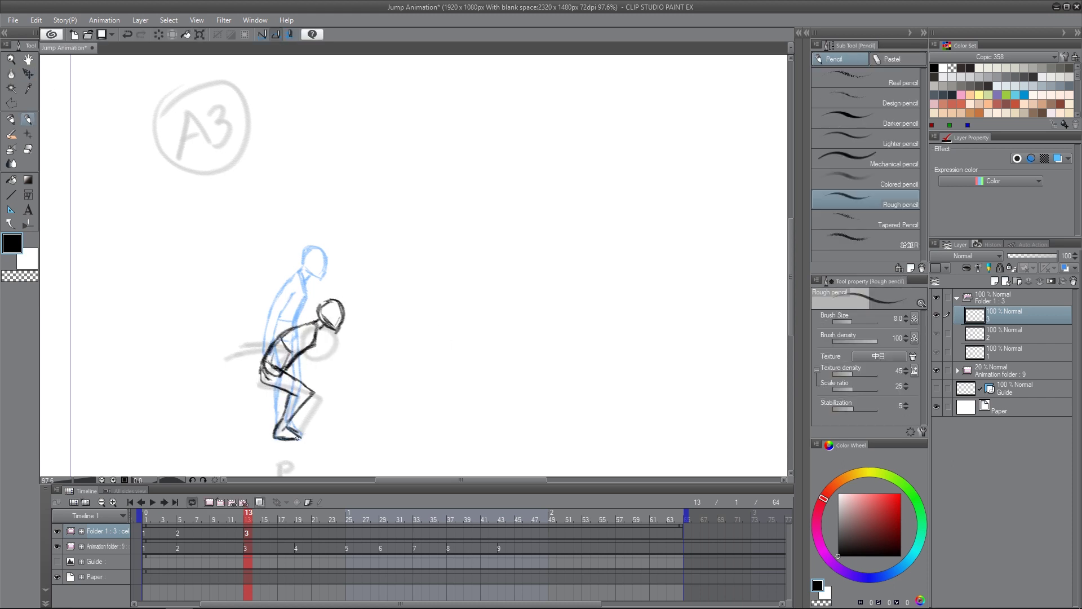
pyautogui.moveTo(317, 392); pyautogui.dragTo(288, 426)
pyautogui.click(28, 149)
pyautogui.click(29, 120)
# - Refine the crouching figure's thigh and draw its arms stretched out behind the body
pyautogui.moveTo(266, 365); pyautogui.dragTo(284, 392)
pyautogui.moveTo(304, 324)
pyautogui.mouseDown()
pyautogui.moveTo(268, 330)
pyautogui.moveTo(247, 347)
pyautogui.moveTo(299, 332)
pyautogui.moveTo(250, 354)
pyautogui.mouseUp()
pyautogui.moveTo(279, 326); pyautogui.dragTo(303, 323)
pyautogui.press('e')
# - Add cel 4 on frame 19 and sketch the head and forward-leaning torso of the about-to-jump pose A4
pyautogui.click(299, 536)
pyautogui.click(220, 502)
pyautogui.press('p')
pyautogui.moveTo(342, 276)
pyautogui.mouseDown()
pyautogui.moveTo(368, 285)
pyautogui.moveTo(365, 298)
pyautogui.mouseUp()
pyautogui.moveTo(353, 296); pyautogui.dragTo(351, 304)
pyautogui.moveTo(344, 292)
pyautogui.mouseDown()
pyautogui.moveTo(331, 327)
pyautogui.moveTo(342, 347)
pyautogui.moveTo(317, 350)
pyautogui.mouseUp()
pyautogui.moveTo(351, 305)
pyautogui.mouseDown()
pyautogui.moveTo(342, 350)
pyautogui.moveTo(347, 312)
pyautogui.mouseUp()
pyautogui.click(28, 74)
pyautogui.click(28, 119)
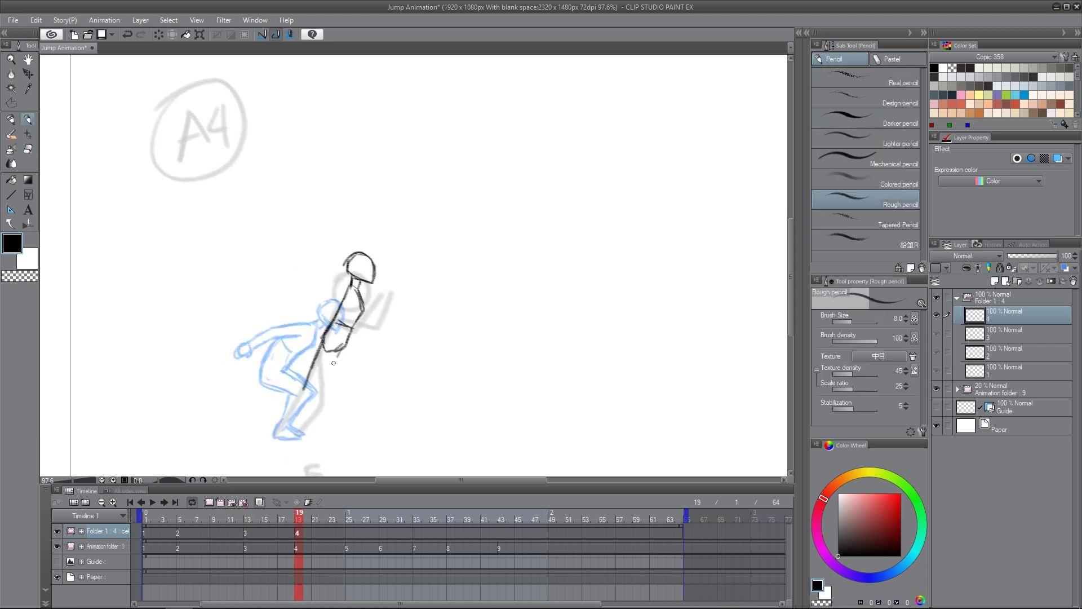
# - Draw the A4 figure's stretched legs and feet, pushing off from the crouching figure's foot position
pyautogui.moveTo(339, 352); pyautogui.dragTo(292, 428)
pyautogui.moveTo(305, 388); pyautogui.dragTo(279, 429)
pyautogui.moveTo(279, 429); pyautogui.dragTo(301, 446)
pyautogui.click(28, 74)
pyautogui.moveTo(338, 339); pyautogui.dragTo(295, 433)
pyautogui.click(28, 120)
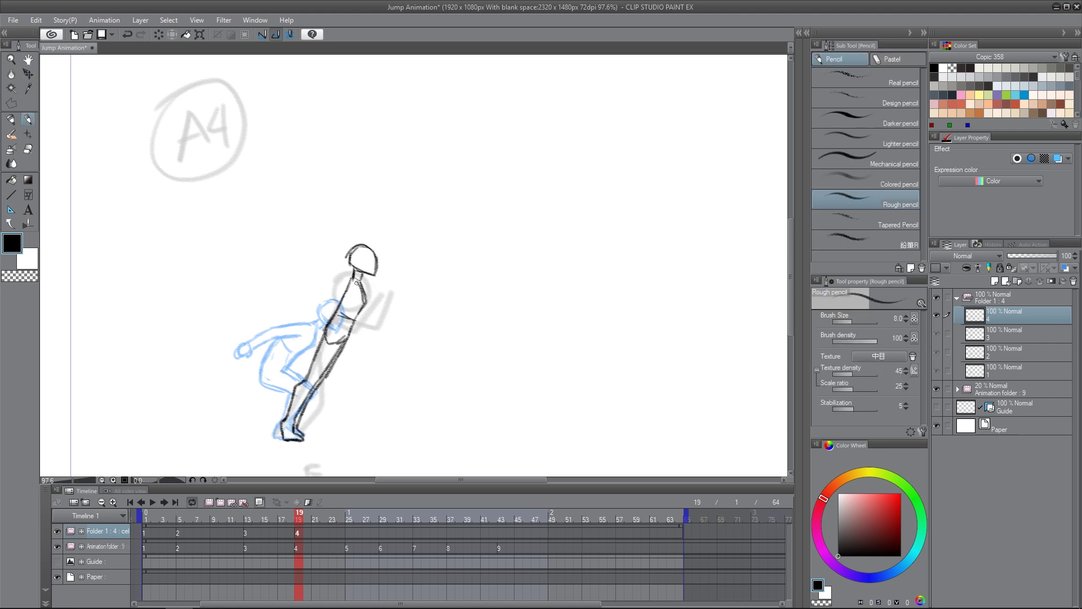
# - Draw the A4 figure's bent arms raised in front of the chest and adjust the drawing with a transform
pyautogui.click(28, 149)
pyautogui.moveTo(350, 280); pyautogui.dragTo(366, 326)
pyautogui.click(28, 120)
pyautogui.moveTo(367, 317)
pyautogui.mouseDown()
pyautogui.moveTo(389, 295)
pyautogui.moveTo(399, 304)
pyautogui.mouseUp()
pyautogui.moveTo(364, 284); pyautogui.dragTo(386, 318)
pyautogui.moveTo(363, 272); pyautogui.dragTo(337, 315)
pyautogui.click(12, 104)
pyautogui.hotkey('ctrl', 't')
pyautogui.press('Return')
pyautogui.click(28, 120)
# - Add cel 5 on frame 25 and sketch the arched torso and bent legs of the jumped pose over A5
pyautogui.moveTo(298, 519); pyautogui.dragTo(349, 519)
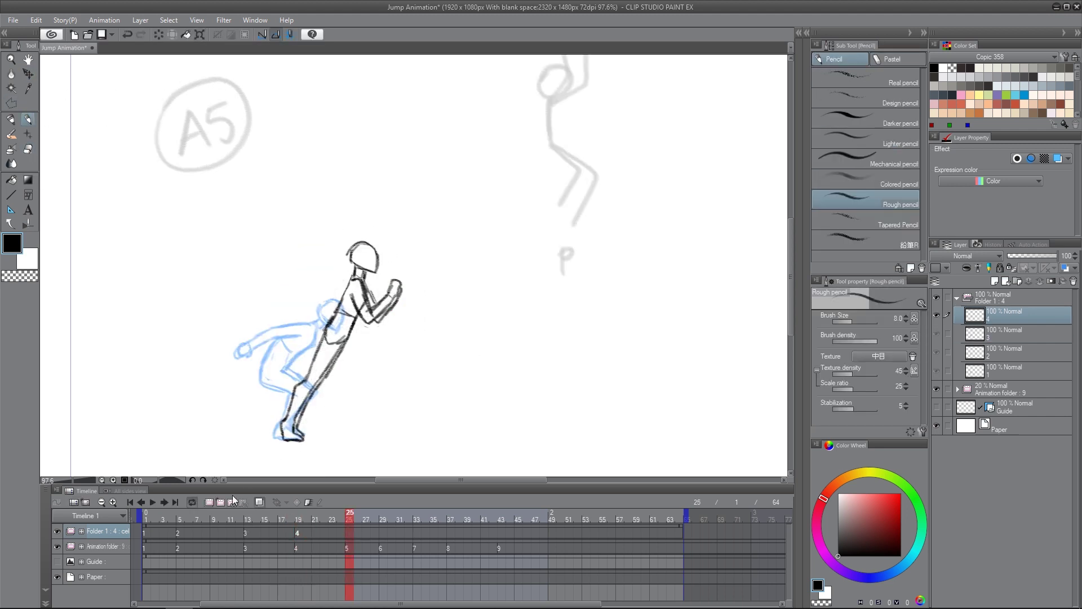
pyautogui.click(221, 503)
pyautogui.moveTo(508, 163); pyautogui.dragTo(344, 282)
pyautogui.moveTo(396, 182)
pyautogui.mouseDown()
pyautogui.moveTo(372, 254)
pyautogui.moveTo(389, 279)
pyautogui.mouseUp()
pyautogui.moveTo(395, 232); pyautogui.dragTo(425, 304)
pyautogui.moveTo(430, 293); pyautogui.dragTo(386, 338)
pyautogui.moveTo(389, 325); pyautogui.dragTo(389, 358)
pyautogui.moveTo(409, 264); pyautogui.dragTo(447, 293)
pyautogui.moveTo(446, 296); pyautogui.dragTo(420, 356)
# - Draw both arms of the A5 figure raised above its head and clean up the lines
pyautogui.moveTo(403, 190)
pyautogui.mouseDown()
pyautogui.moveTo(392, 243)
pyautogui.moveTo(388, 135)
pyautogui.moveTo(403, 153)
pyautogui.mouseUp()
pyautogui.moveTo(401, 149); pyautogui.dragTo(393, 230)
pyautogui.moveTo(420, 164); pyautogui.dragTo(396, 230)
pyautogui.moveTo(413, 155)
pyautogui.mouseDown()
pyautogui.moveTo(406, 198)
pyautogui.moveTo(420, 163)
pyautogui.mouseUp()
pyautogui.press('e')
pyautogui.press('p')
# - Adjust the A5 figure by transforming selected parts of the drawing twice, clearing the selection each time
pyautogui.press('m')
pyautogui.hotkey('ctrl', 't')
pyautogui.moveTo(403, 120); pyautogui.dragTo(404, 127)
pyautogui.press('Return')
pyautogui.hotkey('ctrl', 'd')
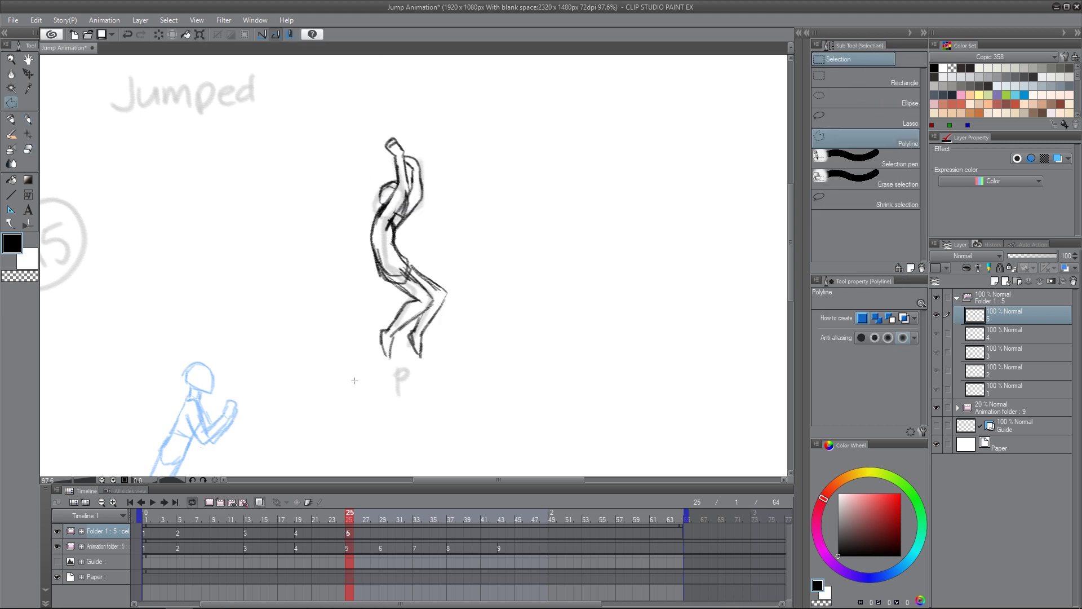
pyautogui.hotkey('ctrl', 't')
pyautogui.moveTo(409, 388); pyautogui.dragTo(412, 398)
pyautogui.press('Return')
pyautogui.hotkey('ctrl', 'd')
# - Add cel 6 on frame 29 and sketch the head, torso and legs of the about-to-land pose over A6
pyautogui.click(383, 518)
pyautogui.click(220, 502)
pyautogui.press('p')
pyautogui.moveTo(377, 168)
pyautogui.mouseDown()
pyautogui.moveTo(400, 186)
pyautogui.moveTo(399, 220)
pyautogui.mouseUp()
pyautogui.moveTo(376, 189); pyautogui.dragTo(420, 296)
pyautogui.moveTo(428, 251)
pyautogui.mouseDown()
pyautogui.moveTo(440, 341)
pyautogui.moveTo(455, 361)
pyautogui.mouseUp()
pyautogui.moveTo(416, 239)
pyautogui.mouseDown()
pyautogui.moveTo(449, 271)
pyautogui.moveTo(434, 318)
pyautogui.mouseUp()
pyautogui.moveTo(443, 265); pyautogui.dragTo(431, 302)
# - Draw the A6 figure's arms raised overhead and clean up the lines
pyautogui.moveTo(378, 175)
pyautogui.mouseDown()
pyautogui.moveTo(385, 195)
pyautogui.moveTo(384, 150)
pyautogui.mouseUp()
pyautogui.moveTo(386, 203)
pyautogui.mouseDown()
pyautogui.moveTo(394, 124)
pyautogui.moveTo(383, 231)
pyautogui.mouseUp()
pyautogui.moveTo(411, 143)
pyautogui.mouseDown()
pyautogui.moveTo(401, 203)
pyautogui.moveTo(375, 108)
pyautogui.mouseUp()
pyautogui.press('e')
pyautogui.press('p')
pyautogui.moveTo(461, 215)
pyautogui.mouseDown()
pyautogui.moveTo(444, 167)
pyautogui.moveTo(408, 157)
pyautogui.mouseUp()
# - Add cel 7 on frame 33 and sketch the figure's stretched body, arms and legs over the A7 pose
pyautogui.click(417, 518)
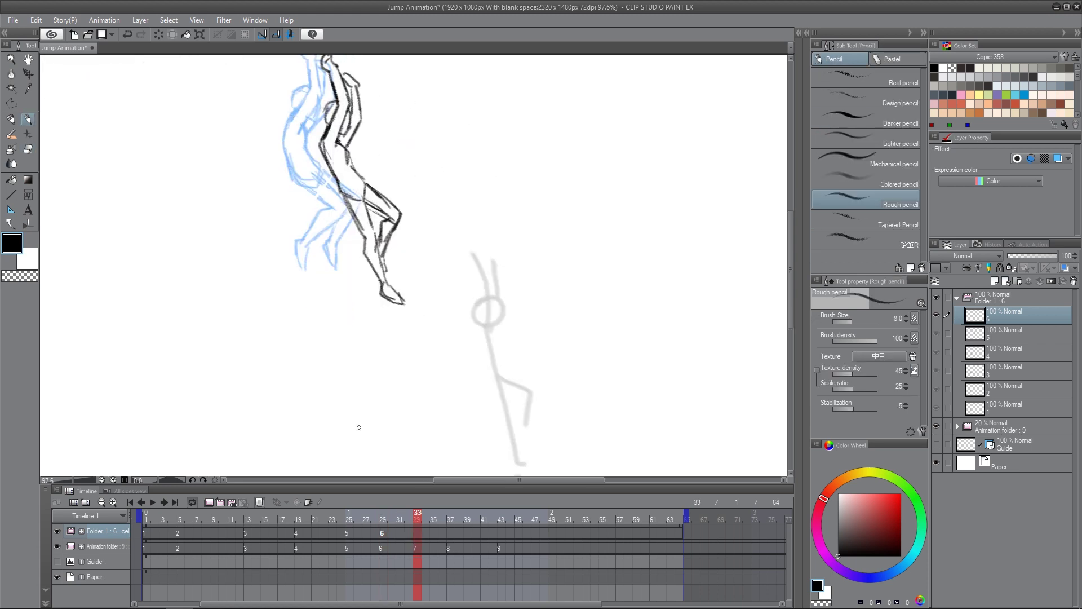
pyautogui.click(221, 502)
pyautogui.moveTo(336, 164)
pyautogui.mouseDown()
pyautogui.moveTo(327, 171)
pyautogui.moveTo(337, 198)
pyautogui.moveTo(316, 123)
pyautogui.mouseUp()
pyautogui.moveTo(324, 198); pyautogui.dragTo(401, 345)
pyautogui.moveTo(344, 254); pyautogui.dragTo(419, 368)
pyautogui.moveTo(345, 204); pyautogui.dragTo(366, 242)
pyautogui.moveTo(363, 248)
pyautogui.mouseDown()
pyautogui.moveTo(408, 275)
pyautogui.moveTo(394, 335)
pyautogui.mouseUp()
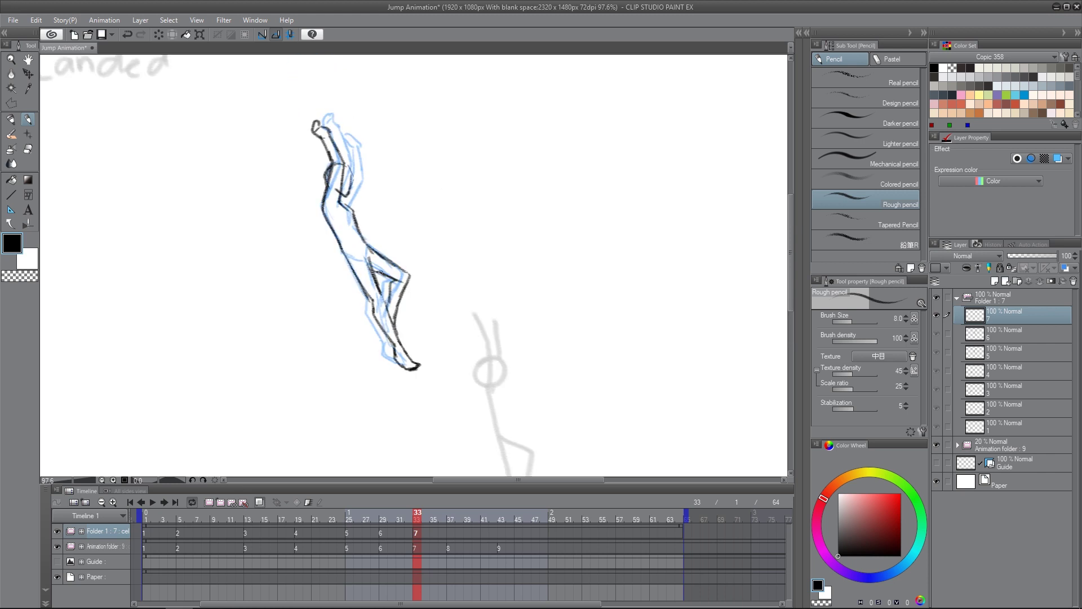
# - Clean up the A7 figure's lines, then move and transform the drawing to fit the pose
pyautogui.moveTo(353, 210)
pyautogui.mouseDown()
pyautogui.moveTo(346, 140)
pyautogui.moveTo(331, 134)
pyautogui.mouseUp()
pyautogui.press('e')
pyautogui.moveTo(479, 293); pyautogui.dragTo(409, 189)
pyautogui.press('k')
pyautogui.moveTo(339, 226); pyautogui.dragTo(440, 376)
pyautogui.hotkey('ctrl', 't')
pyautogui.moveTo(536, 208)
pyautogui.mouseDown()
pyautogui.moveTo(543, 220)
pyautogui.moveTo(493, 198)
pyautogui.mouseUp()
# - Add cel 8 on frame 37 and sketch the head and bent-over torso of the crouched landing pose
pyautogui.click(452, 515)
pyautogui.click(221, 502)
pyautogui.moveTo(407, 455); pyautogui.dragTo(507, 449)
pyautogui.press('p')
pyautogui.moveTo(449, 517); pyautogui.dragTo(249, 519)
pyautogui.moveTo(248, 316); pyautogui.dragTo(417, 321)
pyautogui.moveTo(442, 517)
pyautogui.mouseDown()
pyautogui.moveTo(186, 525)
pyautogui.moveTo(451, 518)
pyautogui.mouseUp()
pyautogui.scroll(1, 425, 277)
pyautogui.moveTo(496, 282)
pyautogui.mouseDown()
pyautogui.moveTo(425, 277)
pyautogui.moveTo(489, 328)
pyautogui.mouseUp()
pyautogui.moveTo(484, 292)
pyautogui.mouseDown()
pyautogui.moveTo(486, 326)
pyautogui.moveTo(462, 320)
pyautogui.moveTo(441, 357)
pyautogui.mouseUp()
pyautogui.moveTo(467, 318)
pyautogui.mouseDown()
pyautogui.moveTo(419, 361)
pyautogui.moveTo(444, 357)
pyautogui.mouseUp()
pyautogui.moveTo(468, 340); pyautogui.dragTo(442, 359)
# - Move and transform the A8 figure's head and torso to adjust their position
pyautogui.press('k')
pyautogui.hotkey('ctrl', 't')
pyautogui.moveTo(513, 242); pyautogui.dragTo(527, 265)
pyautogui.press('Return')
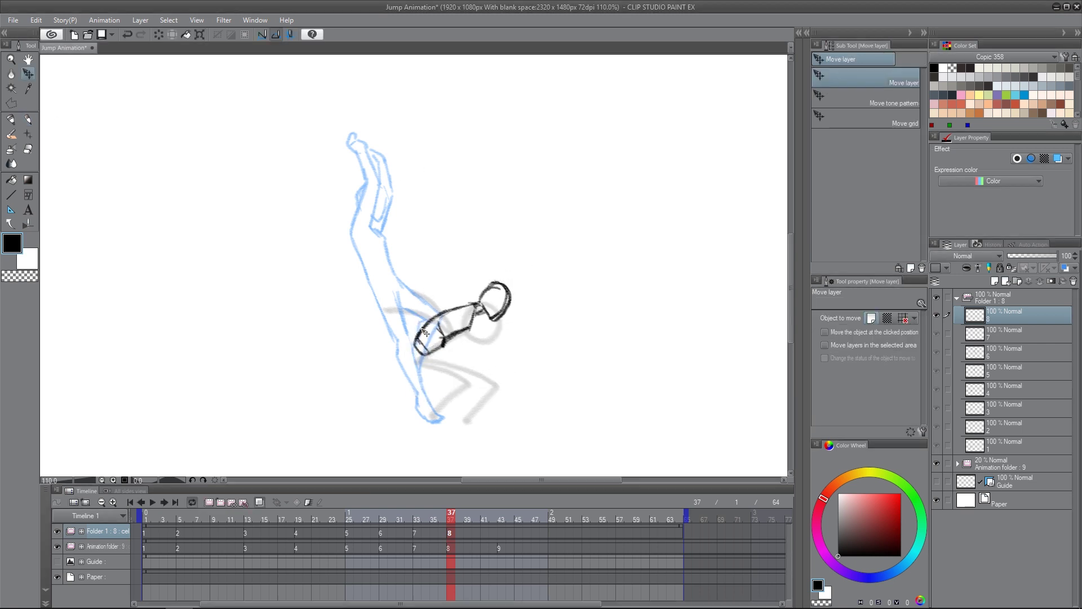
# - Draw the A8 figure's hips and bent legs in a deep crouch and nudge the drawing into place
pyautogui.press('p')
pyautogui.moveTo(411, 357)
pyautogui.mouseDown()
pyautogui.moveTo(444, 372)
pyautogui.moveTo(471, 367)
pyautogui.mouseUp()
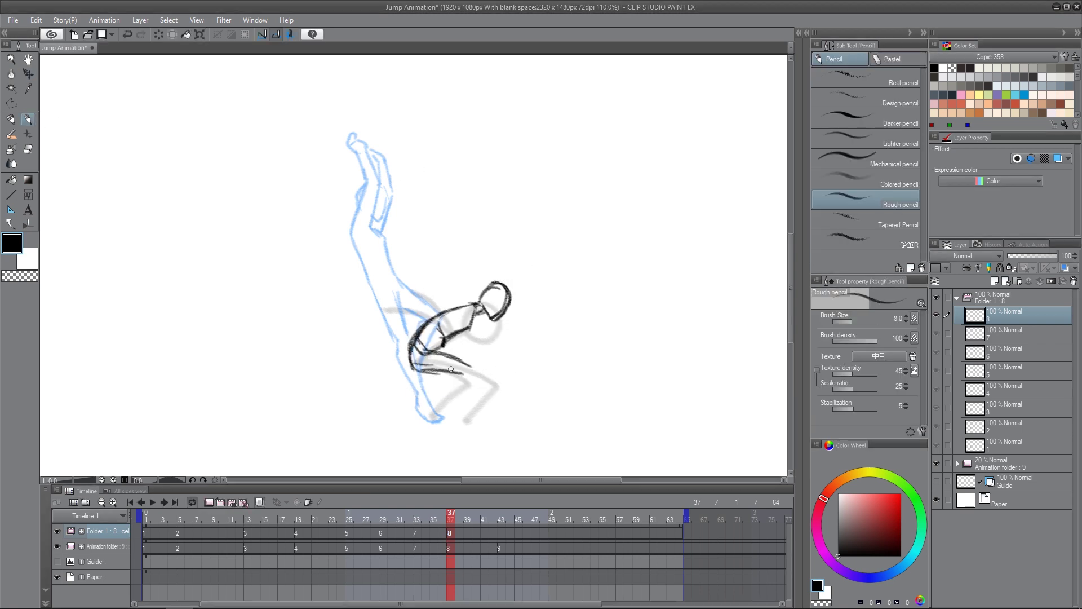
pyautogui.click(28, 75)
pyautogui.moveTo(445, 428); pyautogui.dragTo(435, 425)
pyautogui.press('p')
# - Select part of the A8 figure with a polyline selection, transform it and clear the selection
pyautogui.click(11, 104)
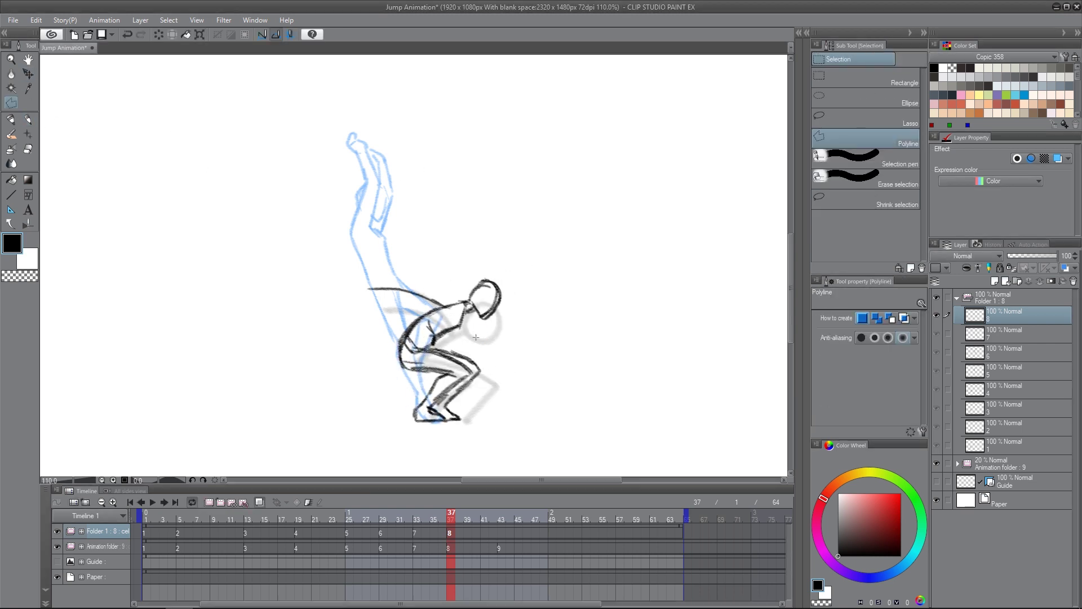
pyautogui.moveTo(464, 315); pyautogui.dragTo(467, 319)
pyautogui.hotkey('ctrl', 't')
pyautogui.press('Return')
pyautogui.hotkey('ctrl', 'd')
# - Refine the A8 figure's upper body with pencil strokes and undo the last stroke
pyautogui.click(28, 119)
pyautogui.moveTo(539, 239)
pyautogui.mouseDown()
pyautogui.moveTo(545, 257)
pyautogui.moveTo(447, 120)
pyautogui.mouseUp()
pyautogui.moveTo(491, 297); pyautogui.dragTo(454, 320)
pyautogui.hotkey('ctrl', 'z')
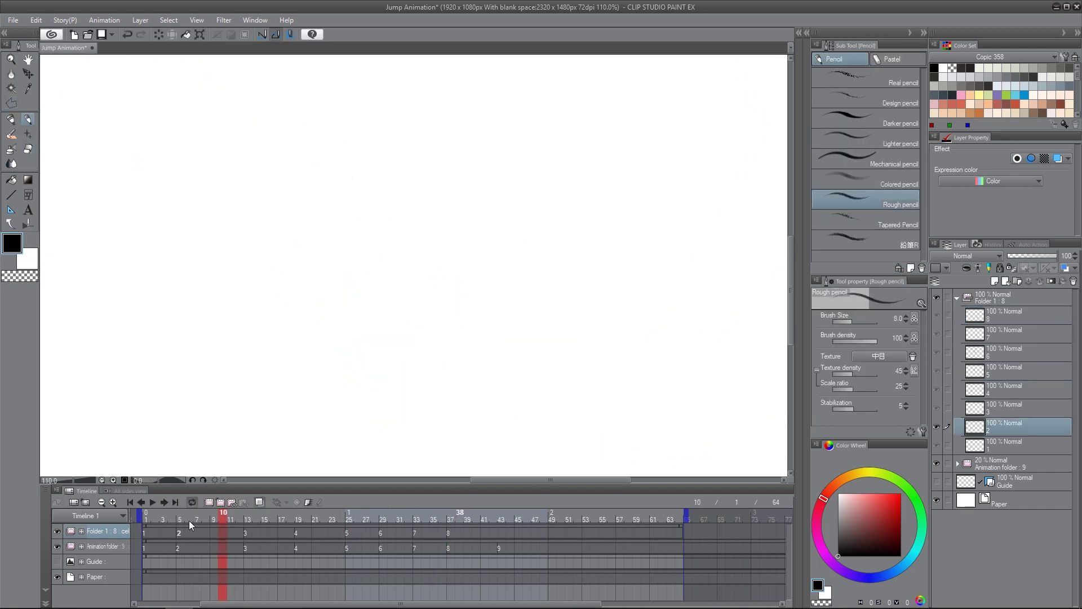
# - Raise the A9 figure's upper body by transforming a polyline selection, then erase the stray lines around the hips
pyautogui.click(12, 103)
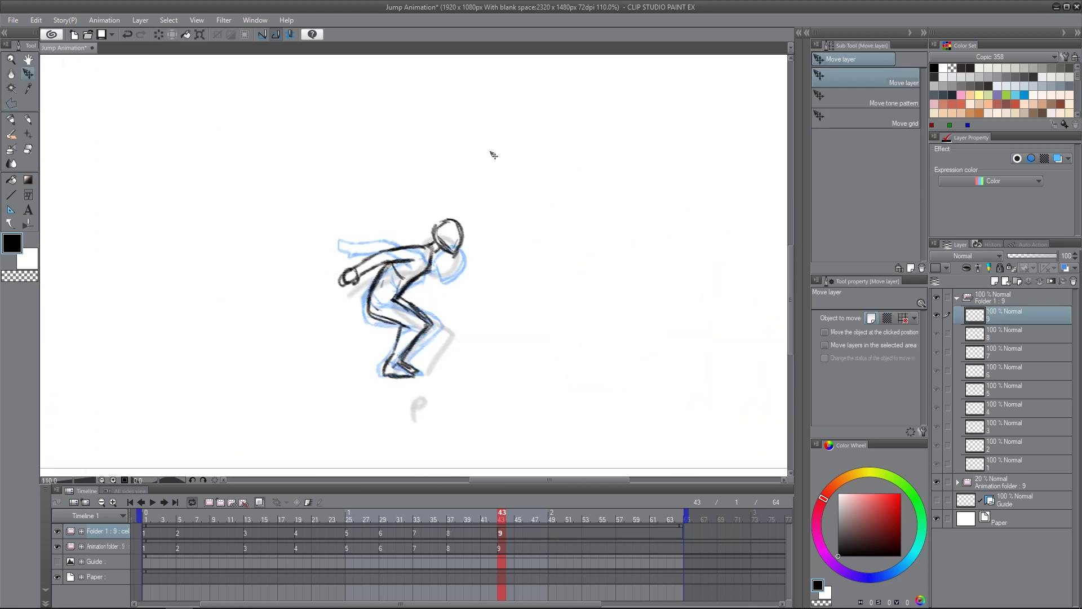
pyautogui.click(372, 210)
pyautogui.click(315, 272)
pyautogui.click(341, 323)
pyautogui.doubleClick(372, 210)
pyautogui.hotkey('ctrl', 't')
pyautogui.moveTo(403, 254); pyautogui.dragTo(405, 246)
pyautogui.press('Return')
pyautogui.hotkey('ctrl', 'd')
pyautogui.press('e')
pyautogui.moveTo(369, 313); pyautogui.dragTo(401, 325)
pyautogui.press('p')
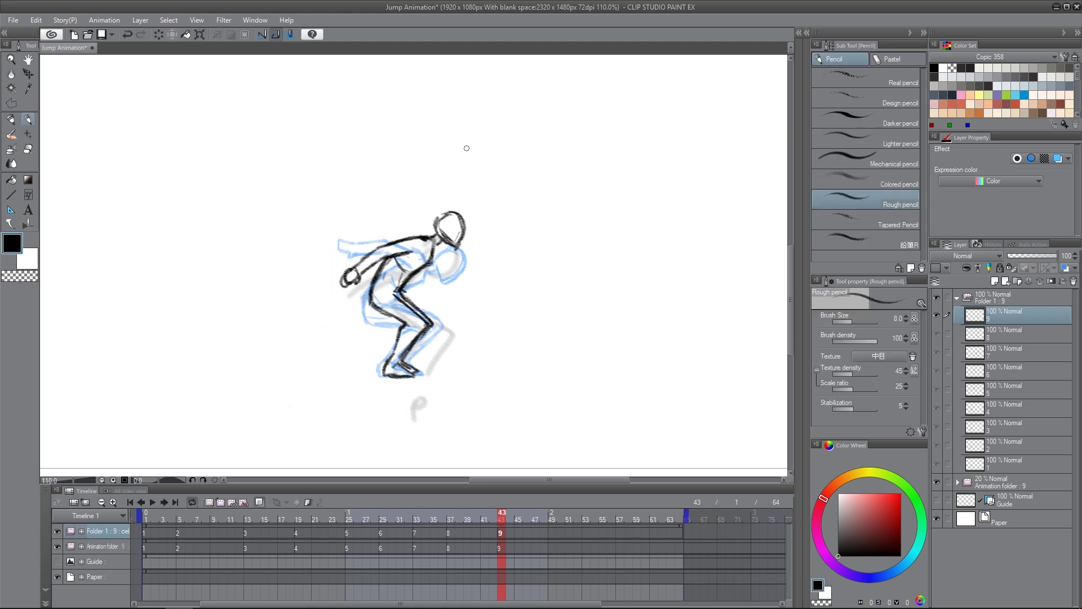
# - Hide the stick-figure animation folder, play the full-body sketch animation and return to the first frame
pyautogui.moveTo(501, 519)
pyautogui.mouseDown()
pyautogui.moveTo(466, 521)
pyautogui.moveTo(484, 521)
pyautogui.mouseUp()
pyautogui.click(501, 519)
pyautogui.moveTo(539, 604); pyautogui.dragTo(508, 603)
pyautogui.scroll(-3, 564, 282)
pyautogui.moveTo(505, 169); pyautogui.dragTo(594, 266)
pyautogui.click(57, 546)
pyautogui.moveTo(280, 519); pyautogui.dragTo(194, 520)
pyautogui.click(152, 502)
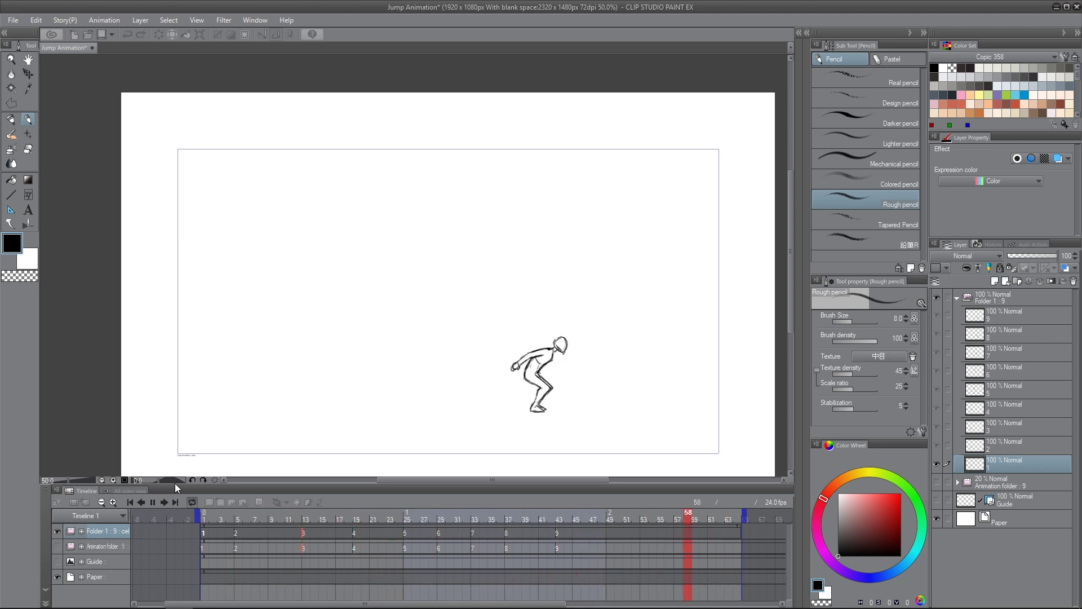
pyautogui.click(193, 511)
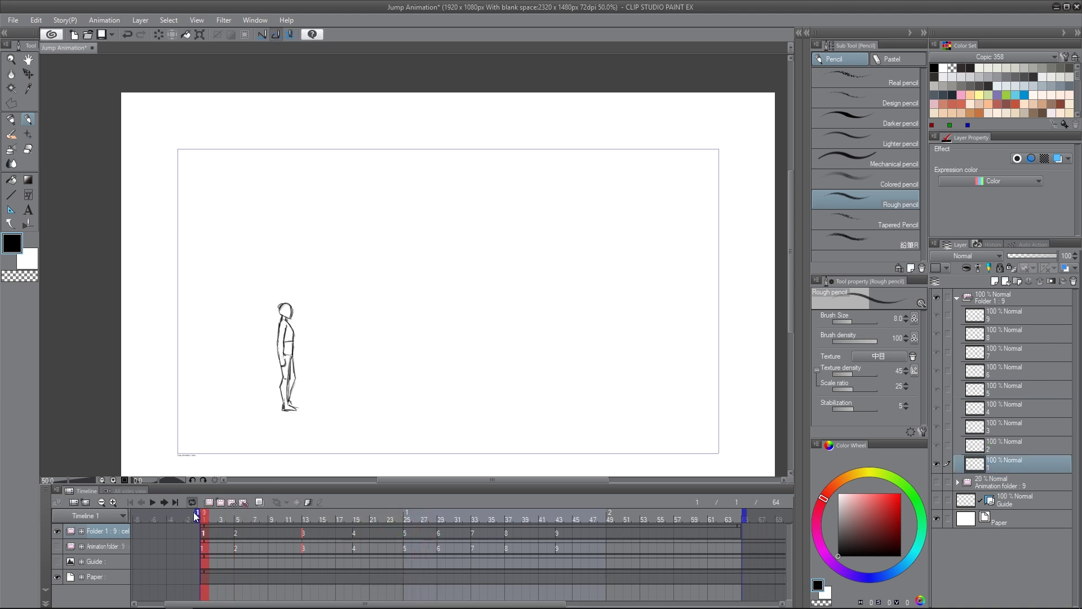
# - Beside the character reference image, set up an animation folder named Character with layer folder 1 and a drawing layer inside
pyautogui.click(807, 32)
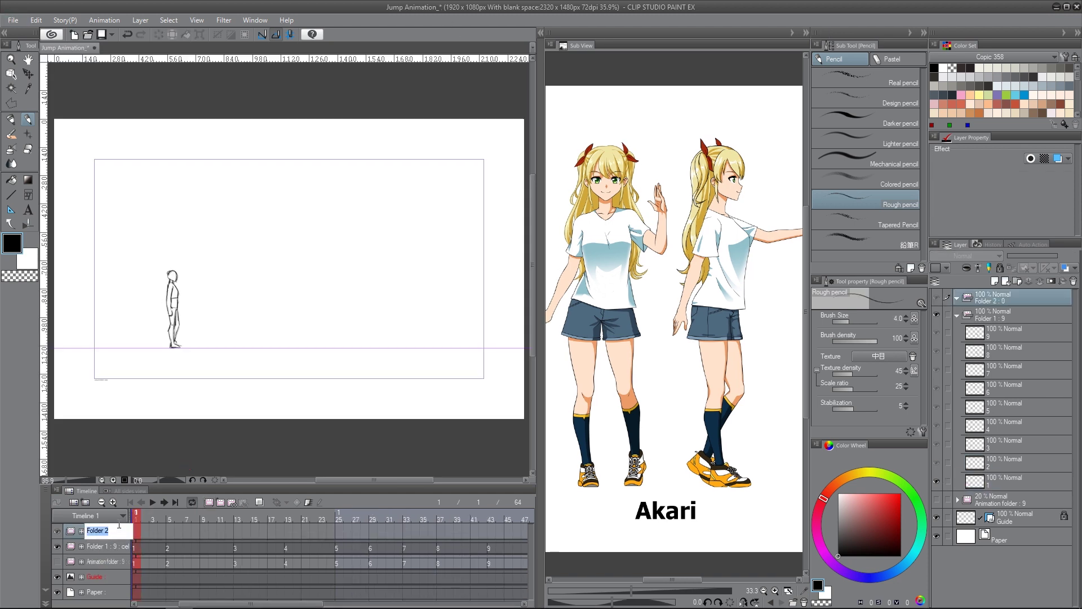
pyautogui.click(958, 313)
pyautogui.click(992, 298)
pyautogui.doubleClick(1009, 317)
pyautogui.write('1')
pyautogui.click(1018, 334)
# - Widen the canvas area beside the reference, set Folder 1's opacity to 40% and make the Character drawing layer active
pyautogui.moveTo(203, 261); pyautogui.dragTo(244, 244)
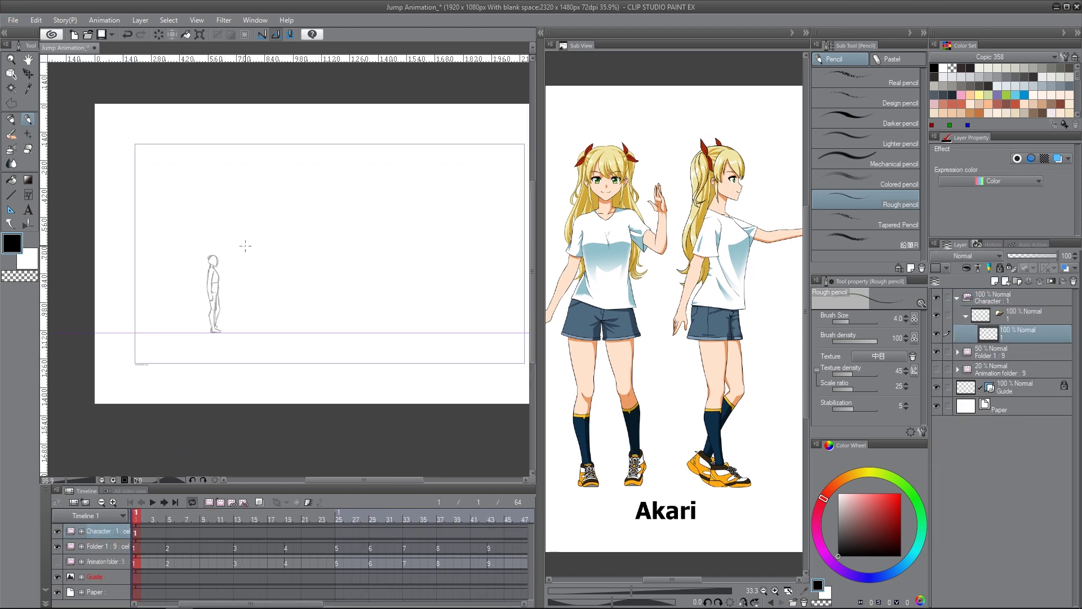
pyautogui.scroll(4, 256, 250)
pyautogui.moveTo(540, 394); pyautogui.dragTo(703, 395)
pyautogui.moveTo(756, 570); pyautogui.dragTo(761, 572)
pyautogui.scroll(6, 266, 267)
pyautogui.moveTo(317, 379); pyautogui.dragTo(439, 391)
pyautogui.click(1009, 352)
pyautogui.click(1066, 255)
pyautogui.write('40')
pyautogui.press('Return')
pyautogui.click(1018, 333)
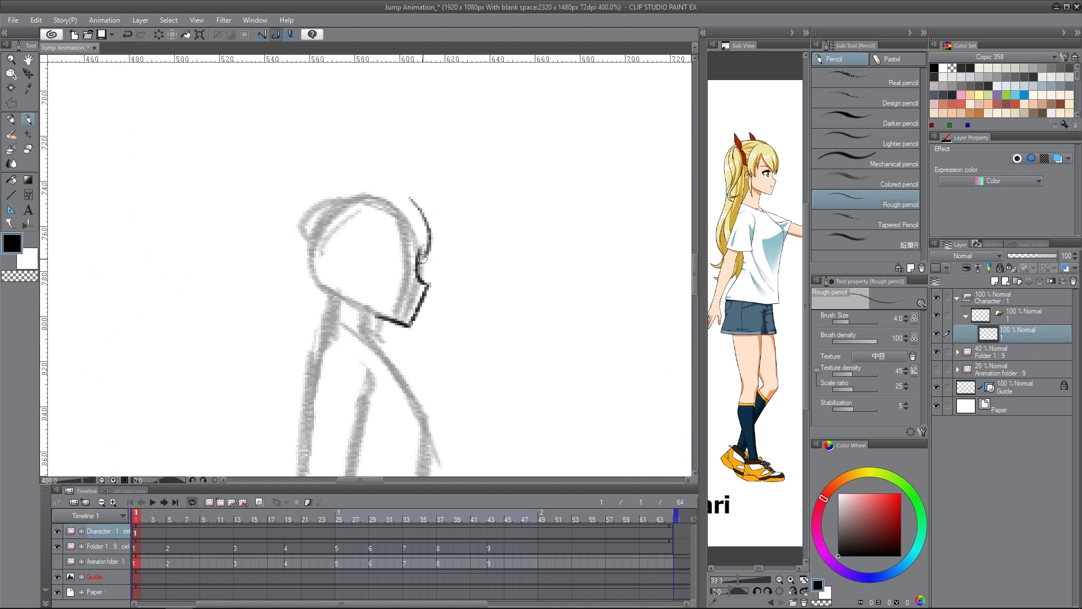
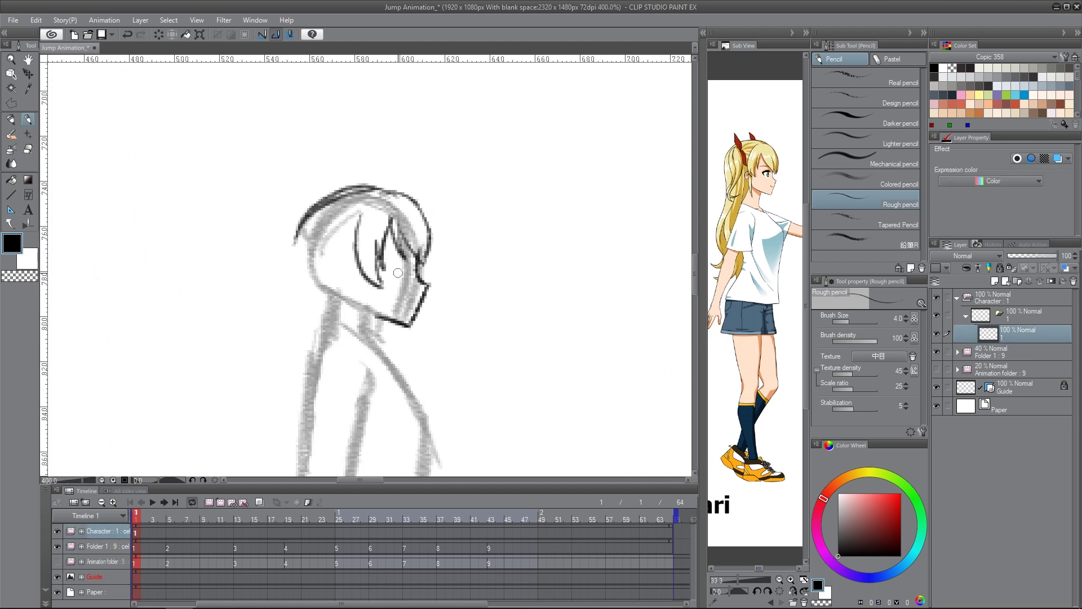
# - Draw the character's ear, side lock and long ponytail on the standing pose
pyautogui.moveTo(360, 270); pyautogui.dragTo(357, 297)
pyautogui.moveTo(373, 296); pyautogui.dragTo(386, 358)
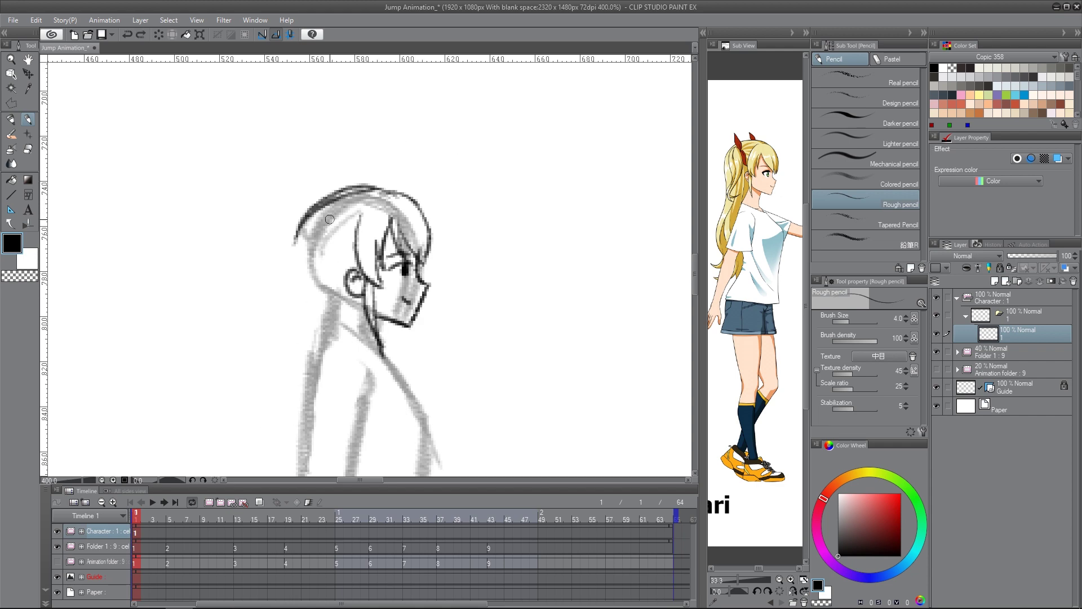
pyautogui.moveTo(330, 220); pyautogui.dragTo(304, 351)
pyautogui.moveTo(342, 221); pyautogui.dragTo(314, 357)
pyautogui.moveTo(303, 319); pyautogui.dragTo(306, 407)
pyautogui.moveTo(328, 229); pyautogui.dragTo(327, 275)
pyautogui.moveTo(432, 194)
pyautogui.mouseDown()
pyautogui.moveTo(425, 137)
pyautogui.moveTo(372, 130)
pyautogui.mouseUp()
# - Draw the standing character's neck, shoulder line and the front of the torso
pyautogui.moveTo(323, 254); pyautogui.dragTo(320, 274)
pyautogui.moveTo(274, 262); pyautogui.dragTo(321, 291)
pyautogui.moveTo(332, 315); pyautogui.dragTo(347, 236)
pyautogui.moveTo(334, 208); pyautogui.dragTo(383, 270)
pyautogui.moveTo(346, 249); pyautogui.dragTo(367, 165)
pyautogui.moveTo(403, 186); pyautogui.dragTo(400, 375)
pyautogui.moveTo(391, 103); pyautogui.dragTo(442, 204)
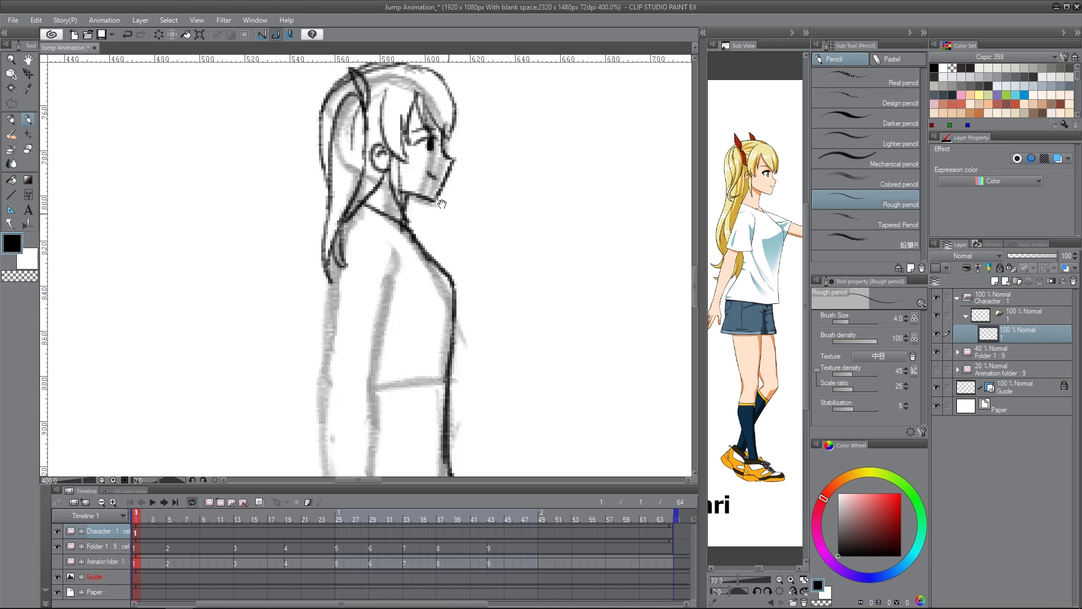
# - Draw the T-shirt's short sleeve from the shoulder to its hem and the arm below it
pyautogui.moveTo(361, 227); pyautogui.dragTo(338, 260)
pyautogui.moveTo(376, 233); pyautogui.dragTo(396, 280)
pyautogui.moveTo(334, 279); pyautogui.dragTo(322, 333)
pyautogui.moveTo(321, 334); pyautogui.dragTo(394, 334)
pyautogui.moveTo(384, 206); pyautogui.dragTo(375, 377)
pyautogui.moveTo(343, 204); pyautogui.dragTo(345, 265)
pyautogui.moveTo(484, 77); pyautogui.dragTo(469, 188)
# - Draw the lower T-shirt with its hem and the shorts with cuffs on both legs
pyautogui.moveTo(311, 194); pyautogui.dragTo(284, 393)
pyautogui.moveTo(285, 394); pyautogui.dragTo(329, 384)
pyautogui.moveTo(382, 331); pyautogui.dragTo(434, 436)
pyautogui.moveTo(397, 434)
pyautogui.mouseDown()
pyautogui.moveTo(370, 279)
pyautogui.moveTo(406, 295)
pyautogui.mouseUp()
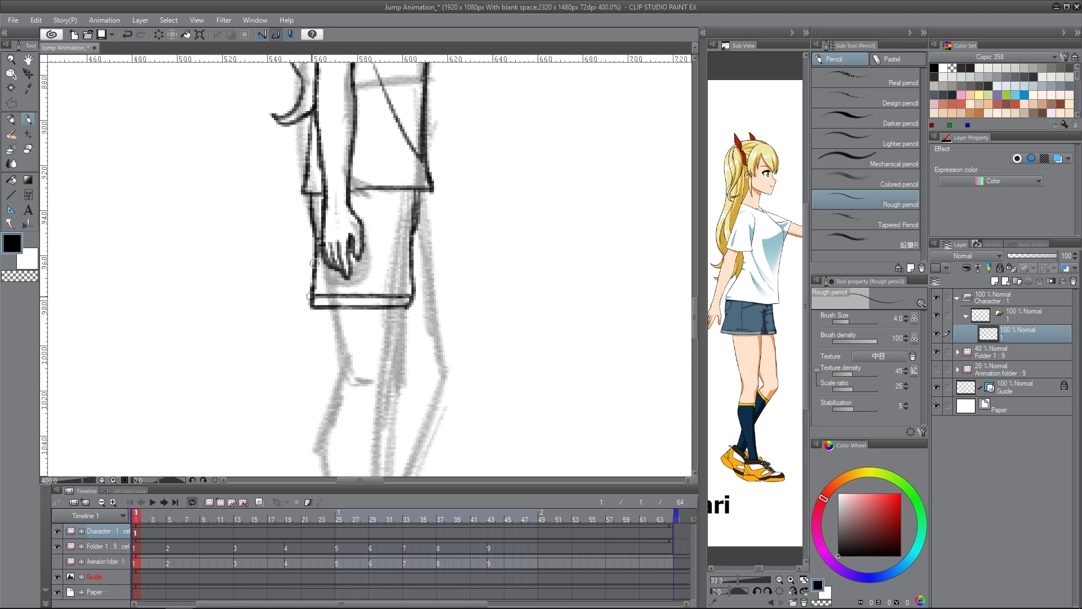
pyautogui.moveTo(424, 190); pyautogui.dragTo(438, 296)
pyautogui.moveTo(414, 298); pyautogui.dragTo(412, 306)
# - Draw the standing character's legs from the shorts down to the ankles
pyautogui.moveTo(406, 344); pyautogui.dragTo(390, 184)
pyautogui.moveTo(384, 149); pyautogui.dragTo(369, 428)
pyautogui.moveTo(325, 150); pyautogui.dragTo(339, 394)
pyautogui.moveTo(437, 162)
pyautogui.mouseDown()
pyautogui.moveTo(417, 263)
pyautogui.moveTo(416, 83)
pyautogui.mouseUp()
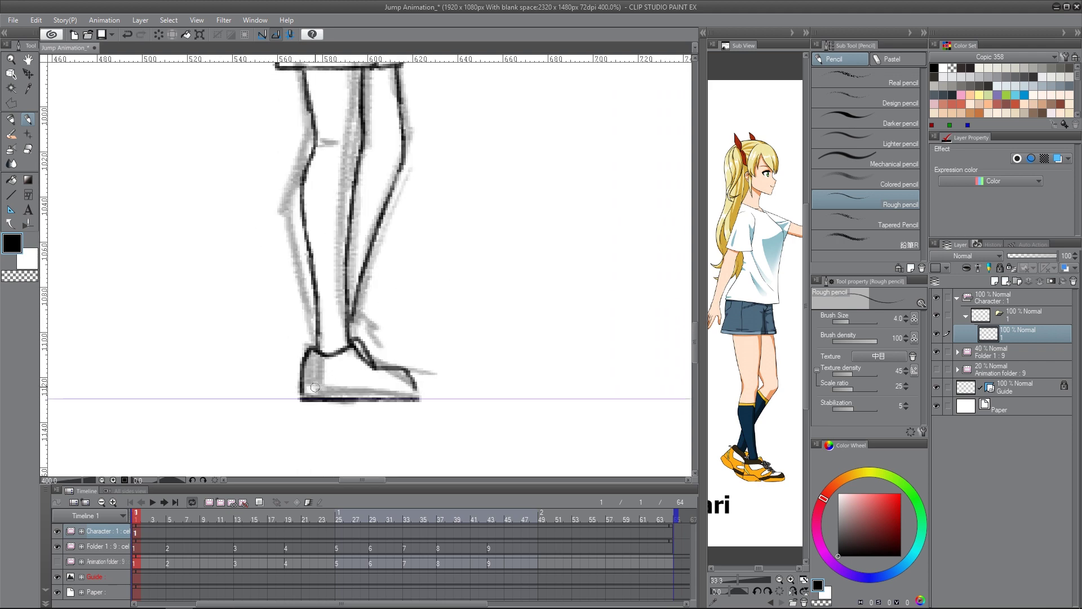
# - Add the strap, toe and sole details to the standing character's shoe
pyautogui.moveTo(361, 355); pyautogui.dragTo(373, 369)
pyautogui.moveTo(382, 369); pyautogui.dragTo(380, 387)
pyautogui.moveTo(404, 371); pyautogui.dragTo(397, 386)
pyautogui.moveTo(369, 269); pyautogui.dragTo(373, 298)
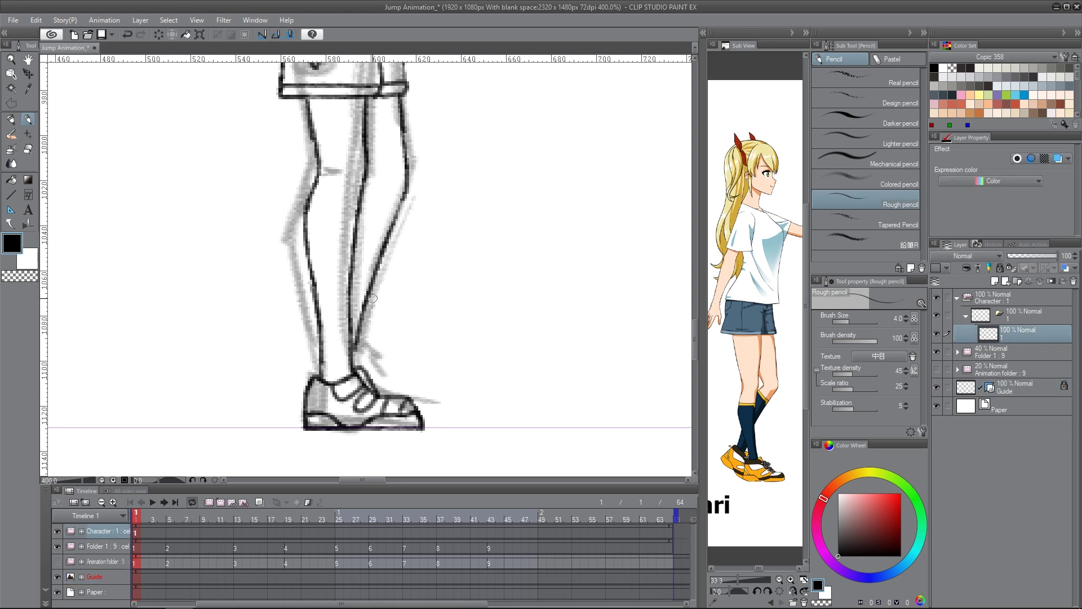
pyautogui.moveTo(377, 390); pyautogui.dragTo(413, 405)
# - Add Character cel 2 on frame 5, enable onion skin and trace the first pose's face, hair and ponytail
pyautogui.moveTo(448, 73)
pyautogui.mouseDown()
pyautogui.moveTo(440, 316)
pyautogui.moveTo(439, 242)
pyautogui.moveTo(405, 278)
pyautogui.mouseUp()
pyautogui.click(169, 517)
pyautogui.click(221, 502)
pyautogui.click(260, 502)
pyautogui.moveTo(362, 178); pyautogui.dragTo(373, 203)
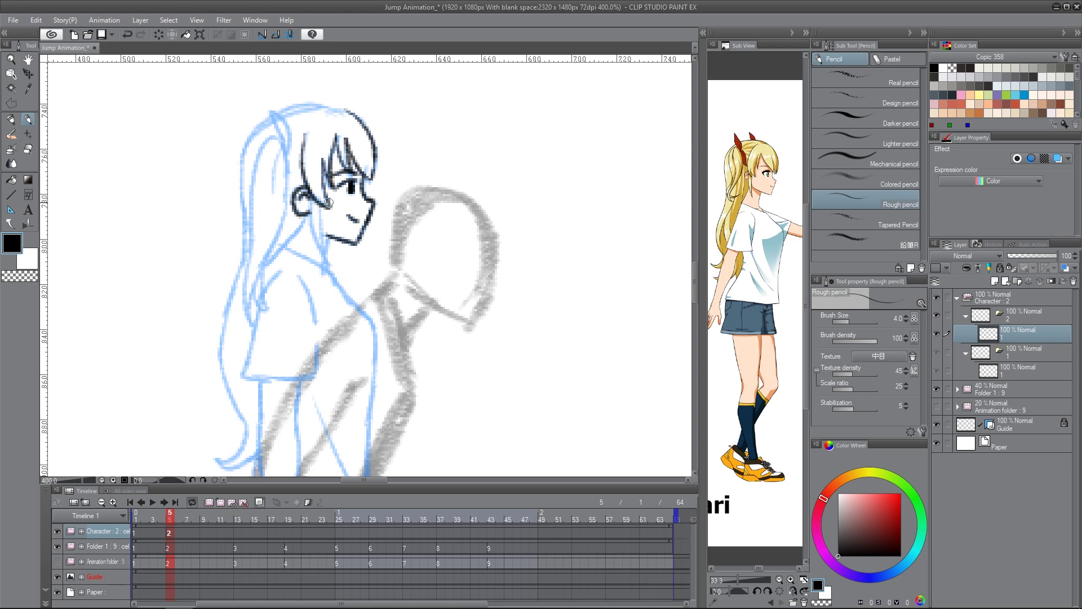
pyautogui.moveTo(241, 147); pyautogui.dragTo(349, 108)
pyautogui.moveTo(237, 141); pyautogui.dragTo(248, 256)
pyautogui.moveTo(284, 138); pyautogui.dragTo(257, 322)
pyautogui.moveTo(286, 140); pyautogui.dragTo(254, 322)
# - Rotate and move the traced head onto the rough head of the leaning-forward pose
pyautogui.hotkey('ctrl', 't')
pyautogui.moveTo(411, 118); pyautogui.dragTo(449, 167)
pyautogui.moveTo(322, 186); pyautogui.dragTo(437, 252)
pyautogui.press('Return')
# - Draw the leaning-forward pose's ponytail strands and the start of the neck over the rough sketch
pyautogui.moveTo(429, 316); pyautogui.dragTo(448, 232)
pyautogui.moveTo(453, 201); pyautogui.dragTo(405, 225)
pyautogui.moveTo(423, 282); pyautogui.dragTo(456, 205)
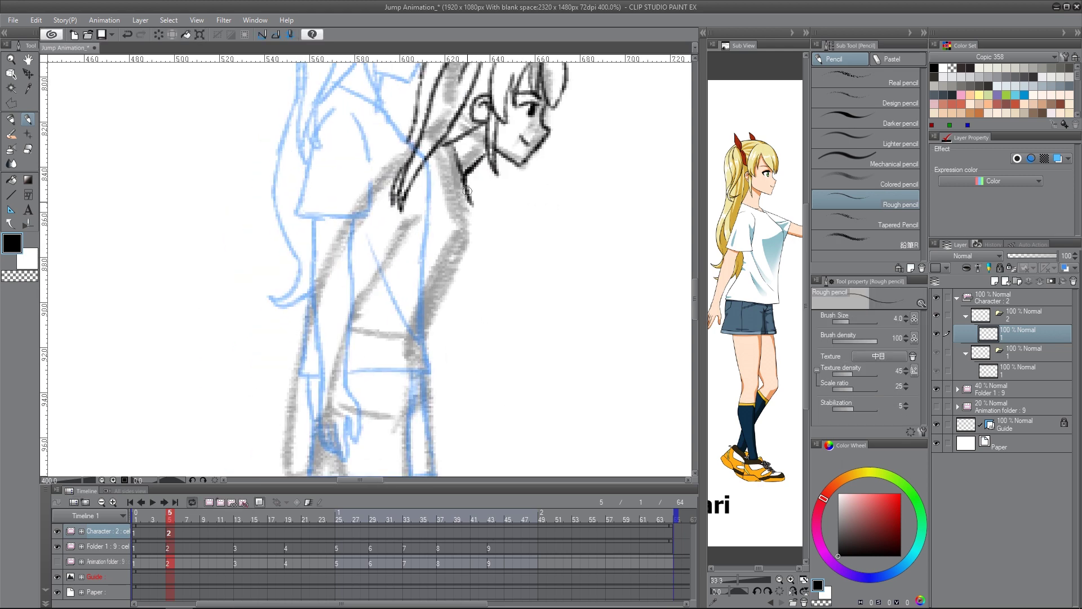
# - Draw the leaning-forward pose's T-shirt with its chest line, short sleeve, hem and fold lines
pyautogui.moveTo(428, 395); pyautogui.dragTo(448, 335)
pyautogui.moveTo(445, 279)
pyautogui.mouseDown()
pyautogui.moveTo(454, 329)
pyautogui.moveTo(369, 334)
pyautogui.mouseUp()
pyautogui.moveTo(462, 267); pyautogui.dragTo(470, 343)
pyautogui.press('e')
pyautogui.moveTo(422, 218)
pyautogui.mouseDown()
pyautogui.moveTo(443, 177)
pyautogui.moveTo(367, 241)
pyautogui.mouseUp()
pyautogui.moveTo(368, 242)
pyautogui.mouseDown()
pyautogui.moveTo(417, 273)
pyautogui.moveTo(443, 355)
pyautogui.mouseUp()
pyautogui.moveTo(394, 333); pyautogui.dragTo(412, 387)
pyautogui.scroll(-1, 453, 417)
pyautogui.moveTo(443, 237); pyautogui.dragTo(467, 224)
pyautogui.scroll(1, 423, 362)
pyautogui.moveTo(423, 362); pyautogui.dragTo(434, 266)
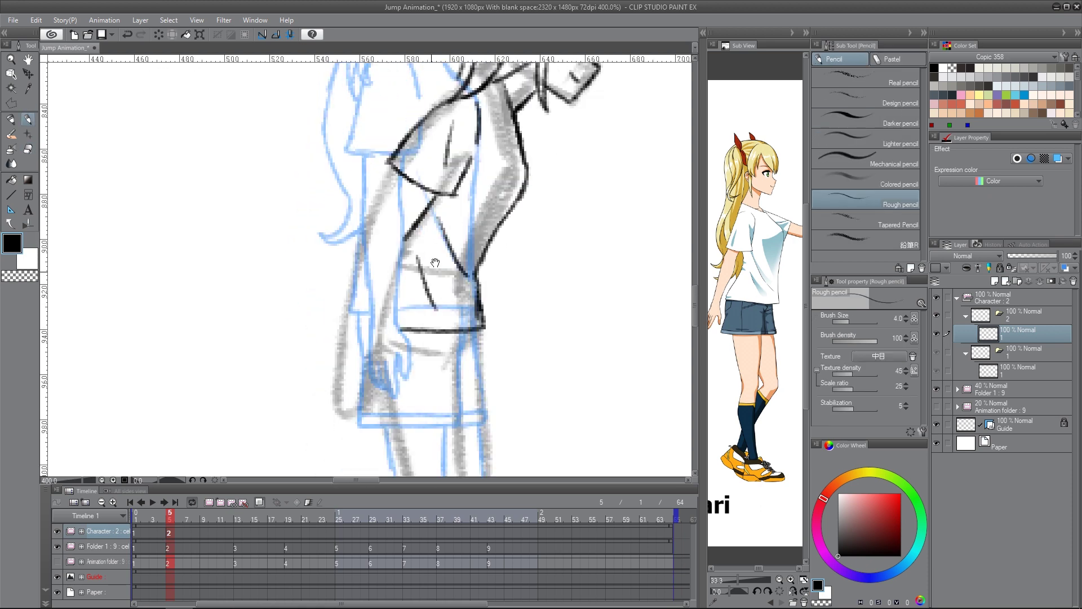
# - Draw the leaning-forward pose's hanging arm and hand, and the curled tip of the ponytail
pyautogui.moveTo(442, 181); pyautogui.dragTo(373, 342)
pyautogui.moveTo(389, 186); pyautogui.dragTo(345, 401)
pyautogui.moveTo(554, 129)
pyautogui.mouseDown()
pyautogui.moveTo(529, 145)
pyautogui.moveTo(479, 297)
pyautogui.mouseUp()
pyautogui.moveTo(394, 189); pyautogui.dragTo(319, 304)
pyautogui.hotkey('ctrl', 'z')
pyautogui.press('e')
pyautogui.press('p')
pyautogui.moveTo(390, 207)
pyautogui.mouseDown()
pyautogui.moveTo(282, 380)
pyautogui.moveTo(256, 372)
pyautogui.mouseUp()
pyautogui.moveTo(257, 374); pyautogui.dragTo(299, 397)
pyautogui.moveTo(361, 417); pyautogui.dragTo(387, 155)
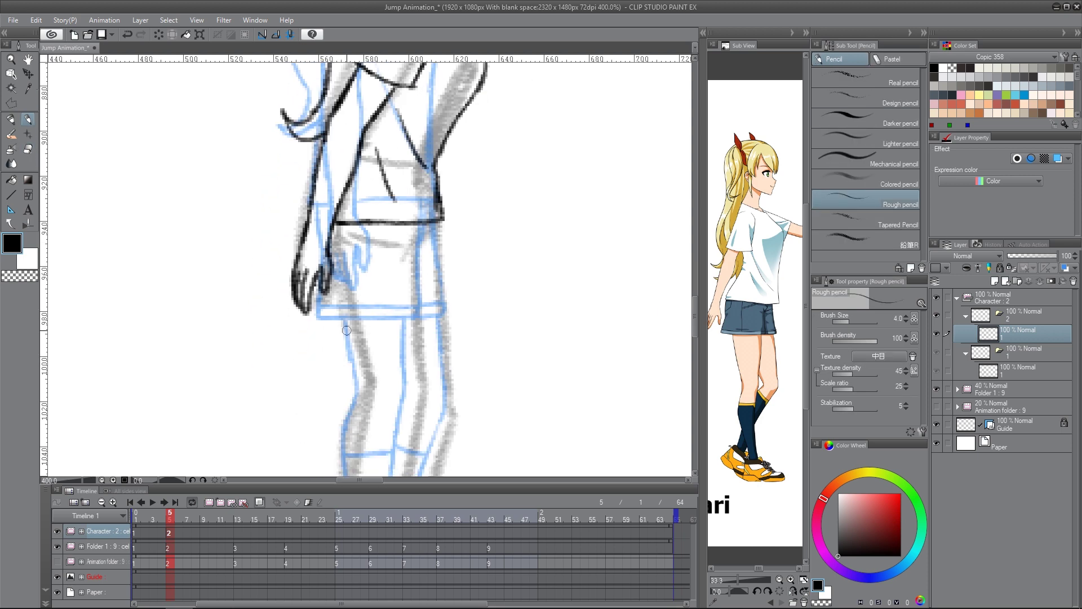
# - Draw the leaning-forward pose's shorts with a folded hem band
pyautogui.moveTo(332, 334); pyautogui.dragTo(422, 318)
pyautogui.moveTo(332, 343); pyautogui.dragTo(427, 326)
pyautogui.moveTo(423, 225); pyautogui.dragTo(445, 316)
# - Draw the leaning-forward pose's legs with the sock line below the knee, and outline the shoe
pyautogui.scroll(-5, 449, 258)
pyautogui.moveTo(451, 186); pyautogui.dragTo(415, 398)
pyautogui.moveTo(389, 148); pyautogui.dragTo(380, 277)
pyautogui.moveTo(466, 162)
pyautogui.mouseDown()
pyautogui.moveTo(422, 396)
pyautogui.moveTo(482, 448)
pyautogui.mouseUp()
pyautogui.moveTo(376, 401)
pyautogui.mouseDown()
pyautogui.moveTo(367, 456)
pyautogui.moveTo(485, 453)
pyautogui.mouseUp()
pyautogui.moveTo(395, 428)
pyautogui.mouseDown()
pyautogui.moveTo(446, 446)
pyautogui.moveTo(434, 409)
pyautogui.mouseUp()
pyautogui.scroll(3, 478, 309)
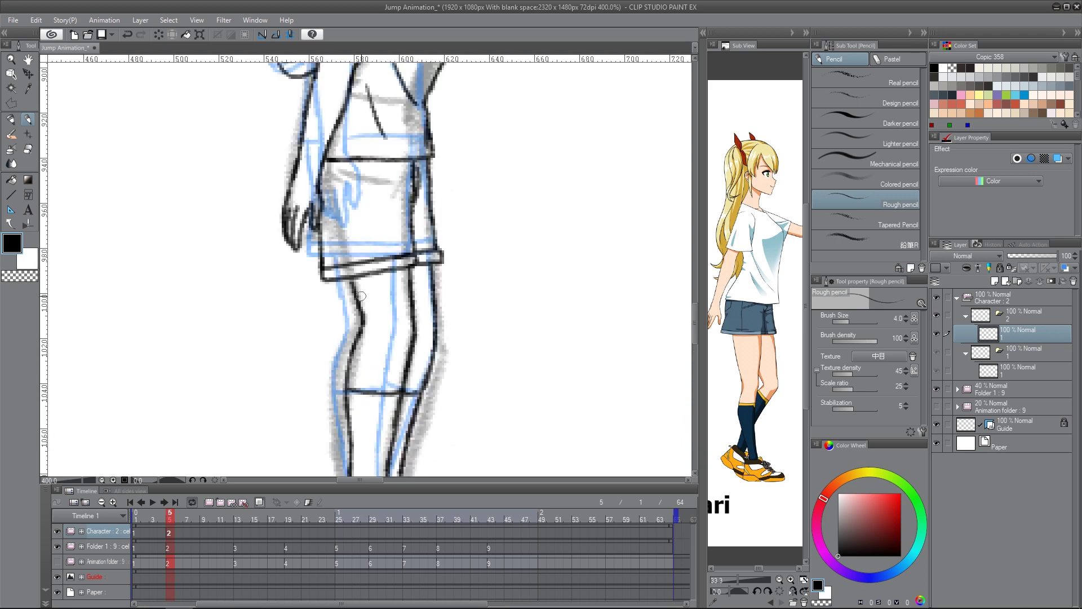
# - Add Character cel 3 on frame 13 and trace the previous pose's face, fringe, ear and head outline
pyautogui.scroll(5, 361, 295)
pyautogui.click(236, 531)
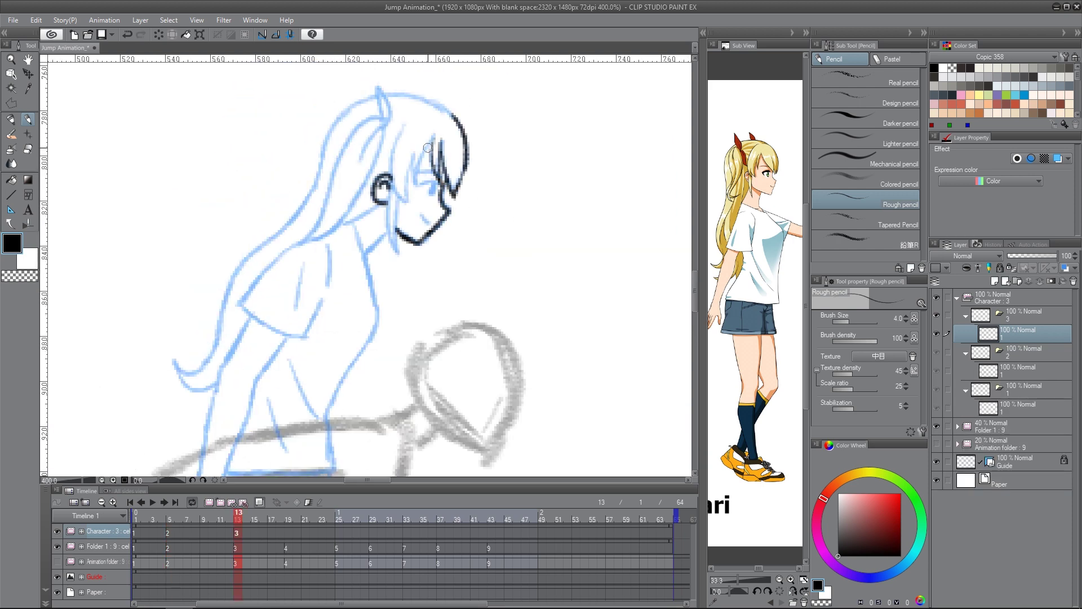
pyautogui.moveTo(428, 147); pyautogui.dragTo(407, 198)
pyautogui.moveTo(398, 131); pyautogui.dragTo(400, 259)
pyautogui.moveTo(320, 152); pyautogui.dragTo(454, 118)
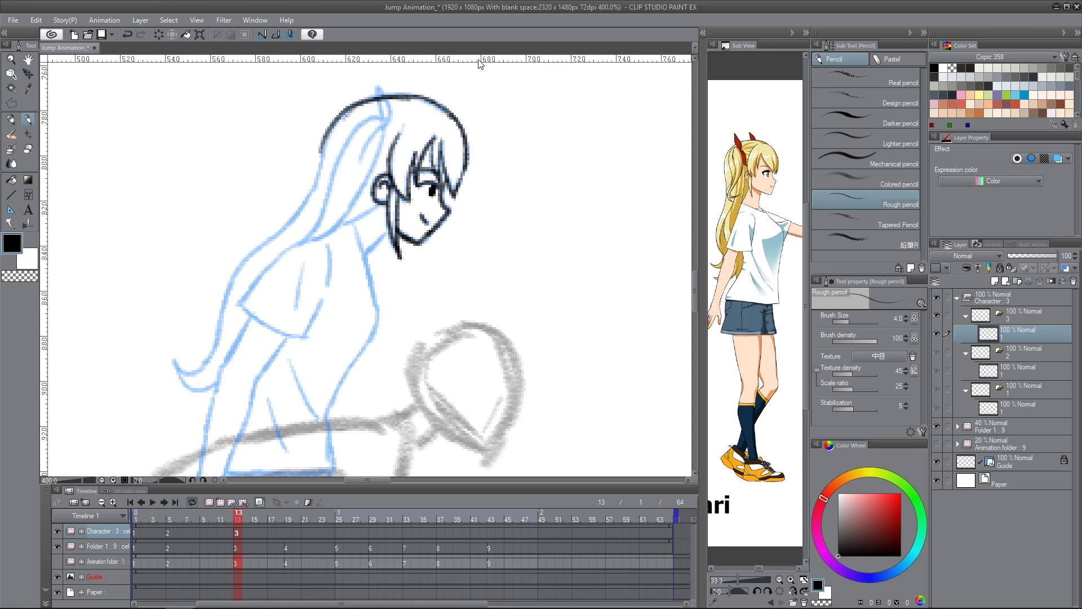
pyautogui.moveTo(430, 209); pyautogui.dragTo(377, 149)
# - Move and rotate the traced head onto the rough head of the crouching pose
pyautogui.press('k')
pyautogui.moveTo(377, 149); pyautogui.dragTo(437, 370)
pyautogui.moveTo(502, 263)
pyautogui.mouseDown()
pyautogui.moveTo(529, 242)
pyautogui.moveTo(533, 251)
pyautogui.mouseUp()
pyautogui.hotkey('ctrl', 't')
pyautogui.press('Return')
# - Draw the crouching pose's neck and the chest line of the T-shirt
pyautogui.moveTo(421, 358); pyautogui.dragTo(382, 378)
pyautogui.moveTo(409, 366)
pyautogui.mouseDown()
pyautogui.moveTo(474, 319)
pyautogui.moveTo(524, 242)
pyautogui.mouseUp()
pyautogui.moveTo(451, 231)
pyautogui.mouseDown()
pyautogui.moveTo(491, 282)
pyautogui.moveTo(496, 311)
pyautogui.mouseUp()
pyautogui.moveTo(487, 338); pyautogui.dragTo(490, 213)
pyautogui.moveTo(502, 271); pyautogui.dragTo(462, 345)
pyautogui.keyDown('shift'); pyautogui.moveTo(521, 270); pyautogui.dragTo(487, 370); pyautogui.keyUp('shift')
pyautogui.moveTo(496, 324); pyautogui.dragTo(499, 364)
# - Draw the crouching pose's short sleeve and the arm and hand stretched out behind the body
pyautogui.moveTo(581, 142)
pyautogui.mouseDown()
pyautogui.moveTo(484, 226)
pyautogui.moveTo(505, 227)
pyautogui.mouseUp()
pyautogui.moveTo(601, 119); pyautogui.dragTo(499, 230)
pyautogui.moveTo(536, 150); pyautogui.dragTo(492, 234)
pyautogui.keyDown('shift'); pyautogui.moveTo(508, 270); pyautogui.dragTo(482, 185); pyautogui.keyUp('shift')
pyautogui.moveTo(448, 150); pyautogui.dragTo(438, 253)
pyautogui.moveTo(485, 175)
pyautogui.mouseDown()
pyautogui.moveTo(438, 253)
pyautogui.moveTo(336, 376)
pyautogui.mouseUp()
pyautogui.moveTo(423, 207)
pyautogui.mouseDown()
pyautogui.moveTo(345, 249)
pyautogui.moveTo(311, 364)
pyautogui.mouseUp()
pyautogui.moveTo(318, 417); pyautogui.dragTo(311, 366)
pyautogui.keyDown('shift'); pyautogui.moveTo(339, 366); pyautogui.dragTo(280, 326); pyautogui.keyUp('shift')
# - Draw the back, hem and fold lines of the crouching pose's T-shirt
pyautogui.moveTo(389, 338); pyautogui.dragTo(389, 284)
pyautogui.moveTo(390, 234); pyautogui.dragTo(301, 381)
pyautogui.moveTo(432, 345); pyautogui.dragTo(338, 364)
pyautogui.moveTo(381, 279)
pyautogui.mouseDown()
pyautogui.moveTo(433, 343)
pyautogui.moveTo(360, 407)
pyautogui.mouseUp()
# - Draw the crouching pose's ponytail and finish the neck line beneath the chin
pyautogui.moveTo(434, 191); pyautogui.dragTo(400, 211)
pyautogui.moveTo(236, 298); pyautogui.dragTo(277, 301)
pyautogui.press('e')
pyautogui.press('p')
pyautogui.moveTo(430, 155); pyautogui.dragTo(376, 210)
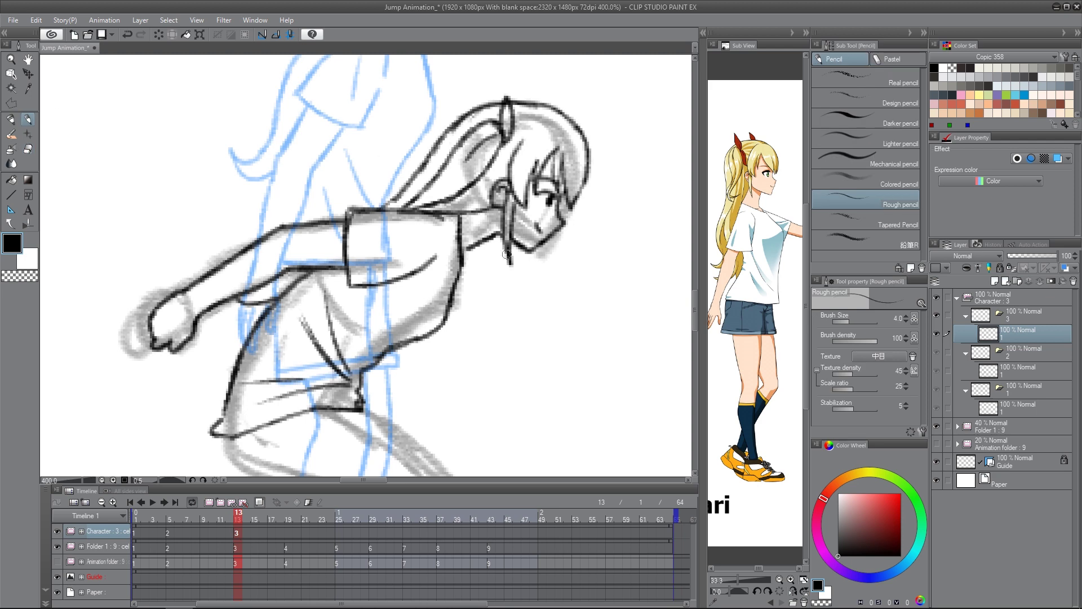
pyautogui.moveTo(473, 243); pyautogui.dragTo(460, 256)
# - Draw the crouching pose's shorts and copy the finished shoe from Character cel 2 into cel 3
pyautogui.moveTo(443, 424)
pyautogui.mouseDown()
pyautogui.moveTo(443, 266)
pyautogui.moveTo(425, 237)
pyautogui.mouseUp()
pyautogui.moveTo(318, 314); pyautogui.dragTo(357, 246)
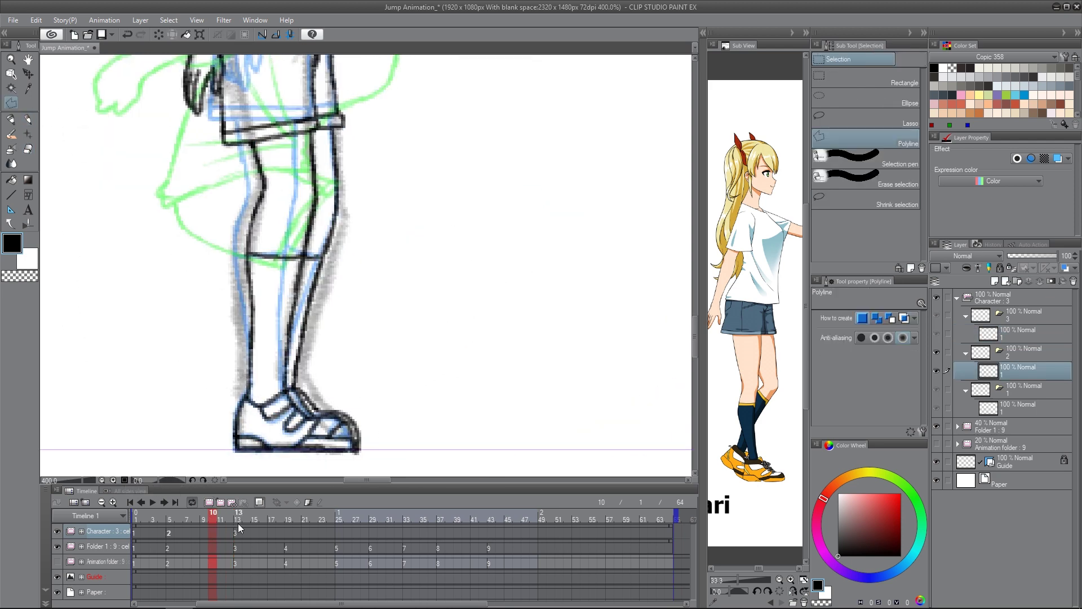
pyautogui.click(237, 523)
# - Draw the crouching pose's bent legs from the shorts to the shoe, with the sock line below the knee
pyautogui.press('p')
pyautogui.moveTo(405, 254); pyautogui.dragTo(296, 386)
pyautogui.moveTo(344, 270); pyautogui.dragTo(250, 397)
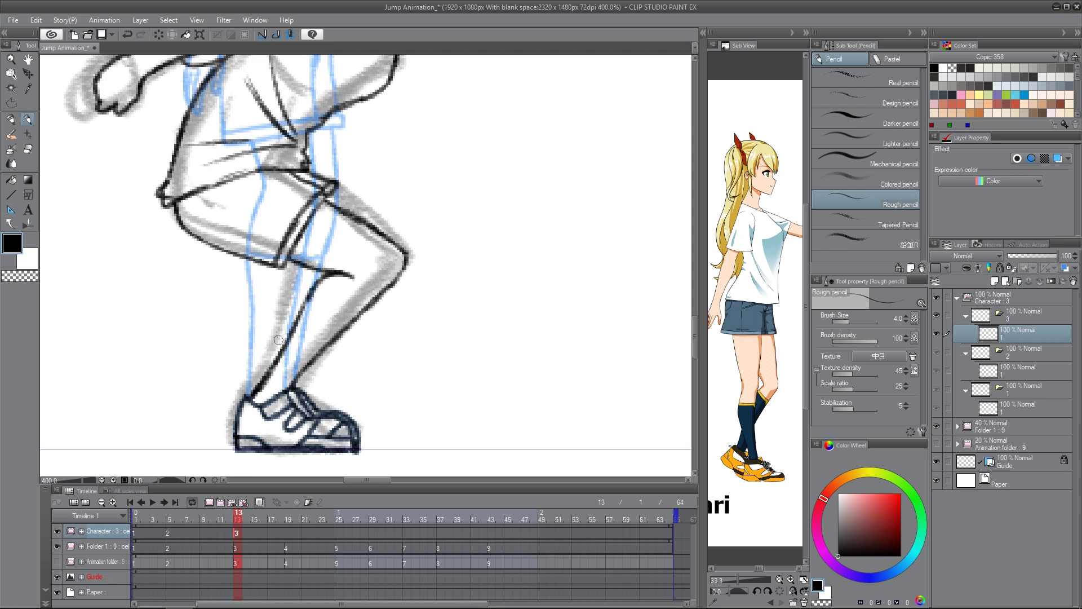
pyautogui.moveTo(405, 256); pyautogui.dragTo(298, 388)
pyautogui.press('e')
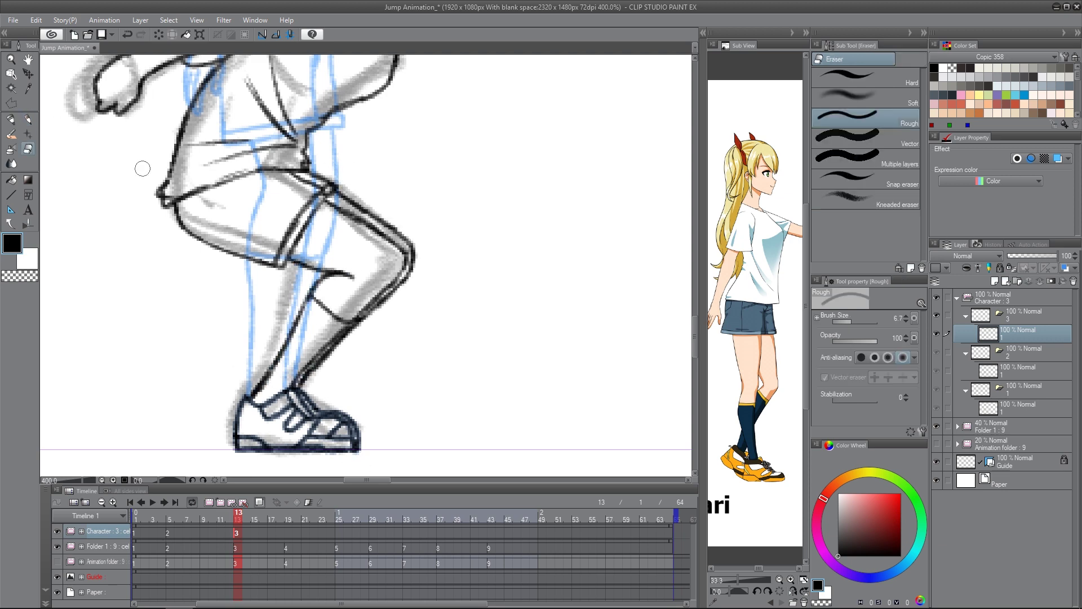
pyautogui.scroll(-4, 438, 394)
# - Add Character cel 4 on frame 19 and draw the face, fringe, ear and head outline over the rough head
pyautogui.press('p')
pyautogui.click(288, 520)
pyautogui.click(221, 502)
pyautogui.scroll(4, 389, 169)
pyautogui.moveTo(434, 150); pyautogui.dragTo(450, 198)
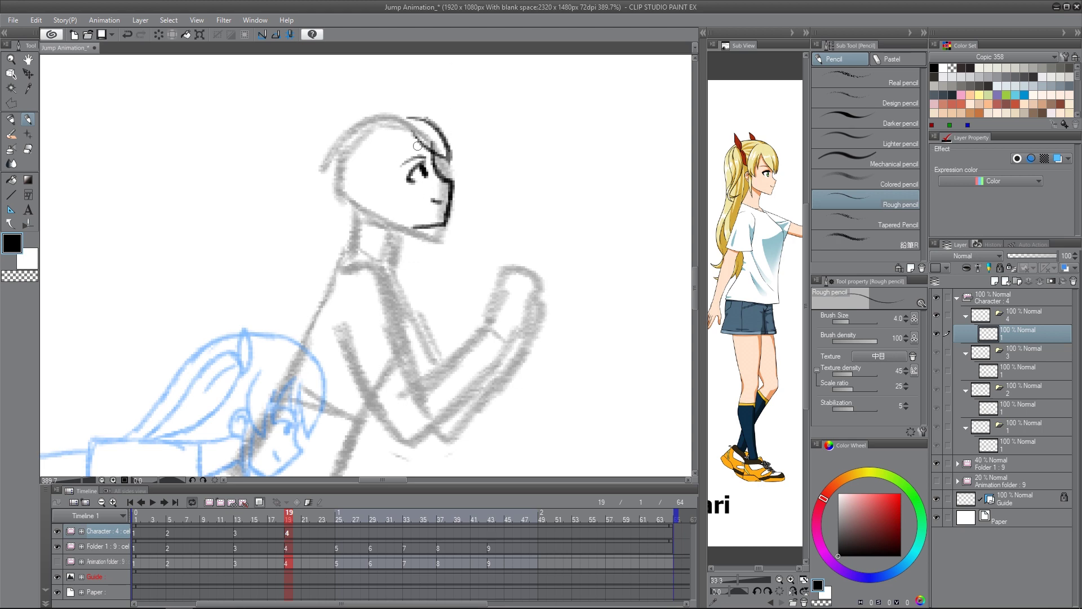
pyautogui.moveTo(417, 146); pyautogui.dragTo(395, 190)
pyautogui.moveTo(379, 148); pyautogui.dragTo(388, 166)
pyautogui.moveTo(346, 132); pyautogui.dragTo(405, 123)
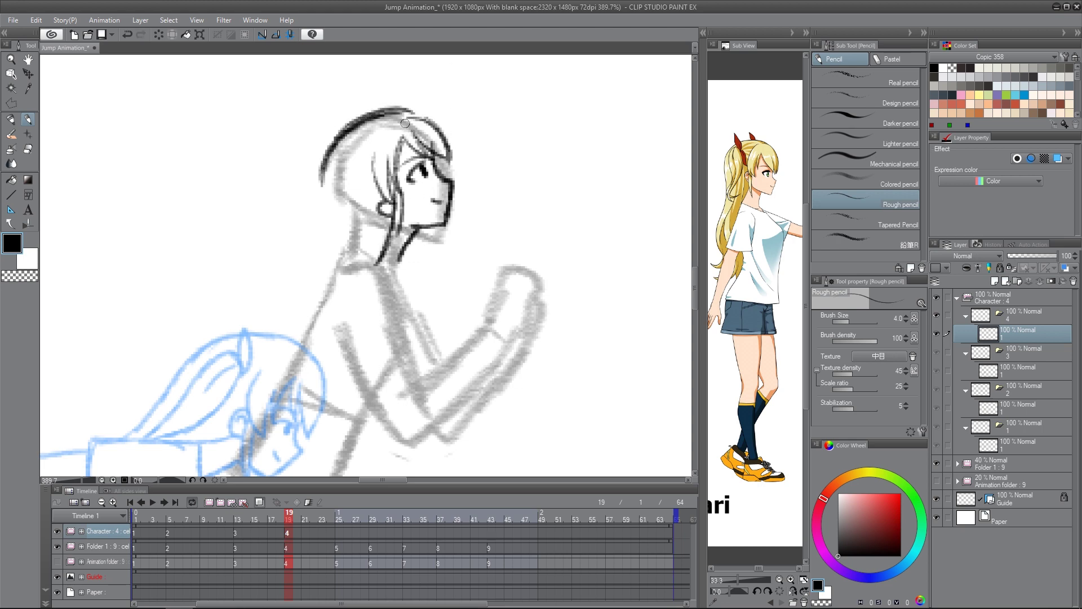
# - Draw the take-off pose's T-shirt body with its chest, back, hem and a diagonal fold
pyautogui.moveTo(394, 223)
pyautogui.mouseDown()
pyautogui.moveTo(345, 265)
pyautogui.moveTo(394, 380)
pyautogui.mouseUp()
pyautogui.moveTo(394, 380); pyautogui.dragTo(460, 285)
pyautogui.moveTo(282, 377); pyautogui.dragTo(415, 396)
pyautogui.moveTo(411, 165); pyautogui.dragTo(265, 380)
pyautogui.moveTo(425, 302); pyautogui.dragTo(349, 366)
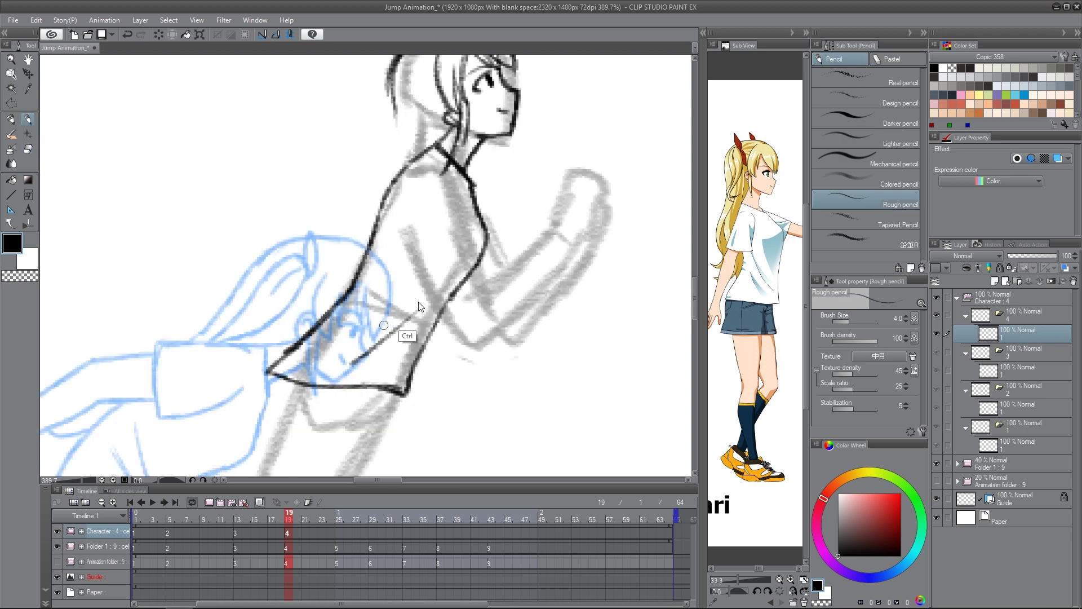
# - Draw the take-off pose's short sleeve and the bent forearms with a raised fist
pyautogui.moveTo(455, 170); pyautogui.dragTo(379, 214)
pyautogui.moveTo(350, 310); pyautogui.dragTo(389, 375)
pyautogui.moveTo(392, 292)
pyautogui.mouseDown()
pyautogui.moveTo(405, 340)
pyautogui.moveTo(466, 285)
pyautogui.mouseUp()
pyautogui.moveTo(389, 384); pyautogui.dragTo(480, 297)
pyautogui.moveTo(408, 313); pyautogui.dragTo(406, 338)
pyautogui.moveTo(407, 382); pyautogui.dragTo(494, 302)
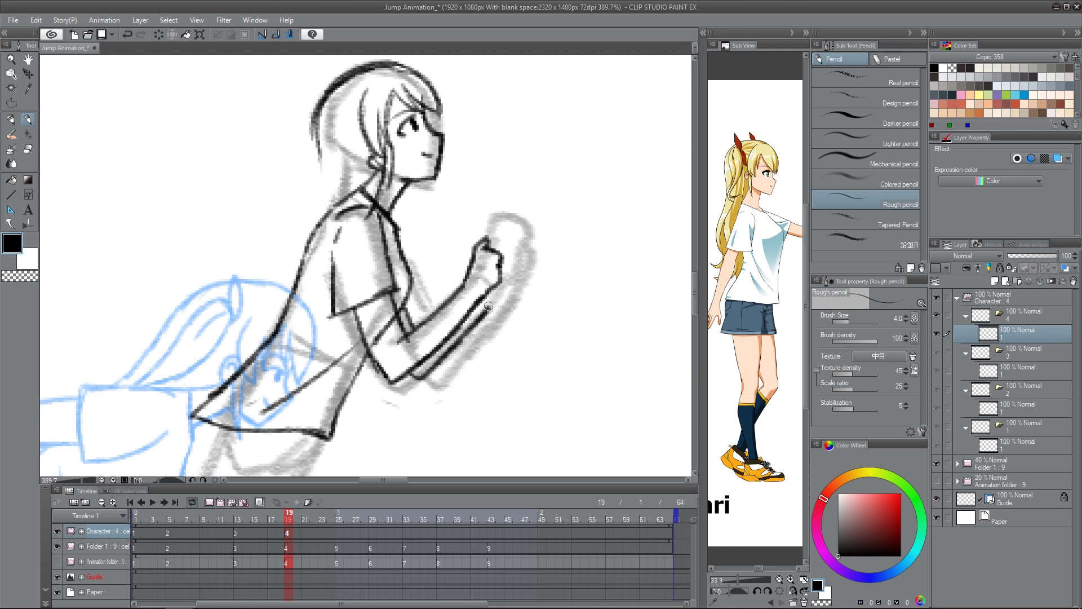
pyautogui.moveTo(488, 242); pyautogui.dragTo(514, 272)
pyautogui.moveTo(506, 282); pyautogui.dragTo(486, 310)
pyautogui.click(28, 148)
pyautogui.click(27, 118)
# - Draw the take-off pose's shorts with a folded hem band below the T-shirt
pyautogui.moveTo(218, 432); pyautogui.dragTo(302, 274)
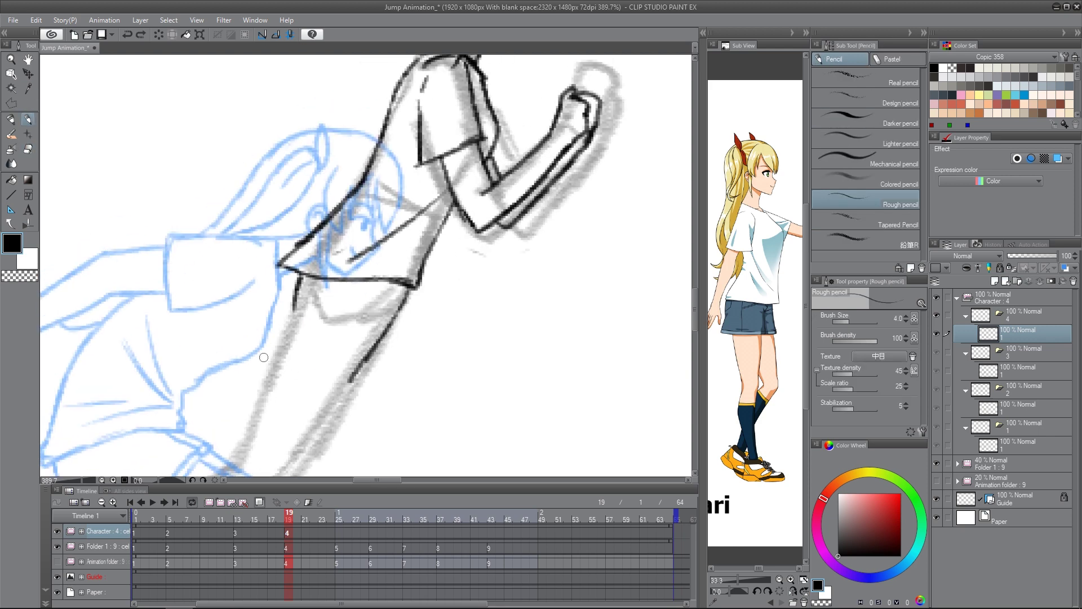
pyautogui.moveTo(261, 351); pyautogui.dragTo(351, 383)
pyautogui.moveTo(297, 307); pyautogui.dragTo(262, 348)
pyautogui.moveTo(514, 87)
pyautogui.mouseDown()
pyautogui.moveTo(486, 212)
pyautogui.moveTo(545, 261)
pyautogui.mouseUp()
pyautogui.hotkey('ctrl', 'z')
pyautogui.moveTo(436, 164)
pyautogui.mouseDown()
pyautogui.moveTo(423, 215)
pyautogui.moveTo(298, 389)
pyautogui.mouseUp()
pyautogui.moveTo(292, 383)
pyautogui.mouseDown()
pyautogui.moveTo(361, 360)
pyautogui.moveTo(335, 402)
pyautogui.mouseUp()
pyautogui.moveTo(416, 266); pyautogui.dragTo(374, 325)
pyautogui.moveTo(465, 130); pyautogui.dragTo(397, 269)
pyautogui.moveTo(464, 130); pyautogui.dragTo(392, 271)
pyautogui.moveTo(442, 102); pyautogui.dragTo(473, 134)
pyautogui.moveTo(338, 451); pyautogui.dragTo(451, 101)
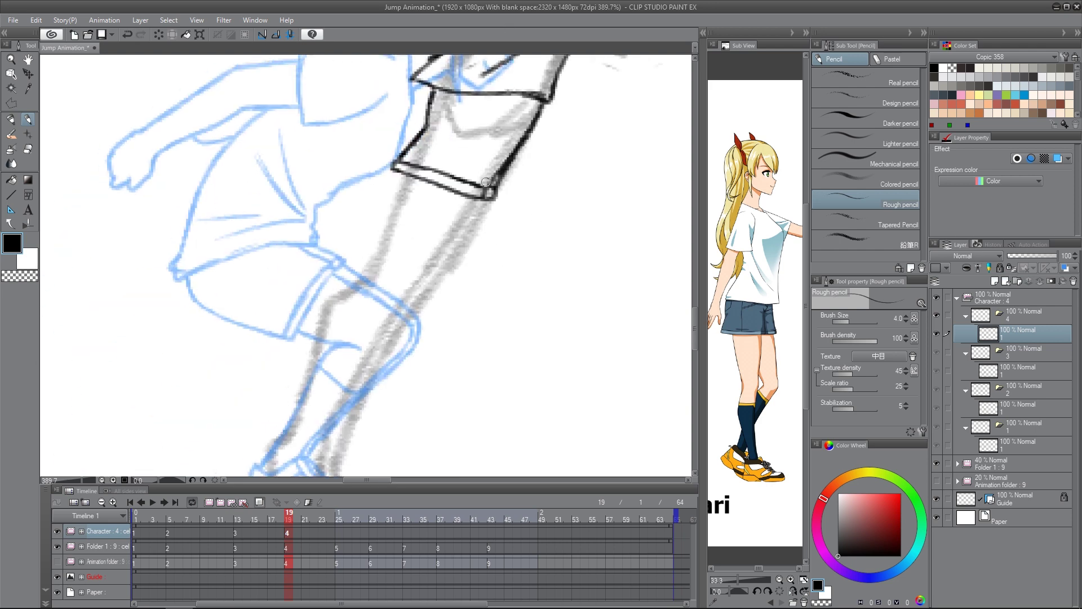
# - Draw the take-off pose's legs from the shorts to the ankle, with the sock line below the knee
pyautogui.moveTo(511, 137); pyautogui.dragTo(437, 243)
pyautogui.moveTo(437, 243); pyautogui.dragTo(369, 349)
pyautogui.hotkey('ctrl', 'z')
pyautogui.moveTo(419, 265); pyautogui.dragTo(360, 369)
pyautogui.moveTo(443, 113); pyautogui.dragTo(327, 371)
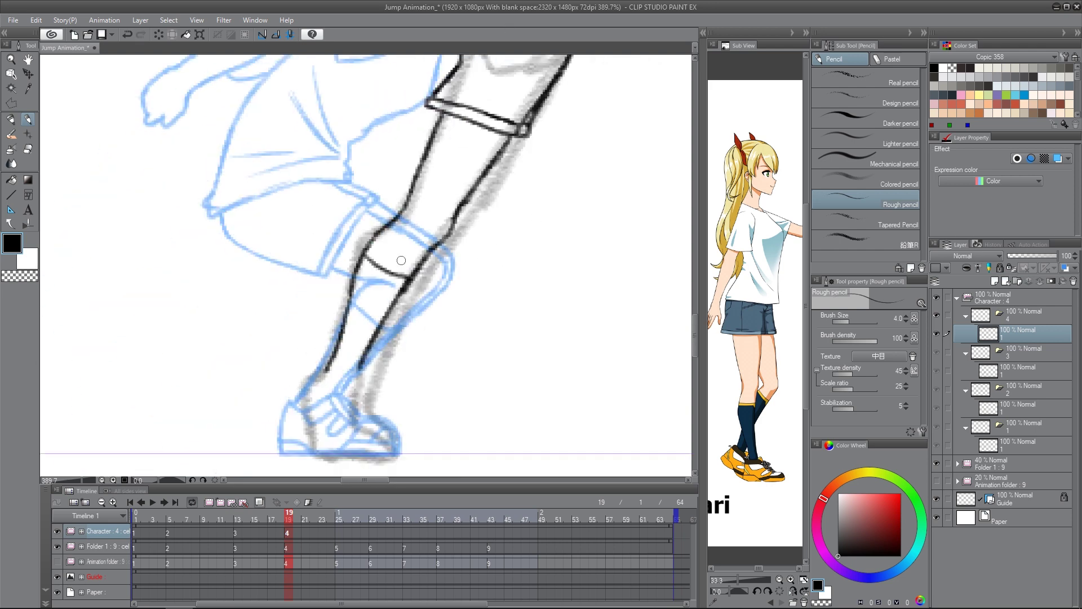
pyautogui.moveTo(401, 260); pyautogui.dragTo(397, 210)
# - Hide the rough sketch folder and draw the take-off pose's shoe on the ground line
pyautogui.moveTo(360, 367); pyautogui.dragTo(391, 377)
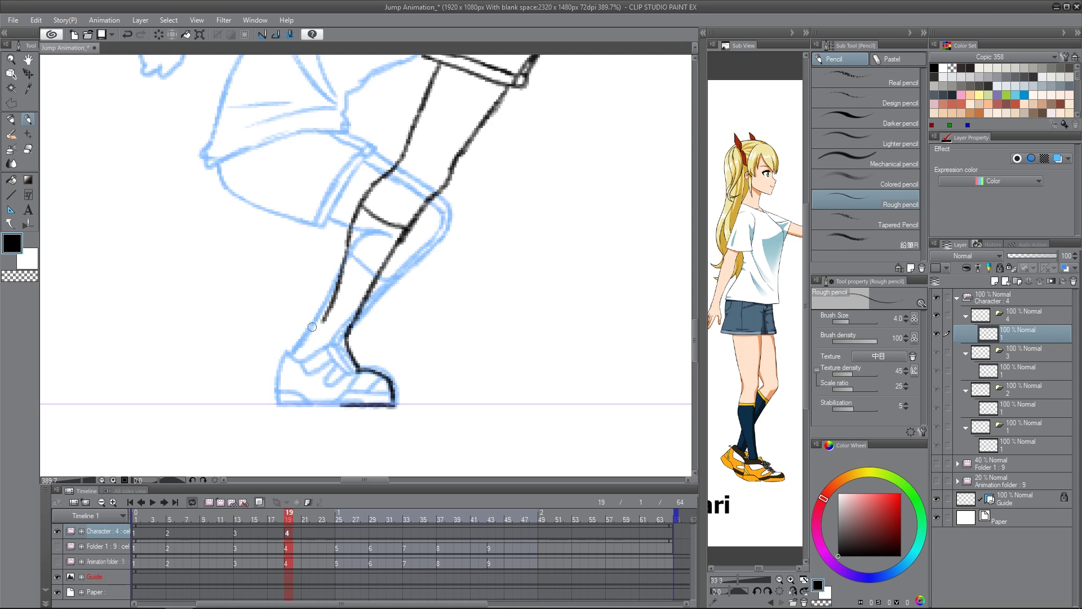
pyautogui.moveTo(293, 352); pyautogui.dragTo(339, 405)
pyautogui.moveTo(337, 377); pyautogui.dragTo(403, 384)
pyautogui.moveTo(424, 385); pyautogui.dragTo(379, 405)
pyautogui.moveTo(382, 304); pyautogui.dragTo(400, 290)
pyautogui.moveTo(379, 365); pyautogui.dragTo(429, 378)
# - Show the rough sketch folder again and draw the take-off pose's ponytail flowing down behind the back
pyautogui.click(215, 480)
pyautogui.click(936, 463)
pyautogui.moveTo(394, 226); pyautogui.dragTo(348, 288)
pyautogui.moveTo(470, 157); pyautogui.dragTo(306, 401)
pyautogui.scroll(-4, 365, 265)
pyautogui.moveTo(395, 169); pyautogui.dragTo(350, 364)
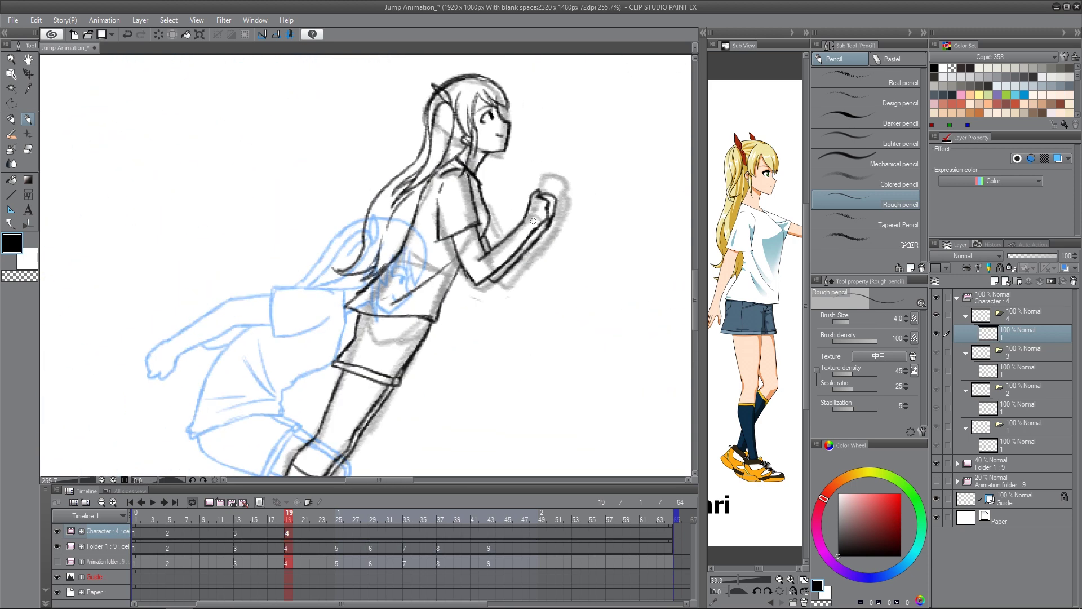
# - Add a new cel at frame 25 in the Character folder and draw the character's face profile
pyautogui.scroll(-3, 366, 242)
pyautogui.click(339, 532)
pyautogui.click(221, 502)
pyautogui.moveTo(459, 196); pyautogui.dragTo(404, 288)
pyautogui.scroll(5, 404, 287)
pyautogui.moveTo(272, 206); pyautogui.dragTo(276, 218)
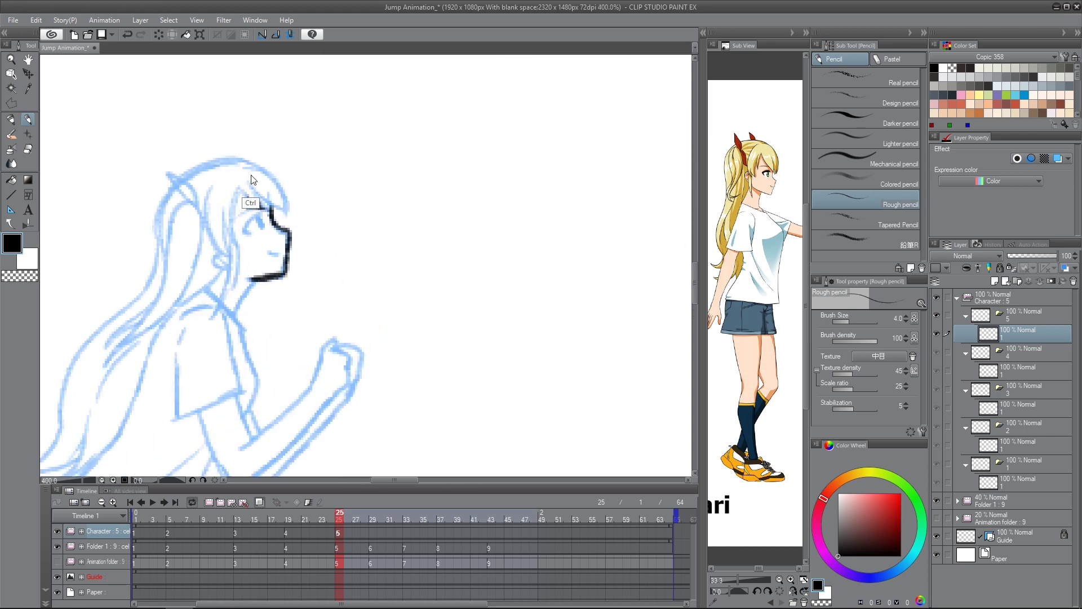
# - Draw the frame 25 pose's fringe, side hair strands, ear and top of the head
pyautogui.moveTo(238, 186); pyautogui.dragTo(269, 209)
pyautogui.moveTo(244, 160); pyautogui.dragTo(292, 202)
pyautogui.moveTo(209, 195); pyautogui.dragTo(225, 261)
pyautogui.moveTo(227, 229); pyautogui.dragTo(237, 311)
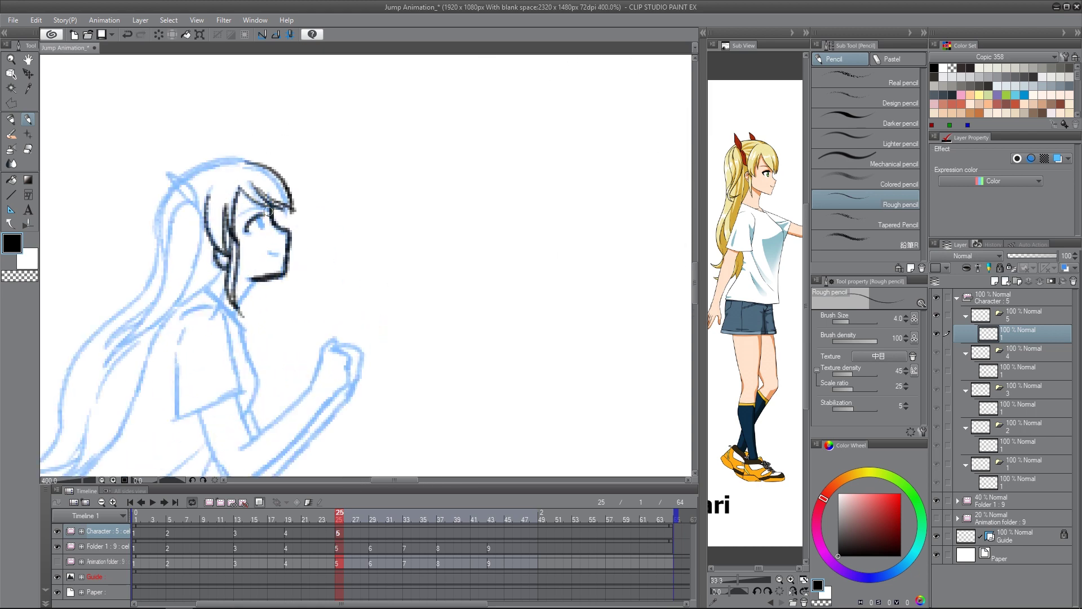
pyautogui.moveTo(244, 162); pyautogui.dragTo(160, 236)
# - Move the drawn head onto the rough airborne pose and rotate it to tilt between the raised arms
pyautogui.click(28, 74)
pyautogui.moveTo(254, 237); pyautogui.dragTo(592, 90)
pyautogui.moveTo(592, 90); pyautogui.dragTo(424, 183)
pyautogui.hotkey('ctrl', 't')
pyautogui.moveTo(409, 67); pyautogui.dragTo(468, 107)
pyautogui.press('Return')
# - Draw the near raised arm's sleeve, hem and underarm lines over the head, erasing the overlapped hair
pyautogui.press('p')
pyautogui.moveTo(336, 250); pyautogui.dragTo(311, 281)
pyautogui.moveTo(315, 265)
pyautogui.mouseDown()
pyautogui.moveTo(325, 228)
pyautogui.moveTo(279, 288)
pyautogui.mouseUp()
pyautogui.moveTo(369, 176)
pyautogui.mouseDown()
pyautogui.moveTo(301, 307)
pyautogui.moveTo(334, 160)
pyautogui.mouseUp()
pyautogui.press('e')
pyautogui.press('p')
pyautogui.moveTo(252, 269); pyautogui.dragTo(325, 252)
pyautogui.moveTo(288, 220); pyautogui.dragTo(230, 314)
pyautogui.moveTo(308, 284); pyautogui.dragTo(287, 344)
pyautogui.press('e')
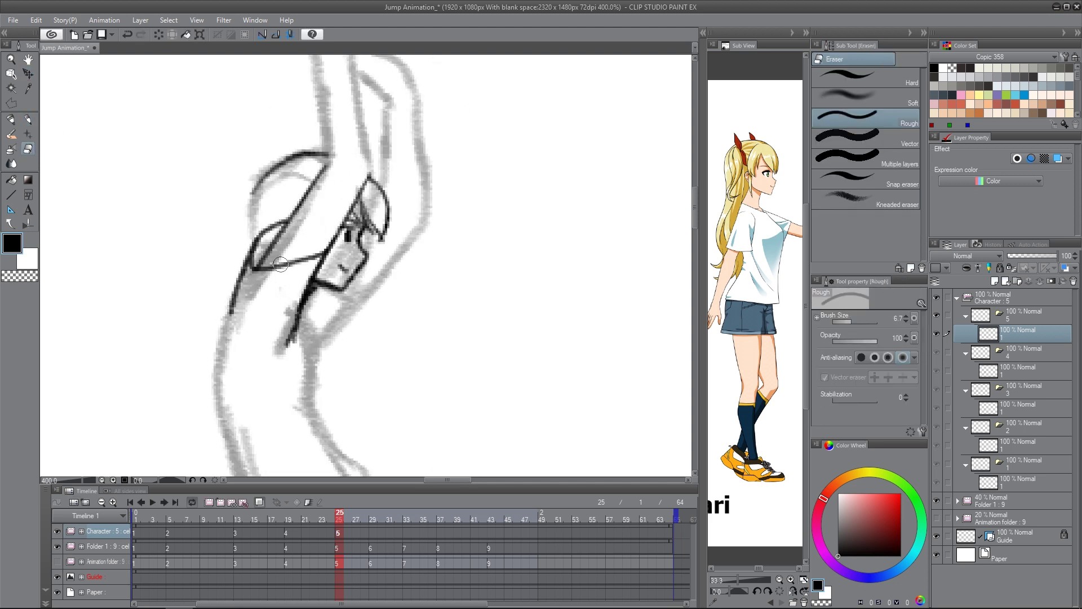
# - Draw the near raised arm from the sleeve up to the hand
pyautogui.press('p')
pyautogui.moveTo(307, 124); pyautogui.dragTo(317, 243)
pyautogui.moveTo(340, 132); pyautogui.dragTo(335, 156)
pyautogui.moveTo(304, 148); pyautogui.dragTo(273, 119)
pyautogui.moveTo(251, 300)
pyautogui.mouseDown()
pyautogui.moveTo(368, 110)
pyautogui.moveTo(256, 279)
pyautogui.mouseUp()
# - Draw the frame 25 pose's ponytail strands streaming down behind the shoulder
pyautogui.moveTo(412, 99)
pyautogui.mouseDown()
pyautogui.moveTo(340, 141)
pyautogui.moveTo(257, 278)
pyautogui.mouseUp()
pyautogui.moveTo(343, 190); pyautogui.dragTo(272, 265)
pyautogui.hotkey('ctrl', 'z')
pyautogui.moveTo(335, 211); pyautogui.dragTo(284, 258)
pyautogui.moveTo(338, 169); pyautogui.dragTo(212, 319)
pyautogui.click(28, 149)
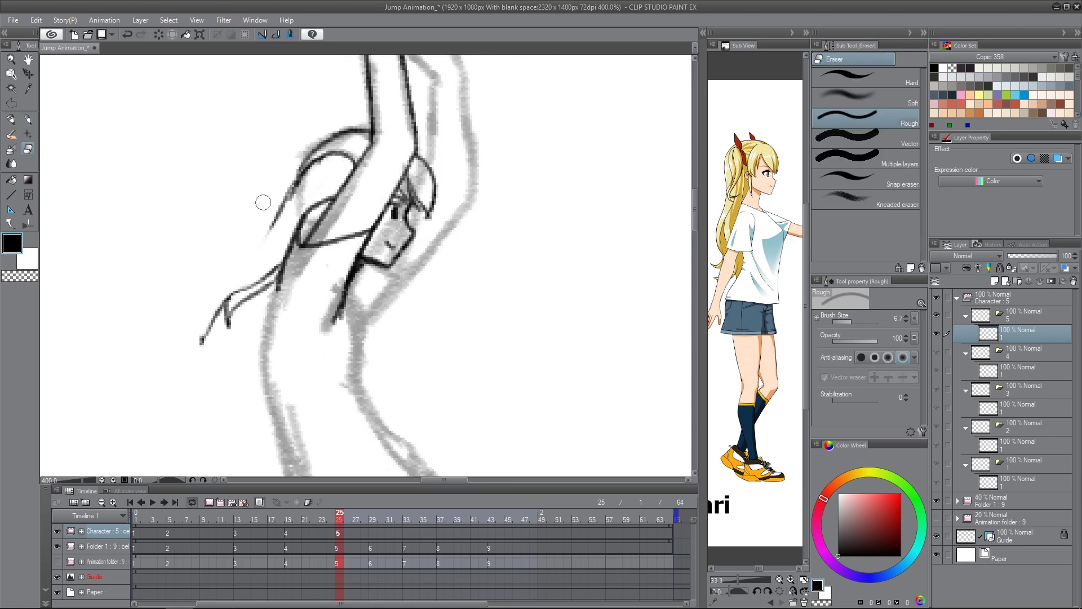
pyautogui.click(27, 119)
pyautogui.moveTo(265, 253); pyautogui.dragTo(219, 304)
# - Draw the frame 25 pose's chest curve and the far sleeve below the chin
pyautogui.moveTo(385, 88); pyautogui.dragTo(380, 14)
pyautogui.moveTo(345, 207); pyautogui.dragTo(363, 311)
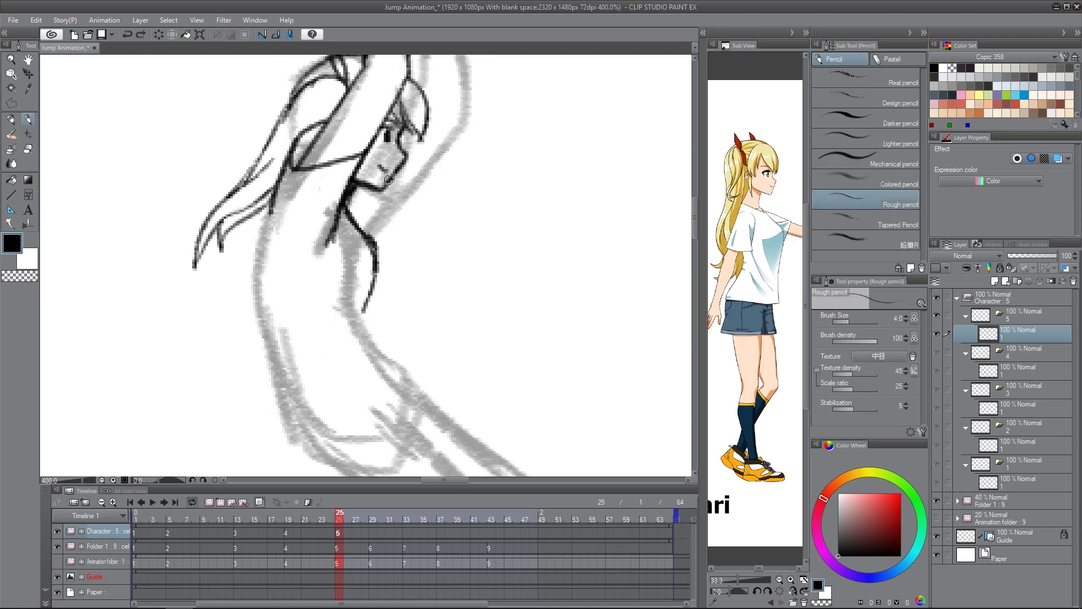
pyautogui.moveTo(389, 179); pyautogui.dragTo(377, 238)
# - Draw the frame 25 pose's shorts with a waistband, fly line and folded leg hem
pyautogui.moveTo(438, 305); pyautogui.dragTo(436, 167)
pyautogui.moveTo(308, 303); pyautogui.dragTo(404, 239)
pyautogui.moveTo(401, 232); pyautogui.dragTo(406, 240)
pyautogui.moveTo(436, 279); pyautogui.dragTo(426, 270)
pyautogui.moveTo(383, 239); pyautogui.dragTo(414, 282)
pyautogui.moveTo(426, 310)
pyautogui.mouseDown()
pyautogui.moveTo(357, 384)
pyautogui.moveTo(432, 312)
pyautogui.mouseUp()
pyautogui.moveTo(415, 281); pyautogui.dragTo(430, 307)
pyautogui.moveTo(304, 301); pyautogui.dragTo(313, 326)
# - Draw the frame 25 pose's T-shirt with its belly and back outlines, flared hem and a fold line
pyautogui.moveTo(350, 164); pyautogui.dragTo(398, 257)
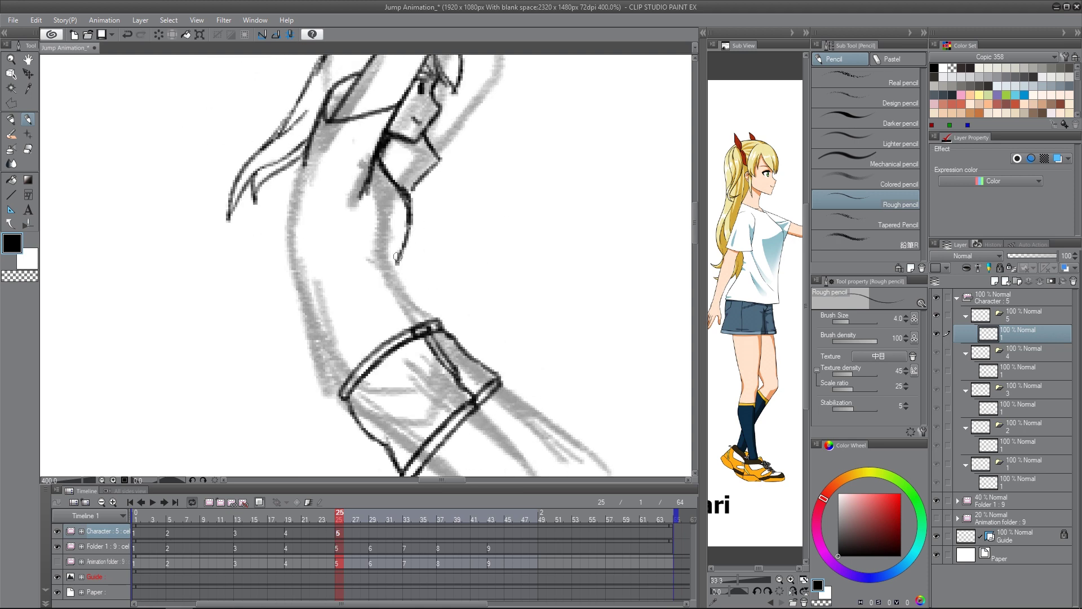
pyautogui.moveTo(430, 337); pyautogui.dragTo(292, 402)
pyautogui.moveTo(290, 414); pyautogui.dragTo(342, 390)
pyautogui.moveTo(307, 151)
pyautogui.mouseDown()
pyautogui.moveTo(308, 309)
pyautogui.moveTo(291, 411)
pyautogui.mouseUp()
pyautogui.moveTo(309, 307); pyautogui.dragTo(315, 361)
pyautogui.moveTo(365, 264)
pyautogui.mouseDown()
pyautogui.moveTo(350, 349)
pyautogui.moveTo(445, 319)
pyautogui.mouseUp()
# - Draw the frame 25 pose's far raised arm and adjust the selected lines with a transform
pyautogui.press('e')
pyautogui.press('p')
pyautogui.moveTo(511, 232); pyautogui.dragTo(449, 434)
pyautogui.moveTo(357, 380); pyautogui.dragTo(343, 397)
pyautogui.moveTo(374, 353); pyautogui.dragTo(430, 291)
pyautogui.moveTo(430, 291)
pyautogui.mouseDown()
pyautogui.moveTo(423, 208)
pyautogui.moveTo(420, 274)
pyautogui.mouseUp()
pyautogui.press('m')
pyautogui.moveTo(225, 117)
pyautogui.mouseDown()
pyautogui.moveTo(259, 205)
pyautogui.moveTo(233, 104)
pyautogui.mouseUp()
pyautogui.hotkey('ctrl', 't')
pyautogui.press('Return')
# - Draw the frame 25 pose's near leg bent at the knee, from the shorts down to the ankle
pyautogui.press('p')
pyautogui.moveTo(308, 209); pyautogui.dragTo(384, 299)
pyautogui.moveTo(384, 304); pyautogui.dragTo(516, 190)
pyautogui.moveTo(514, 180)
pyautogui.mouseDown()
pyautogui.moveTo(521, 208)
pyautogui.moveTo(359, 346)
pyautogui.mouseUp()
pyautogui.moveTo(395, 259); pyautogui.dragTo(337, 345)
pyautogui.moveTo(331, 235); pyautogui.dragTo(415, 288)
pyautogui.moveTo(541, 240); pyautogui.dragTo(531, 203)
pyautogui.moveTo(396, 206); pyautogui.dragTo(298, 353)
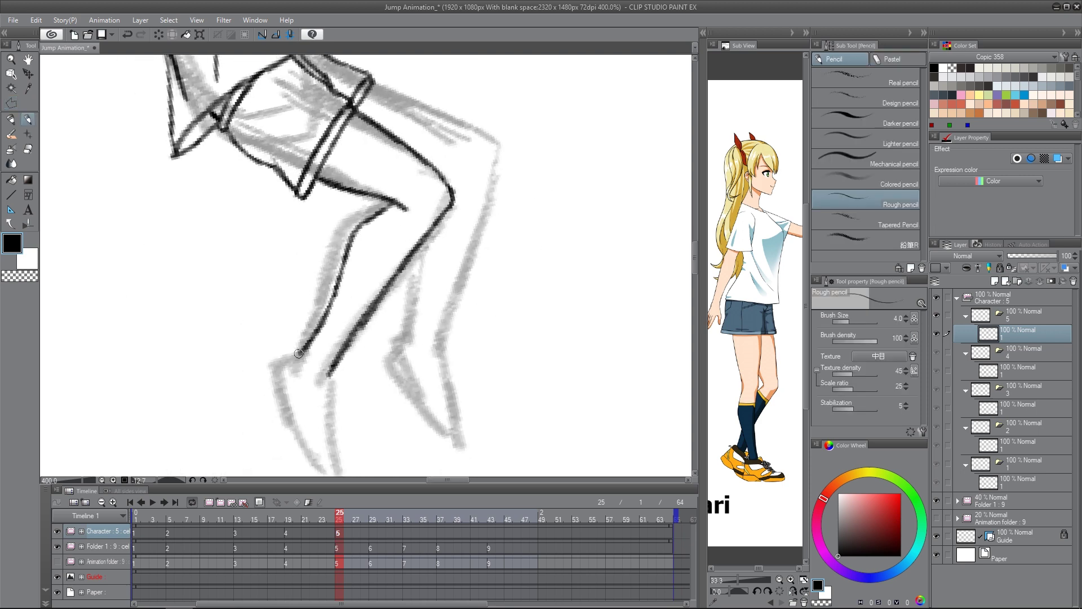
# - Draw the frame 25 pose's far leg behind the near one, from the shorts to the ankle
pyautogui.moveTo(507, 214); pyautogui.dragTo(513, 235)
pyautogui.moveTo(398, 89); pyautogui.dragTo(489, 180)
pyautogui.hotkey('ctrl', 'z')
pyautogui.moveTo(485, 166); pyautogui.dragTo(416, 367)
pyautogui.scroll(-2, 515, 237)
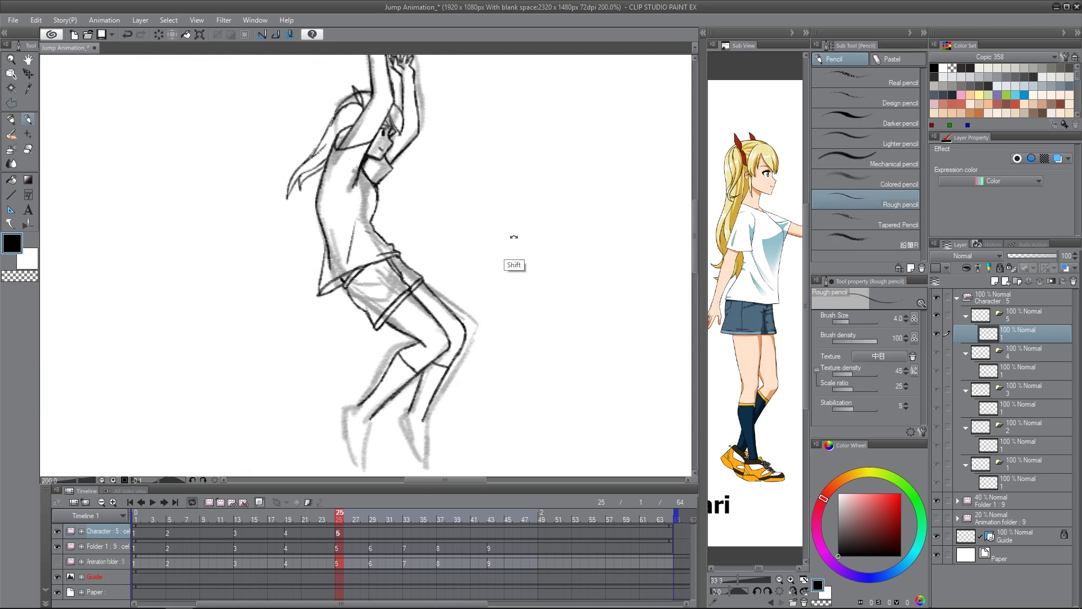
# - Paste the copied shoe and transform it to fit the frame 25 pose's near foot
pyautogui.hotkey('ctrl', 'v')
pyautogui.click(28, 74)
pyautogui.hotkey('ctrl', 't')
pyautogui.scroll(2, 454, 235)
pyautogui.moveTo(454, 235); pyautogui.dragTo(363, 271)
pyautogui.press('Return')
# - Paste a second shoe, rotate it onto the far foot, and merge both shoe layers into the pose drawing
pyautogui.hotkey('ctrl', 'v')
pyautogui.hotkey('ctrl', 't')
pyautogui.moveTo(282, 310); pyautogui.dragTo(397, 322)
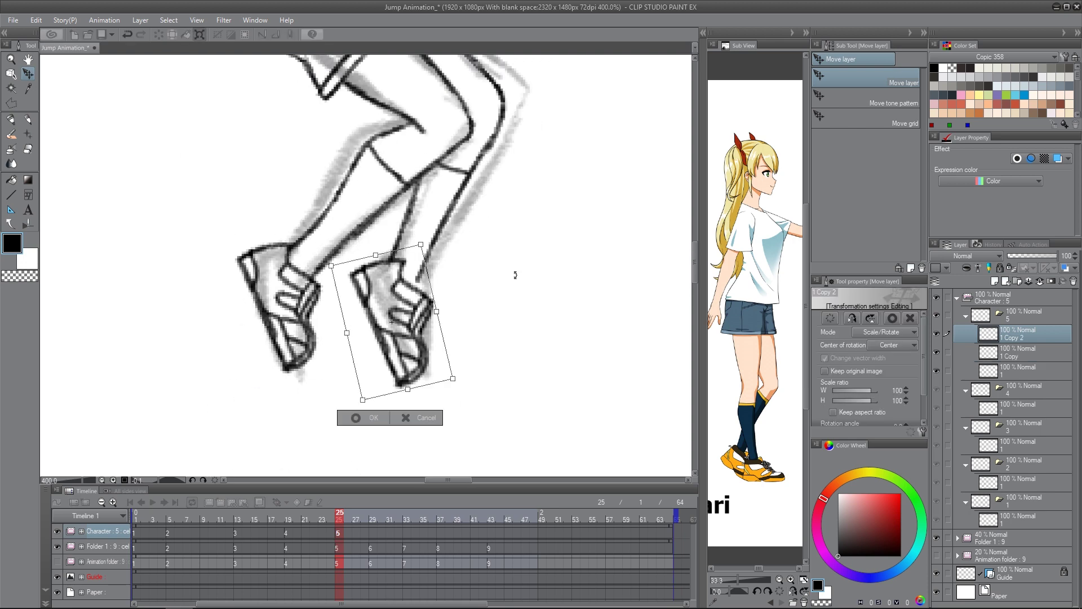
pyautogui.moveTo(515, 275); pyautogui.dragTo(489, 307)
pyautogui.press('Return')
pyautogui.scroll(-2, 484, 304)
pyautogui.hotkey('ctrl', 'e')
pyautogui.hotkey('ctrl', 'e')
# - Draw a longer ponytail with several pointed, flowing strands behind the back on a new layer
pyautogui.press('p')
pyautogui.moveTo(558, 166); pyautogui.dragTo(479, 361)
pyautogui.hotkey('ctrl', 'shift', 'n')
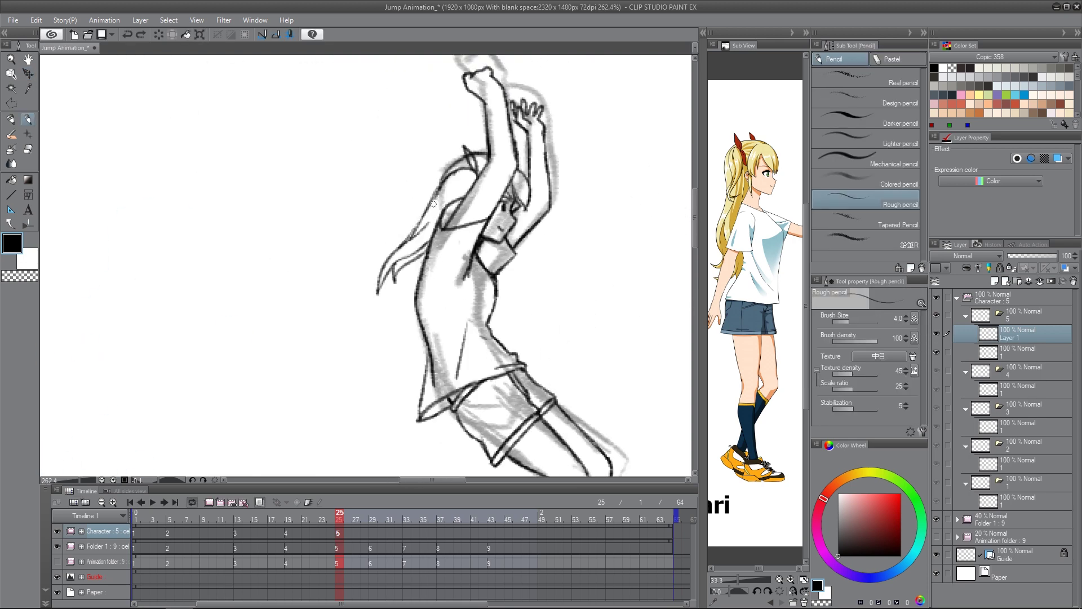
pyautogui.moveTo(338, 331); pyautogui.dragTo(330, 387)
pyautogui.moveTo(419, 260); pyautogui.dragTo(395, 272)
pyautogui.moveTo(388, 309); pyautogui.dragTo(316, 394)
pyautogui.moveTo(392, 290); pyautogui.dragTo(318, 393)
pyautogui.moveTo(421, 275); pyautogui.dragTo(359, 376)
pyautogui.moveTo(391, 290); pyautogui.dragTo(357, 350)
# - Finish the ponytail's inner strands and merge its layer into the frame 25 pose drawing
pyautogui.press('e')
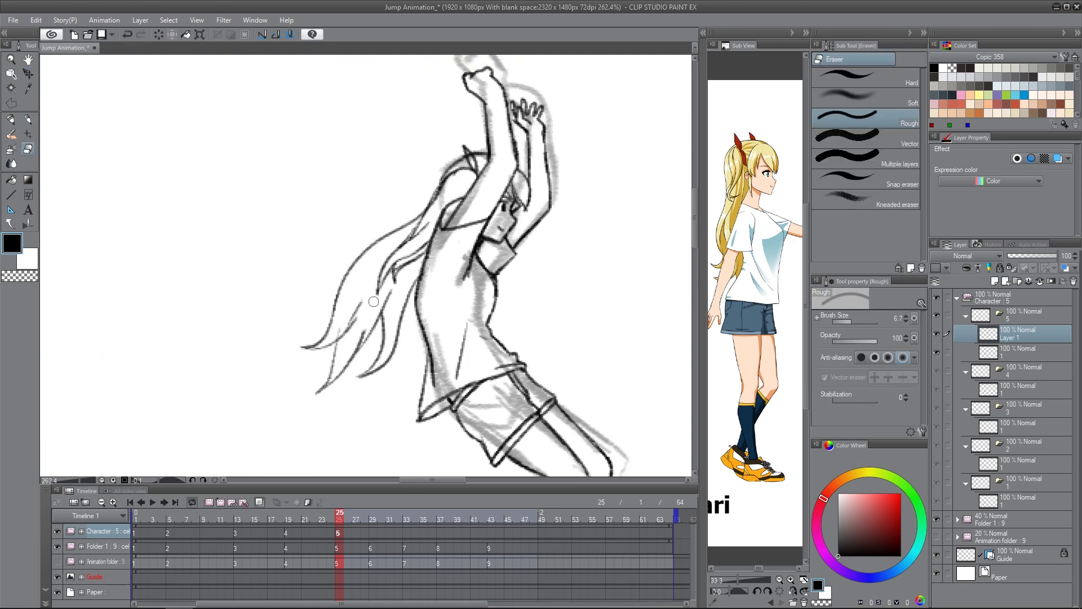
pyautogui.press('p')
pyautogui.moveTo(377, 293); pyautogui.dragTo(345, 333)
pyautogui.moveTo(624, 293); pyautogui.dragTo(434, 232)
pyautogui.hotkey('ctrl', 'e')
# - Collapse the layer folders of cels 1 to 4 in the Character folder
pyautogui.click(965, 354)
pyautogui.click(966, 372)
pyautogui.click(965, 391)
pyautogui.click(966, 410)
# - On a new cel at frame 29, draw the character's face, ear and upswept fringe
pyautogui.moveTo(482, 179); pyautogui.dragTo(495, 272)
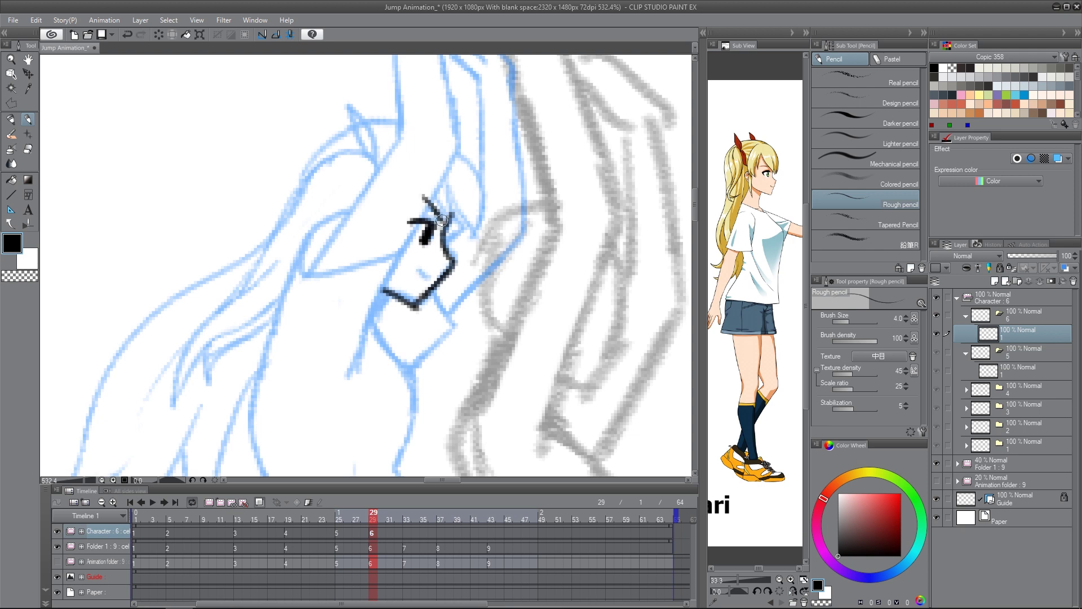
pyautogui.moveTo(361, 217); pyautogui.dragTo(351, 244)
pyautogui.moveTo(358, 251); pyautogui.dragTo(375, 280)
pyautogui.moveTo(431, 171)
pyautogui.mouseDown()
pyautogui.moveTo(493, 149)
pyautogui.moveTo(463, 171)
pyautogui.mouseUp()
pyautogui.moveTo(515, 158); pyautogui.dragTo(455, 212)
# - Draw the frame 29 pose's swept-back side hair and the top of the head
pyautogui.moveTo(421, 165)
pyautogui.mouseDown()
pyautogui.moveTo(335, 202)
pyautogui.moveTo(329, 281)
pyautogui.mouseUp()
pyautogui.moveTo(372, 191); pyautogui.dragTo(315, 282)
pyautogui.moveTo(305, 161)
pyautogui.mouseDown()
pyautogui.moveTo(405, 129)
pyautogui.moveTo(451, 129)
pyautogui.mouseUp()
pyautogui.moveTo(349, 135); pyautogui.dragTo(282, 226)
pyautogui.moveTo(434, 138); pyautogui.dragTo(457, 172)
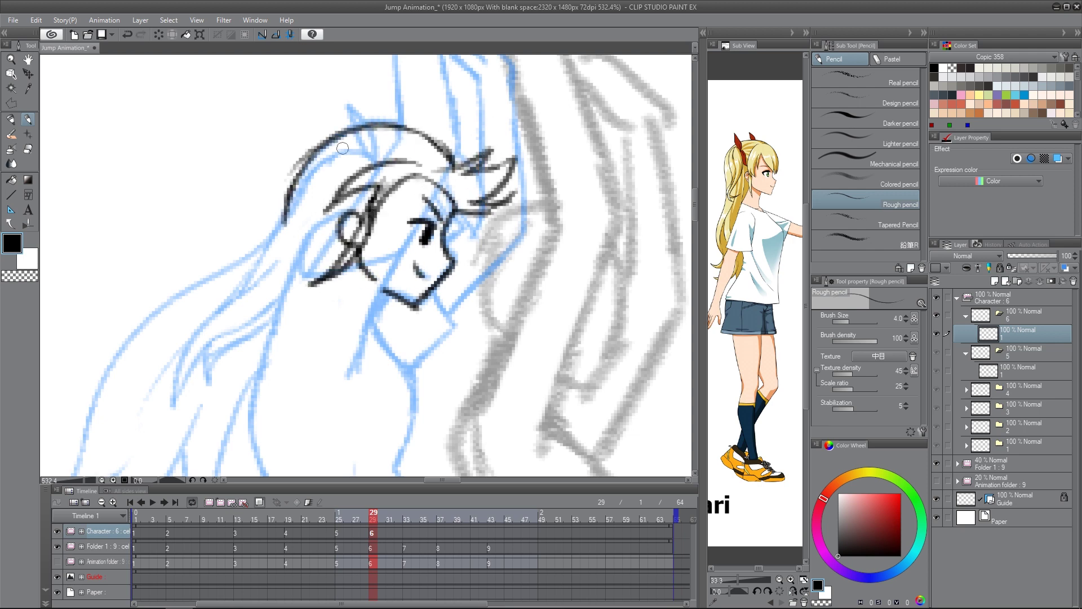
# - Move the head onto the frame 29 rough pose and draw the near raised arm's edges across it
pyautogui.moveTo(531, 168); pyautogui.dragTo(435, 157)
pyautogui.moveTo(315, 220)
pyautogui.mouseDown()
pyautogui.moveTo(489, 249)
pyautogui.moveTo(475, 443)
pyautogui.moveTo(492, 339)
pyautogui.mouseUp()
pyautogui.moveTo(425, 232); pyautogui.dragTo(350, 417)
pyautogui.moveTo(482, 243); pyautogui.dragTo(418, 431)
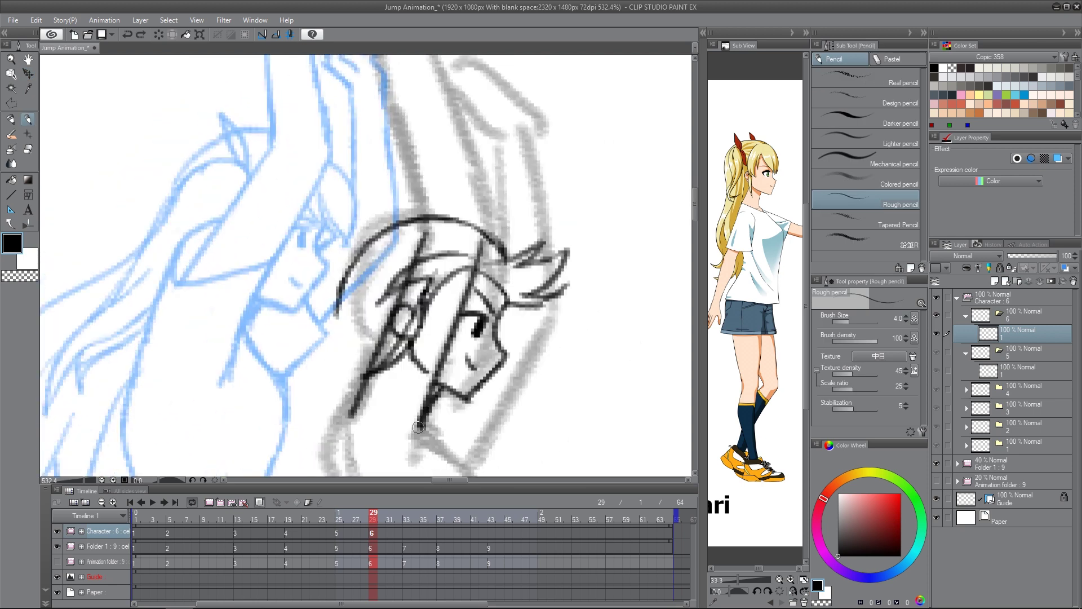
pyautogui.moveTo(412, 226); pyautogui.dragTo(404, 272)
pyautogui.moveTo(381, 132); pyautogui.dragTo(422, 278)
pyautogui.hotkey('ctrl', 'z')
pyautogui.moveTo(420, 124); pyautogui.dragTo(477, 289)
# - Erase the head lines covered by the near arm and draw the frame 29 pose's sleeve hem and shoulder
pyautogui.press('e')
pyautogui.moveTo(395, 389); pyautogui.dragTo(428, 330)
pyautogui.moveTo(439, 285)
pyautogui.mouseDown()
pyautogui.moveTo(422, 399)
pyautogui.moveTo(417, 274)
pyautogui.mouseUp()
pyautogui.press('p')
pyautogui.moveTo(324, 313); pyautogui.dragTo(425, 295)
pyautogui.moveTo(369, 259)
pyautogui.mouseDown()
pyautogui.moveTo(322, 307)
pyautogui.moveTo(340, 342)
pyautogui.mouseUp()
pyautogui.press('e')
pyautogui.moveTo(435, 292)
pyautogui.mouseDown()
pyautogui.moveTo(421, 316)
pyautogui.moveTo(426, 298)
pyautogui.mouseUp()
pyautogui.press('p')
pyautogui.moveTo(489, 268); pyautogui.dragTo(497, 278)
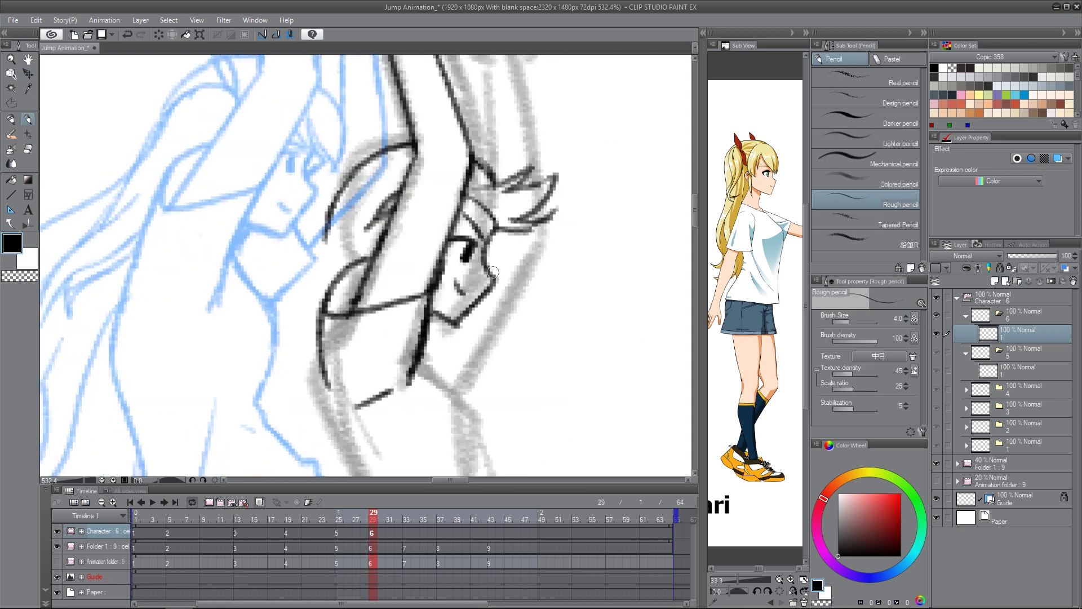
# - Draw the hand at the end of the frame 29 pose's near raised arm
pyautogui.moveTo(394, 181); pyautogui.dragTo(369, 389)
pyautogui.moveTo(313, 198); pyautogui.dragTo(349, 216)
pyautogui.moveTo(330, 171); pyautogui.dragTo(311, 141)
pyautogui.moveTo(307, 175)
pyautogui.mouseDown()
pyautogui.moveTo(289, 142)
pyautogui.moveTo(311, 198)
pyautogui.mouseUp()
pyautogui.moveTo(420, 429); pyautogui.dragTo(393, 84)
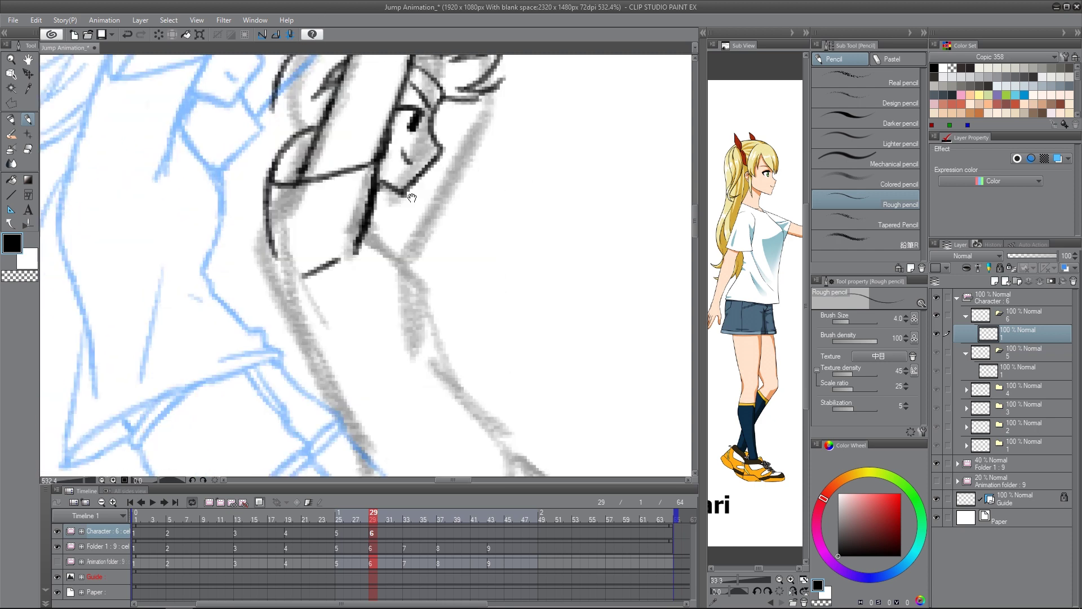
# - Draw the frame 29 pose's chest curve and the shorts' waistband and near leg with its folded hem
pyautogui.moveTo(372, 226)
pyautogui.mouseDown()
pyautogui.moveTo(449, 344)
pyautogui.moveTo(462, 152)
pyautogui.mouseUp()
pyautogui.moveTo(487, 208)
pyautogui.mouseDown()
pyautogui.moveTo(355, 277)
pyautogui.moveTo(489, 218)
pyautogui.mouseUp()
pyautogui.moveTo(395, 338); pyautogui.dragTo(378, 242)
pyautogui.moveTo(500, 296)
pyautogui.mouseDown()
pyautogui.moveTo(397, 349)
pyautogui.moveTo(501, 283)
pyautogui.mouseUp()
pyautogui.moveTo(445, 136)
pyautogui.mouseDown()
pyautogui.moveTo(478, 192)
pyautogui.moveTo(471, 217)
pyautogui.mouseUp()
pyautogui.moveTo(474, 219); pyautogui.dragTo(500, 283)
pyautogui.moveTo(347, 197); pyautogui.dragTo(374, 271)
# - Draw the far leg of the frame 29 pose's shorts with a folded hem, and add crease lines between the legs
pyautogui.moveTo(581, 201); pyautogui.dragTo(526, 286)
pyautogui.moveTo(569, 198); pyautogui.dragTo(535, 252)
pyautogui.moveTo(444, 178); pyautogui.dragTo(538, 250)
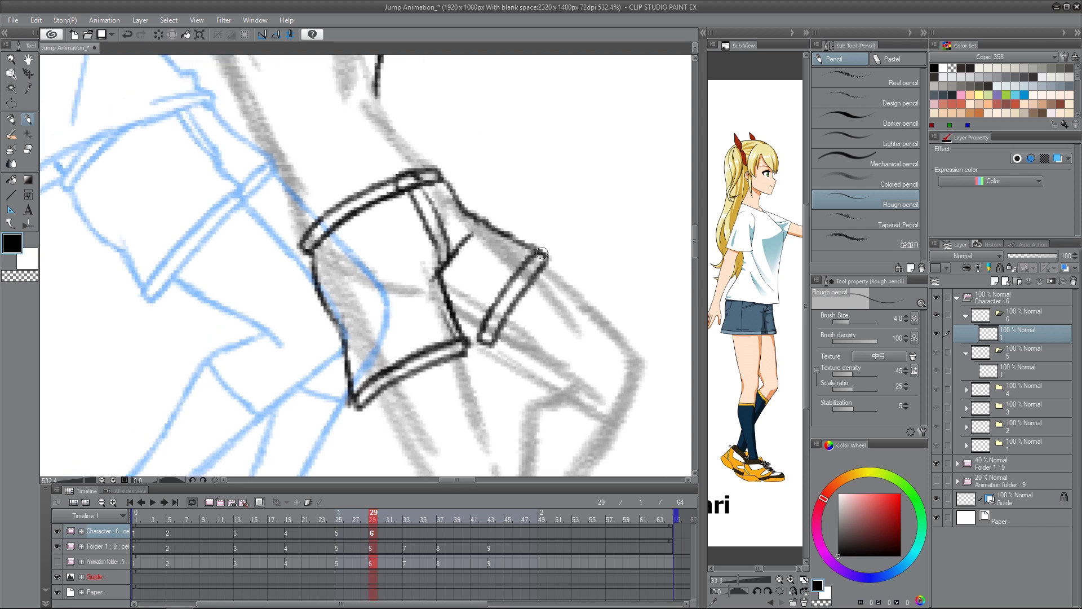
pyautogui.moveTo(444, 280); pyautogui.dragTo(474, 268)
pyautogui.moveTo(453, 313); pyautogui.dragTo(472, 329)
pyautogui.moveTo(543, 159)
pyautogui.mouseDown()
pyautogui.moveTo(594, 258)
pyautogui.moveTo(597, 243)
pyautogui.mouseUp()
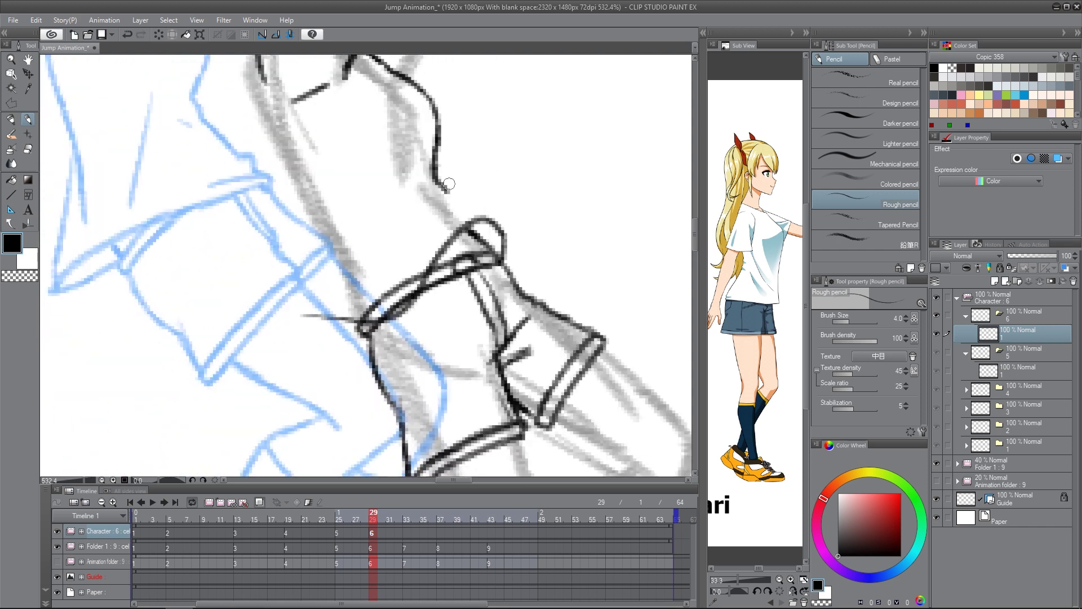
# - Draw the frame 29 pose's shirt front, back line and hem edge with crease lines, erasing the stray strokes
pyautogui.moveTo(448, 190); pyautogui.dragTo(503, 228)
pyautogui.press('e')
pyautogui.moveTo(389, 188)
pyautogui.mouseDown()
pyautogui.moveTo(419, 262)
pyautogui.moveTo(361, 332)
pyautogui.mouseUp()
pyautogui.press('p')
pyautogui.moveTo(316, 186); pyautogui.dragTo(335, 302)
pyautogui.moveTo(277, 169); pyautogui.dragTo(338, 355)
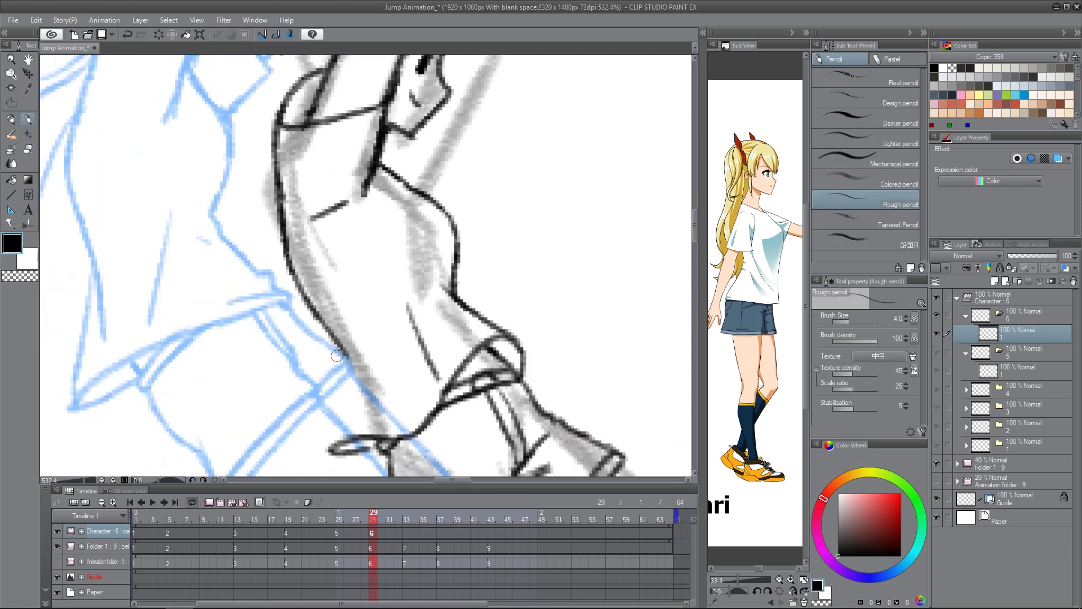
pyautogui.moveTo(338, 406); pyautogui.dragTo(353, 330)
pyautogui.moveTo(359, 279); pyautogui.dragTo(345, 372)
# - Draw the frame 29 pose's far raised arm with its upper arm, forearm and hand behind the face
pyautogui.moveTo(560, 84)
pyautogui.mouseDown()
pyautogui.moveTo(529, 234)
pyautogui.moveTo(540, 274)
pyautogui.mouseUp()
pyautogui.moveTo(427, 234); pyautogui.dragTo(449, 253)
pyautogui.moveTo(450, 253); pyautogui.dragTo(417, 309)
pyautogui.moveTo(485, 169); pyautogui.dragTo(442, 303)
pyautogui.moveTo(437, 321); pyautogui.dragTo(413, 361)
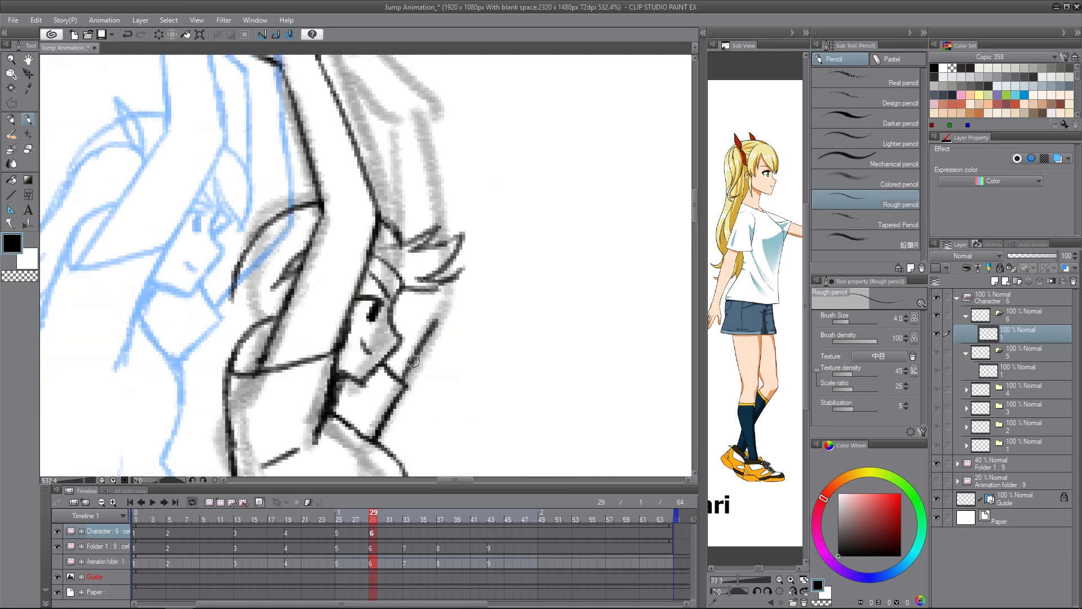
pyautogui.moveTo(393, 162); pyautogui.dragTo(400, 217)
pyautogui.moveTo(422, 179); pyautogui.dragTo(409, 204)
pyautogui.moveTo(474, 261); pyautogui.dragTo(473, 123)
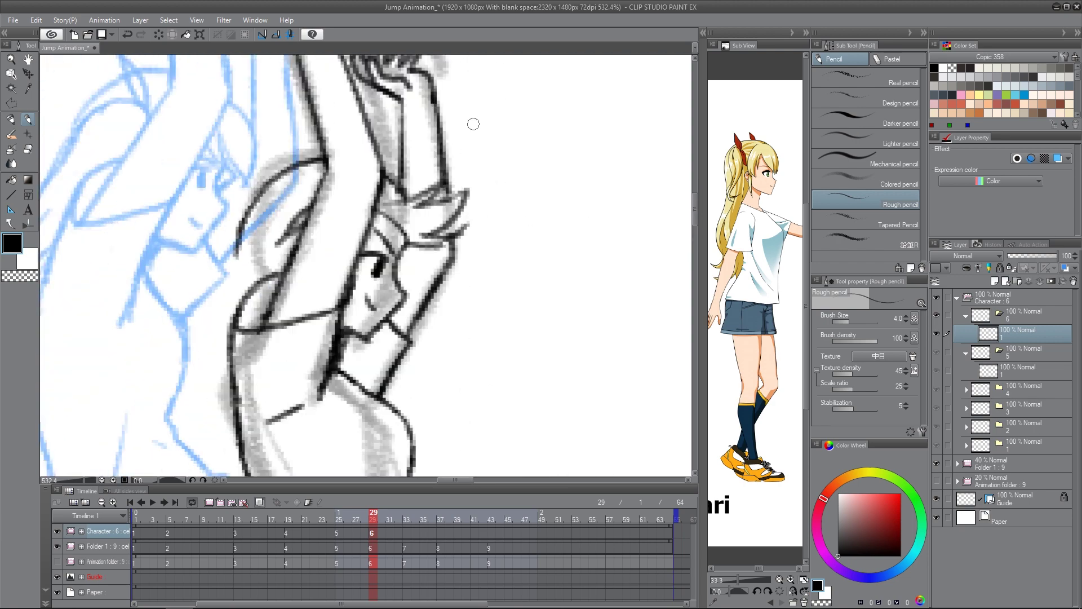
# - Draw the upper ponytail strands of the frame 29 pose sweeping back from the head and erase their stray parts
pyautogui.moveTo(338, 243)
pyautogui.mouseDown()
pyautogui.moveTo(543, 226)
pyautogui.moveTo(386, 211)
pyautogui.mouseUp()
pyautogui.moveTo(524, 156); pyautogui.dragTo(276, 207)
pyautogui.moveTo(276, 208); pyautogui.dragTo(324, 198)
pyautogui.moveTo(548, 203); pyautogui.dragTo(178, 406)
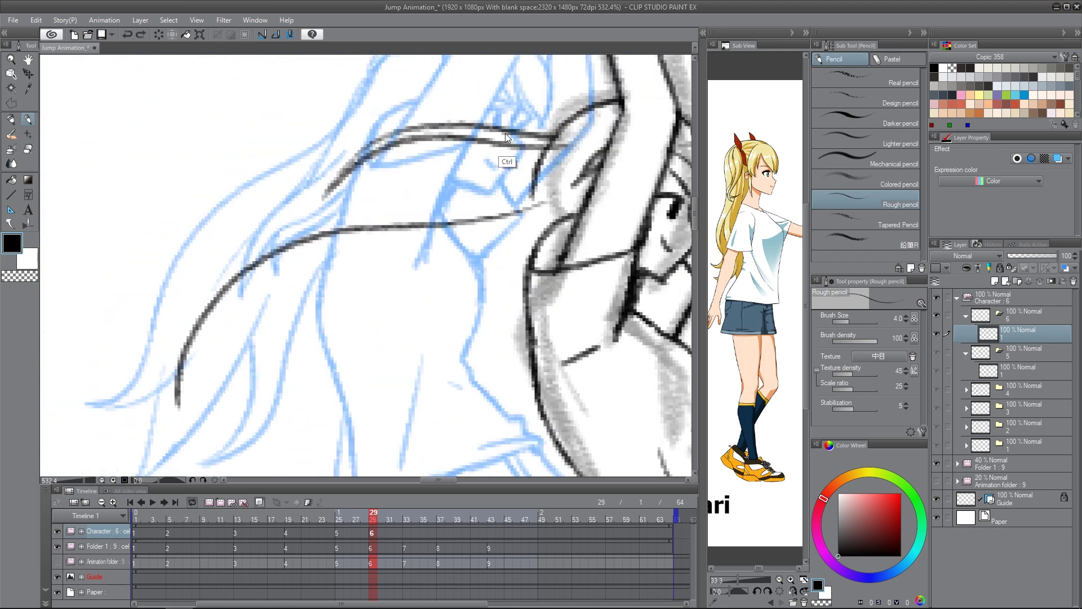
pyautogui.press('e')
pyautogui.moveTo(564, 128)
pyautogui.mouseDown()
pyautogui.moveTo(536, 163)
pyautogui.moveTo(434, 138)
pyautogui.moveTo(325, 190)
pyautogui.mouseUp()
# - Draw the inner and lower ponytail strands of the frame 29 pose with pointed, curled tips, and erase the overlapping lines
pyautogui.press('p')
pyautogui.moveTo(508, 146)
pyautogui.mouseDown()
pyautogui.moveTo(466, 205)
pyautogui.moveTo(557, 191)
pyautogui.mouseUp()
pyautogui.moveTo(194, 395); pyautogui.dragTo(425, 201)
pyautogui.moveTo(474, 317); pyautogui.dragTo(334, 425)
pyautogui.press('e')
pyautogui.moveTo(385, 262); pyautogui.dragTo(418, 164)
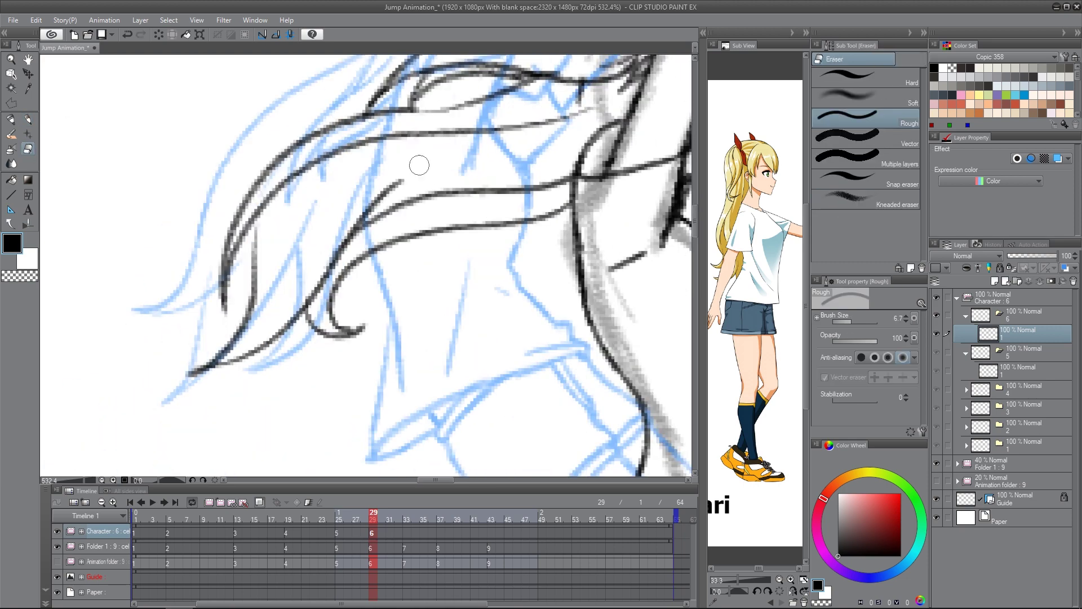
pyautogui.moveTo(564, 178); pyautogui.dragTo(450, 195)
pyautogui.moveTo(407, 230); pyautogui.dragTo(342, 271)
# - Select the trailing end of the frame 29 pose's ponytail with a polyline selection, transform it and deselect
pyautogui.scroll(2, 457, 225)
pyautogui.scroll(-3, 232, 263)
pyautogui.press('m')
pyautogui.click(111, 414)
pyautogui.click(128, 273)
pyautogui.click(198, 220)
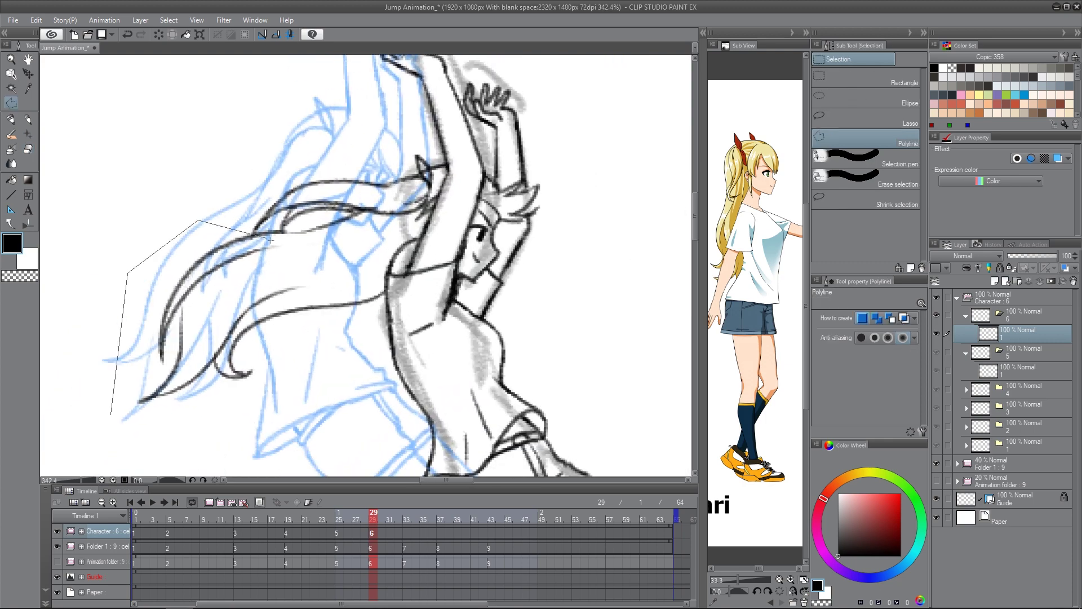
pyautogui.hotkey('ctrl', 't')
pyautogui.moveTo(366, 327); pyautogui.dragTo(350, 358)
pyautogui.press('Return')
pyautogui.hotkey('ctrl', 'd')
# - Draw the frame 29 pose's near leg from the shorts' hem down past the knee to the ankle
pyautogui.press('p')
pyautogui.moveTo(462, 364)
pyautogui.mouseDown()
pyautogui.moveTo(391, 290)
pyautogui.moveTo(304, 101)
pyautogui.mouseUp()
pyautogui.scroll(2, 362, 86)
pyautogui.moveTo(372, 56); pyautogui.dragTo(463, 411)
pyautogui.moveTo(287, 67)
pyautogui.mouseDown()
pyautogui.moveTo(345, 160)
pyautogui.moveTo(336, 244)
pyautogui.mouseUp()
# - Draw the frame 29 pose's bent far leg with its thigh, knee, calf and sock top
pyautogui.moveTo(403, 157); pyautogui.dragTo(486, 218)
pyautogui.moveTo(451, 87); pyautogui.dragTo(544, 205)
pyautogui.moveTo(567, 122); pyautogui.dragTo(476, 303)
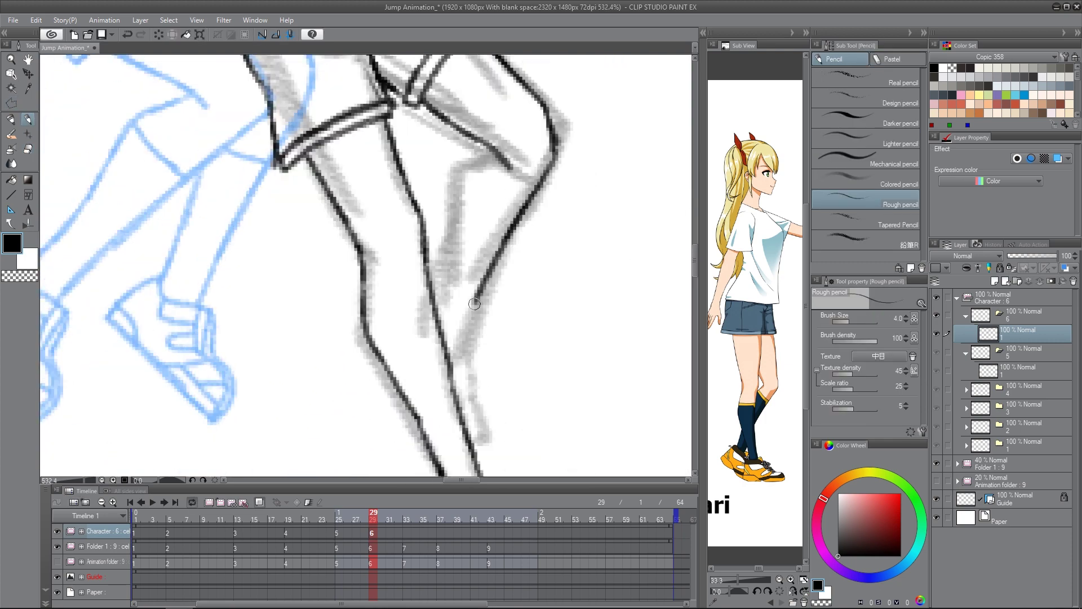
pyautogui.moveTo(503, 153); pyautogui.dragTo(445, 242)
pyautogui.moveTo(511, 202); pyautogui.dragTo(460, 309)
# - Paste the copied shoe drawing, move it to the frame 29 pose's near foot and rotate it to fit the leg
pyautogui.scroll(-2, 475, 309)
pyautogui.moveTo(524, 176); pyautogui.dragTo(517, 336)
pyautogui.hotkey('ctrl', 'v')
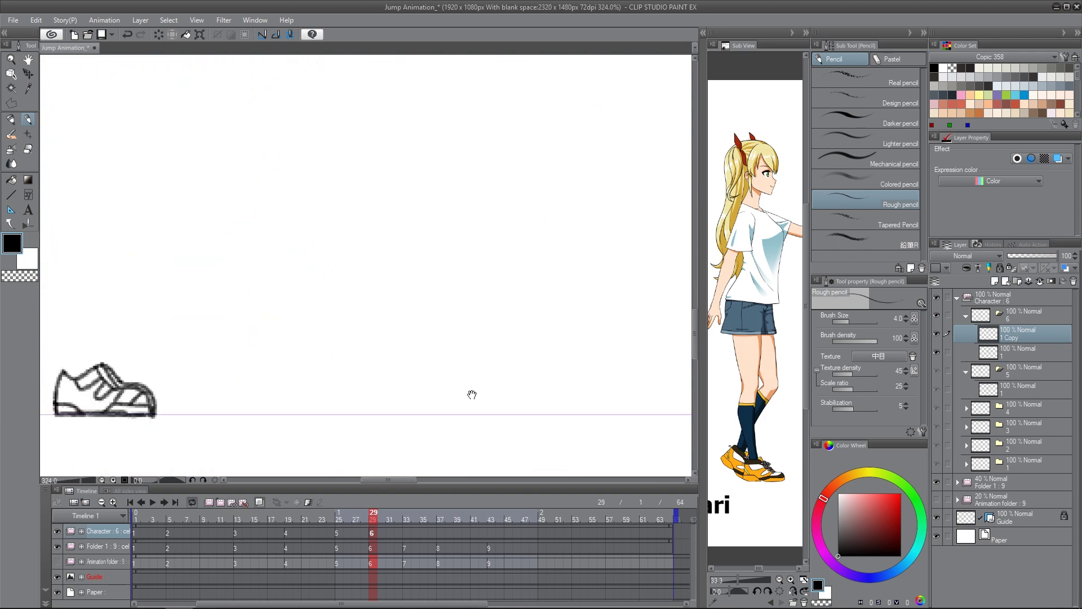
pyautogui.press('k')
pyautogui.moveTo(106, 386); pyautogui.dragTo(346, 251)
pyautogui.scroll(3, 346, 252)
pyautogui.hotkey('ctrl', 't')
pyautogui.moveTo(485, 282); pyautogui.dragTo(450, 323)
pyautogui.press('Return')
# - Paste a second copy of the shoe and transform it to fit the frame 29 pose's far foot
pyautogui.hotkey('ctrl', 'v')
pyautogui.hotkey('ctrl', 't')
pyautogui.moveTo(352, 395); pyautogui.dragTo(292, 366)
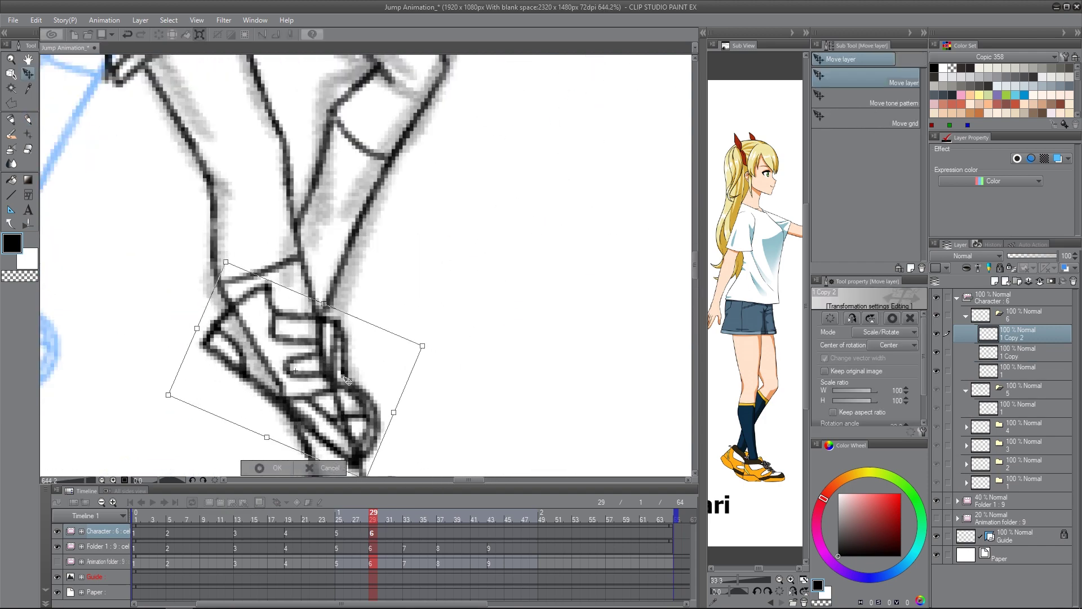
pyautogui.press('Return')
# - Erase the far shoe lines covered by the near leg and merge both shoe layers into the frame 29 drawing
pyautogui.press('e')
pyautogui.moveTo(270, 253); pyautogui.dragTo(292, 296)
pyautogui.moveTo(403, 349); pyautogui.dragTo(444, 280)
pyautogui.hotkey('ctrl', 'e')
pyautogui.hotkey('ctrl', 'e')
# - Go to frame 33 and add a new animation cel to the Character folder
pyautogui.scroll(-5, 445, 281)
pyautogui.moveTo(495, 231); pyautogui.dragTo(517, 302)
pyautogui.click(406, 532)
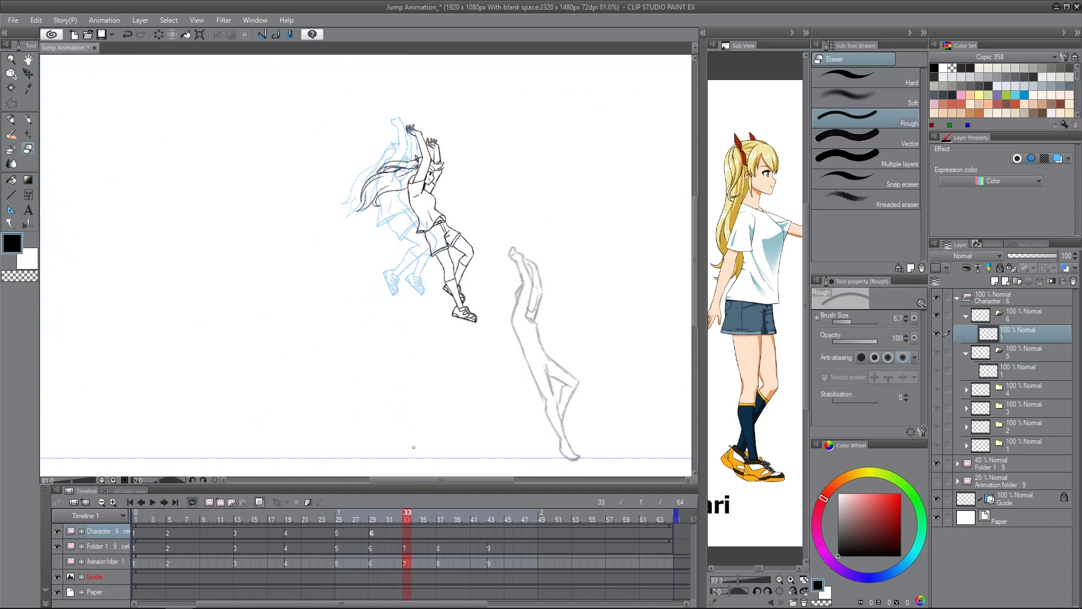
pyautogui.click(220, 502)
# - Draw the frame 33 pose's face profile with its eye and mouth, and the spiky bangs, using the Rough pencil
pyautogui.moveTo(445, 192); pyautogui.dragTo(414, 305)
pyautogui.scroll(7, 406, 299)
pyautogui.click(29, 120)
pyautogui.moveTo(327, 225); pyautogui.dragTo(429, 302)
pyautogui.moveTo(448, 222); pyautogui.dragTo(369, 320)
pyautogui.moveTo(391, 237)
pyautogui.mouseDown()
pyautogui.moveTo(423, 241)
pyautogui.moveTo(409, 263)
pyautogui.mouseUp()
pyautogui.moveTo(440, 225); pyautogui.dragTo(426, 280)
pyautogui.moveTo(410, 234); pyautogui.dragTo(489, 193)
pyautogui.moveTo(487, 195); pyautogui.dragTo(432, 247)
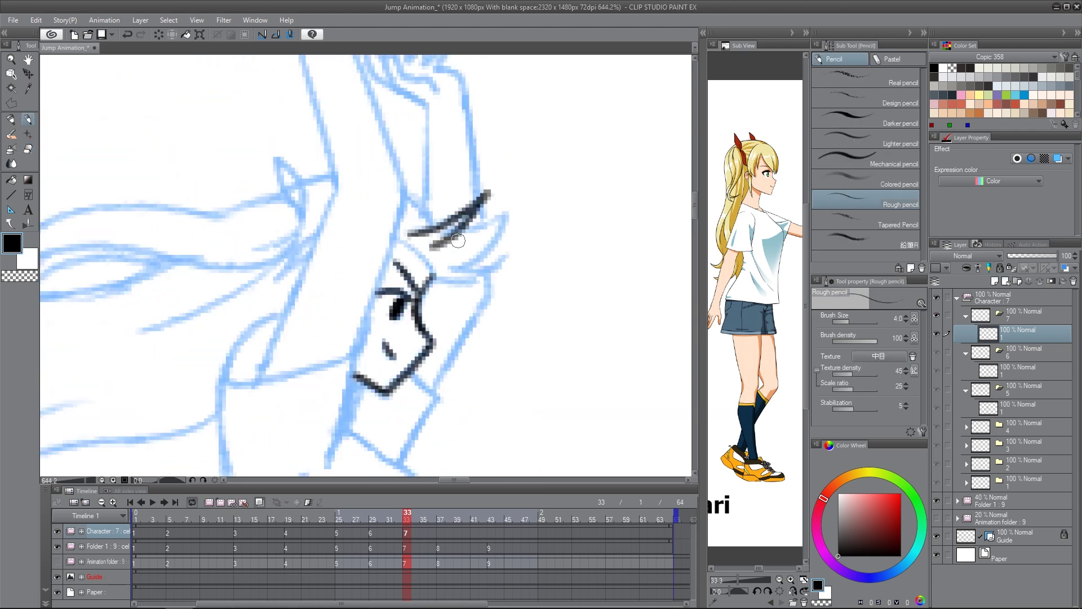
pyautogui.moveTo(389, 327); pyautogui.dragTo(467, 237)
# - Draw the frame 33 pose's near shoulder, sleeve hem and the shirt's back line down to the lower back
pyautogui.moveTo(369, 227); pyautogui.dragTo(303, 294)
pyautogui.moveTo(304, 294); pyautogui.dragTo(442, 263)
pyautogui.moveTo(434, 284); pyautogui.dragTo(415, 376)
pyautogui.moveTo(301, 296); pyautogui.dragTo(311, 454)
pyautogui.moveTo(394, 417); pyautogui.dragTo(357, 146)
pyautogui.moveTo(273, 178); pyautogui.dragTo(328, 414)
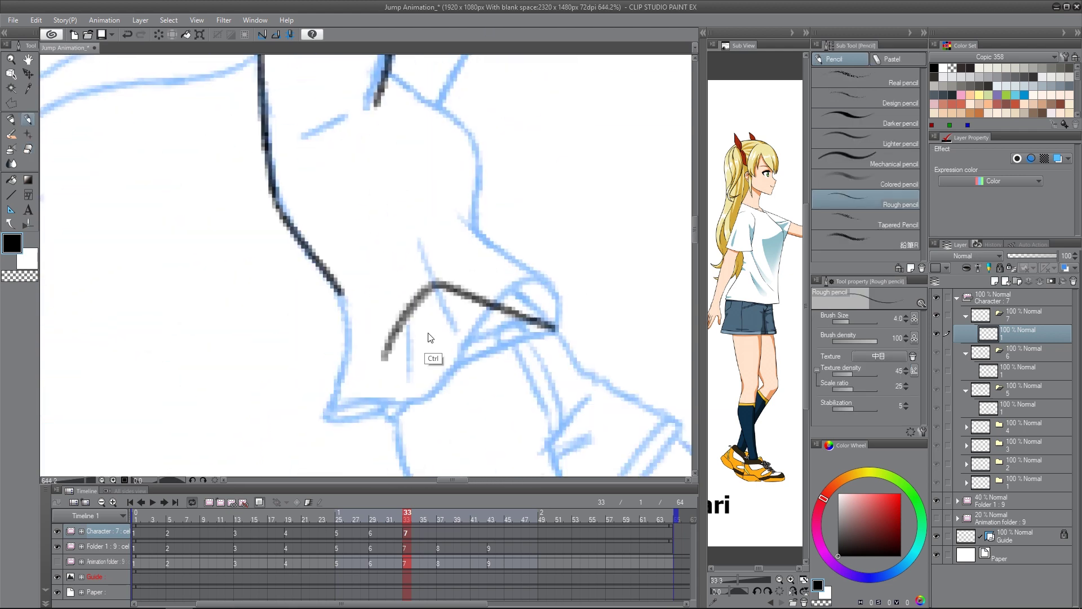
# - Undo the last shirt hem stroke and redraw the curved hem of the frame 33 pose's shirt
pyautogui.hotkey('ctrl', 'z')
pyautogui.moveTo(385, 357); pyautogui.dragTo(561, 338)
pyautogui.moveTo(425, 236); pyautogui.dragTo(430, 321)
pyautogui.moveTo(564, 384); pyautogui.dragTo(586, 407)
# - Draw the frame 33 pose's shirt hem edge and the shorts with side seam lines, creases and folded leg hems
pyautogui.moveTo(395, 420); pyautogui.dragTo(440, 343)
pyautogui.moveTo(440, 345); pyautogui.dragTo(398, 420)
pyautogui.moveTo(390, 296); pyautogui.dragTo(442, 415)
pyautogui.moveTo(447, 411); pyautogui.dragTo(387, 390)
pyautogui.moveTo(515, 307); pyautogui.dragTo(522, 323)
pyautogui.moveTo(361, 354); pyautogui.dragTo(377, 393)
pyautogui.moveTo(320, 213); pyautogui.dragTo(316, 386)
pyautogui.moveTo(428, 339); pyautogui.dragTo(312, 181)
pyautogui.moveTo(361, 168)
pyautogui.mouseDown()
pyautogui.moveTo(396, 236)
pyautogui.moveTo(401, 228)
pyautogui.mouseUp()
pyautogui.moveTo(418, 139); pyautogui.dragTo(383, 182)
pyautogui.moveTo(385, 185); pyautogui.dragTo(416, 266)
pyautogui.moveTo(229, 164); pyautogui.dragTo(285, 347)
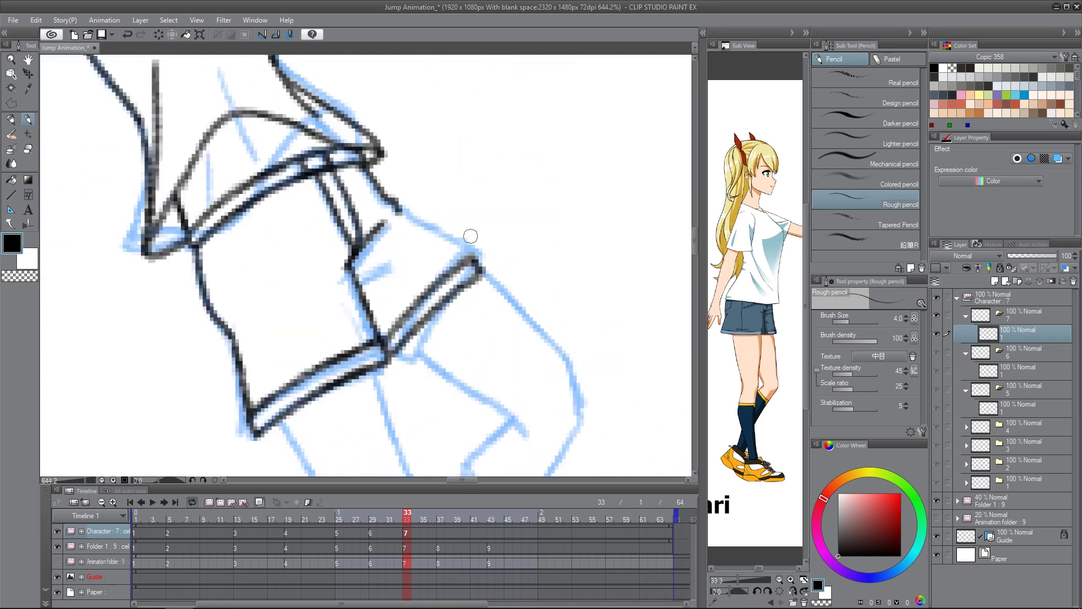
# - Draw the frame 33 pose's near raised forearm with its open hand and wrist
pyautogui.moveTo(282, 62); pyautogui.dragTo(485, 462)
pyautogui.moveTo(361, 169); pyautogui.dragTo(361, 290)
pyautogui.moveTo(330, 61)
pyautogui.mouseDown()
pyautogui.moveTo(447, 213)
pyautogui.moveTo(442, 338)
pyautogui.mouseUp()
pyautogui.moveTo(361, 169); pyautogui.dragTo(356, 236)
pyautogui.moveTo(308, 122); pyautogui.dragTo(311, 79)
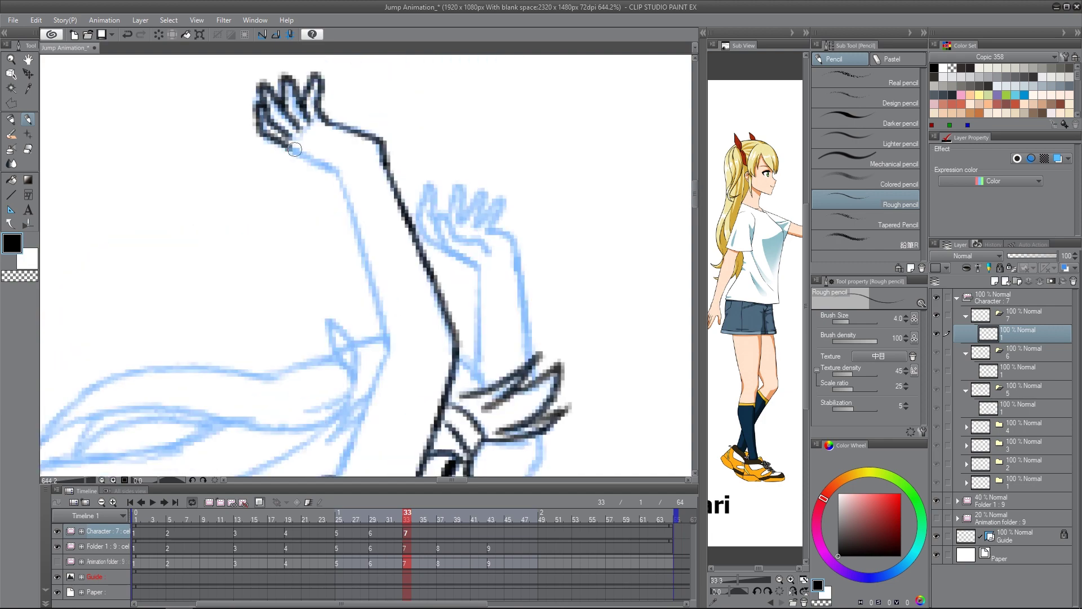
pyautogui.moveTo(294, 149); pyautogui.dragTo(386, 338)
# - Complete the frame 33 pose's near upper arm and shoulder curve, and add the head outline beside the arm
pyautogui.moveTo(418, 188); pyautogui.dragTo(339, 383)
pyautogui.moveTo(362, 320); pyautogui.dragTo(303, 383)
pyautogui.moveTo(294, 290); pyautogui.dragTo(322, 473)
pyautogui.moveTo(350, 212); pyautogui.dragTo(415, 285)
# - Draw the frame 33 pose's far raised hand, forearm and upper arm behind the bangs
pyautogui.moveTo(428, 135); pyautogui.dragTo(459, 175)
pyautogui.moveTo(460, 175); pyautogui.dragTo(472, 262)
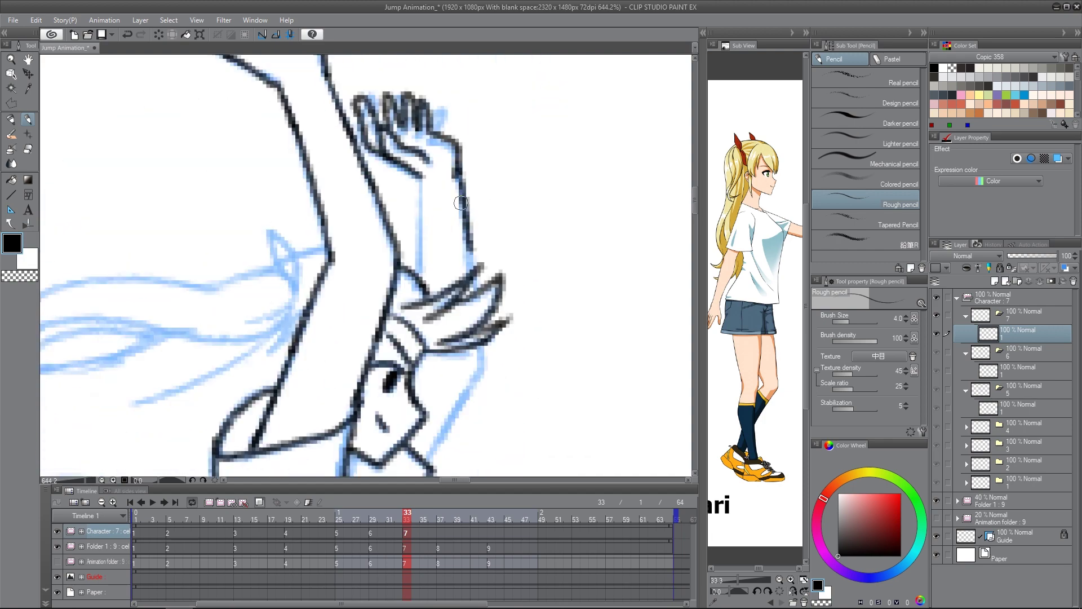
pyautogui.moveTo(465, 212); pyautogui.dragTo(474, 272)
pyautogui.moveTo(422, 177); pyautogui.dragTo(427, 294)
pyautogui.moveTo(497, 224); pyautogui.dragTo(425, 395)
# - Draw the first ponytail strands of the frame 33 pose flying upward behind the near arm, and erase the excess line
pyautogui.scroll(-5, 451, 237)
pyautogui.scroll(3, 451, 237)
pyautogui.moveTo(527, 320); pyautogui.dragTo(348, 179)
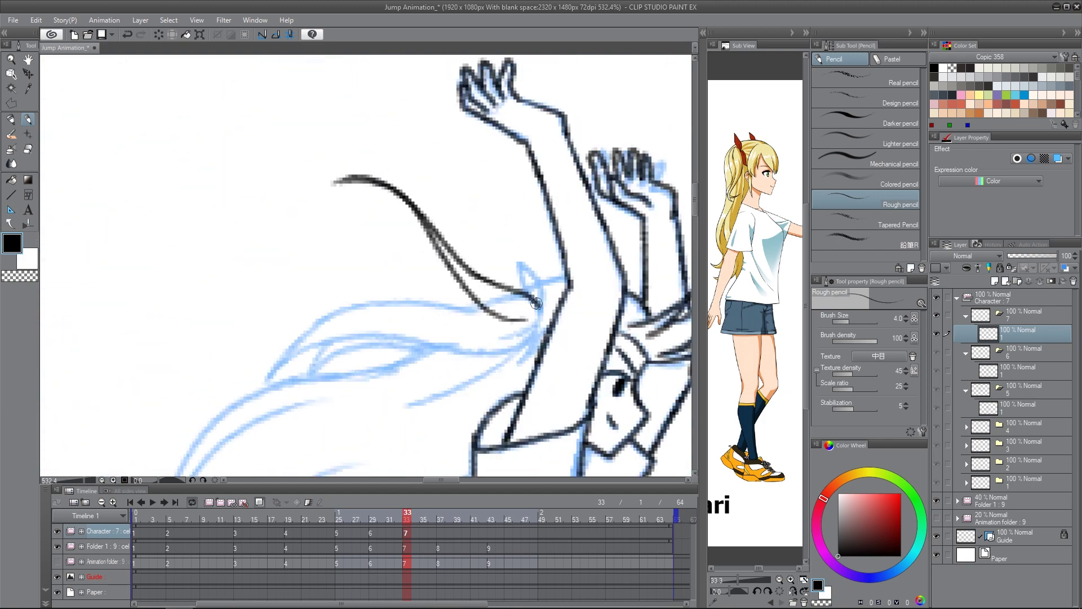
pyautogui.press('e')
pyautogui.moveTo(431, 225); pyautogui.dragTo(533, 323)
pyautogui.press('p')
# - Draw the hair ribbon and the remaining upswept ponytail strands with curled tips on the frame 33 pose
pyautogui.moveTo(522, 290); pyautogui.dragTo(523, 262)
pyautogui.moveTo(523, 262)
pyautogui.mouseDown()
pyautogui.moveTo(541, 288)
pyautogui.moveTo(568, 278)
pyautogui.mouseUp()
pyautogui.scroll(-3, 446, 223)
pyautogui.moveTo(324, 149); pyautogui.dragTo(420, 324)
pyautogui.scroll(3, 175, 127)
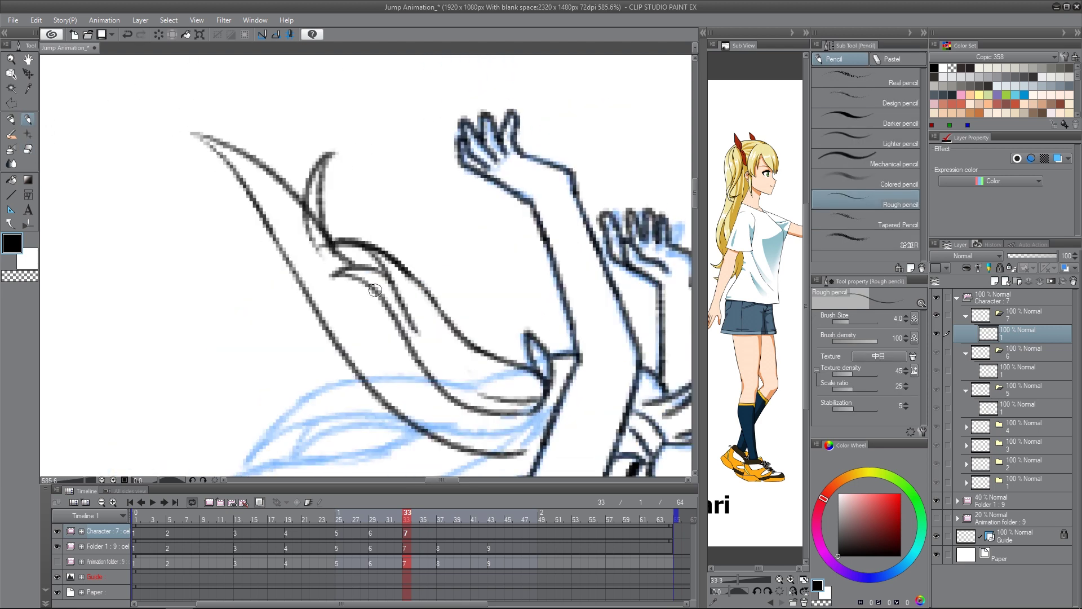
pyautogui.scroll(-3, 375, 291)
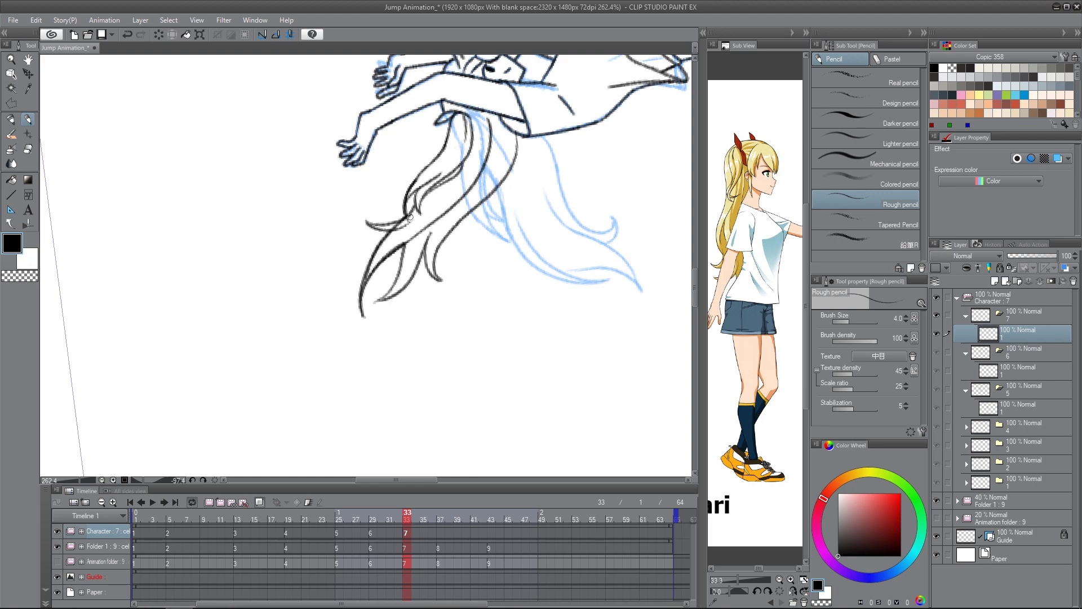
# - Refine the upper curled strands of the frame 33 pose's ponytail with the help of a polyline selection
pyautogui.scroll(2, 410, 216)
pyautogui.press('m')
pyautogui.click(407, 155)
pyautogui.click(407, 203)
pyautogui.click(377, 267)
pyautogui.click(29, 119)
# - Draw the frame 33 pose's near leg with its knee, sock top and shoe
pyautogui.scroll(-3, 443, 187)
pyautogui.click(158, 481)
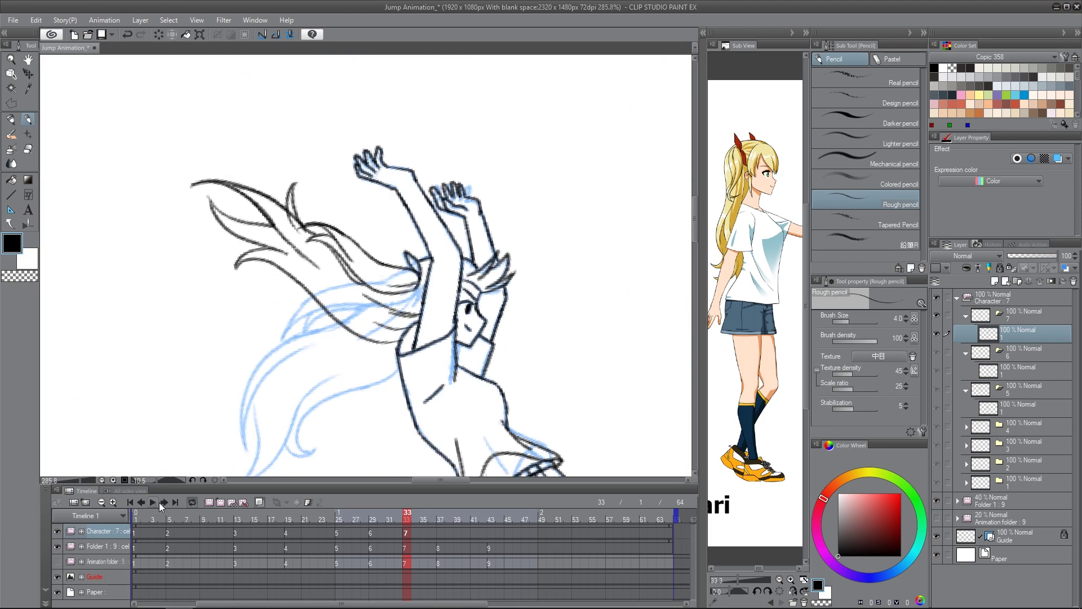
pyautogui.moveTo(479, 459)
pyautogui.mouseDown()
pyautogui.moveTo(439, 210)
pyautogui.moveTo(440, 101)
pyautogui.mouseUp()
pyautogui.scroll(5, 440, 102)
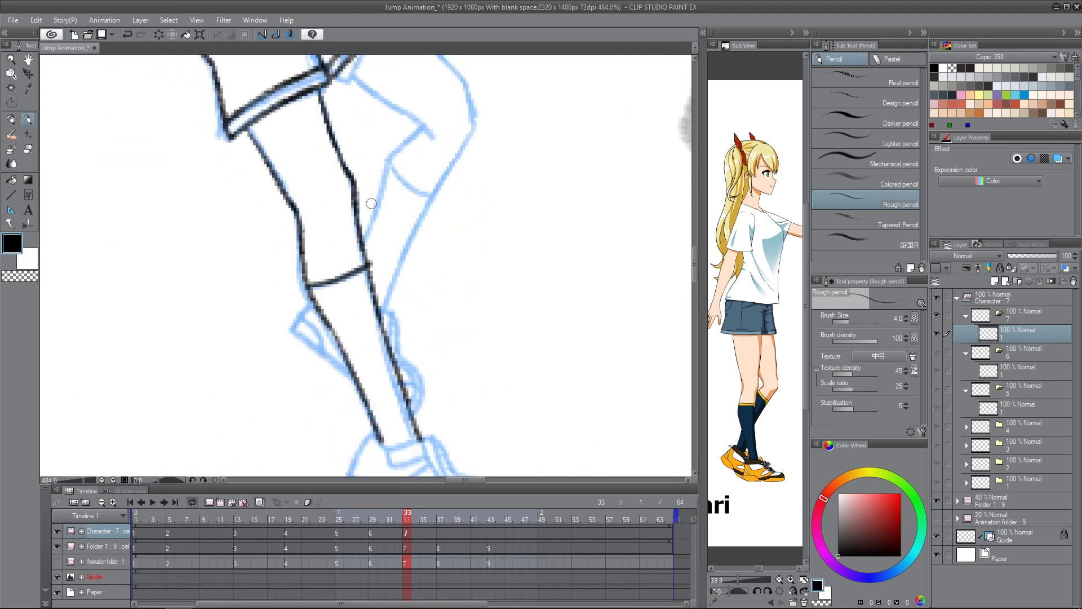
pyautogui.moveTo(477, 429)
pyautogui.mouseDown()
pyautogui.moveTo(431, 259)
pyautogui.moveTo(483, 244)
pyautogui.mouseUp()
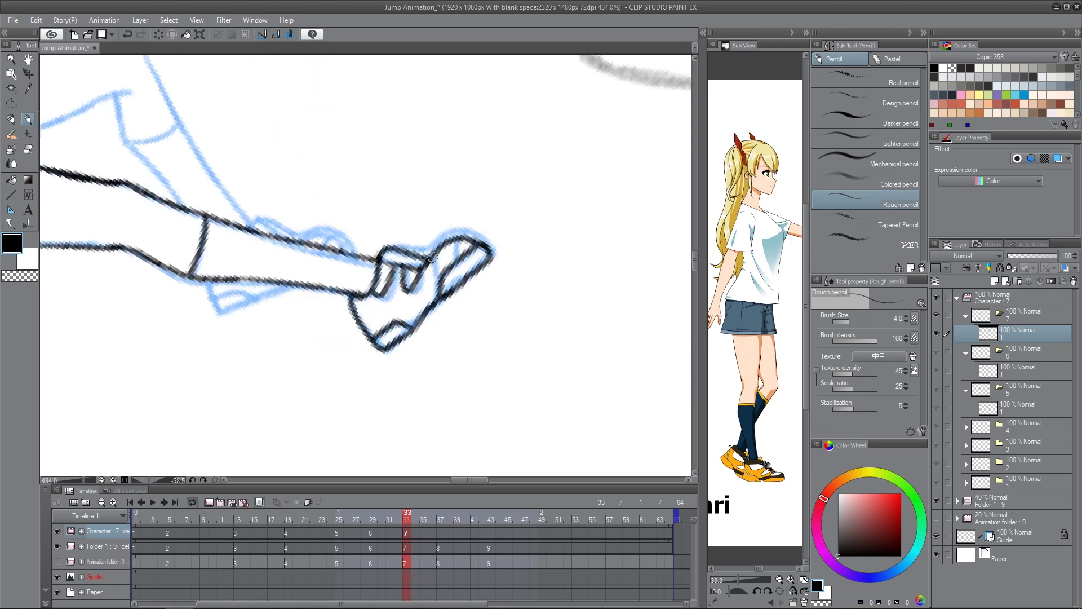
pyautogui.click(159, 480)
# - Select the toe of the frame 33 pose's near shoe with a polyline selection, rotate it and deselect
pyautogui.scroll(-3, 446, 197)
pyautogui.scroll(5, 417, 403)
pyautogui.click(11, 103)
pyautogui.click(353, 307)
pyautogui.click(438, 324)
pyautogui.click(386, 414)
pyautogui.doubleClick(318, 409)
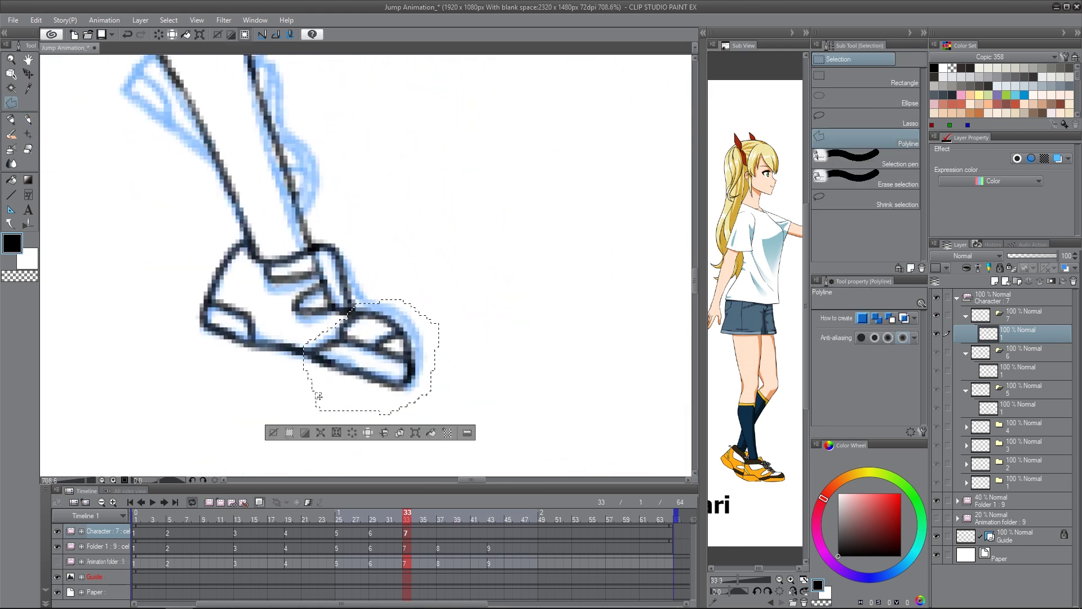
pyautogui.hotkey('ctrl', 't')
pyautogui.moveTo(495, 268); pyautogui.dragTo(490, 205)
pyautogui.press('Return')
pyautogui.hotkey('ctrl', 'd')
# - Draw the frame 33 pose's far leg over the sketch, with its bent thigh, knee, sock top and calf
pyautogui.press('p')
pyautogui.scroll(-3, 321, 368)
pyautogui.moveTo(381, 101)
pyautogui.mouseDown()
pyautogui.moveTo(488, 259)
pyautogui.moveTo(452, 367)
pyautogui.mouseUp()
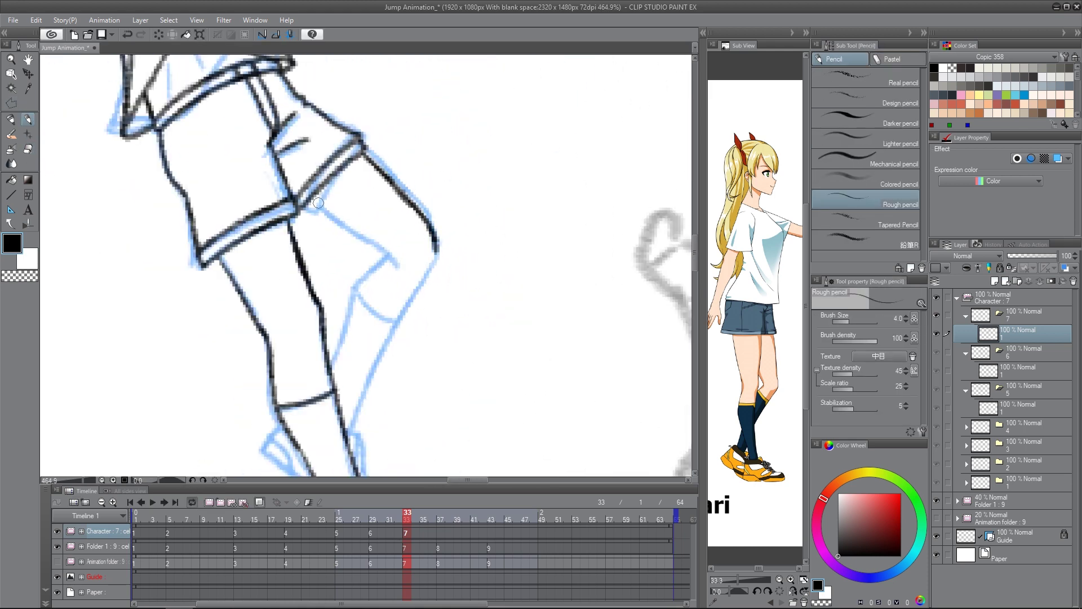
pyautogui.moveTo(309, 200); pyautogui.dragTo(393, 265)
pyautogui.moveTo(445, 252); pyautogui.dragTo(460, 198)
pyautogui.moveTo(453, 195); pyautogui.dragTo(437, 242)
pyautogui.scroll(-2, 472, 282)
pyautogui.moveTo(483, 369); pyautogui.dragTo(498, 292)
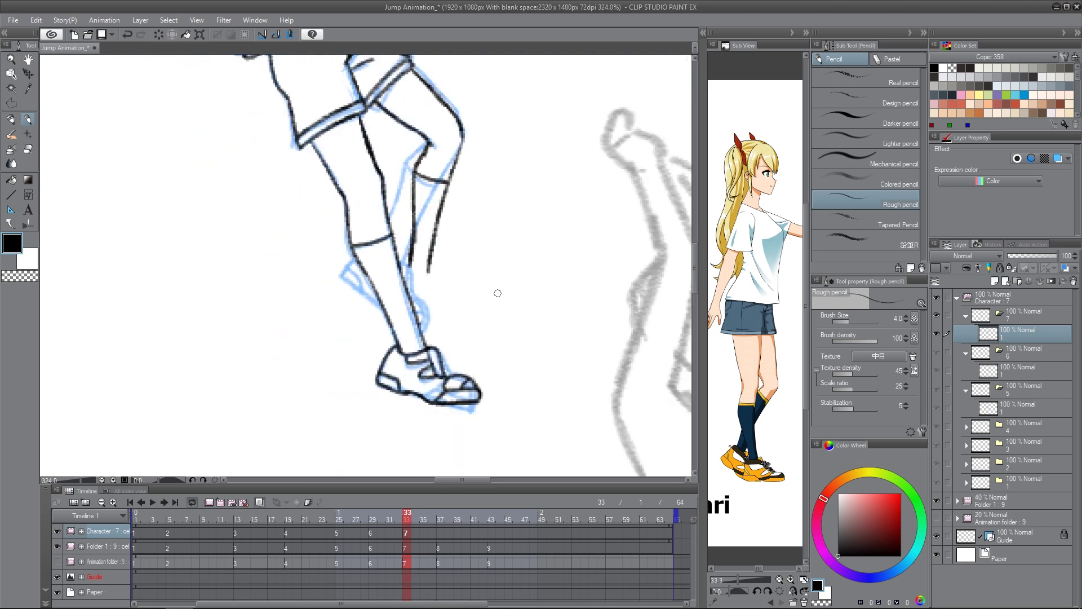
pyautogui.scroll(2, 498, 293)
pyautogui.moveTo(505, 225); pyautogui.dragTo(451, 352)
# - Paste a copy of the near shoe and ankle and rotate it onto the frame 33 pose's far leg
pyautogui.press('e')
pyautogui.scroll(-4, 415, 88)
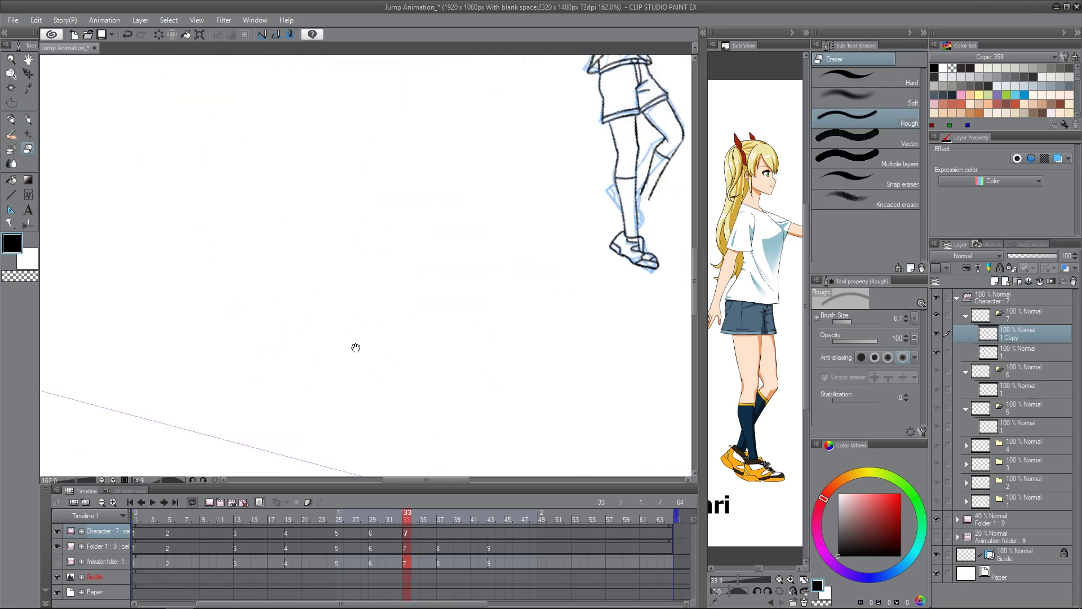
pyautogui.hotkey('ctrl', 'v')
pyautogui.moveTo(464, 442); pyautogui.dragTo(510, 336)
pyautogui.hotkey('ctrl', 't')
pyautogui.moveTo(442, 311); pyautogui.dragTo(458, 332)
pyautogui.press('Return')
# - Erase the overlapping calf and shoe lines on both frame 33 layers, and merge the copy into the drawing layer
pyautogui.click(1018, 353)
pyautogui.press('p')
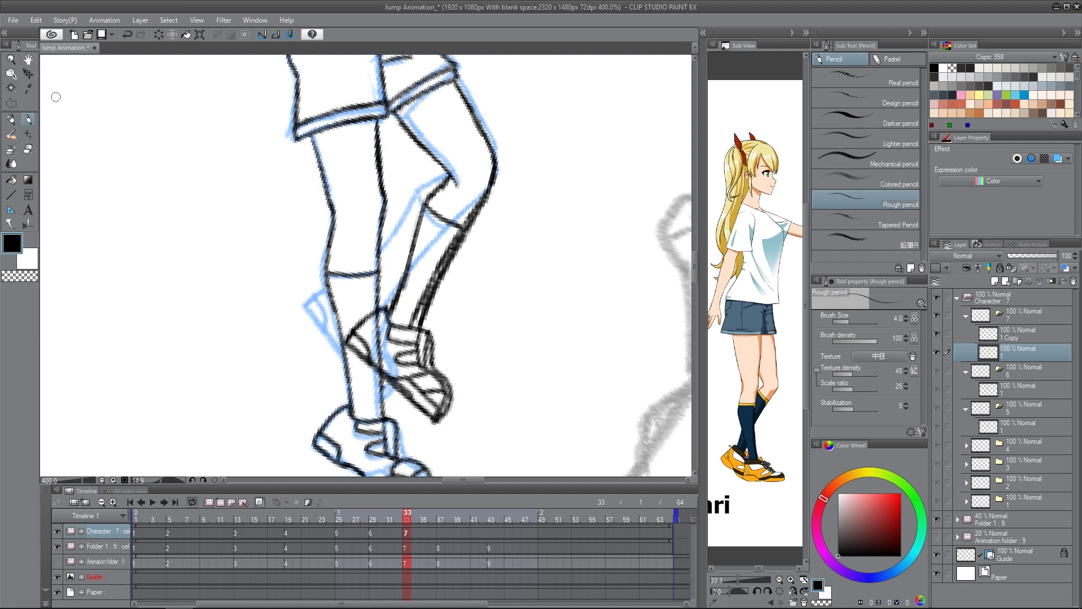
pyautogui.press('e')
pyautogui.moveTo(441, 275)
pyautogui.mouseDown()
pyautogui.moveTo(486, 185)
pyautogui.moveTo(423, 293)
pyautogui.mouseUp()
pyautogui.press('p')
pyautogui.click(1018, 334)
pyautogui.press('e')
pyautogui.moveTo(375, 321); pyautogui.dragTo(348, 369)
pyautogui.hotkey('ctrl', 'e')
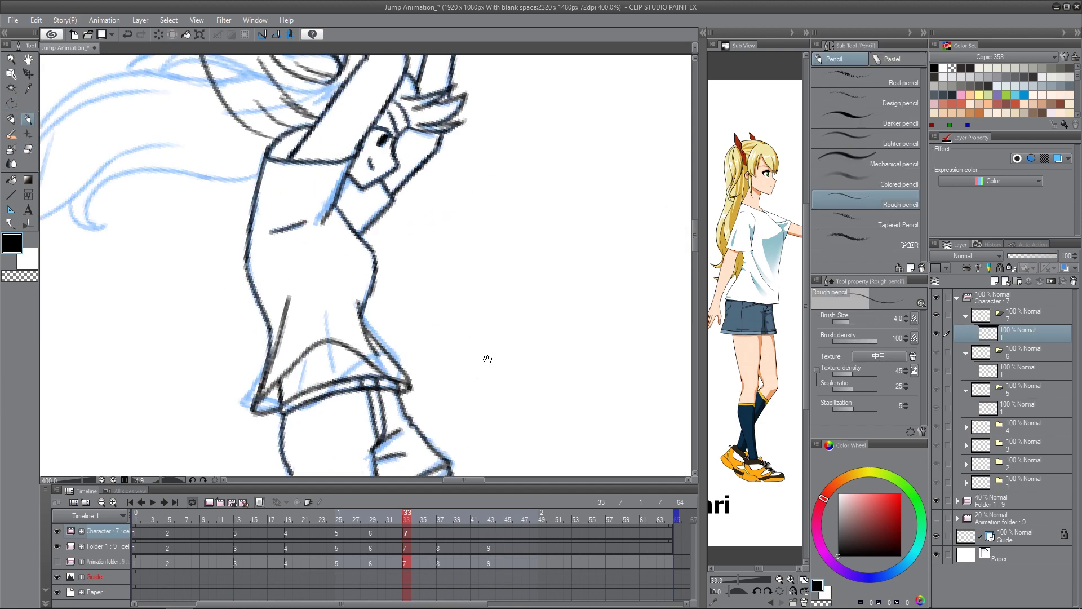
# - Add a new cel to the Character folder at frame 37
pyautogui.scroll(-5, 476, 225)
pyautogui.moveTo(552, 412)
pyautogui.mouseDown()
pyautogui.moveTo(406, 181)
pyautogui.moveTo(485, 335)
pyautogui.moveTo(676, 339)
pyautogui.mouseUp()
pyautogui.scroll(-3, 441, 261)
pyautogui.press('k')
pyautogui.scroll(1, 485, 335)
pyautogui.click(438, 533)
pyautogui.click(220, 502)
pyautogui.scroll(-1, 497, 304)
# - Copy the frame 13 crouching pose, paste it into the frame 37 cel and move it over the sketch's feet
pyautogui.click(236, 532)
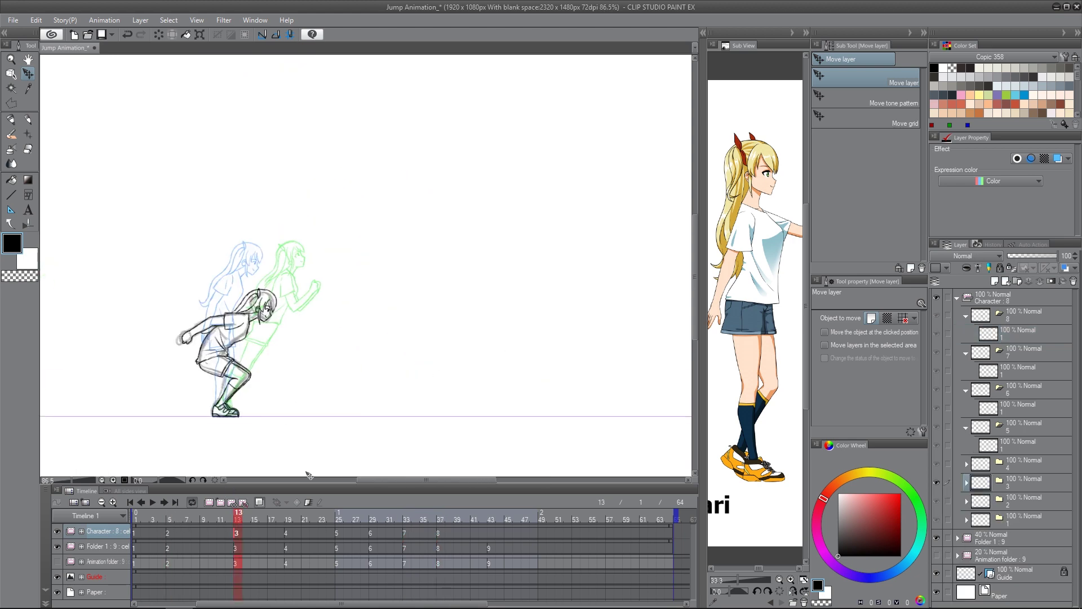
pyautogui.press('m')
pyautogui.click(167, 372)
pyautogui.hotkey('ctrl', 'c')
pyautogui.click(439, 533)
pyautogui.hotkey('ctrl', 'v')
pyautogui.hotkey('ctrl', 't')
pyautogui.moveTo(179, 338); pyautogui.dragTo(512, 339)
pyautogui.scroll(6, 542, 282)
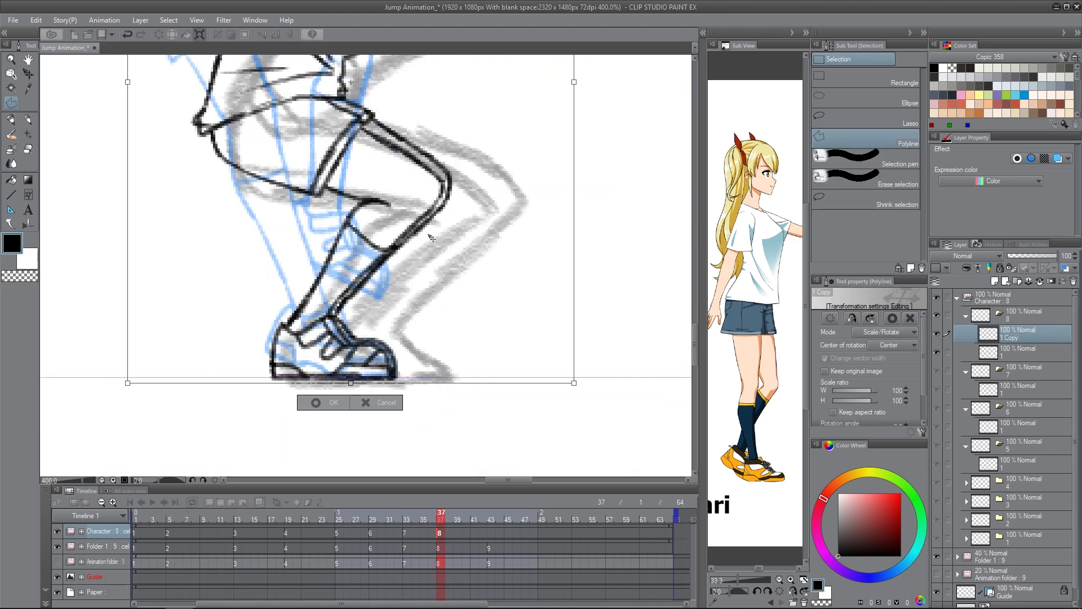
pyautogui.press('Return')
# - Select the frame 37 pose's lower legs with a polyline selection and rotate them to match the sketch
pyautogui.scroll(-2, 432, 237)
pyautogui.click(406, 308)
pyautogui.click(330, 328)
pyautogui.click(307, 349)
pyautogui.click(293, 370)
pyautogui.hotkey('ctrl', 't')
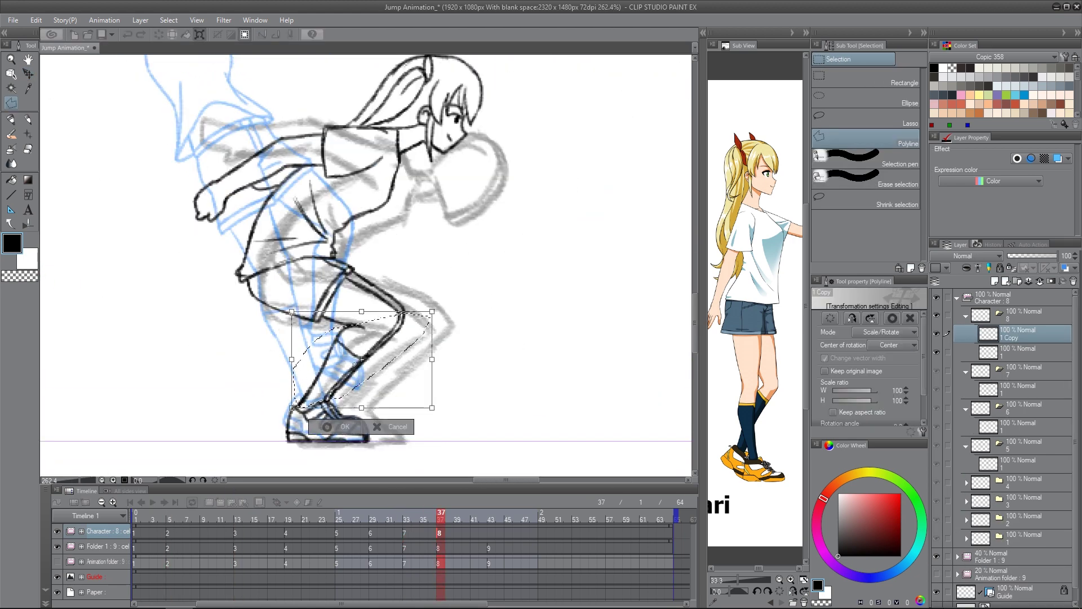
pyautogui.moveTo(364, 358); pyautogui.dragTo(372, 365)
pyautogui.moveTo(523, 222); pyautogui.dragTo(541, 245)
pyautogui.press('Return')
# - Select the frame 37 pose's thigh and shorts with a polyline selection and rotate them into place
pyautogui.click(243, 320)
pyautogui.hotkey('ctrl', 't')
pyautogui.moveTo(442, 315); pyautogui.dragTo(443, 296)
pyautogui.press('Return')
pyautogui.scroll(1, 411, 248)
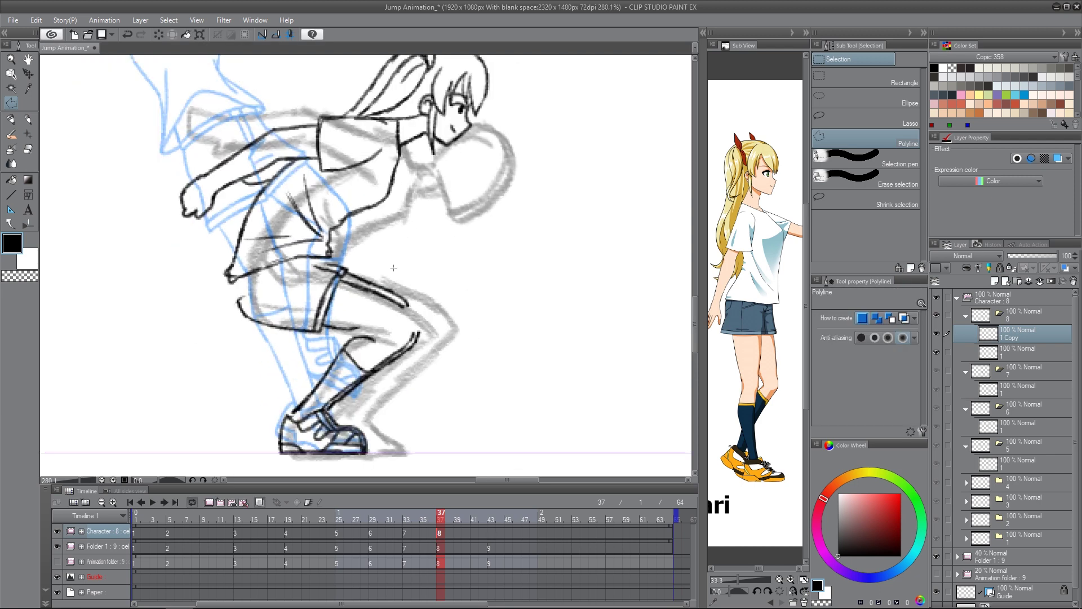
# - Select the frame 37 pose's upper body, rotate it forward to match the sketch and deselect
pyautogui.click(489, 102)
pyautogui.hotkey('ctrl', 't')
pyautogui.moveTo(470, 238); pyautogui.dragTo(510, 246)
pyautogui.press('Return')
pyautogui.hotkey('ctrl', 'd')
# - Redraw the back of the shorts and the thigh and knee lines that join the frame 37 pose's rotated parts
pyautogui.press('p')
pyautogui.moveTo(231, 342); pyautogui.dragTo(247, 403)
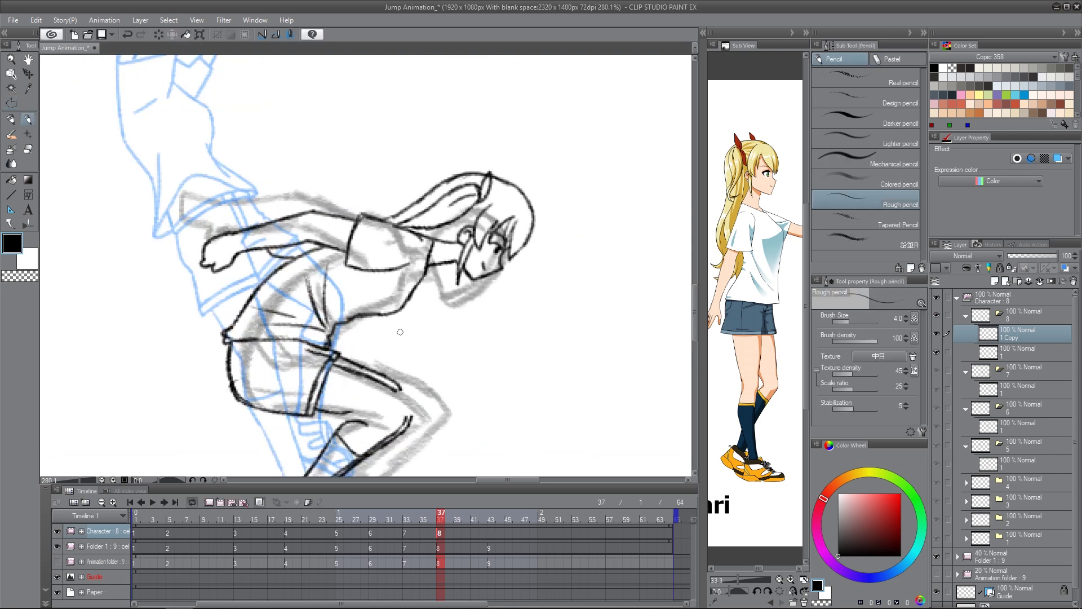
pyautogui.press('e')
pyautogui.moveTo(326, 411); pyautogui.dragTo(411, 420)
pyautogui.press('p')
pyautogui.press('e')
pyautogui.press('p')
pyautogui.moveTo(397, 384); pyautogui.dragTo(407, 431)
pyautogui.moveTo(405, 361); pyautogui.dragTo(397, 391)
# - Erase the frame 37 pose's old bangs and redraw them hanging forward over the face
pyautogui.press('e')
pyautogui.moveTo(523, 238); pyautogui.dragTo(502, 288)
pyautogui.press('p')
pyautogui.moveTo(496, 251); pyautogui.dragTo(513, 289)
pyautogui.moveTo(519, 231); pyautogui.dragTo(536, 288)
pyautogui.moveTo(498, 175); pyautogui.dragTo(572, 249)
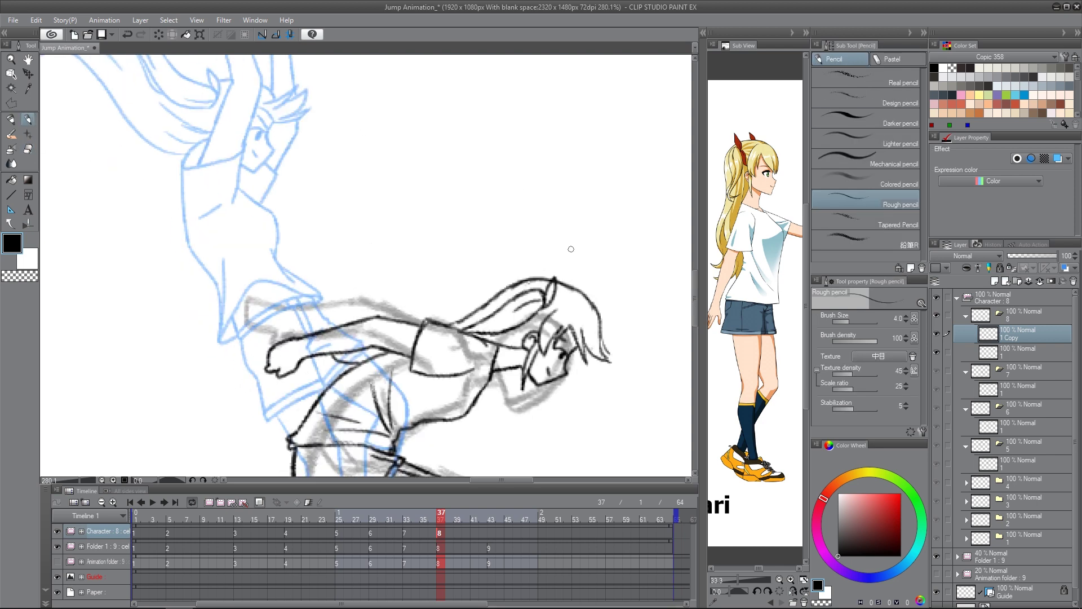
# - Select the frame 37 pose's near arm with a polyline selection, rotate it upward behind the back and deselect
pyautogui.press('m')
pyautogui.click(260, 330)
pyautogui.click(245, 386)
pyautogui.click(270, 400)
pyautogui.hotkey('ctrl', 't')
pyautogui.moveTo(479, 244)
pyautogui.mouseDown()
pyautogui.moveTo(500, 276)
pyautogui.moveTo(507, 170)
pyautogui.mouseUp()
pyautogui.press('Return')
pyautogui.hotkey('ctrl', 'd')
# - Redraw the frame 37 pose's ponytail strands trailing behind the head, erasing the old hair lines
pyautogui.press('p')
pyautogui.moveTo(397, 287); pyautogui.dragTo(346, 303)
pyautogui.moveTo(455, 212)
pyautogui.mouseDown()
pyautogui.moveTo(490, 118)
pyautogui.moveTo(550, 208)
pyautogui.mouseUp()
pyautogui.press('e')
pyautogui.press('p')
pyautogui.moveTo(579, 270)
pyautogui.mouseDown()
pyautogui.moveTo(387, 184)
pyautogui.moveTo(387, 208)
pyautogui.mouseUp()
pyautogui.hotkey('ctrl', 'z')
pyautogui.press('e')
pyautogui.moveTo(532, 302); pyautogui.dragTo(482, 300)
pyautogui.press('p')
pyautogui.hotkey('ctrl', 'z')
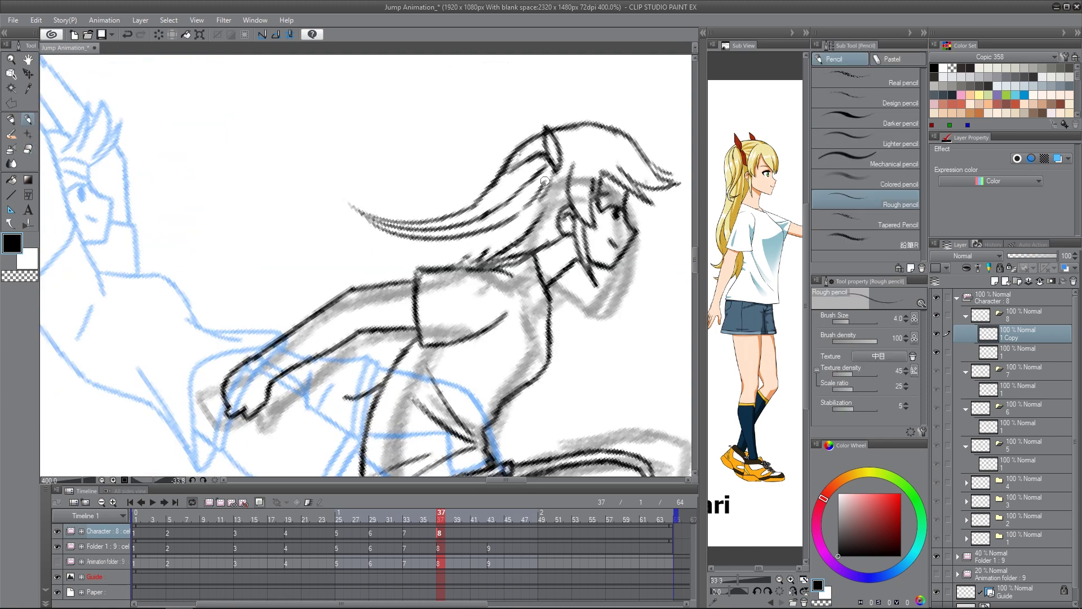
# - Clear the leftover hair lines and draw the frame 37 pose's long upswept ponytail strands with curled tips
pyautogui.press('e')
pyautogui.moveTo(545, 181)
pyautogui.mouseDown()
pyautogui.moveTo(364, 256)
pyautogui.moveTo(489, 221)
pyautogui.mouseUp()
pyautogui.press('m')
pyautogui.press('Delete')
pyautogui.press('p')
pyautogui.moveTo(499, 320); pyautogui.dragTo(348, 185)
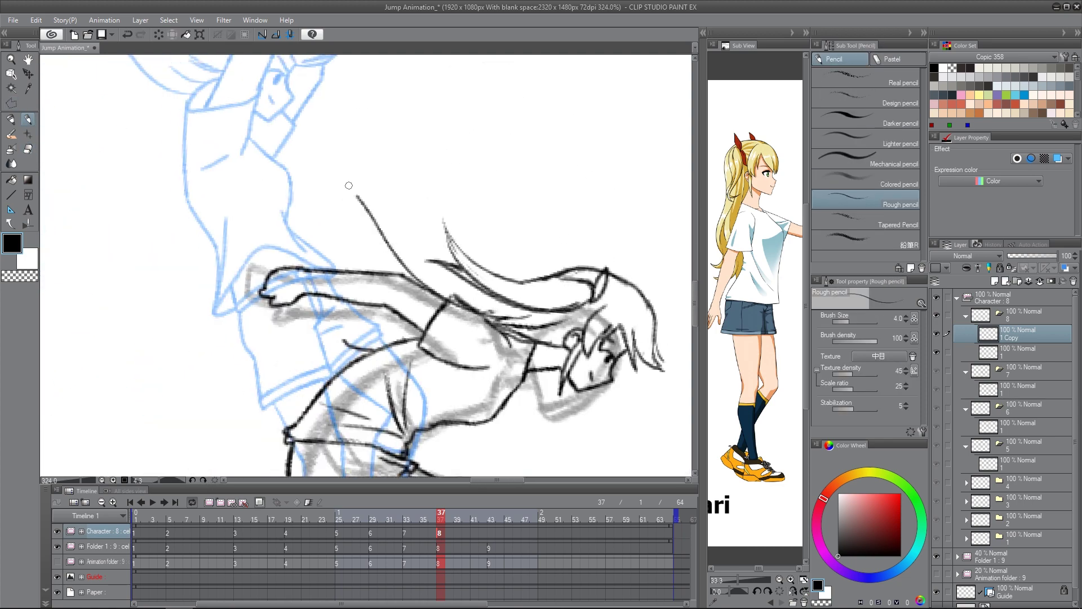
pyautogui.hotkey('ctrl', 'z')
pyautogui.scroll(1, 292, 133)
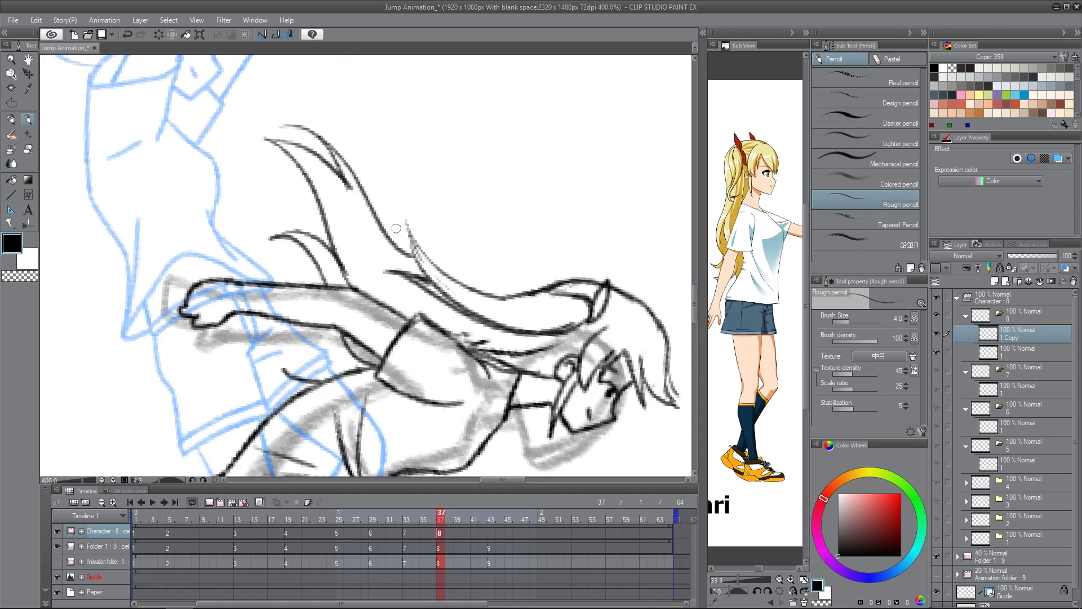
# - Erase the stray lines around the frame 37 pose's arm and back, and refine the sleeve and ponytail lines
pyautogui.press('e')
pyautogui.moveTo(285, 372); pyautogui.dragTo(333, 376)
pyautogui.moveTo(463, 337); pyautogui.dragTo(500, 359)
pyautogui.press('p')
pyautogui.moveTo(535, 339); pyautogui.dragTo(551, 246)
pyautogui.moveTo(473, 286); pyautogui.dragTo(572, 270)
pyautogui.moveTo(584, 218); pyautogui.dragTo(587, 287)
pyautogui.moveTo(440, 303); pyautogui.dragTo(519, 250)
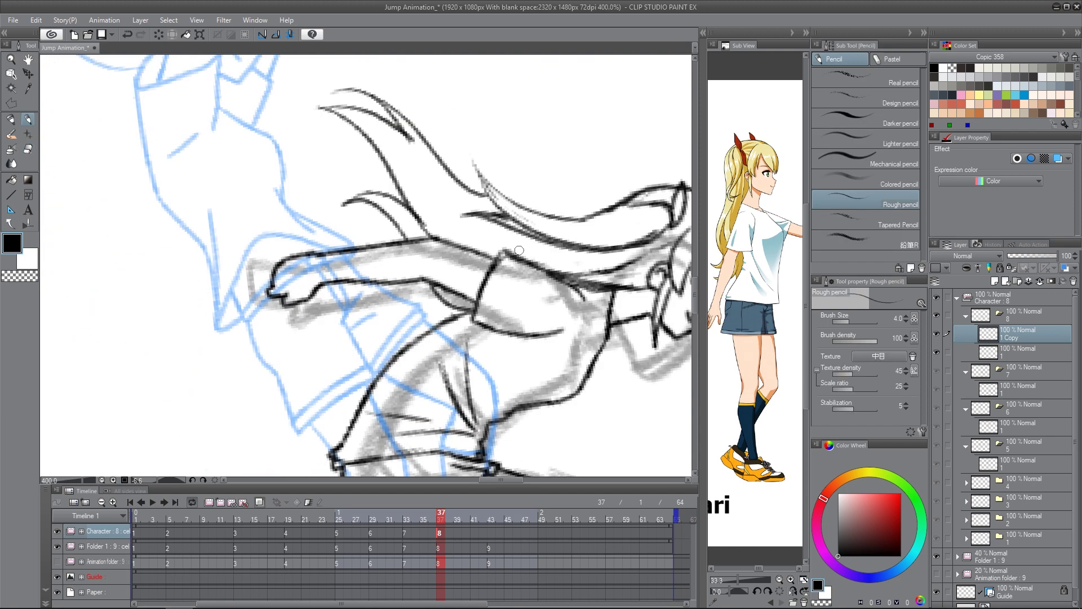
pyautogui.hotkey('ctrl', '0')
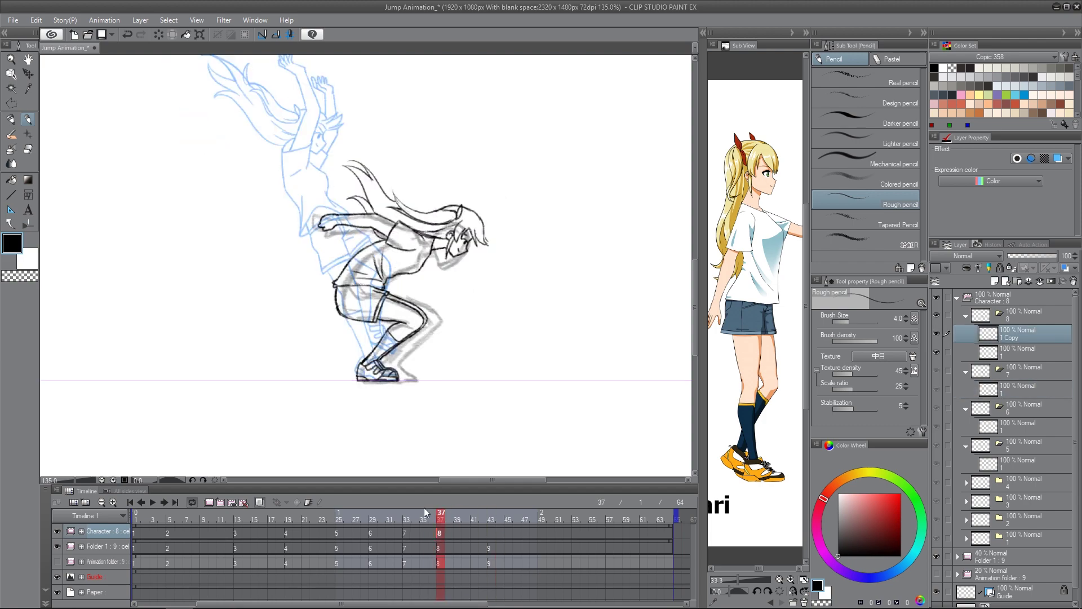
# - Copy the frame 13 crouching pose and paste it into a new Character cel at frame 43
pyautogui.click(239, 534)
pyautogui.hotkey('ctrl', 'd')
pyautogui.click(492, 533)
pyautogui.click(209, 502)
pyautogui.hotkey('ctrl', 'v')
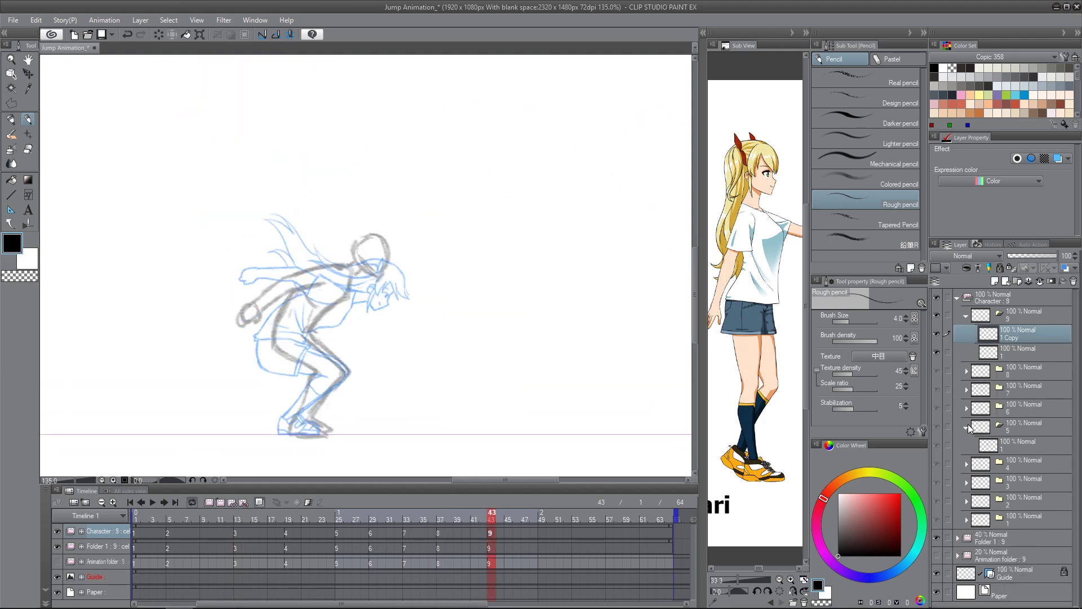
# - Move the pasted frame 43 pose so its shoes line up with those of the frame 37 pose
pyautogui.moveTo(73, 340)
pyautogui.mouseDown()
pyautogui.moveTo(597, 349)
pyautogui.moveTo(523, 320)
pyautogui.mouseUp()
pyautogui.hotkey('ctrl', 't')
pyautogui.moveTo(175, 316)
pyautogui.mouseDown()
pyautogui.moveTo(631, 316)
pyautogui.moveTo(118, 322)
pyautogui.mouseUp()
pyautogui.moveTo(138, 316); pyautogui.dragTo(330, 314)
pyautogui.scroll(5, 321, 389)
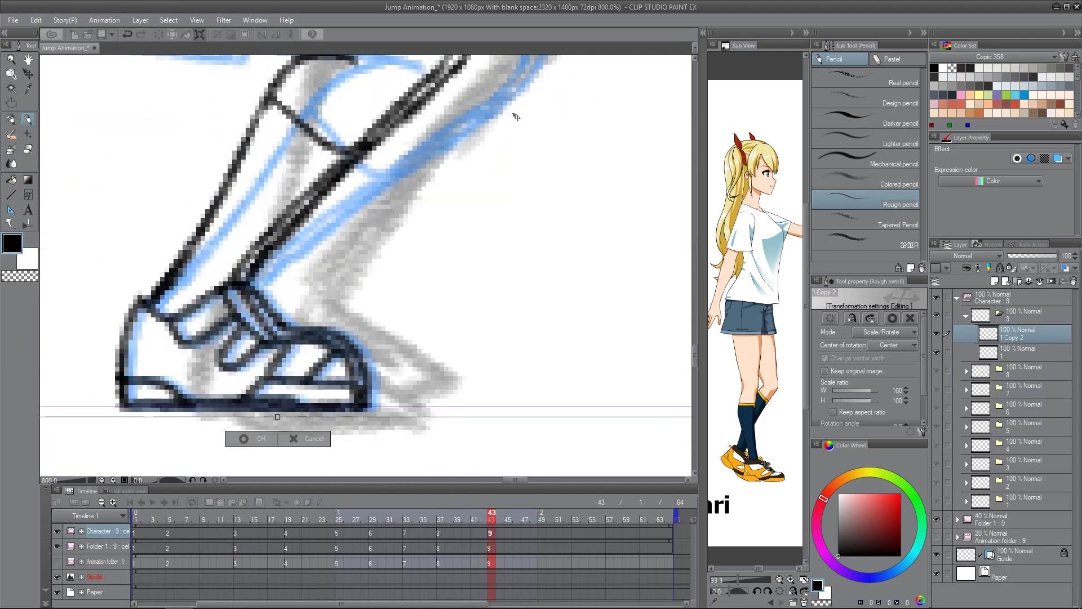
pyautogui.press('Return')
# - Select the frame 43 pose's upper body with a polyline selection, rotate and reposition it over the sketch, and deselect
pyautogui.moveTo(446, 170); pyautogui.dragTo(449, 309)
pyautogui.scroll(-1, 193, 215)
pyautogui.press('m')
pyautogui.click(169, 228)
pyautogui.click(159, 275)
pyautogui.click(170, 228)
pyautogui.hotkey('ctrl', 't')
pyautogui.moveTo(536, 208); pyautogui.dragTo(536, 259)
pyautogui.moveTo(394, 270)
pyautogui.mouseDown()
pyautogui.moveTo(420, 248)
pyautogui.moveTo(453, 279)
pyautogui.mouseUp()
pyautogui.press('Return')
pyautogui.hotkey('ctrl', 'd')
# - Select the frame 43 pose's shorts and thigh, rotate them to meet the knee and deselect
pyautogui.scroll(6, 389, 394)
pyautogui.click(117, 238)
pyautogui.hotkey('ctrl', 't')
pyautogui.moveTo(316, 259); pyautogui.dragTo(338, 230)
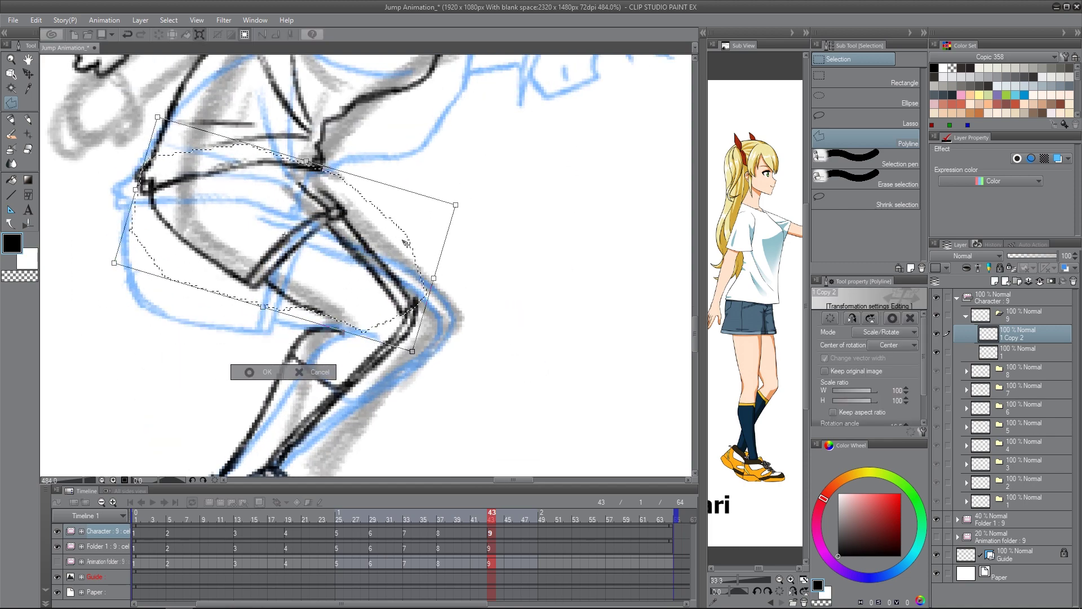
pyautogui.press('Return')
pyautogui.hotkey('ctrl', 'd')
# - Clean up and redraw the frame 43 pose's shorts hem, thigh and knee lines where the rotated parts join
pyautogui.press('e')
pyautogui.press('p')
pyautogui.moveTo(314, 174); pyautogui.dragTo(347, 205)
pyautogui.press('e')
pyautogui.press('p')
pyautogui.moveTo(415, 294); pyautogui.dragTo(412, 327)
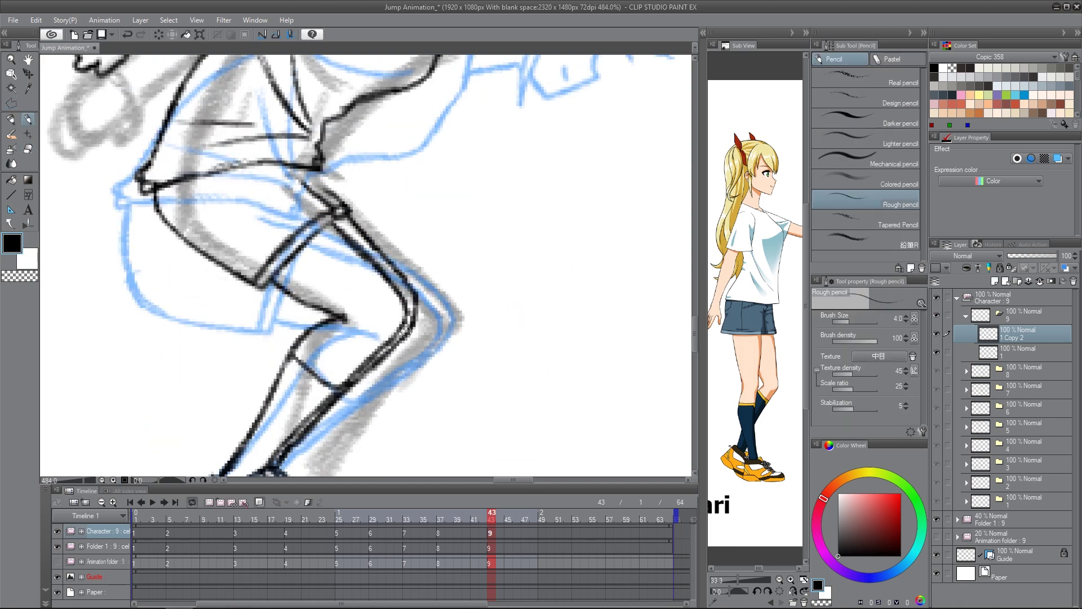
# - Erase and redraw the stray lines on the frame 43 pose's outstretched arm, adding the hand and fingers
pyautogui.moveTo(389, 101); pyautogui.dragTo(392, 350)
pyautogui.moveTo(398, 299); pyautogui.dragTo(496, 291)
pyautogui.press('e')
pyautogui.moveTo(288, 261); pyautogui.dragTo(337, 267)
pyautogui.press('p')
pyautogui.moveTo(245, 273); pyautogui.dragTo(315, 263)
pyautogui.press('e')
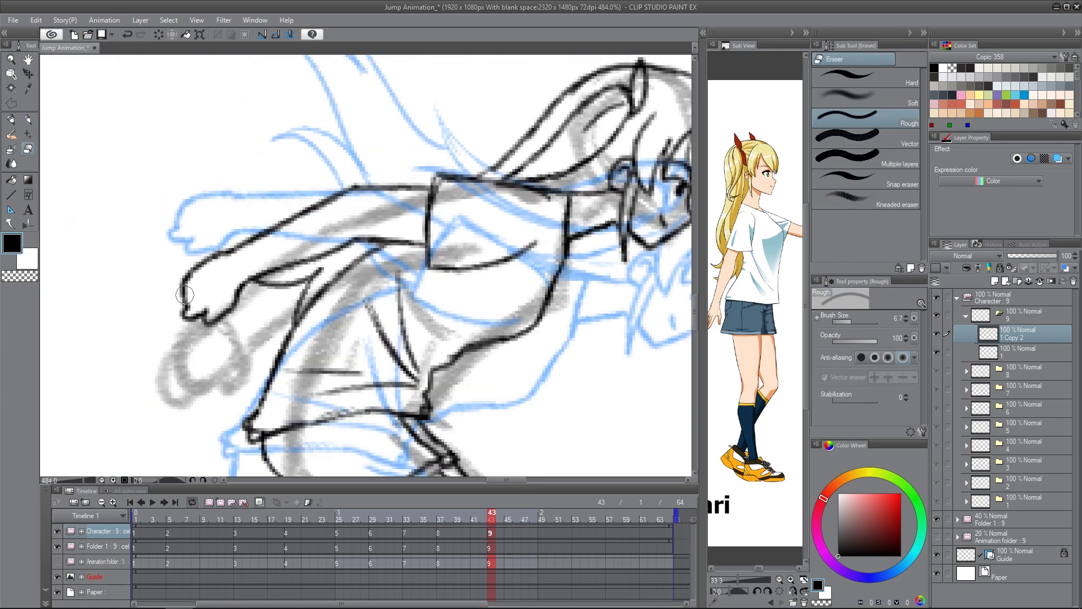
pyautogui.moveTo(188, 276); pyautogui.dragTo(206, 319)
pyautogui.press('p')
pyautogui.moveTo(234, 313); pyautogui.dragTo(212, 303)
pyautogui.press('e')
pyautogui.moveTo(428, 271); pyautogui.dragTo(309, 289)
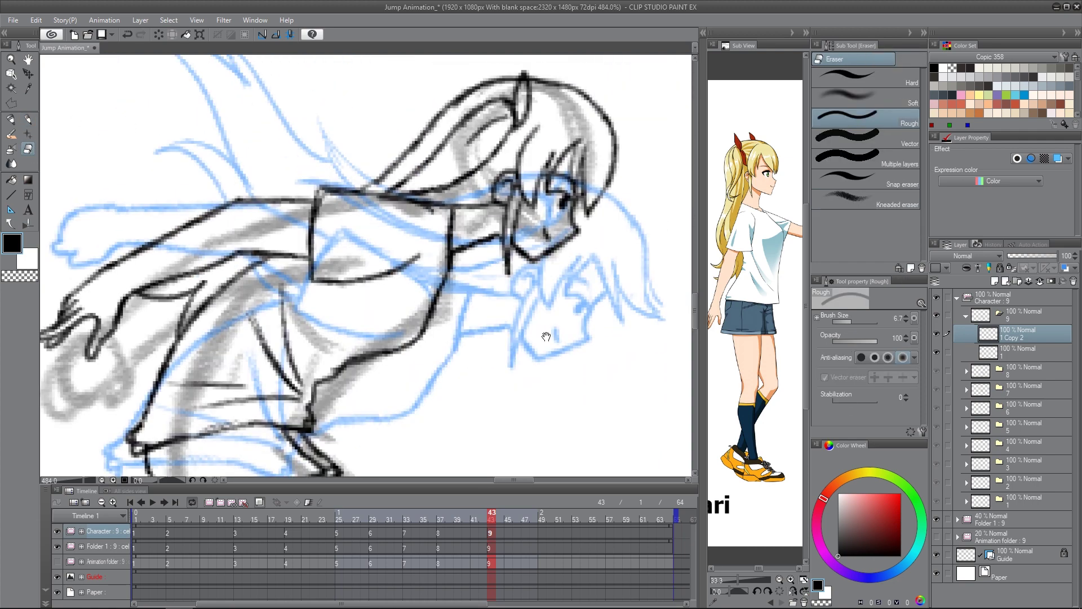
# - Flip between frame 43 and the frame just before it, and turn off onion skin
pyautogui.scroll(-4, 428, 163)
pyautogui.click(483, 514)
pyautogui.click(494, 512)
pyautogui.scroll(-3, 451, 271)
pyautogui.click(259, 502)
pyautogui.click(500, 514)
# - Scrub through the timeline from the last pose back to the first frame to review the jump's motion
pyautogui.click(806, 33)
pyautogui.moveTo(500, 514); pyautogui.dragTo(135, 514)
pyautogui.moveTo(499, 481); pyautogui.dragTo(488, 480)
pyautogui.moveTo(791, 283); pyautogui.dragTo(796, 273)
pyautogui.moveTo(135, 514); pyautogui.dragTo(323, 514)
pyautogui.moveTo(731, 484); pyautogui.dragTo(731, 496)
pyautogui.moveTo(791, 319); pyautogui.dragTo(792, 315)
pyautogui.moveTo(474, 530); pyautogui.dragTo(422, 531)
pyautogui.click(515, 531)
pyautogui.moveTo(514, 495); pyautogui.dragTo(145, 532)
pyautogui.moveTo(459, 493); pyautogui.dragTo(455, 494)
pyautogui.moveTo(144, 532)
pyautogui.mouseDown()
pyautogui.moveTo(355, 531)
pyautogui.moveTo(135, 532)
pyautogui.mouseUp()
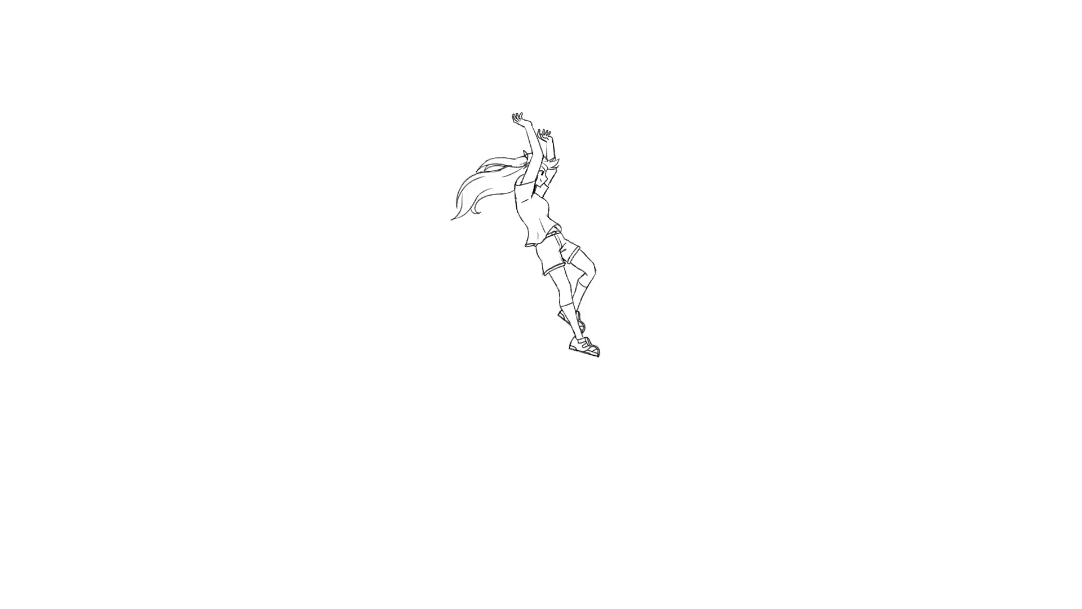